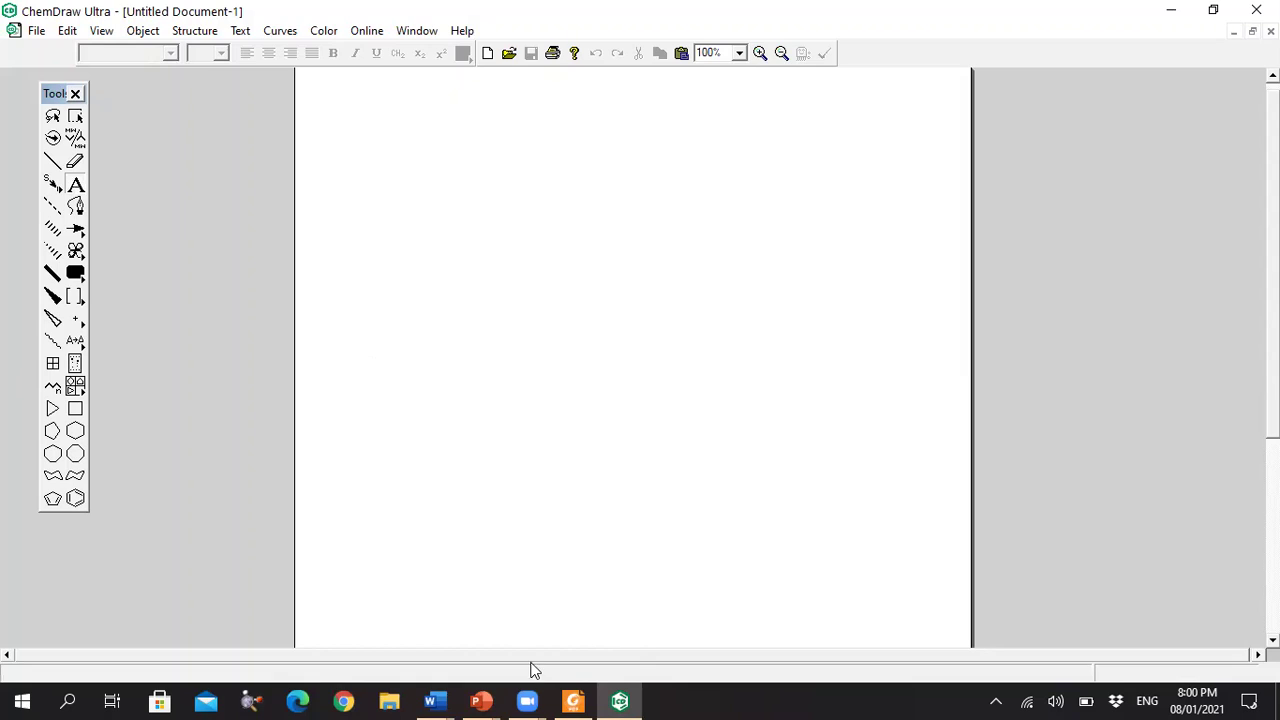
Step: Consult the reference molecules in rao et al.pdf in Foxit Reader, and place a benzene ring on the blank ChemDraw page
left_click(573, 700)
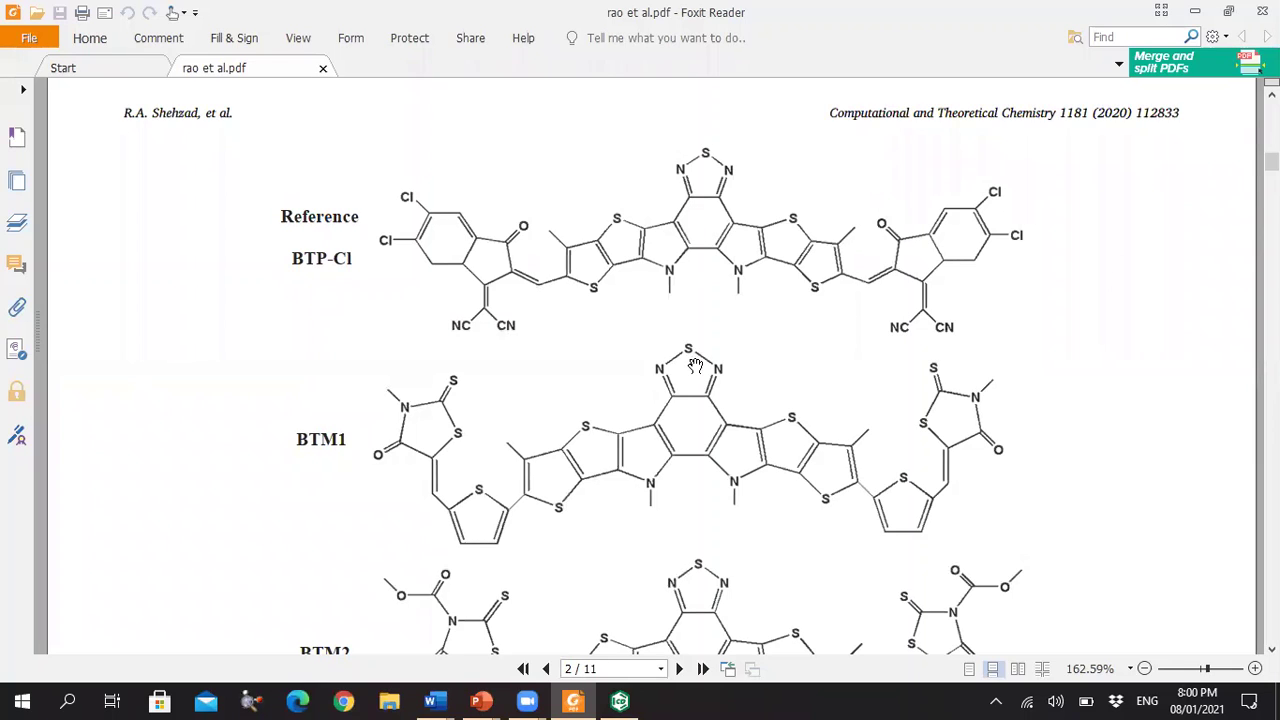
left_click(622, 700)
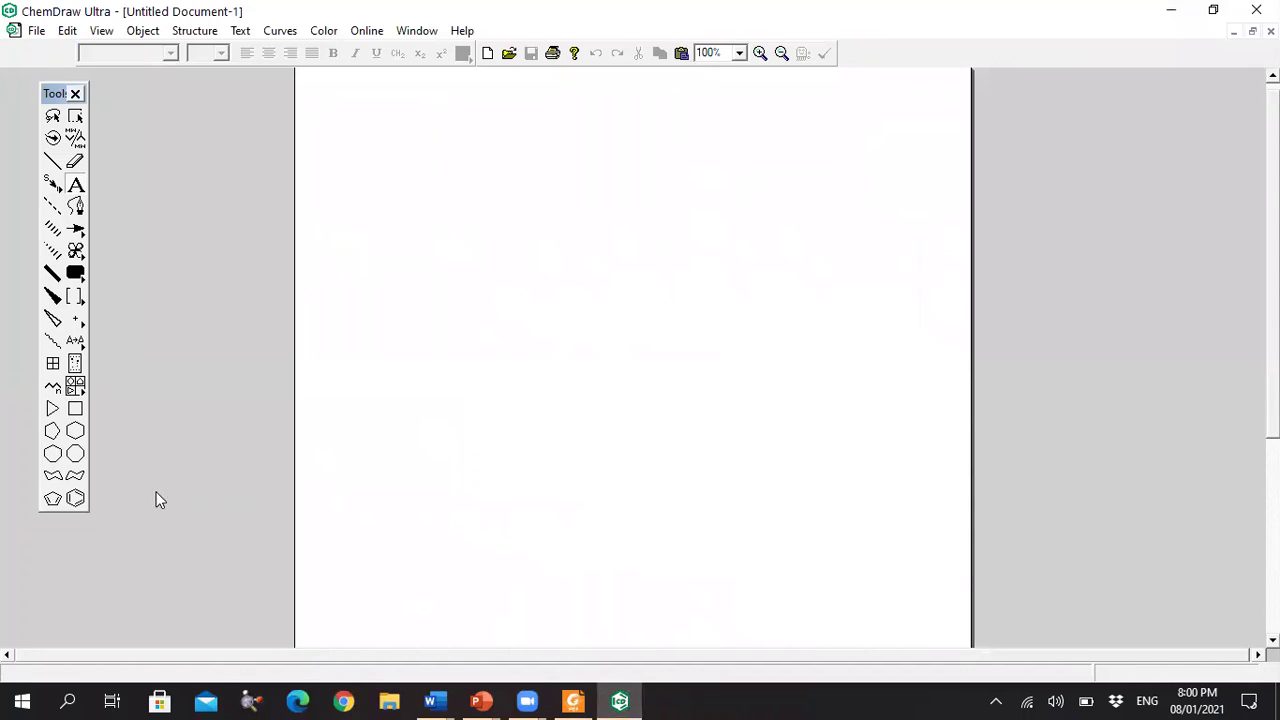
left_click(78, 498)
left_click(623, 284)
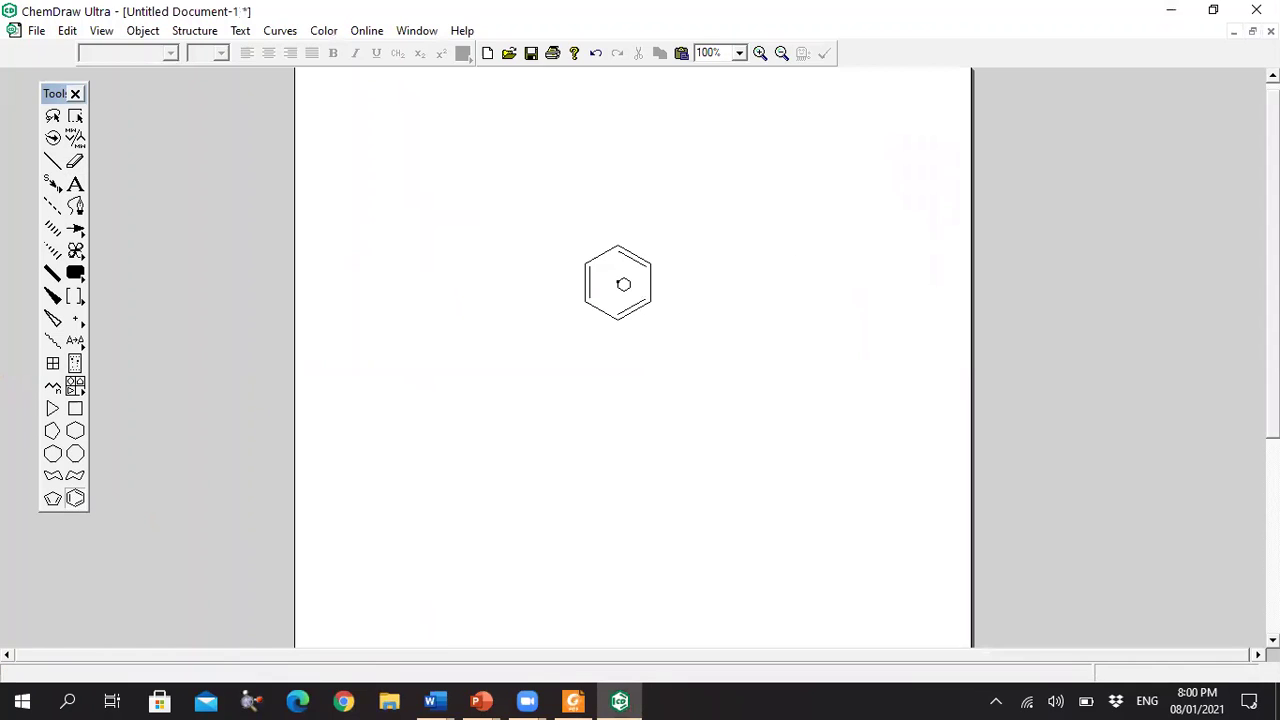
Step: Compare the ring with the fused core in the PDF, and flip the benzene ring horizontally and vertically
left_click(578, 700)
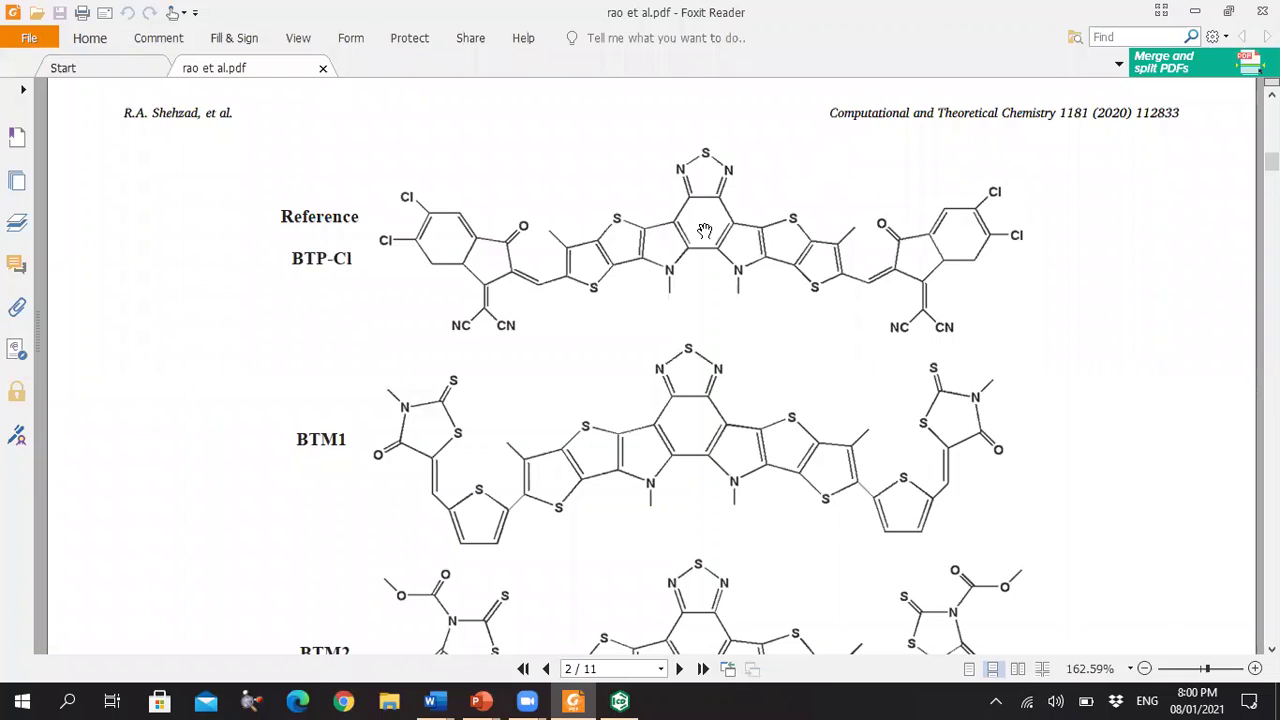
left_click(620, 700)
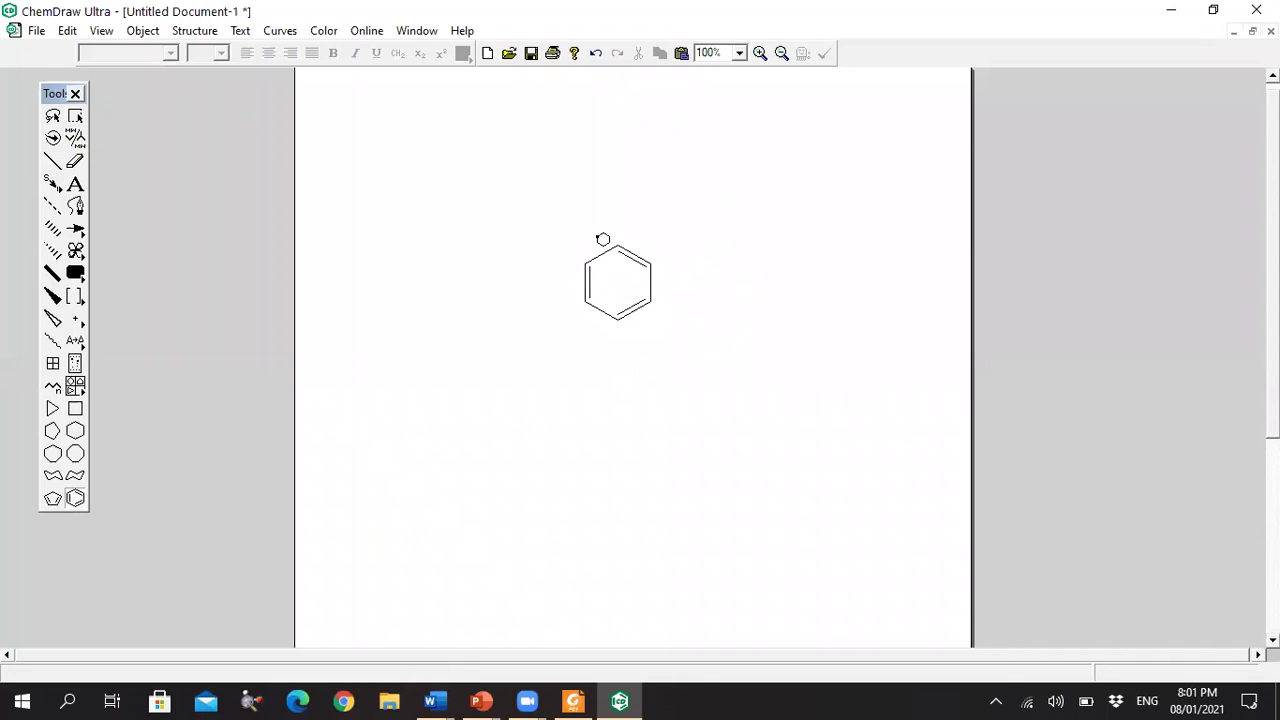
left_click(76, 118)
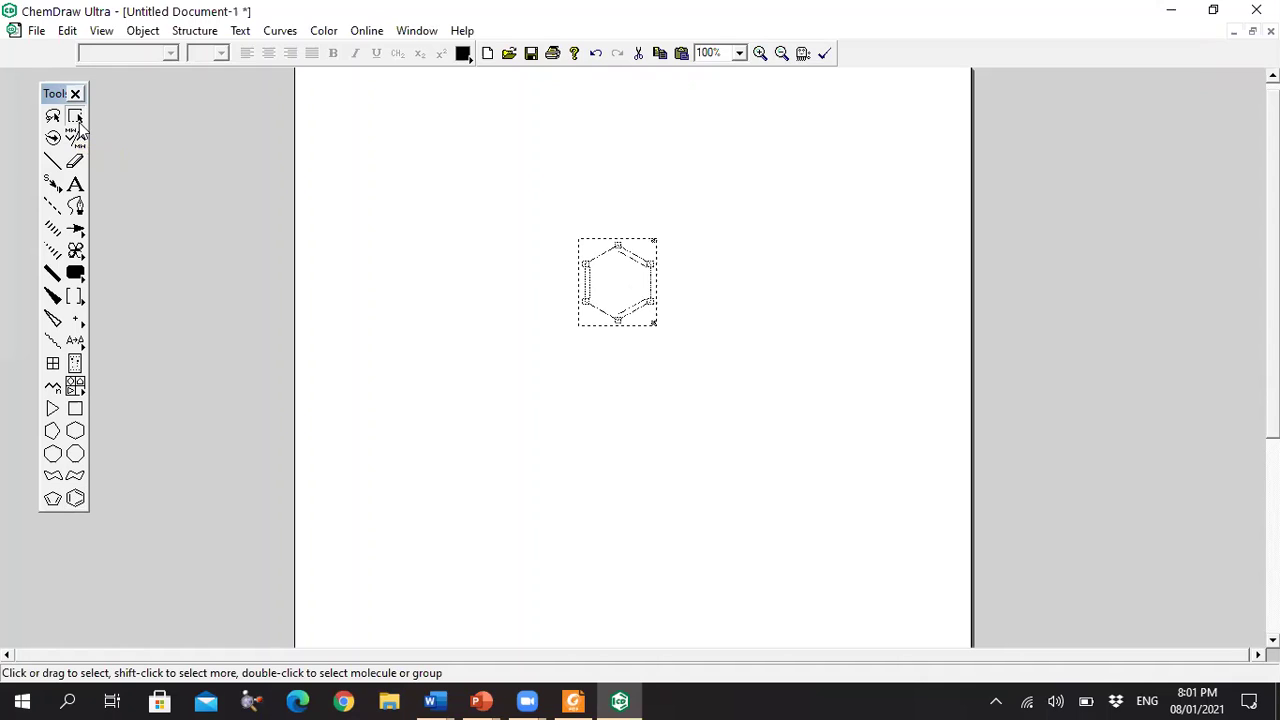
right_click(637, 293)
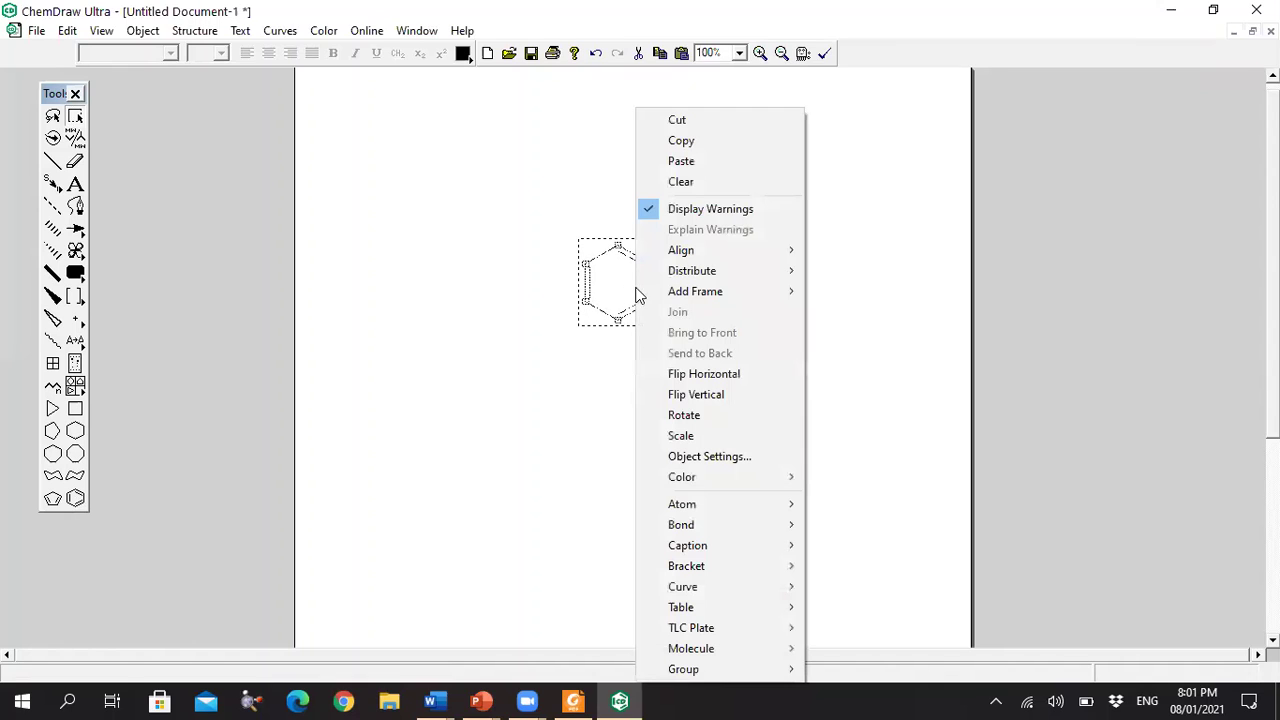
left_click(763, 377)
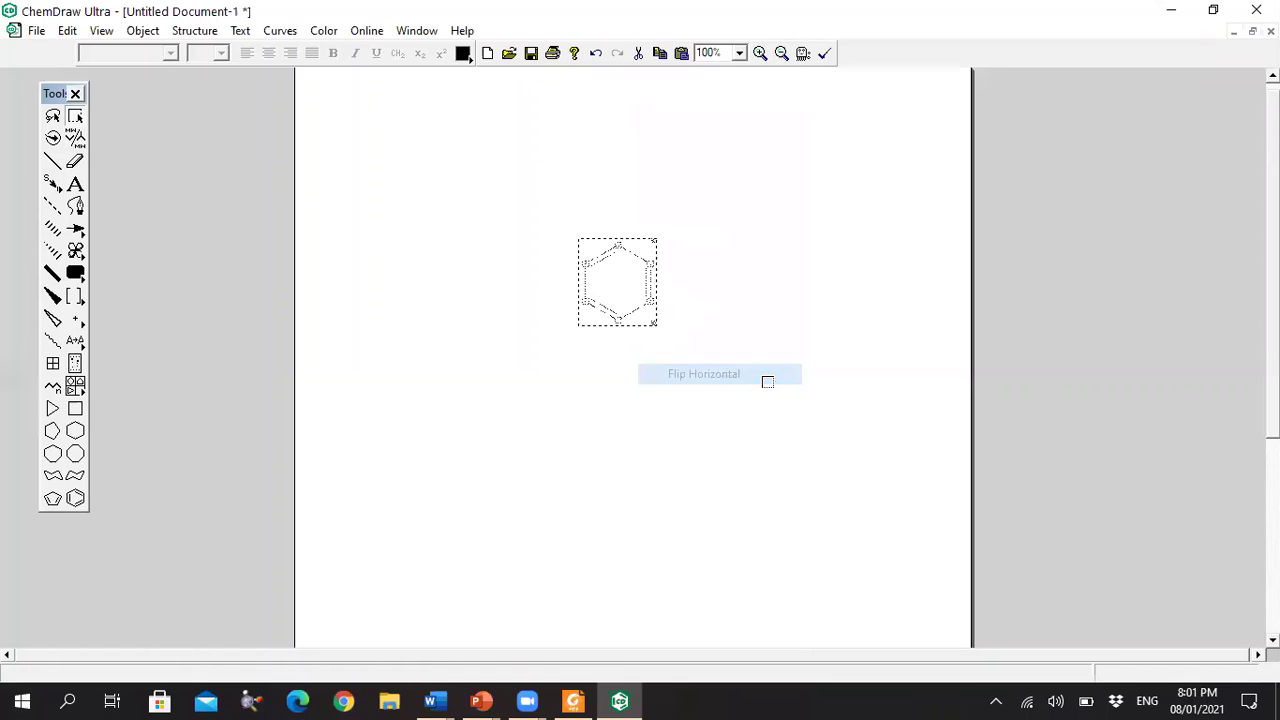
right_click(633, 270)
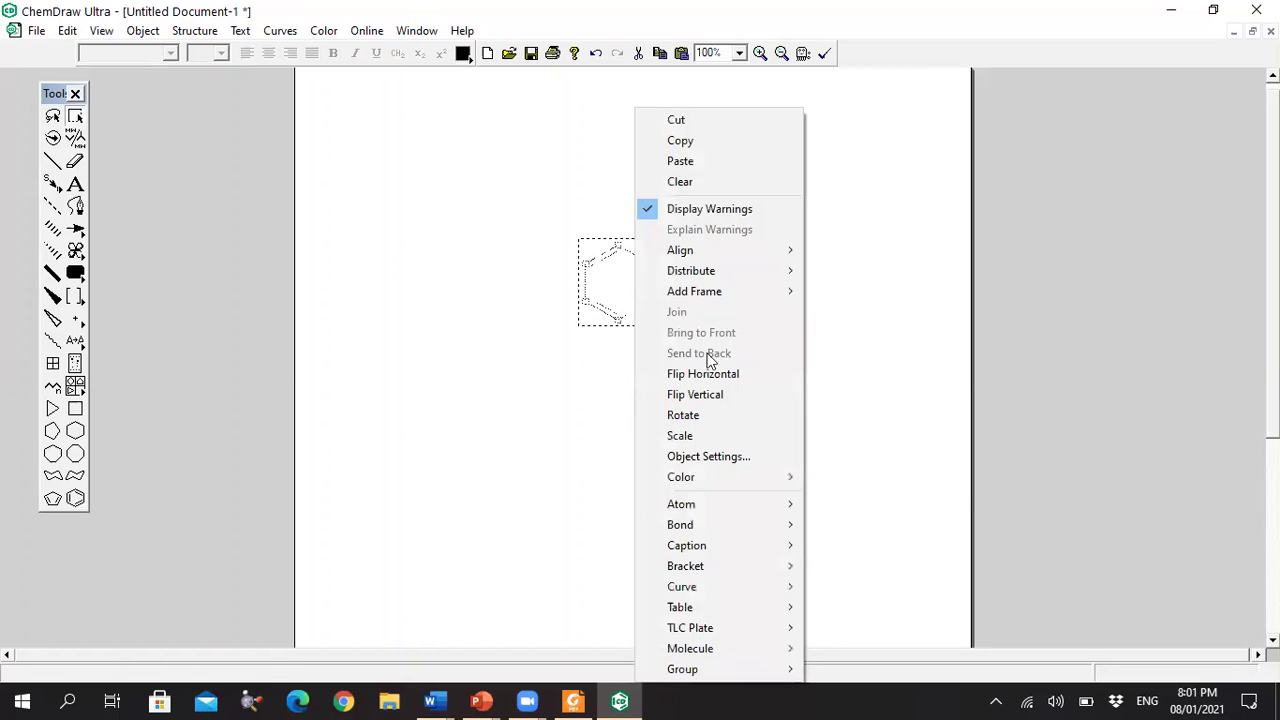
left_click(755, 394)
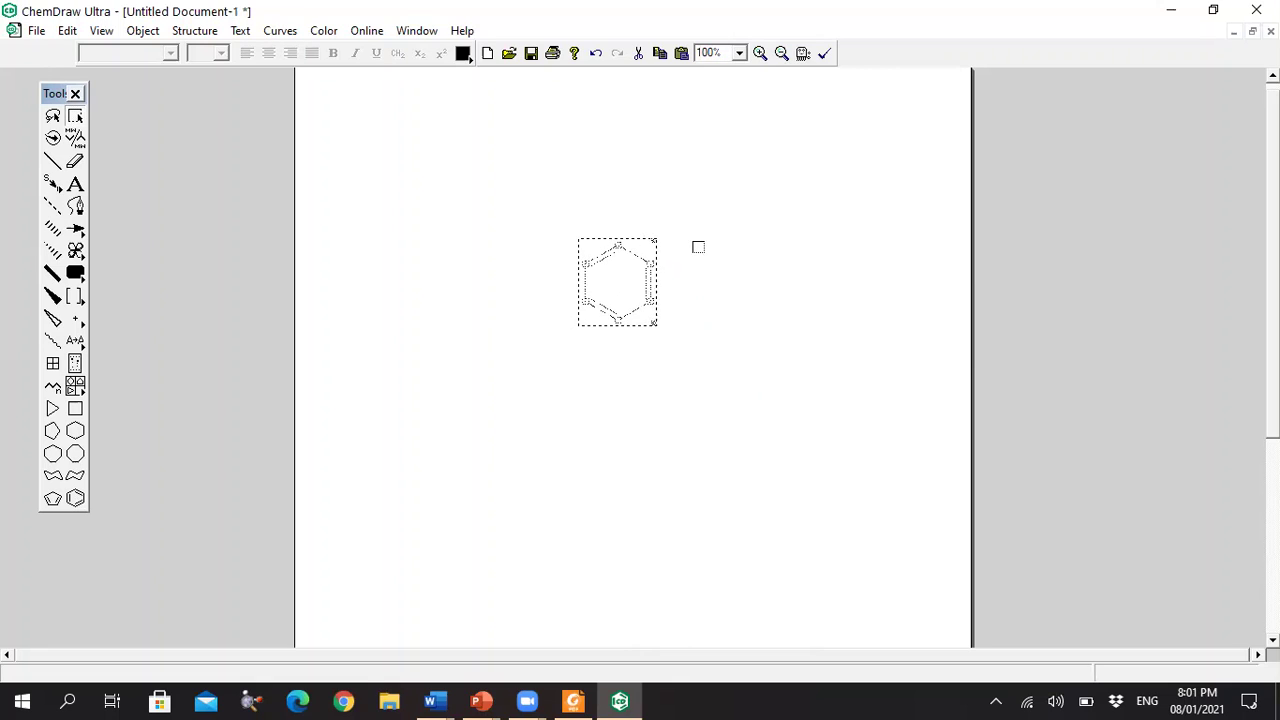
left_click(666, 245)
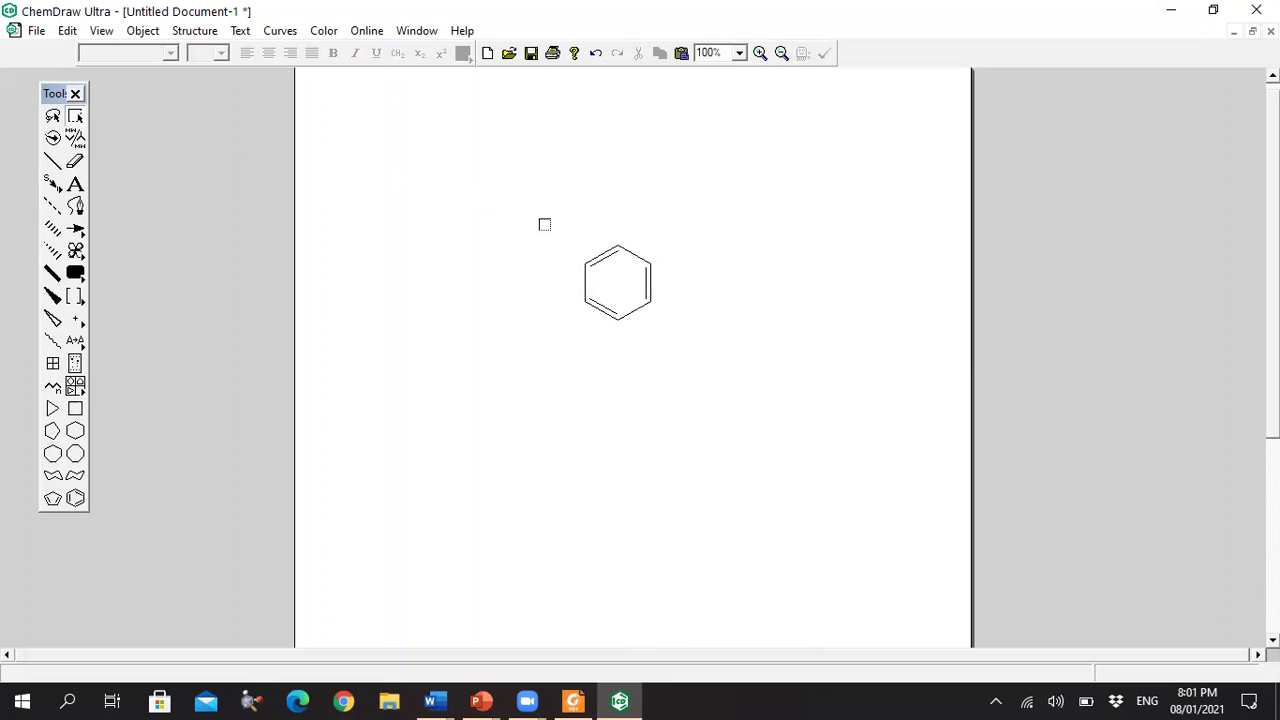
Step: Rotate the benzene ring about 30° counterclockwise so that it has a flat edge on top
left_click_drag(539, 219, 704, 341)
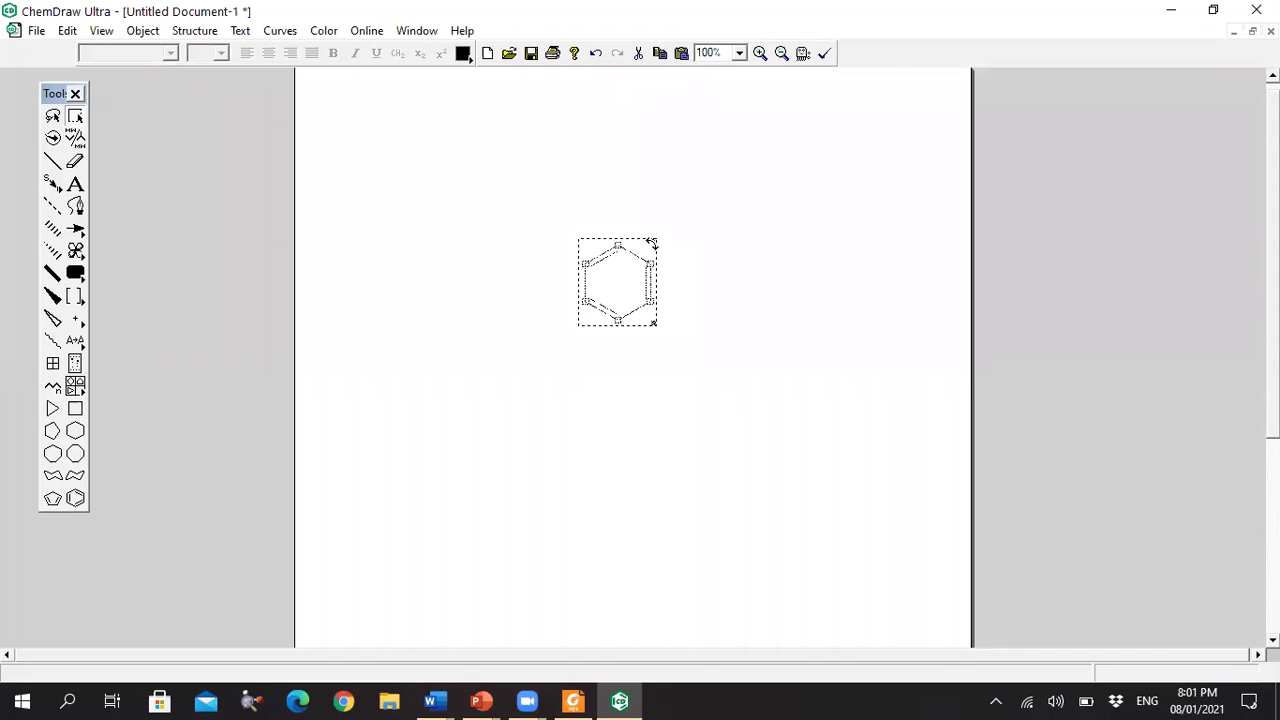
left_click_drag(657, 249, 660, 264)
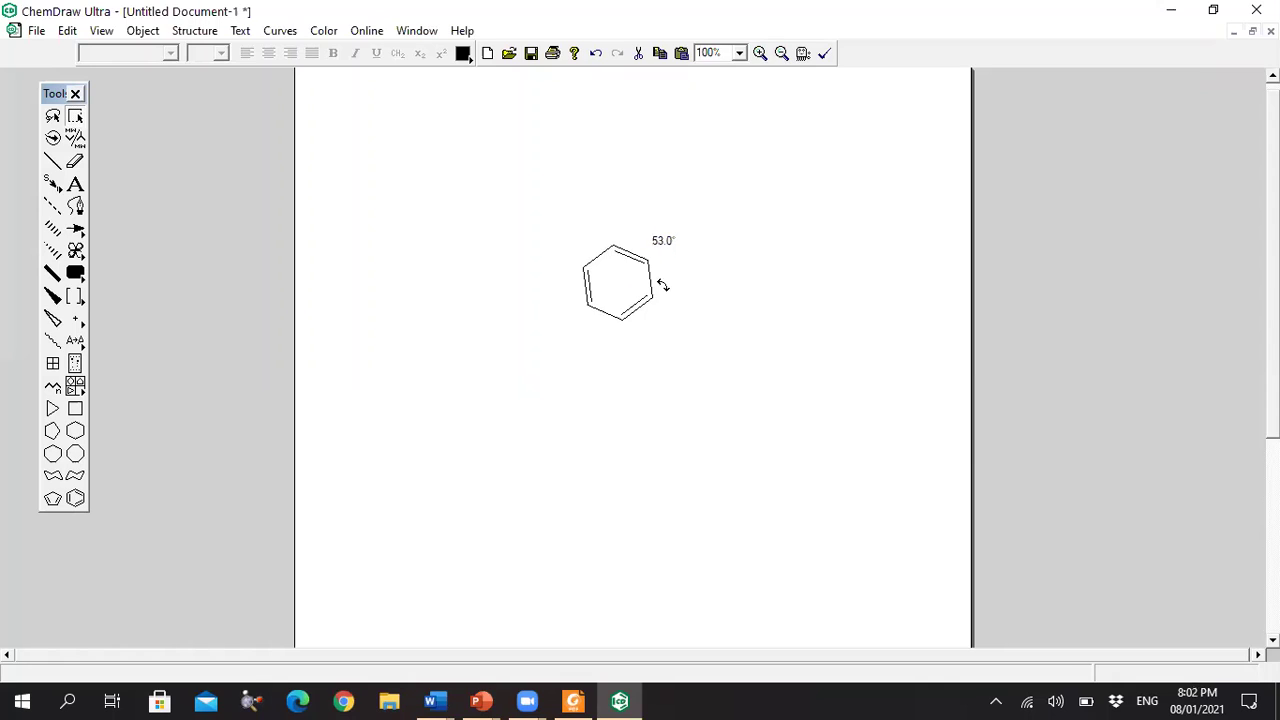
left_click_drag(689, 236, 674, 215)
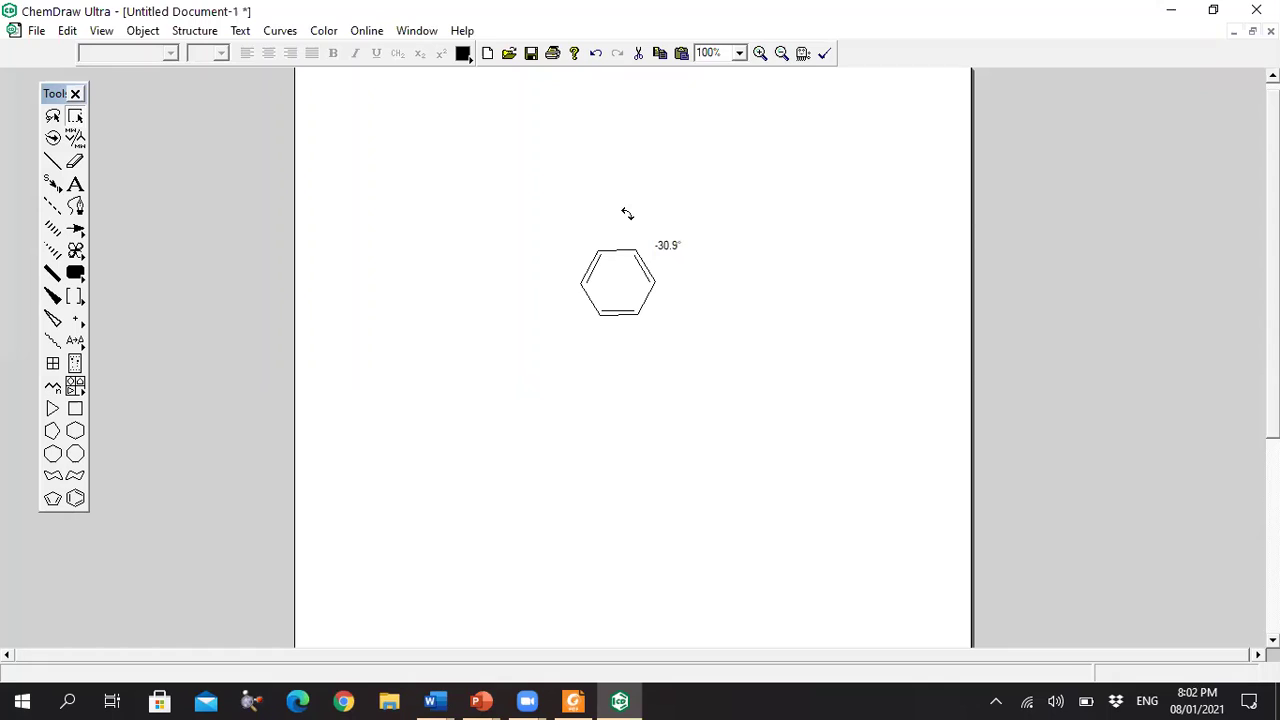
left_click_drag(627, 213, 645, 207)
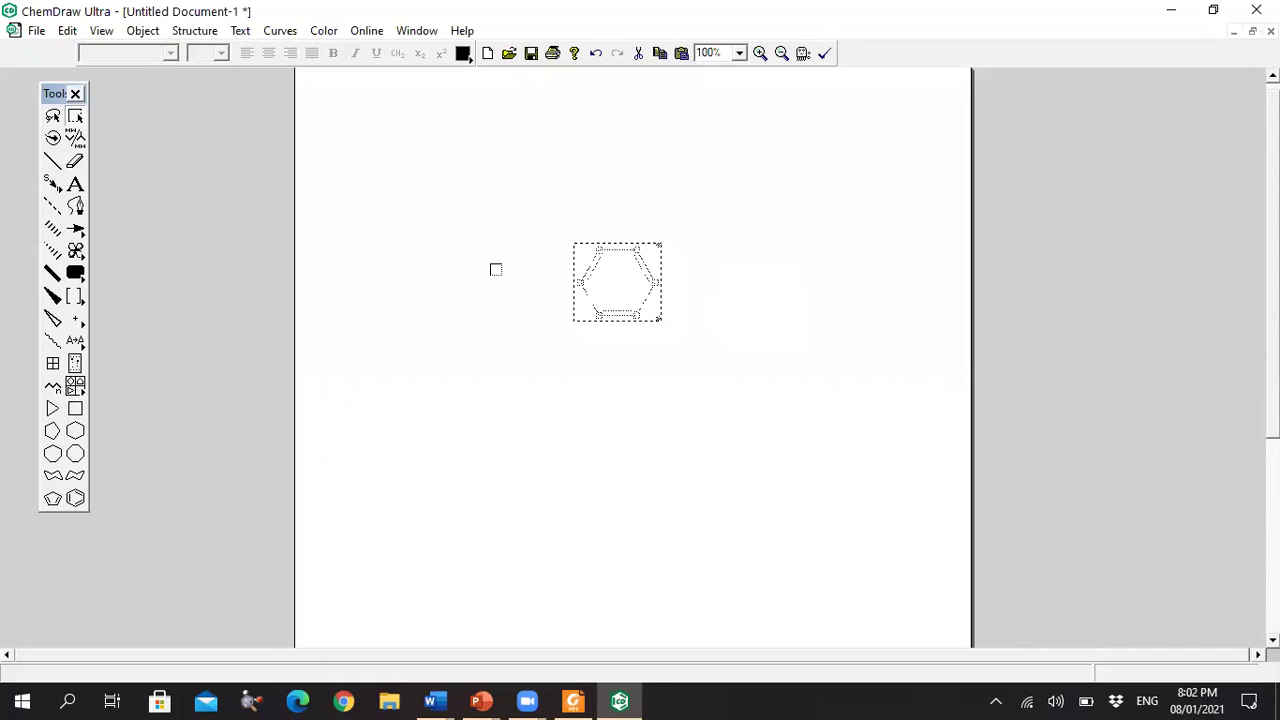
left_click(496, 269)
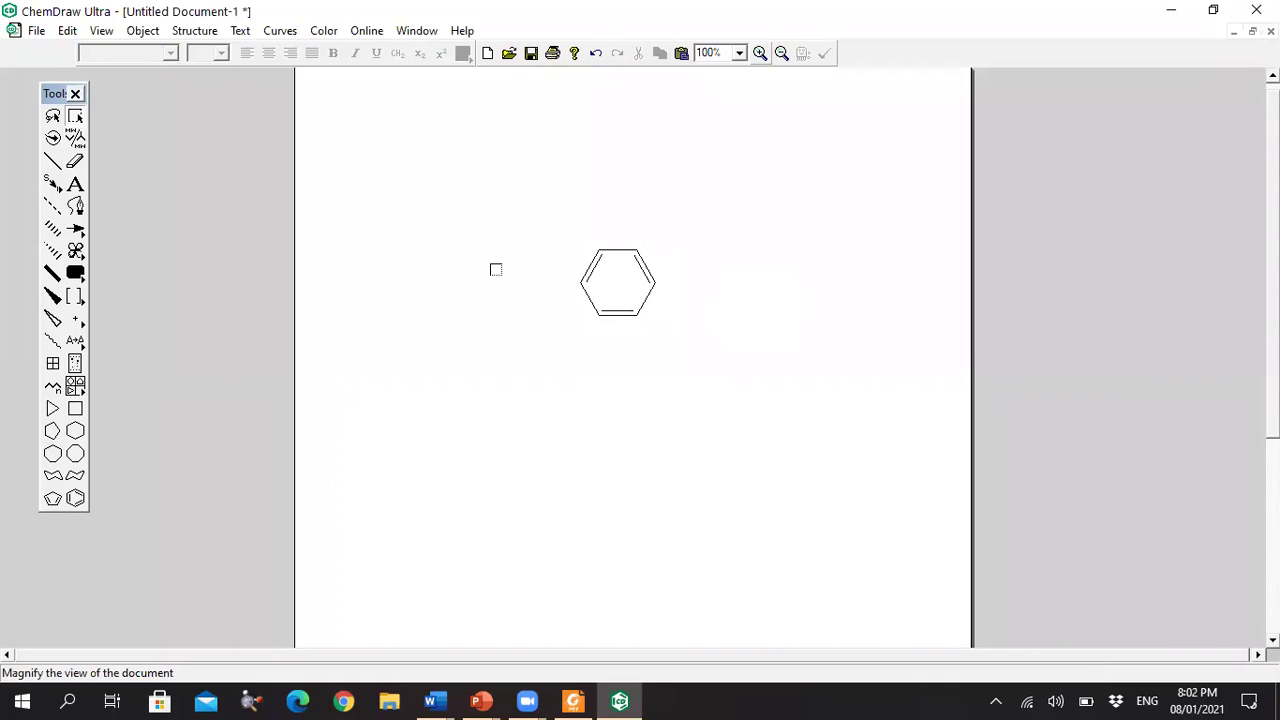
Step: Check the reference PDF, and add an outward single bond to each of the ring's two top carbons
left_click(760, 52)
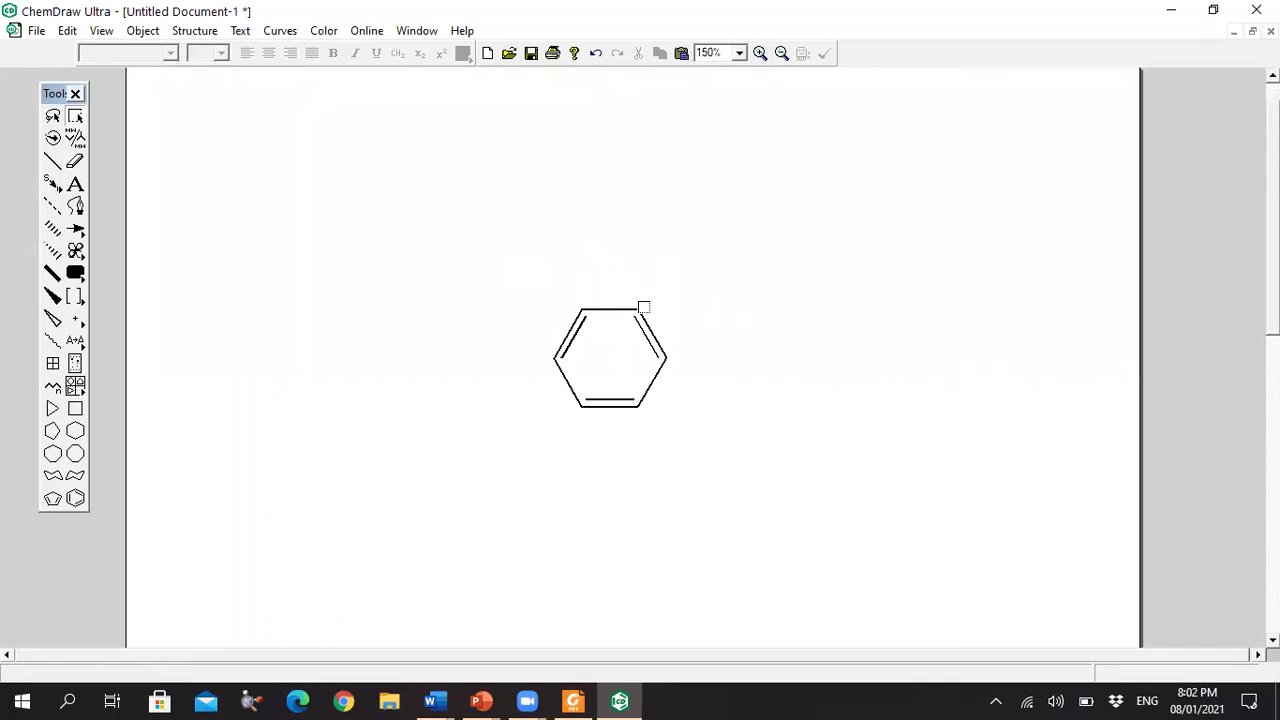
left_click(572, 700)
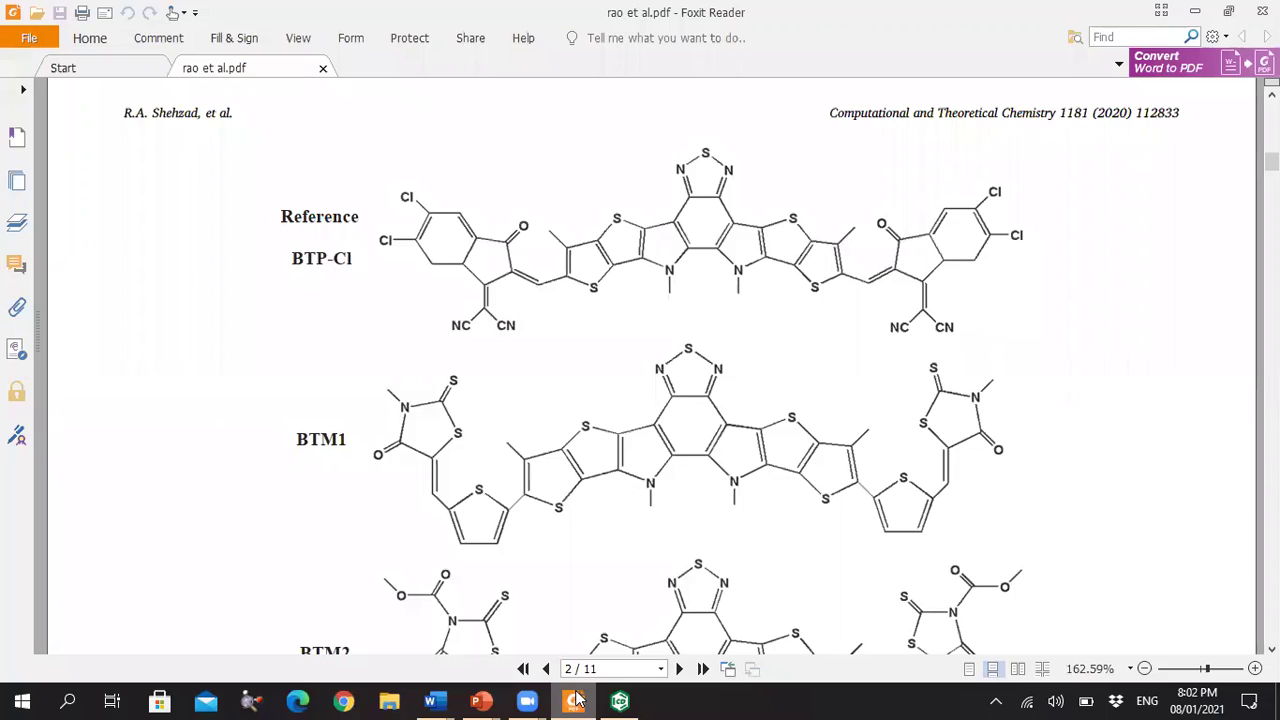
mouse_move(620, 700)
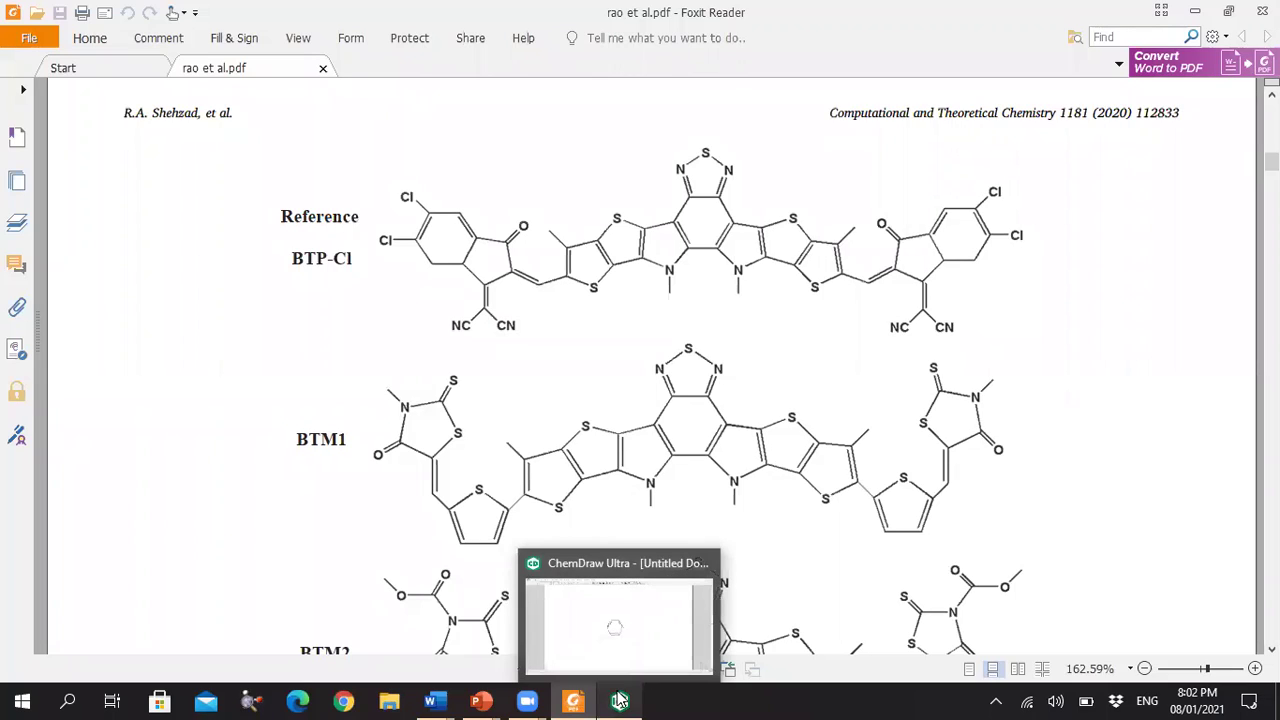
left_click(620, 700)
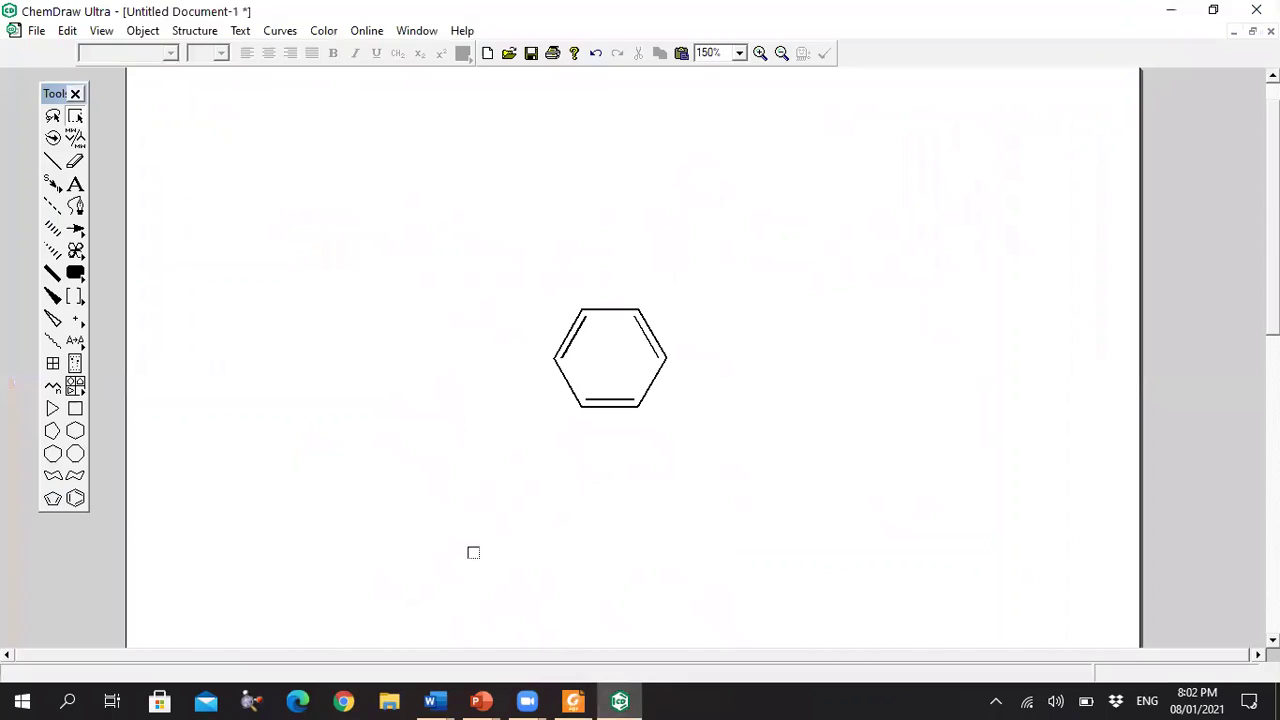
left_click(51, 164)
left_click(640, 307)
left_click(582, 307)
Step: Check the reference PDF, and extend each of the two top substituents with another single bond pointing inward
left_click(580, 700)
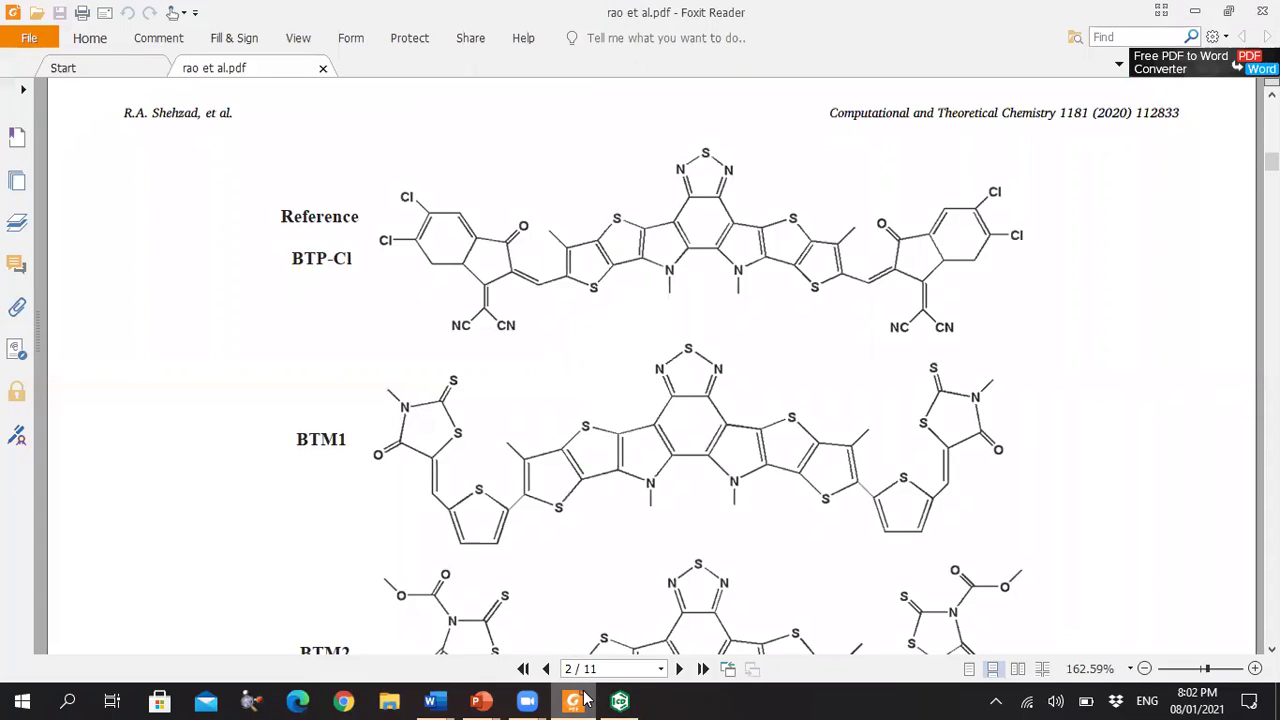
left_click(585, 700)
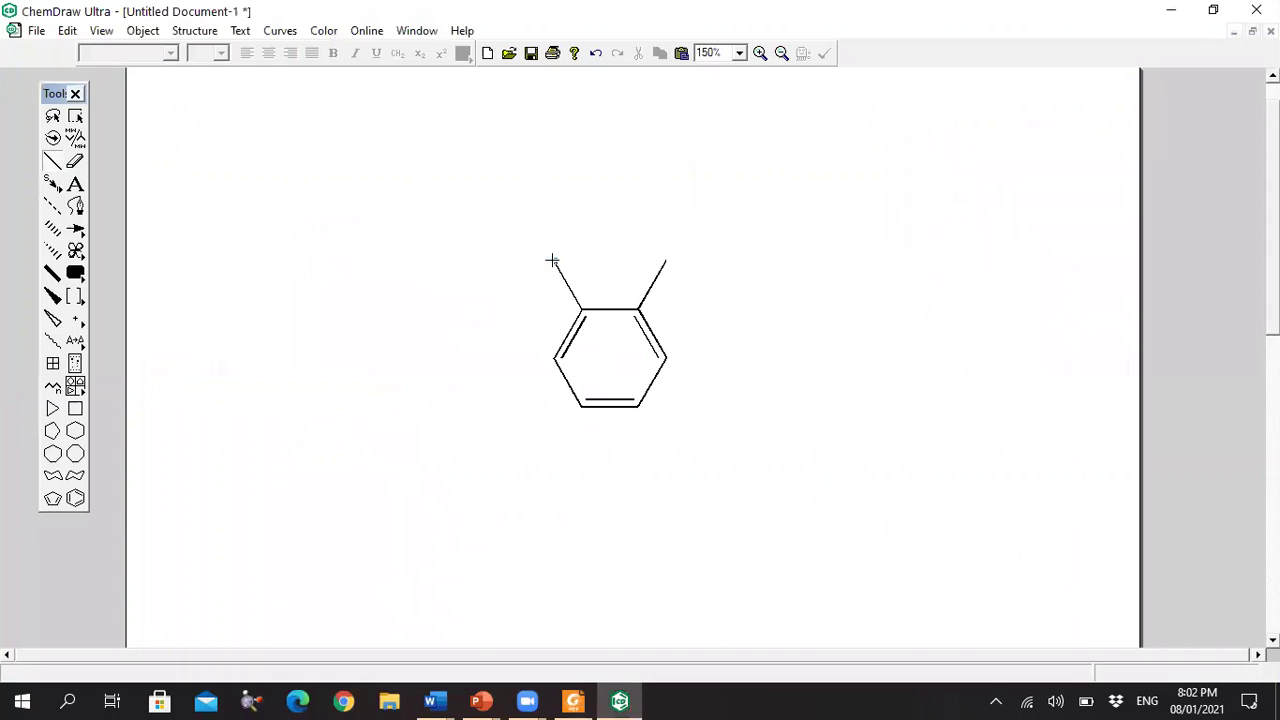
left_click(553, 260)
left_click(666, 261)
left_click(620, 700)
left_click(620, 700)
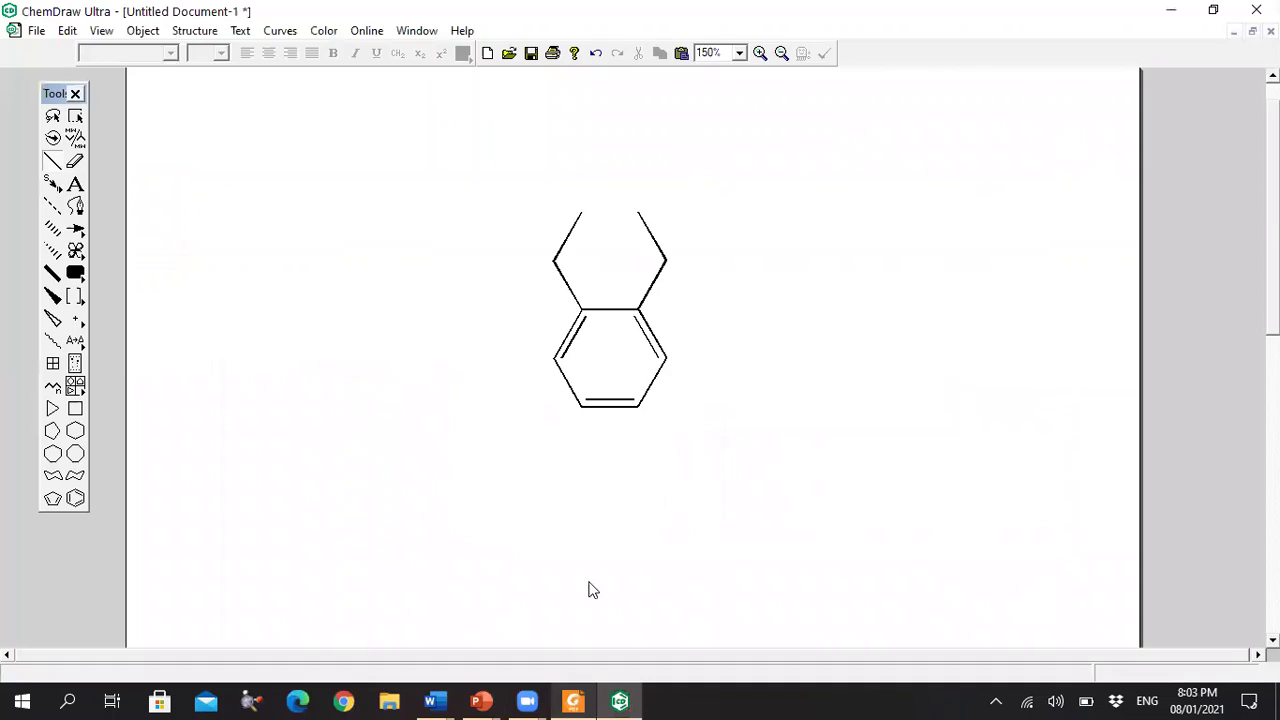
Step: Delete the outermost bond from each of the two substituents above the ring
double_click(53, 118)
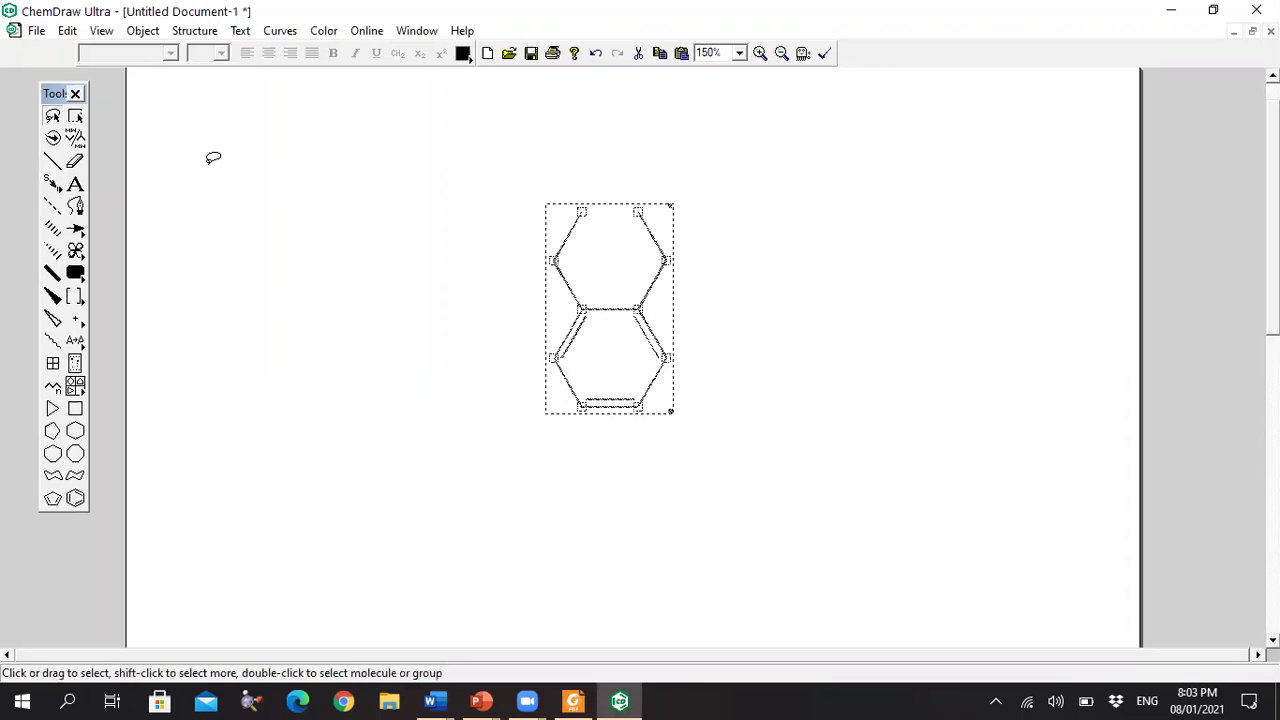
left_click(571, 210)
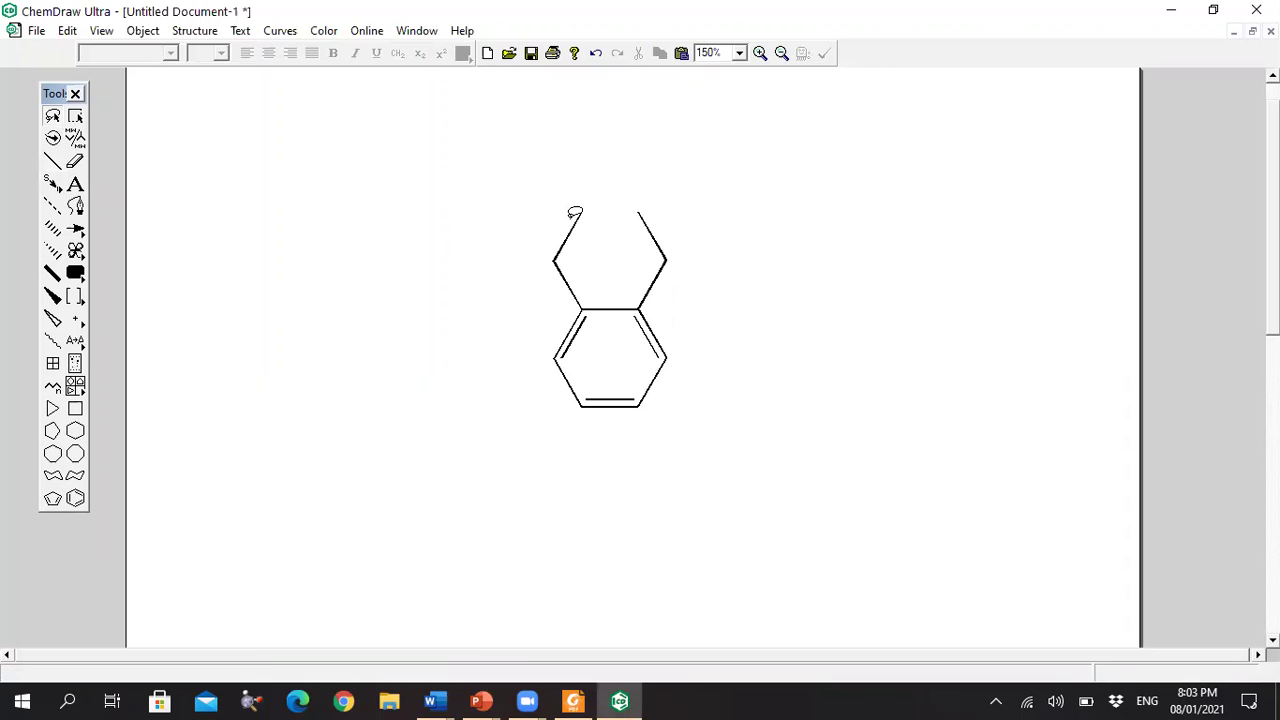
mouse_move(573, 210)
left_mouse_down()
mouse_move(617, 213)
mouse_move(554, 213)
mouse_move(634, 206)
left_mouse_up()
key("Delete")
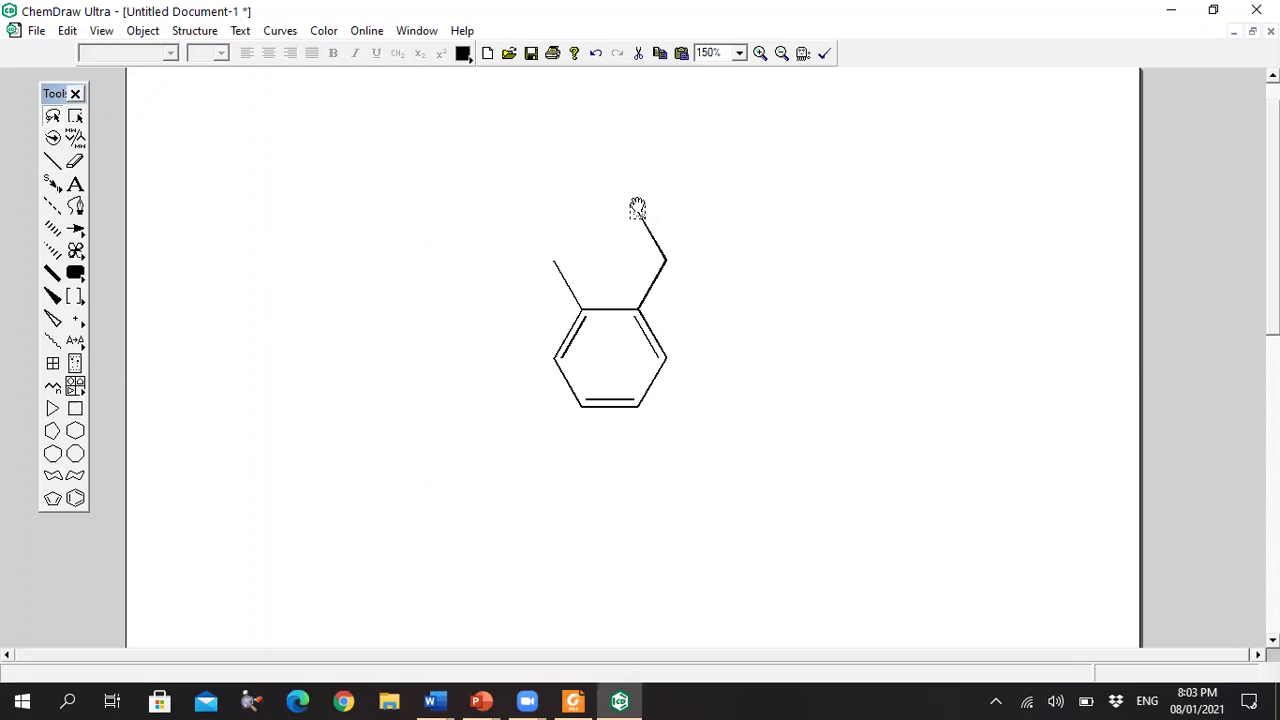
key("Delete")
left_click(168, 103)
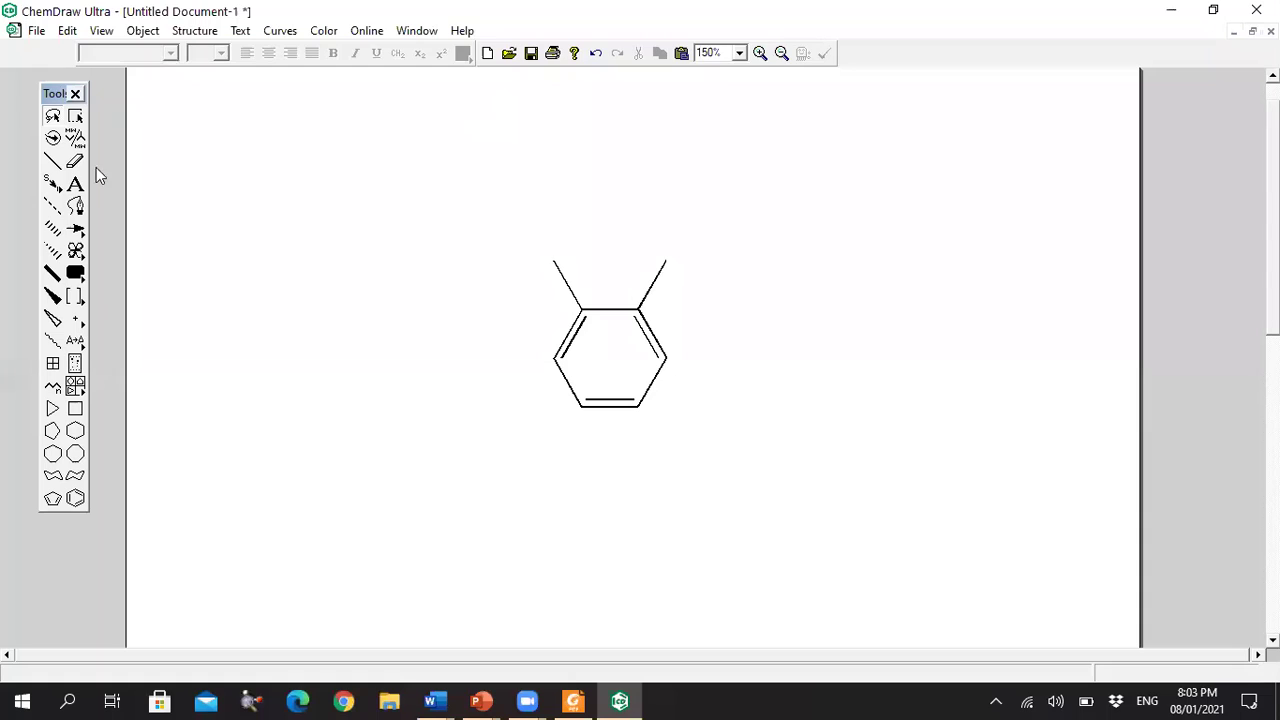
Step: Check the reference PDF, and label the free ends of both top bonds as N atoms
left_click(585, 700)
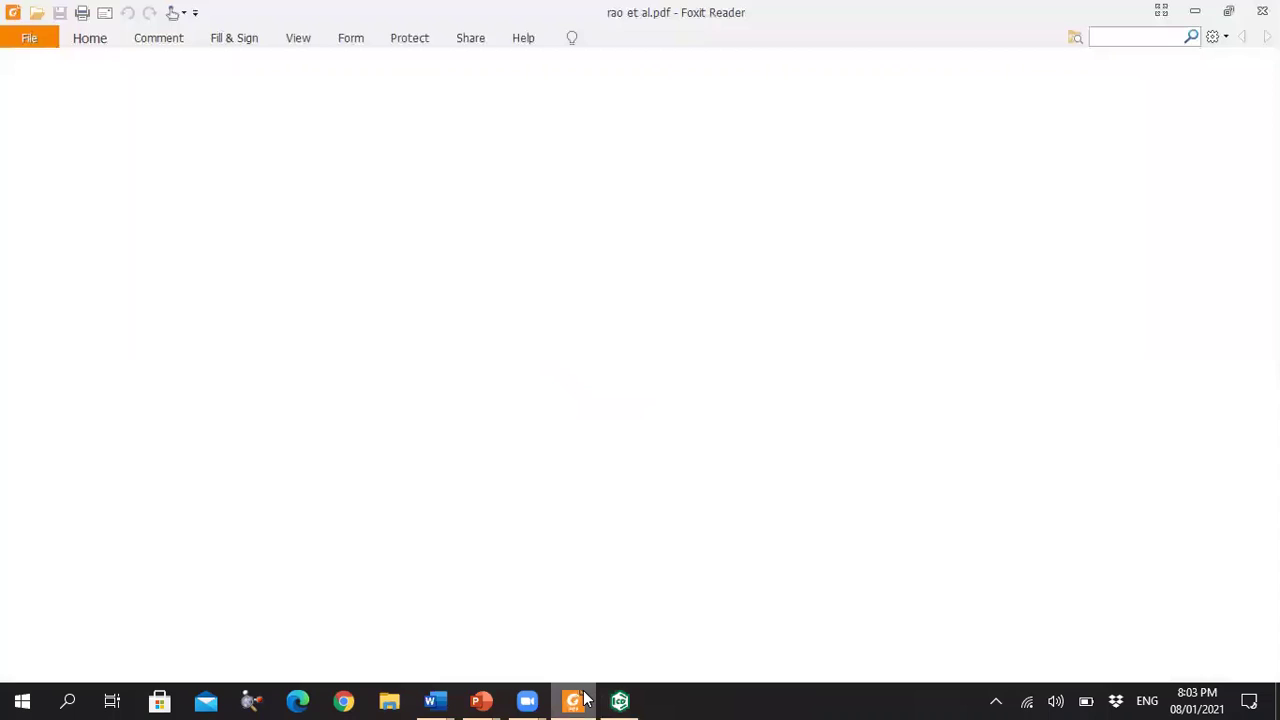
left_click(621, 700)
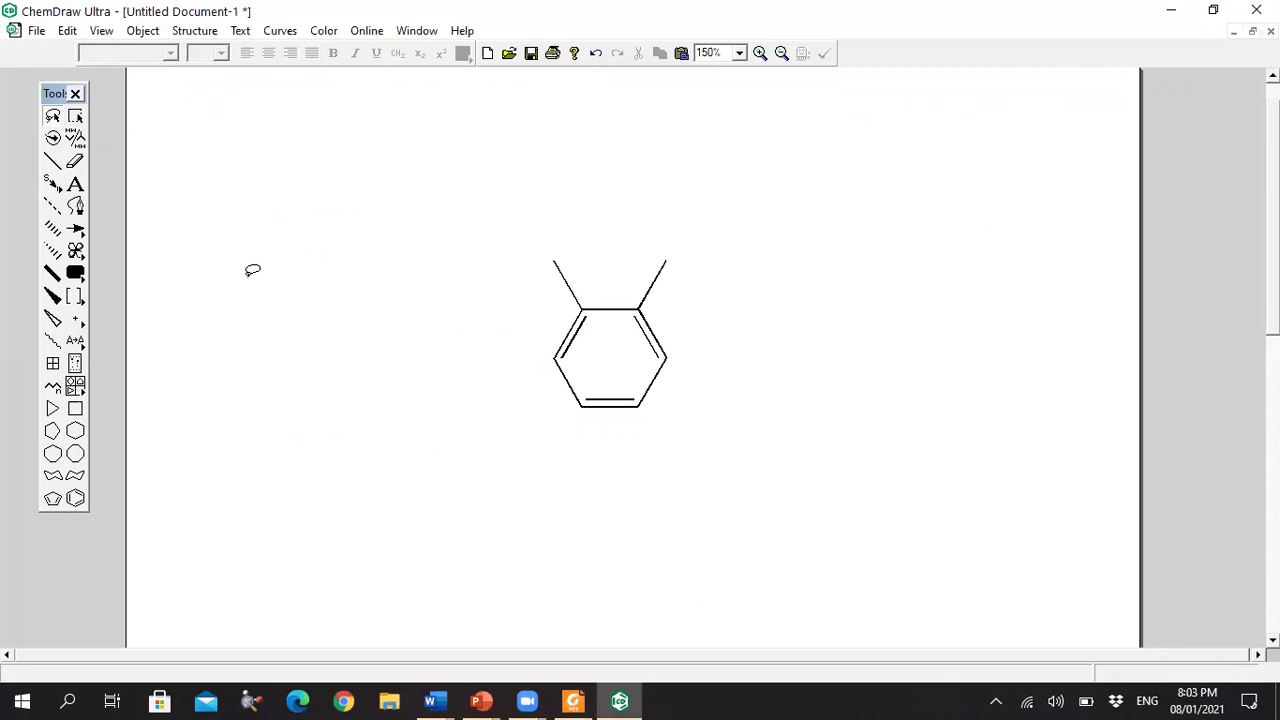
left_click(76, 189)
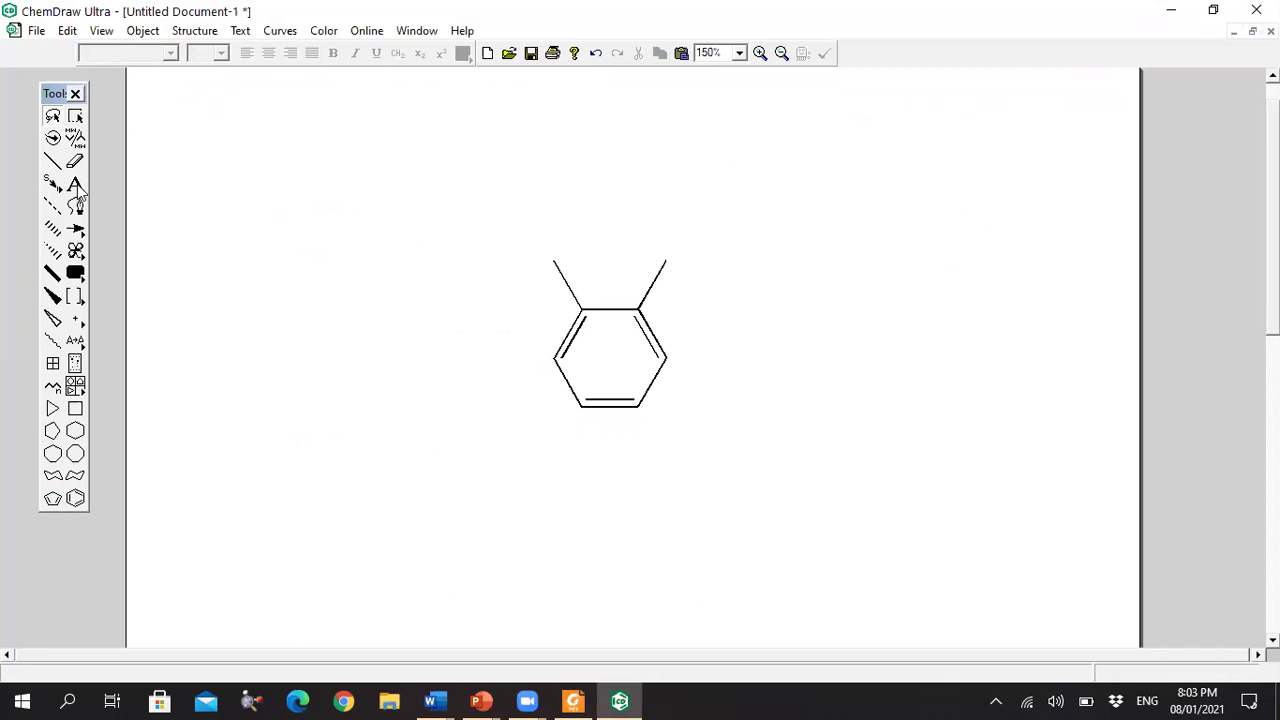
left_click(555, 261)
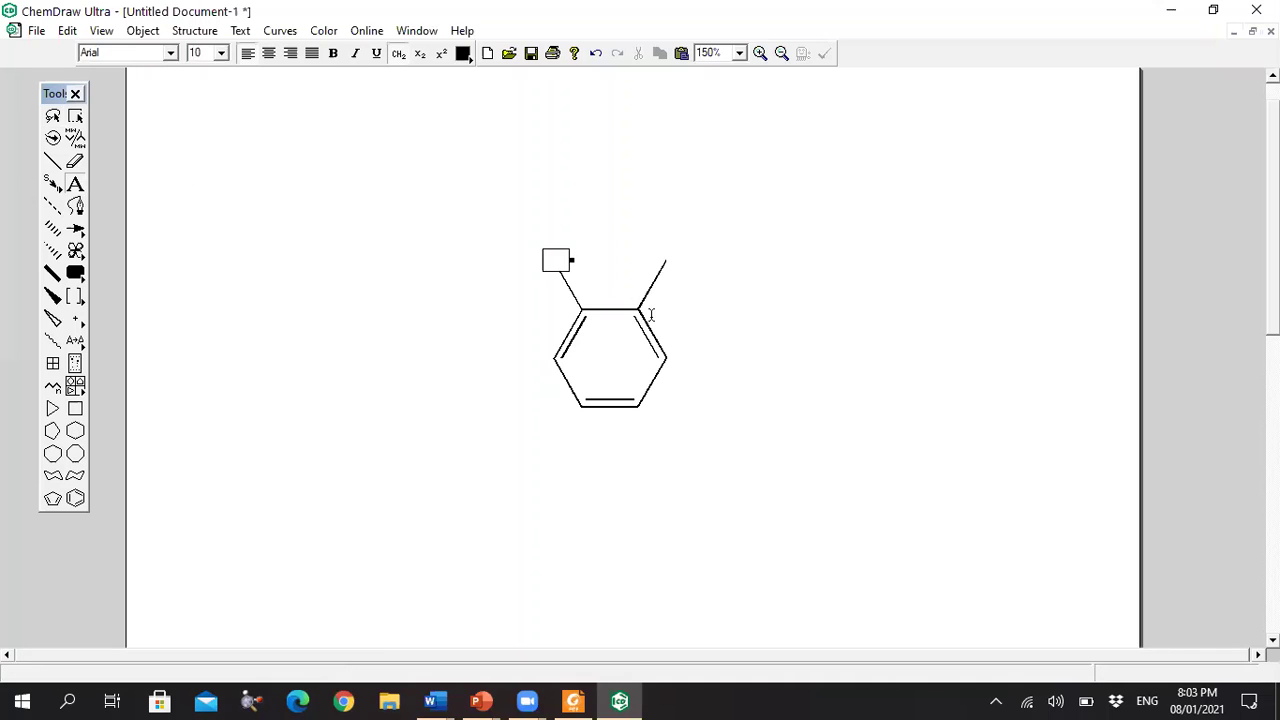
type("N")
left_click(666, 259)
type("N")
Step: Change both bonds between the ring and the nitrogen atoms to double bonds
left_click(52, 160)
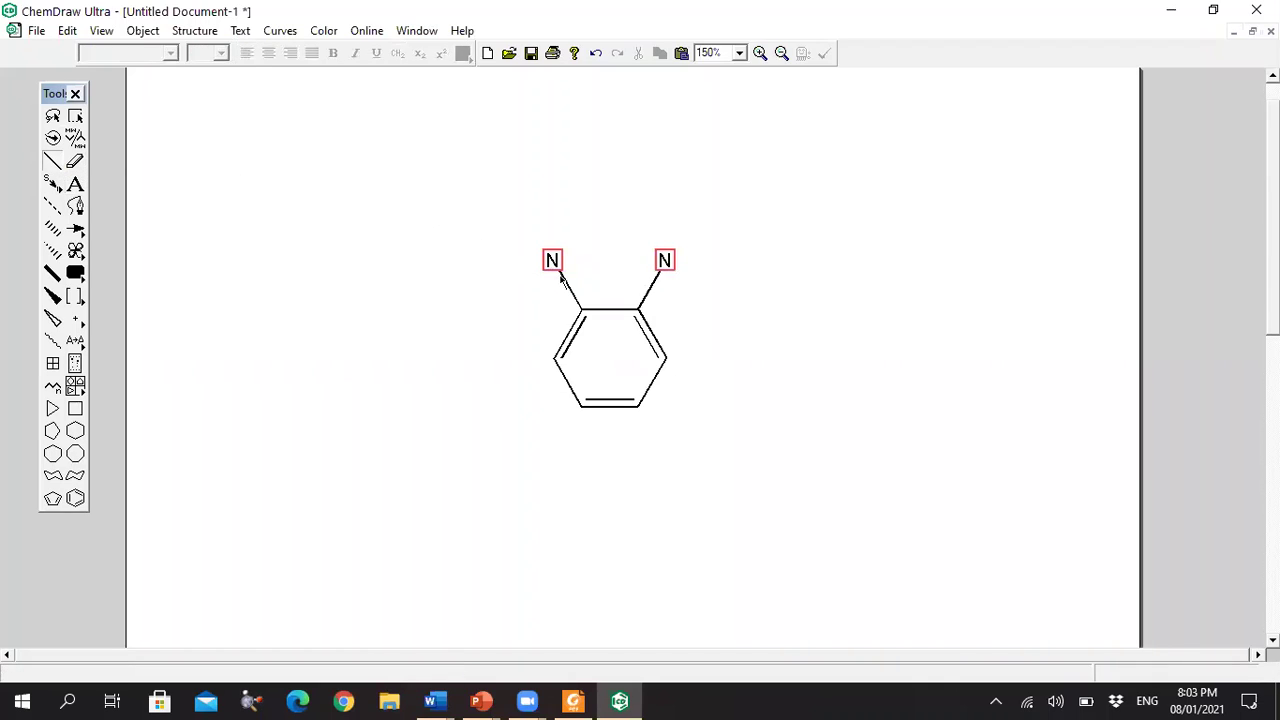
left_click(566, 287)
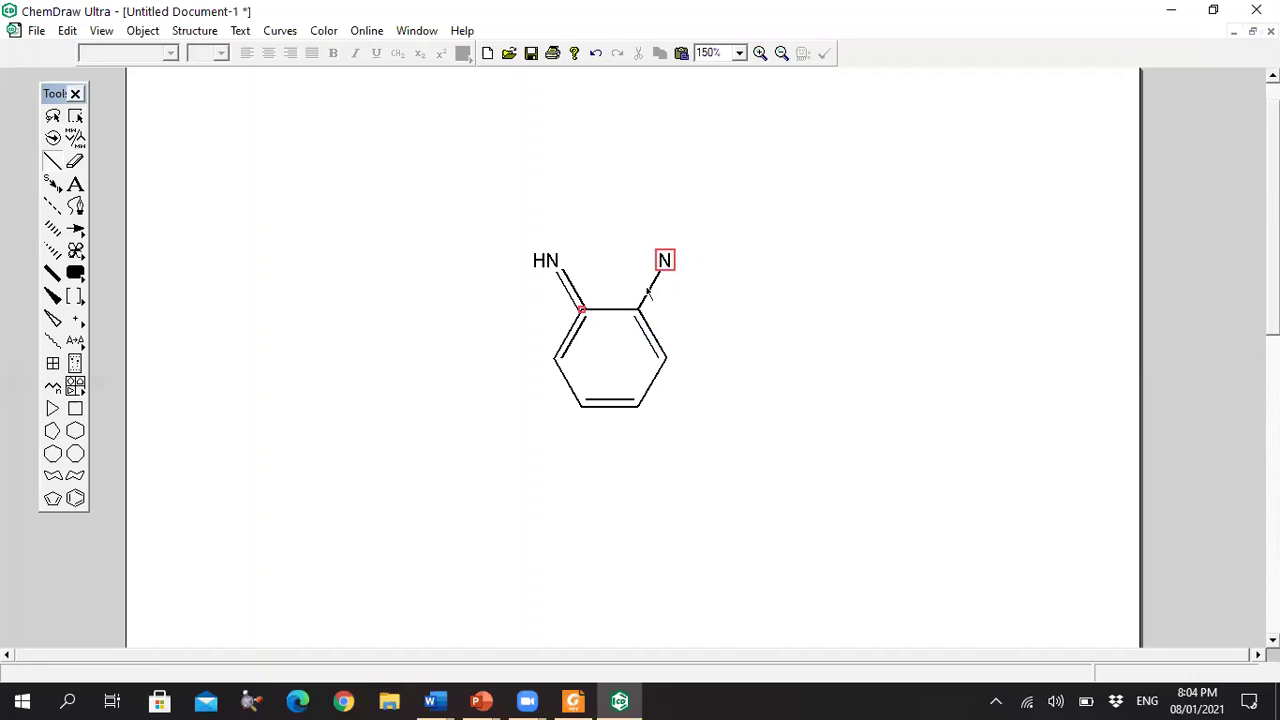
left_click(650, 293)
Step: Place an S label centred above the two nitrogen atoms
left_click(610, 213)
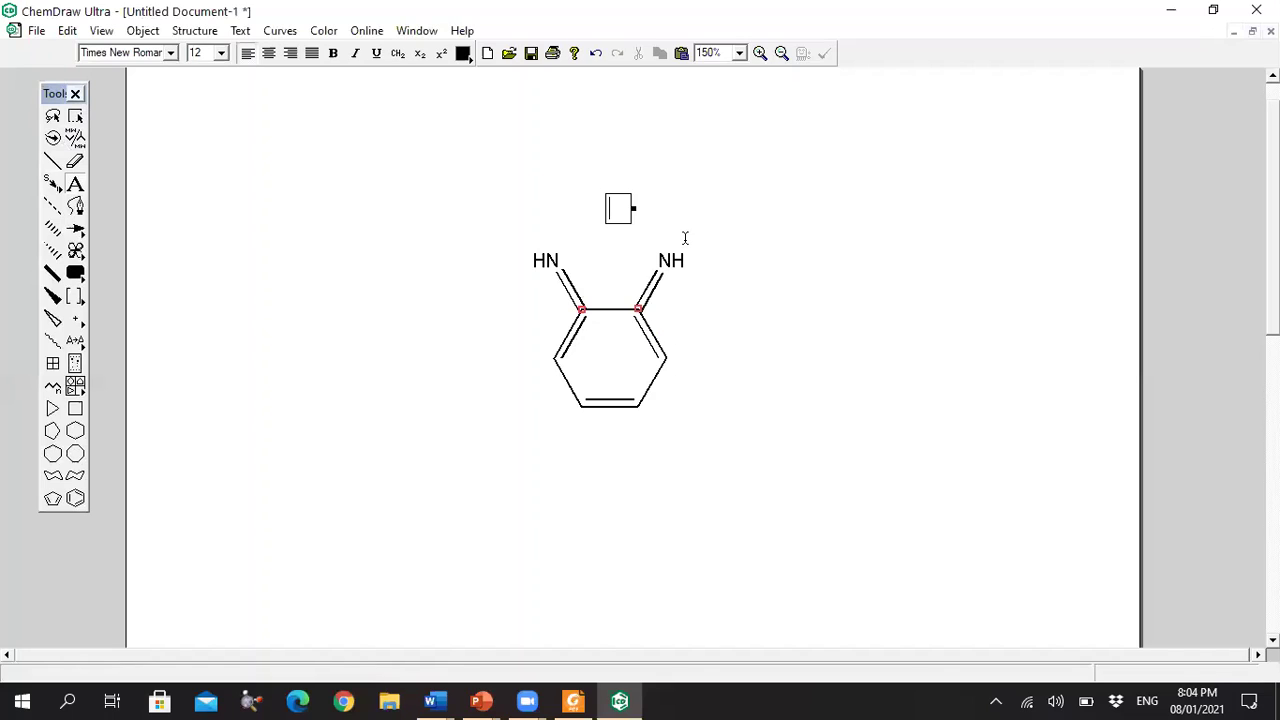
type("S")
left_click(50, 164)
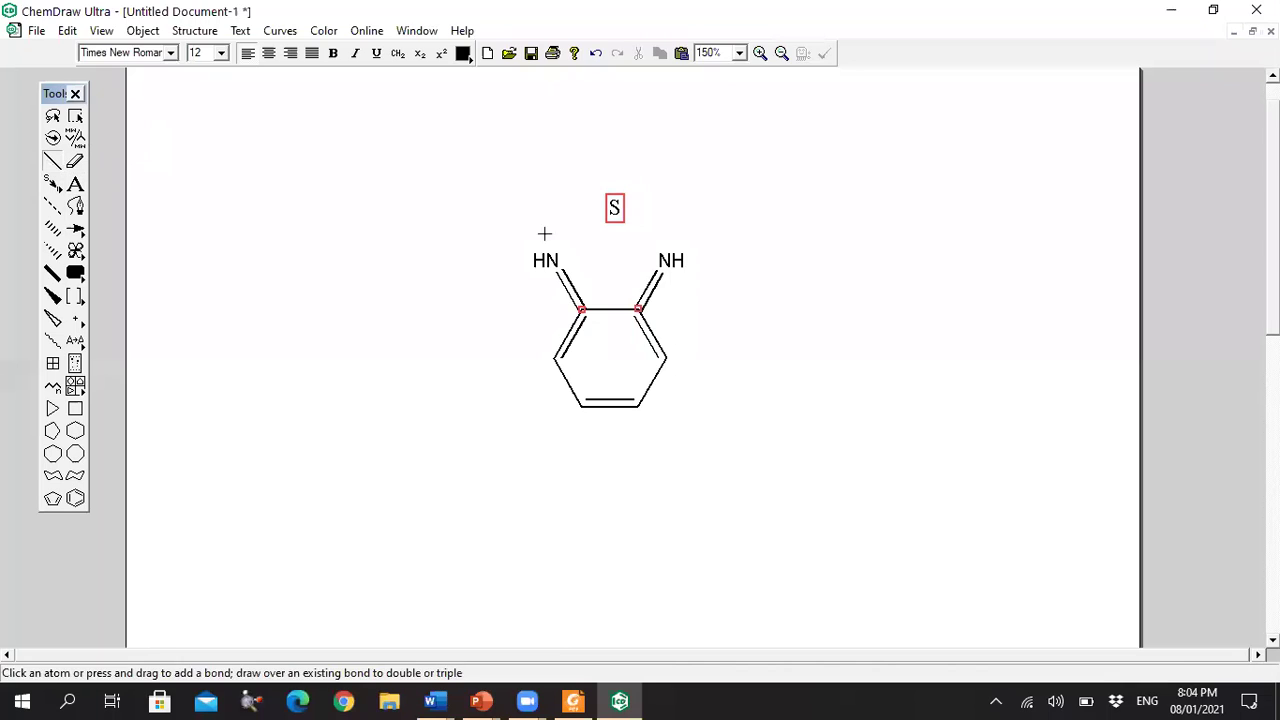
Step: Join the S atom to both nitrogen atoms with single bonds to close the five-membered ring
double_click(614, 206)
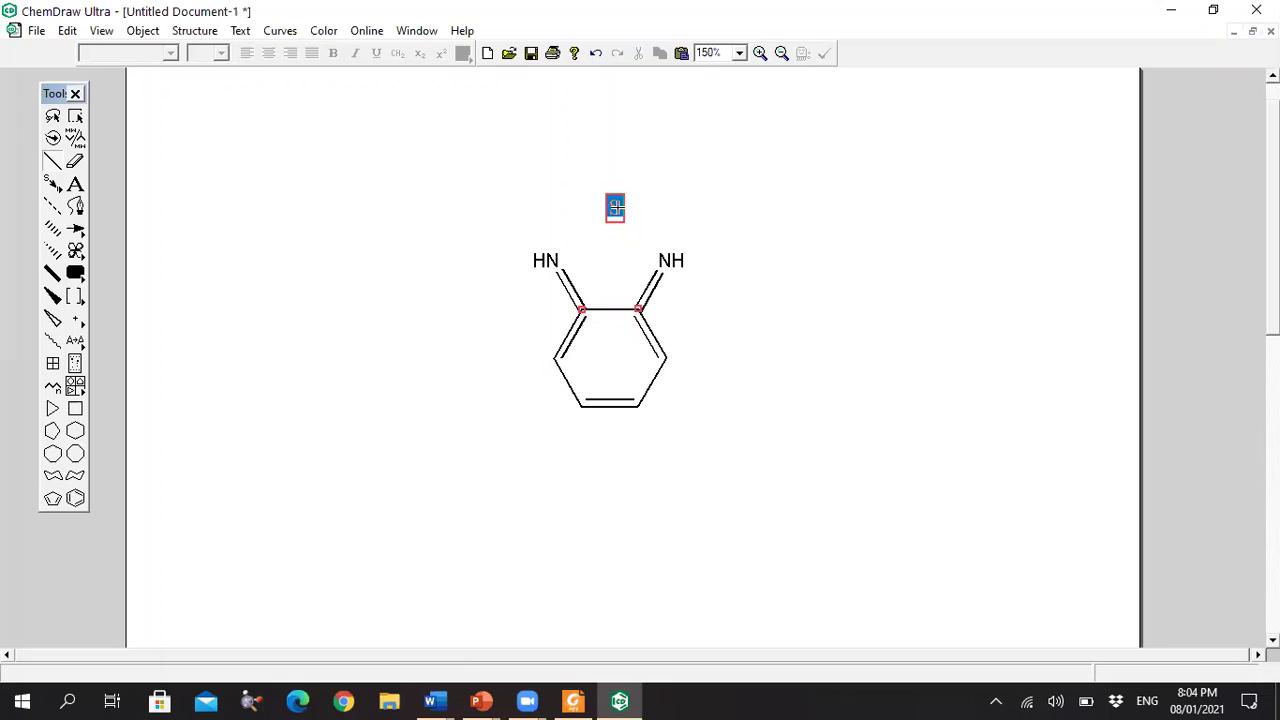
left_click_drag(615, 207, 551, 260)
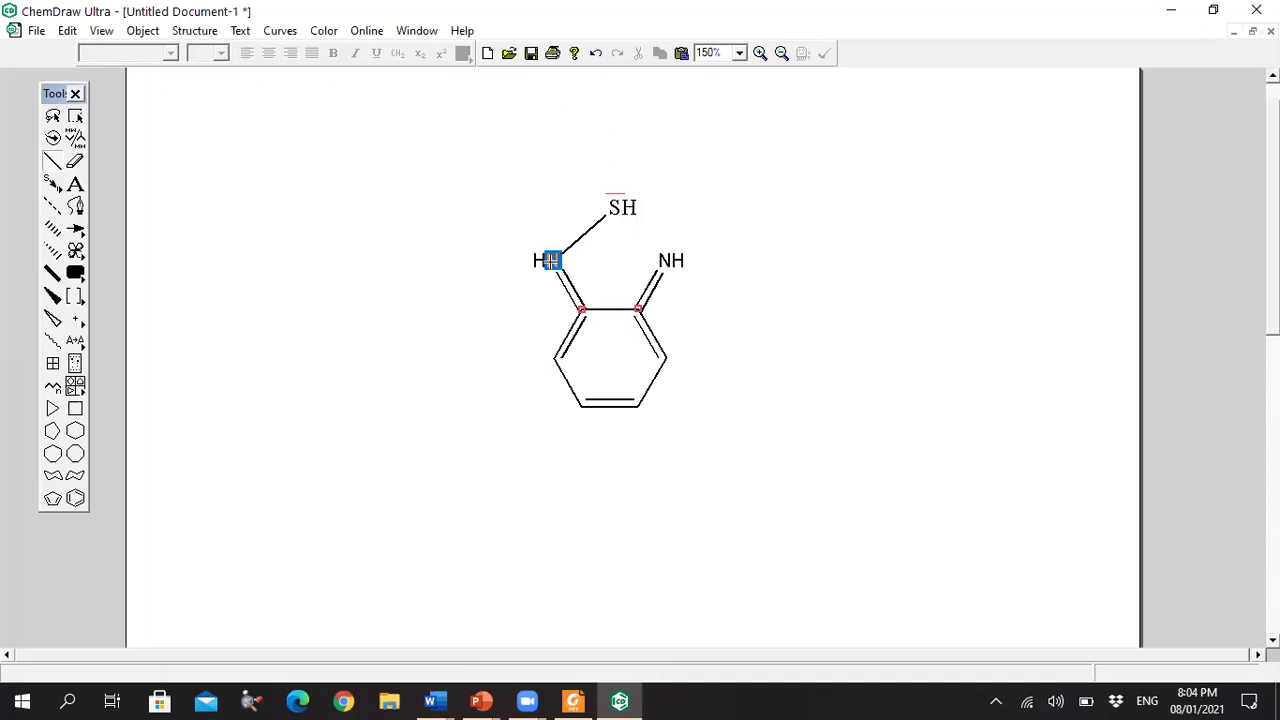
key("n")
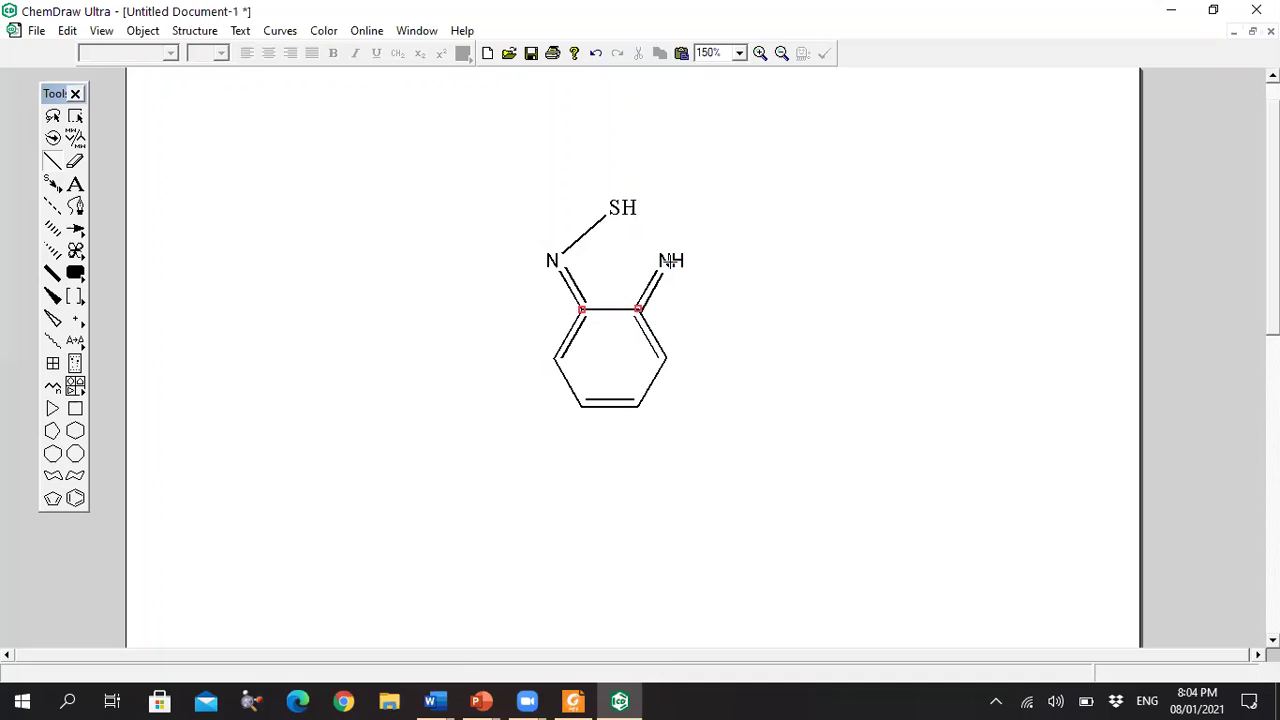
left_click_drag(670, 260, 616, 207)
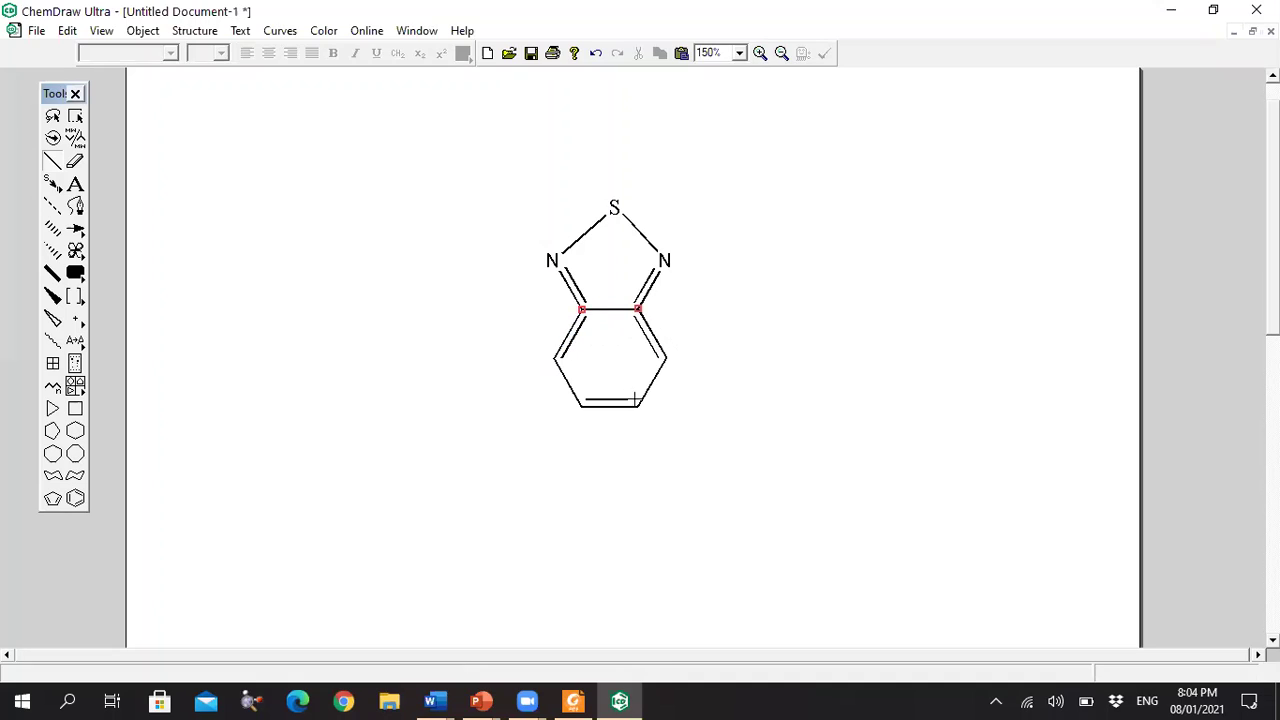
Step: Check the core in the reference PDF, and make the six-membered ring's two lower slanted bonds double
left_click(567, 698)
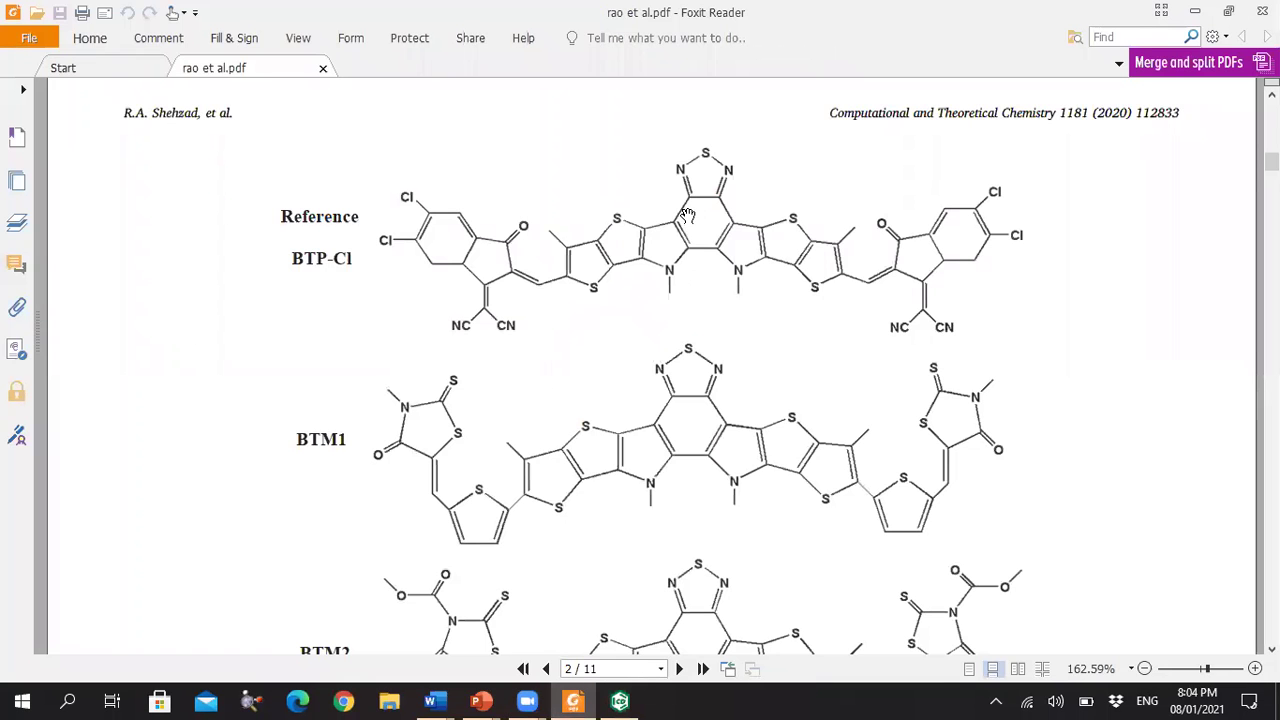
left_click(623, 700)
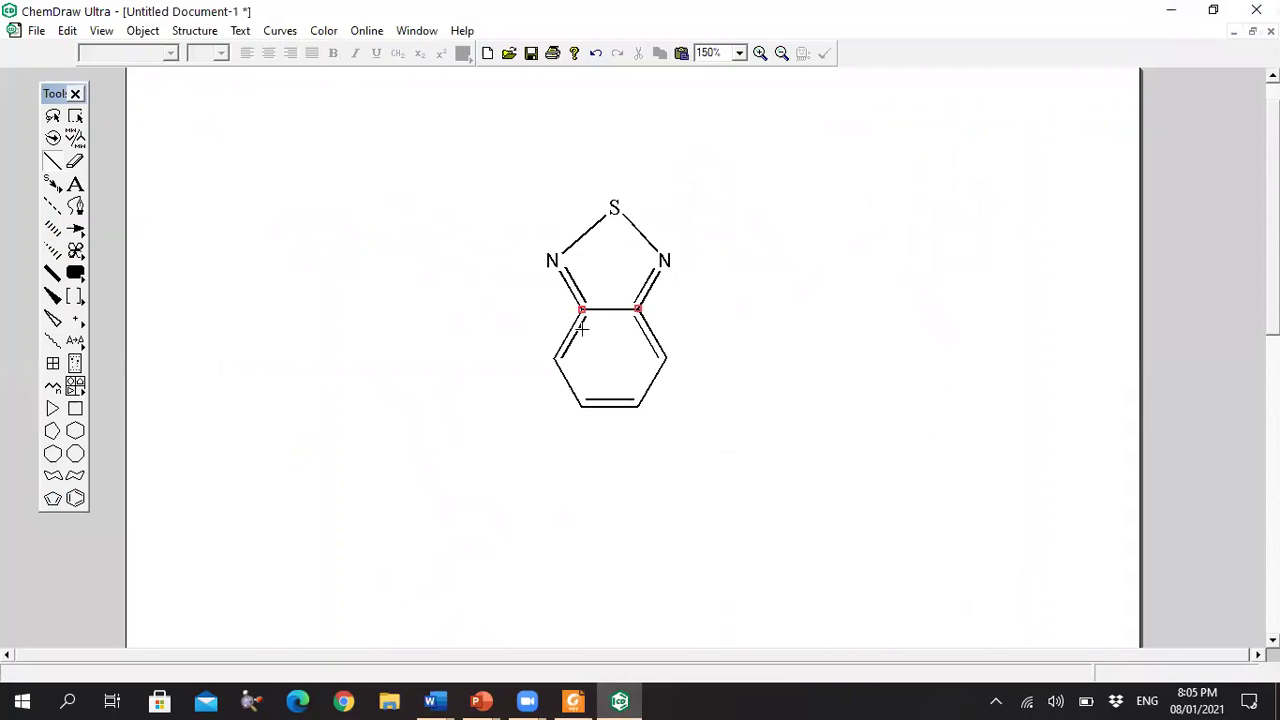
left_click(563, 378)
left_click(656, 381)
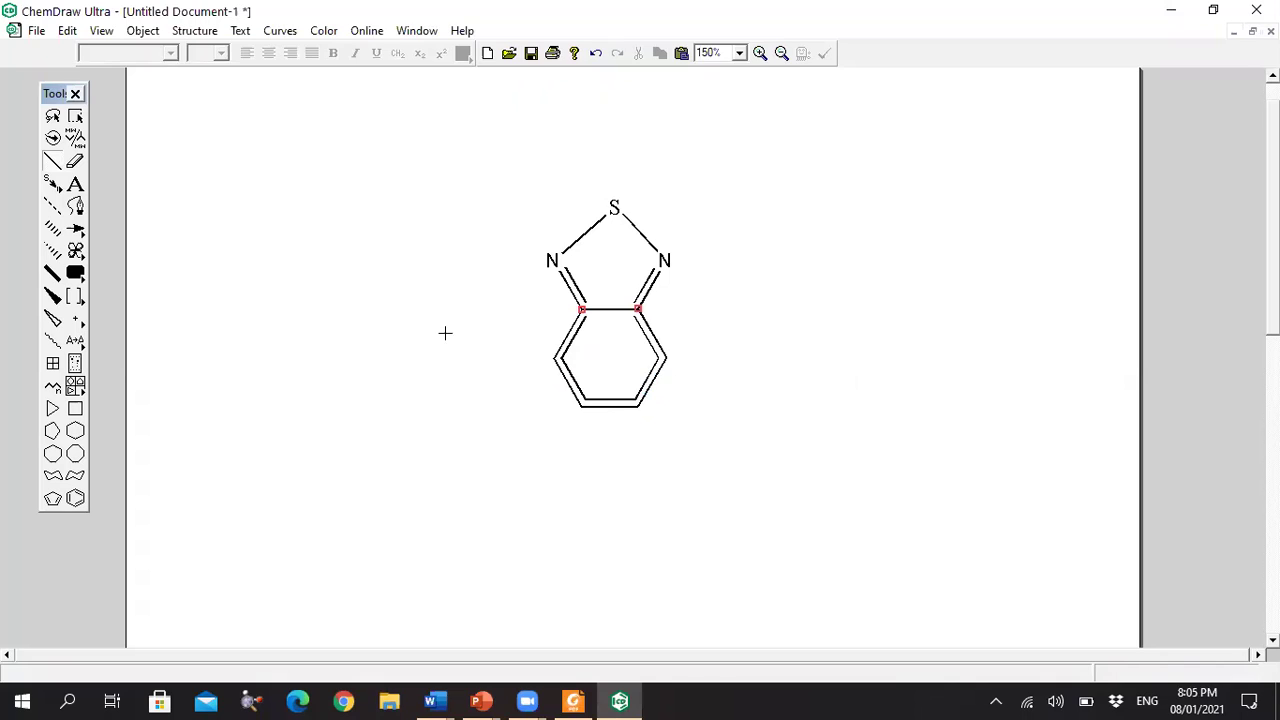
Step: Reduce the six-membered ring's two upper slanted bonds and its bottom bond to single bonds with the Eraser
left_click(75, 161)
left_click(568, 328)
left_click(650, 334)
left_click(611, 407)
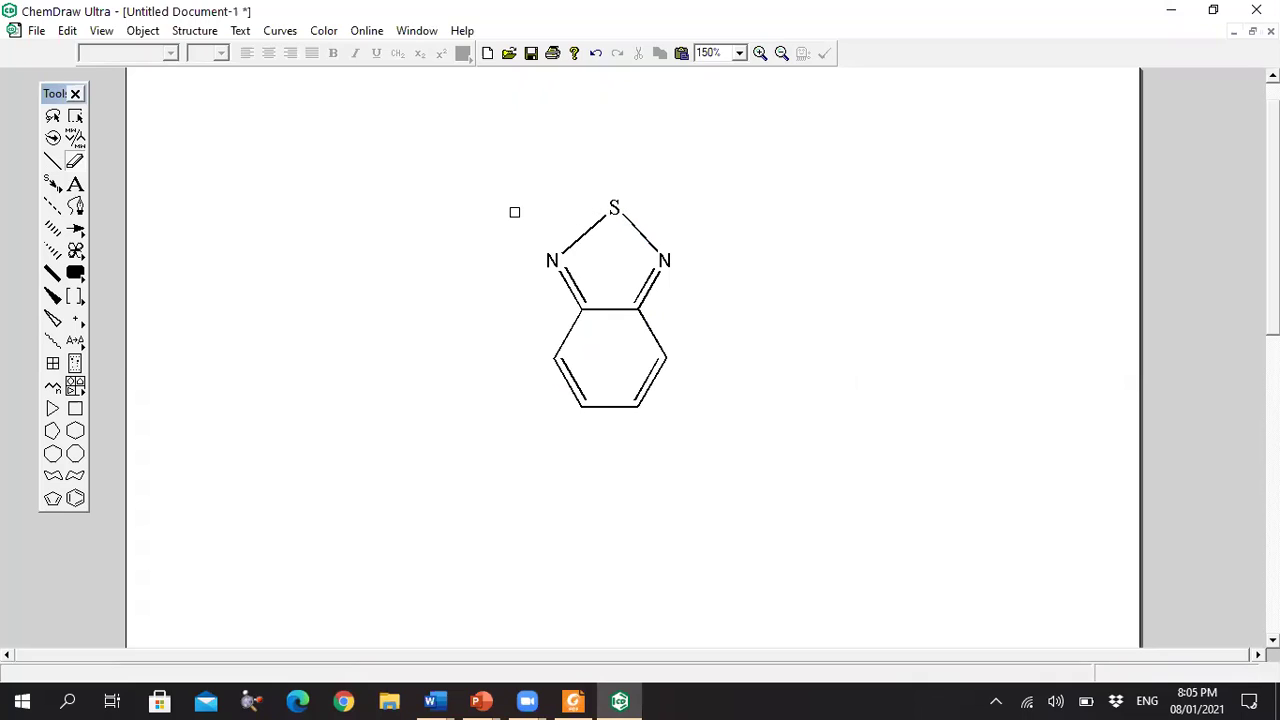
Step: Select the whole molecule and run Clean Up Structure on it
left_click(80, 118)
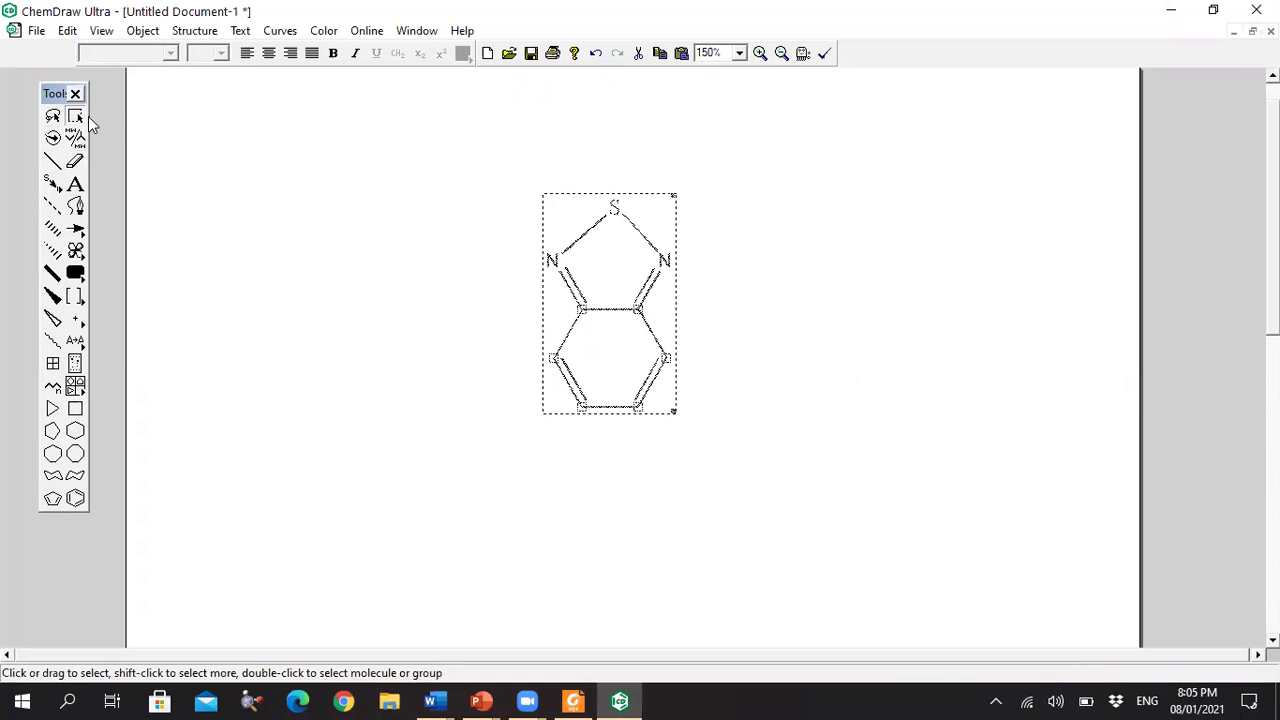
right_click(572, 244)
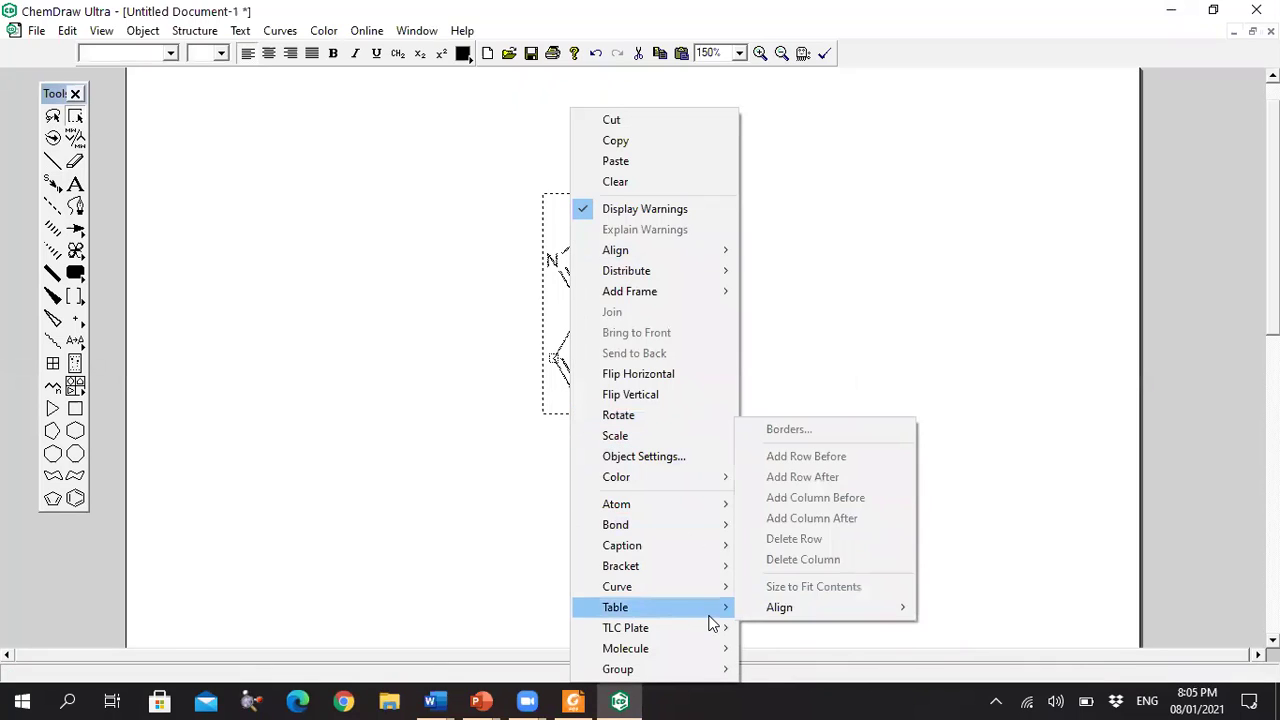
mouse_move(717, 639)
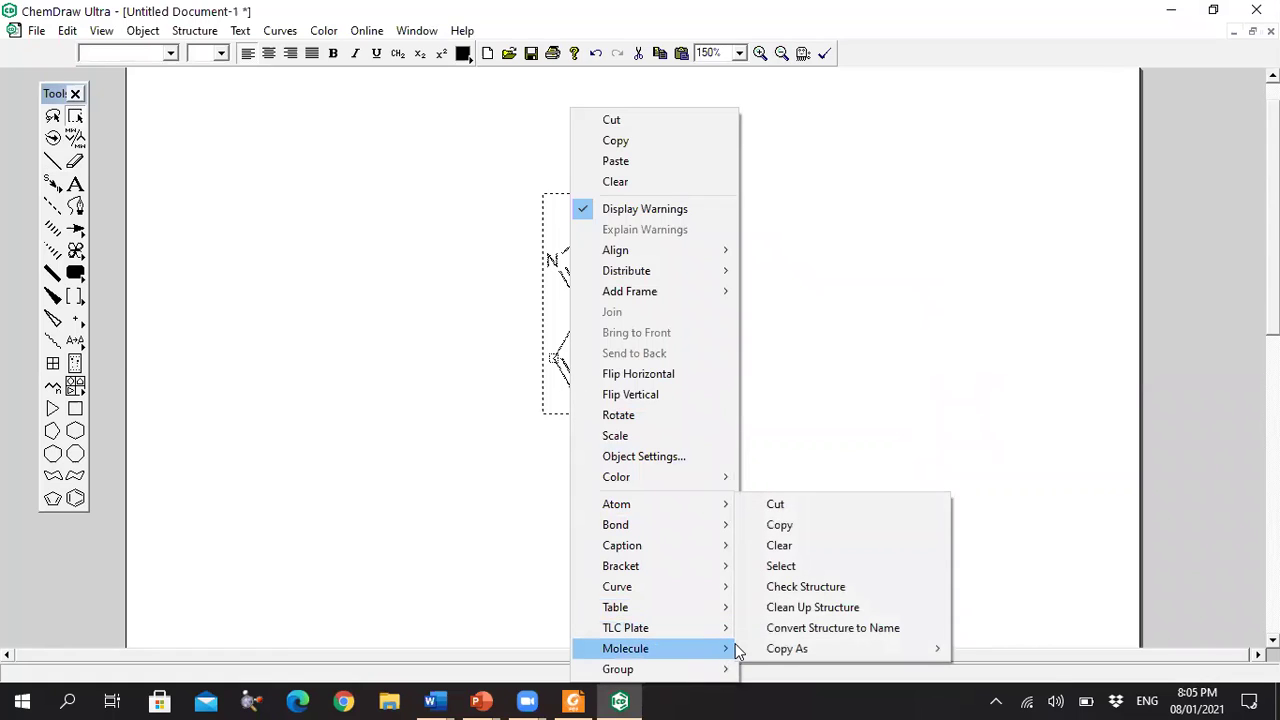
left_click(779, 610)
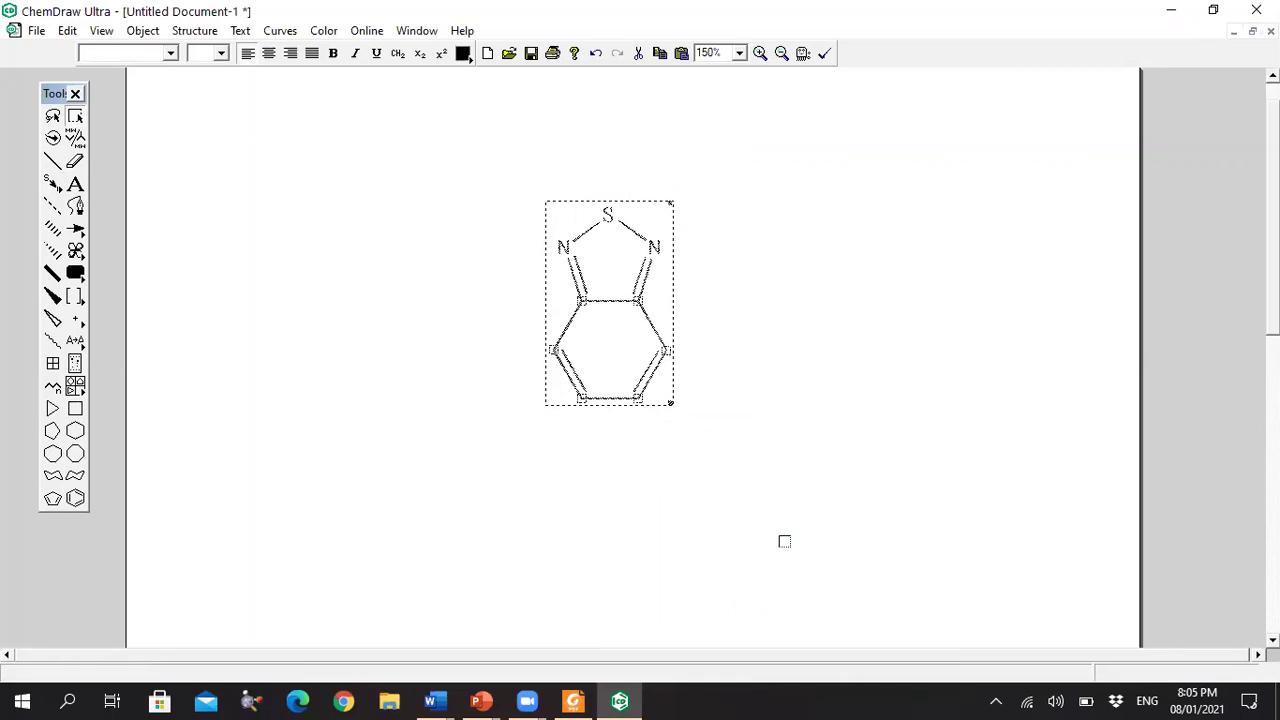
left_click(842, 303)
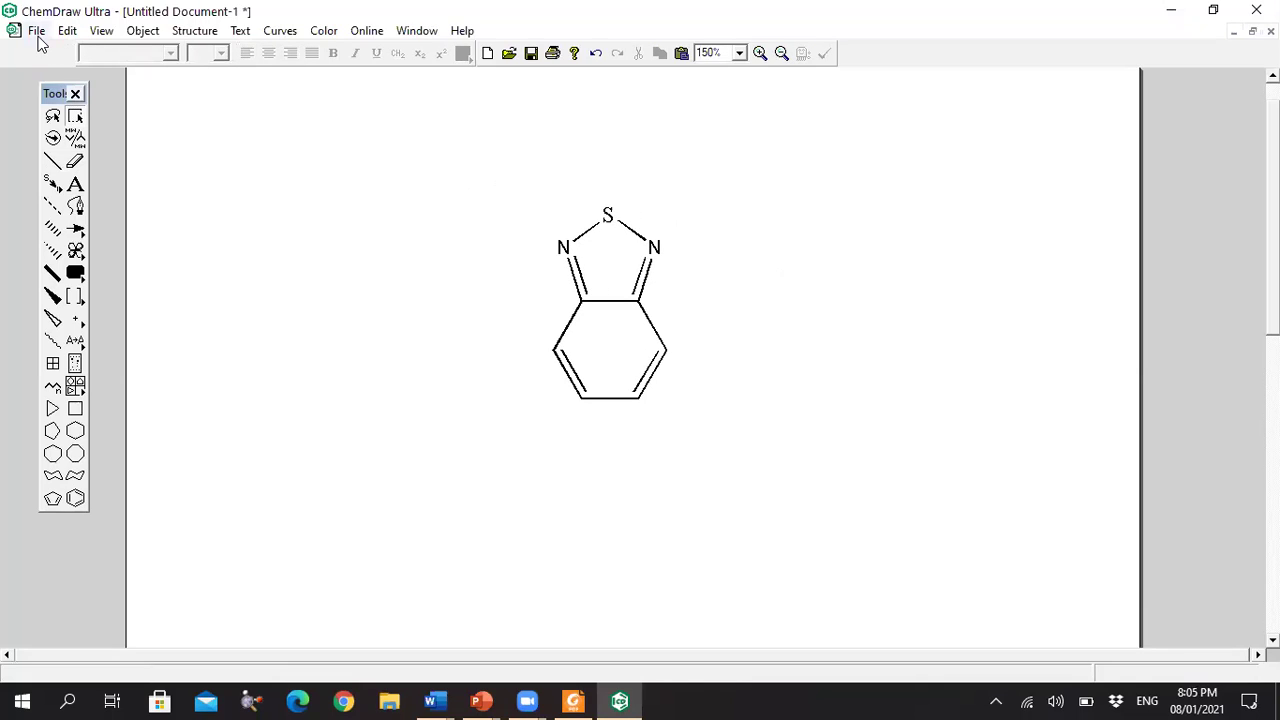
Step: Select the whole molecule and apply the ACS Document 1996 document settings
left_click_drag(667, 309, 778, 425)
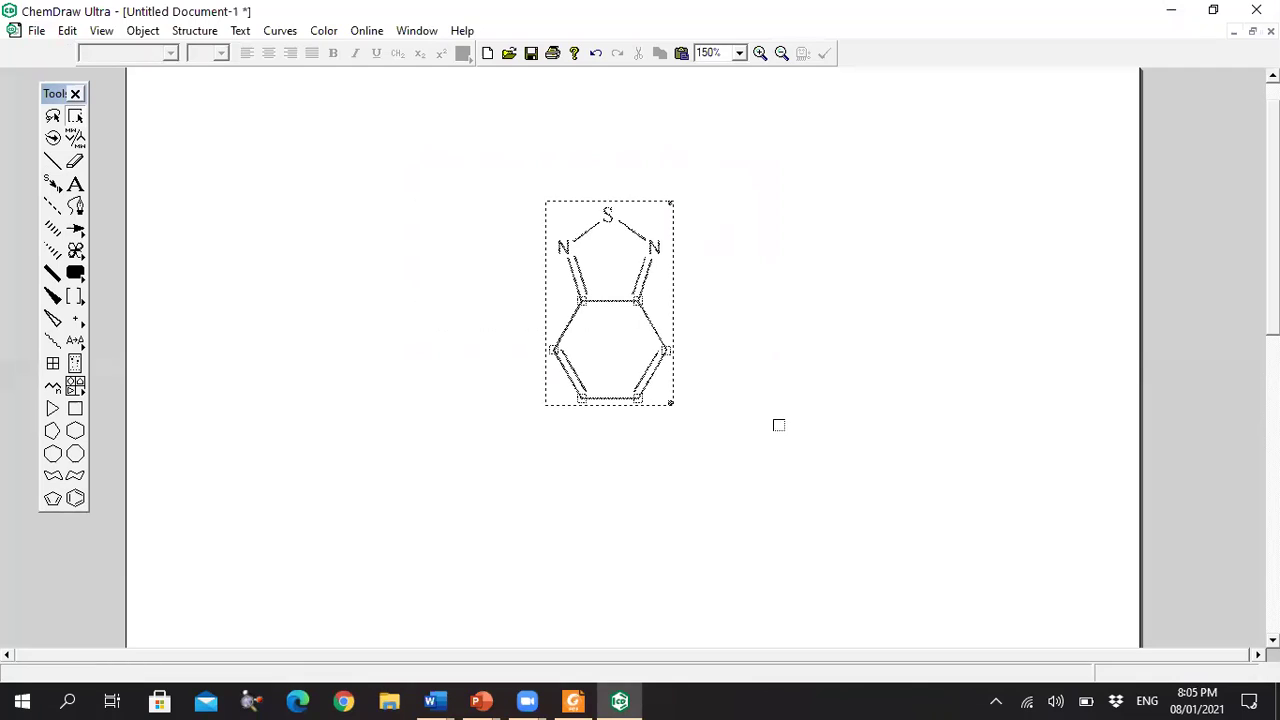
left_click(36, 30)
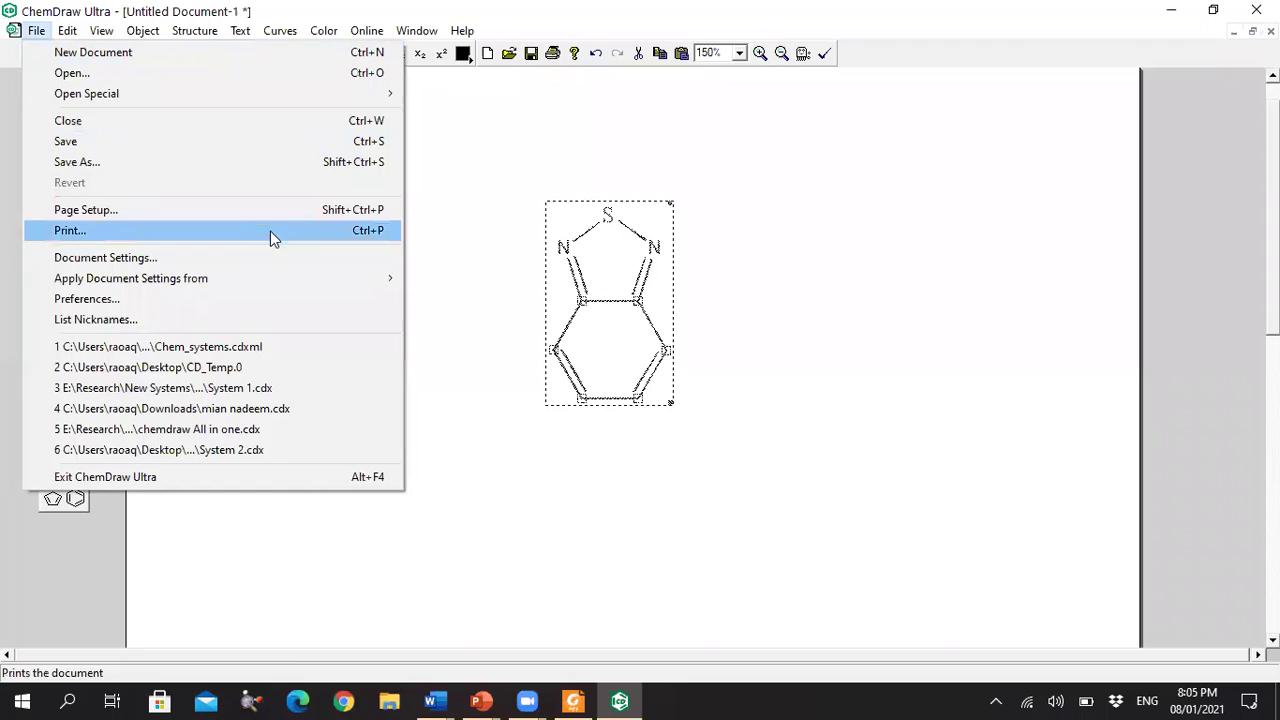
mouse_move(358, 278)
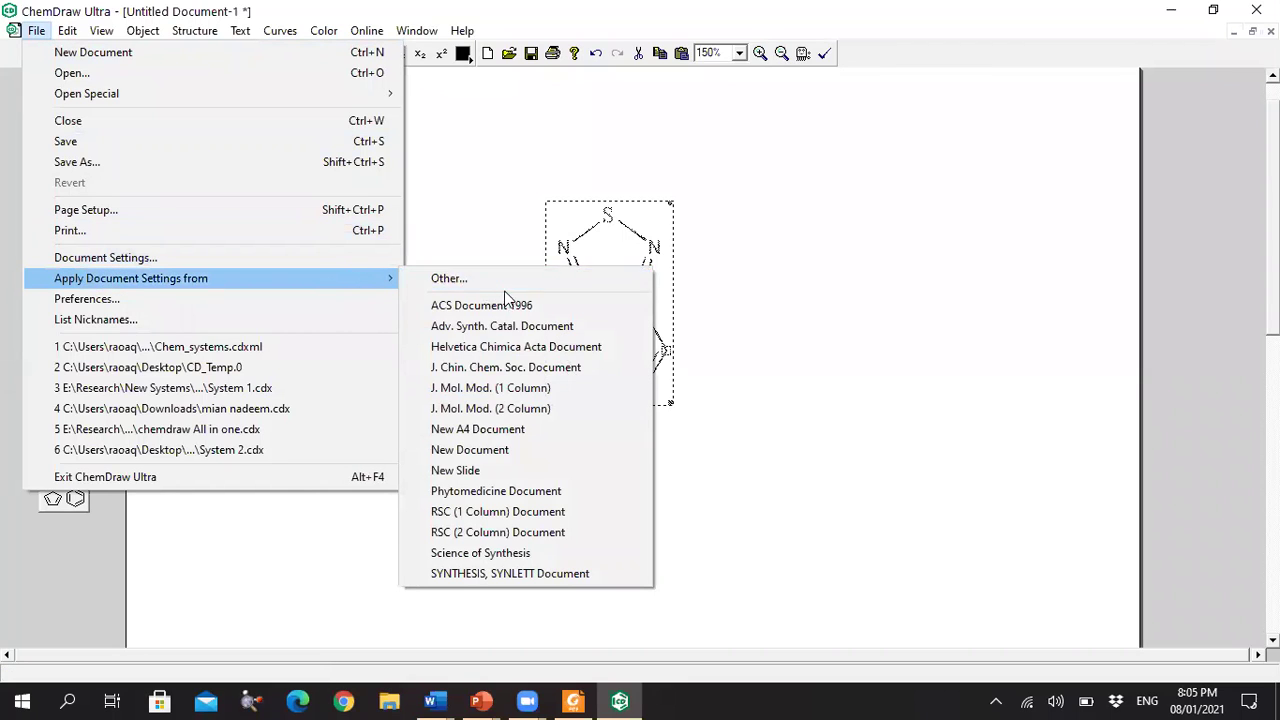
left_click(572, 302)
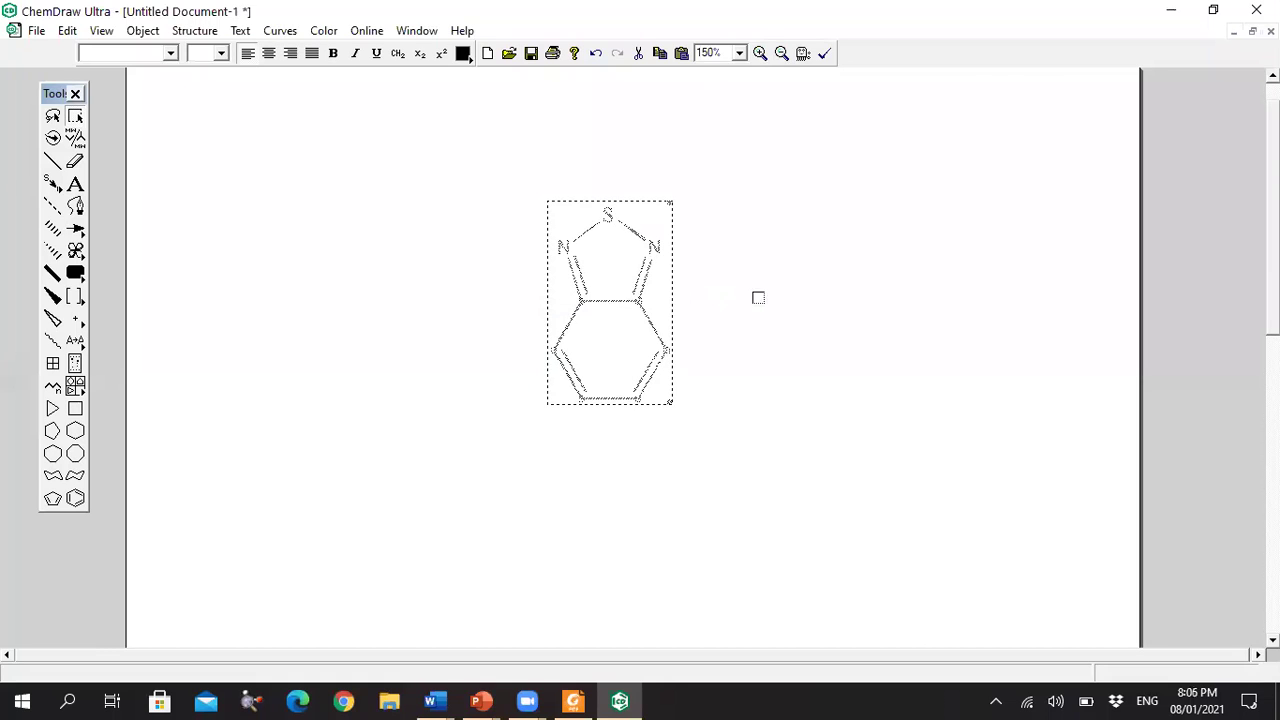
left_click(673, 477)
Step: Check the reference PDF, and draw a chain of two single bonds from the six-membered ring's right vertex
left_click(573, 701)
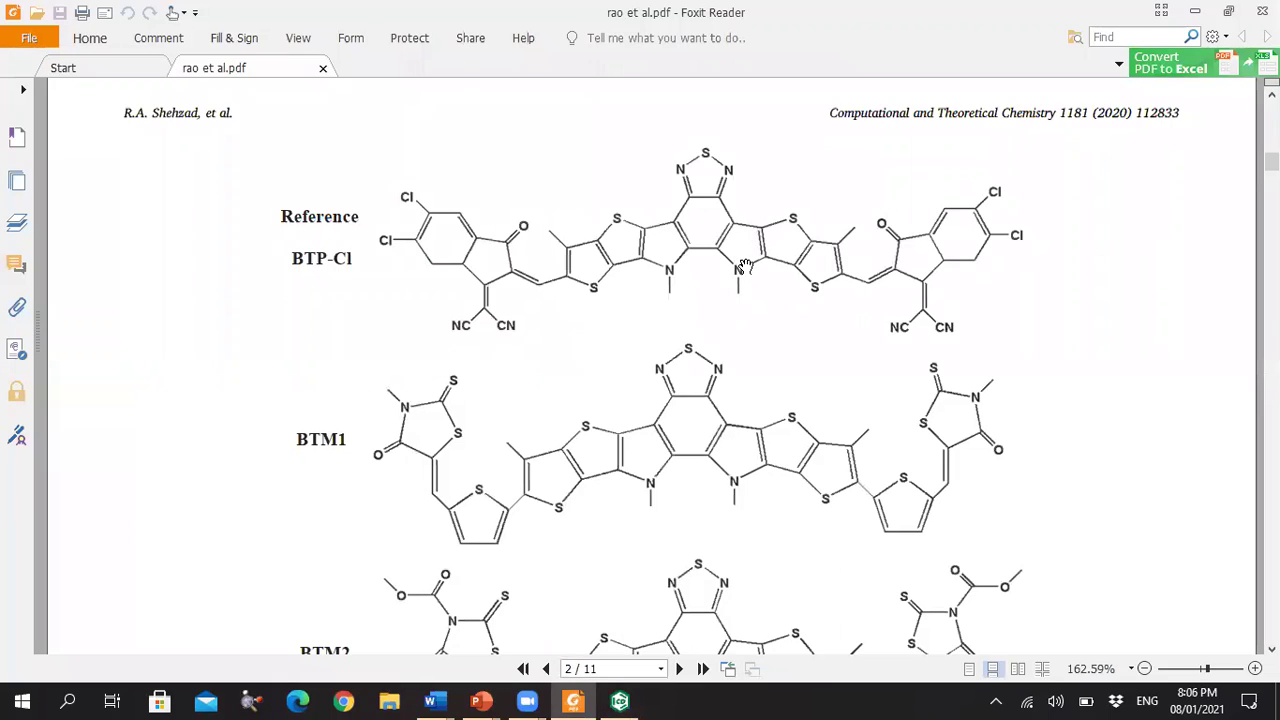
left_click(620, 701)
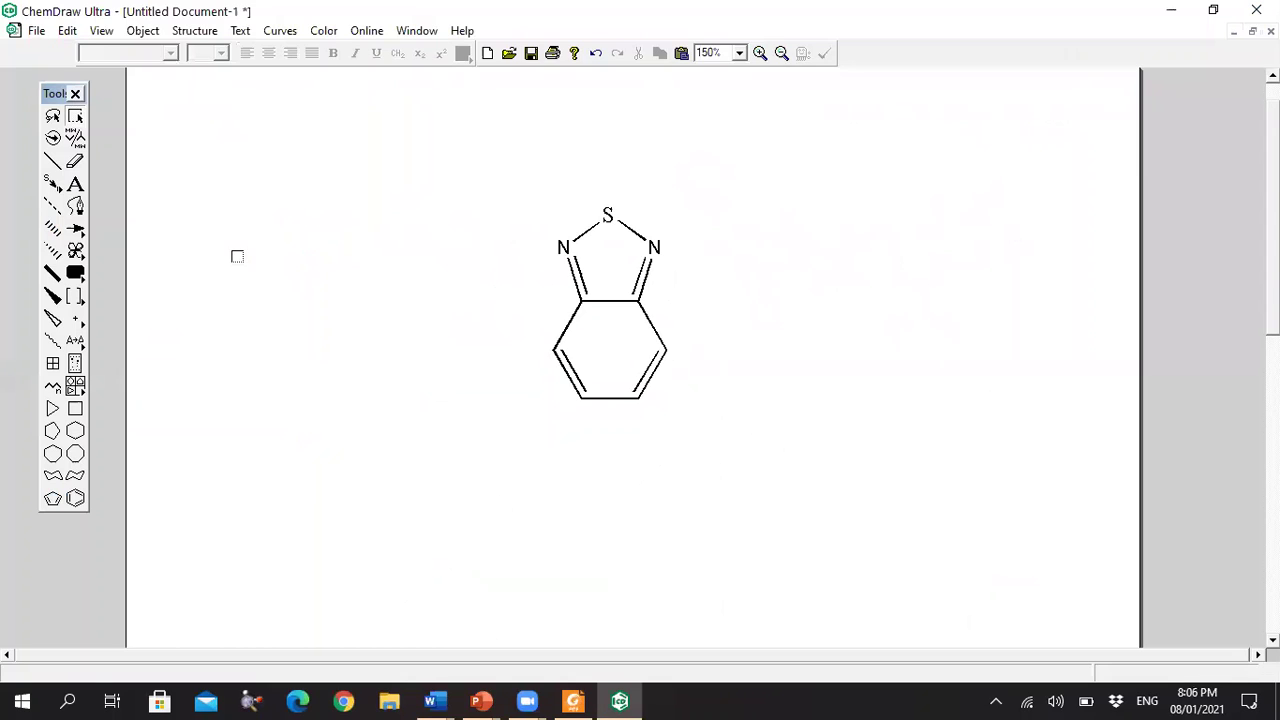
left_click(53, 163)
left_click(575, 701)
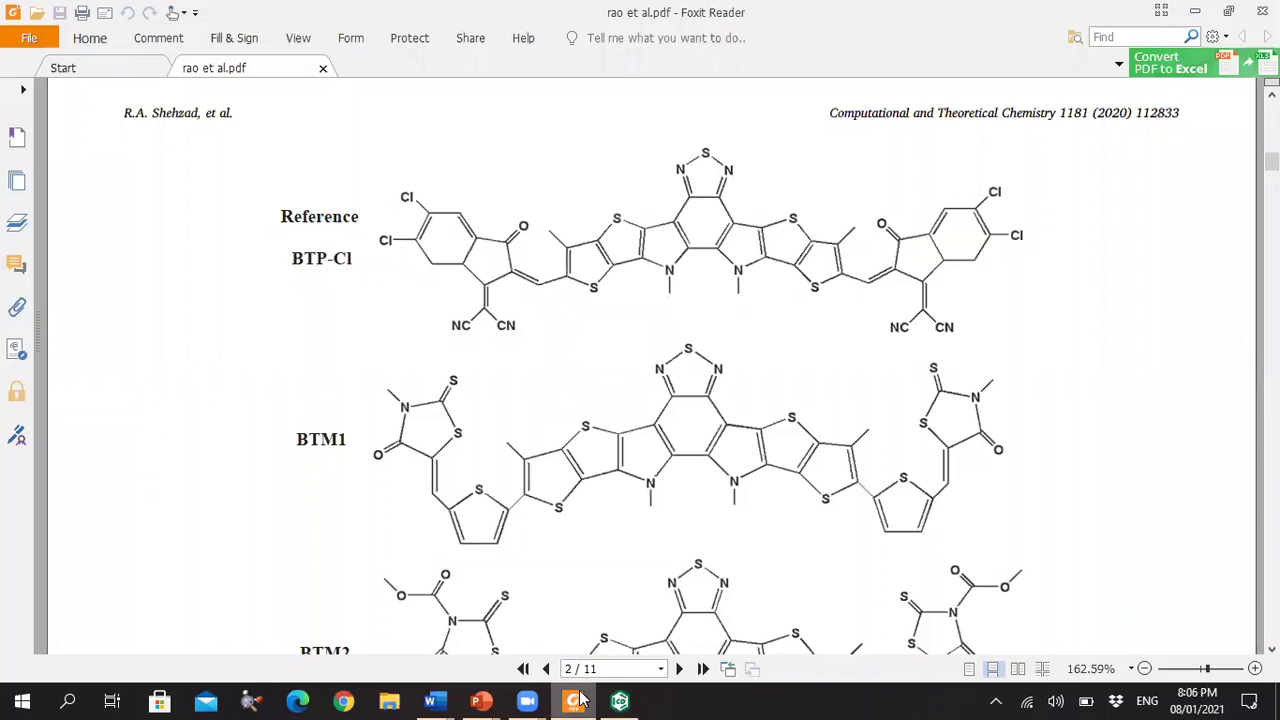
key("alt+Tab")
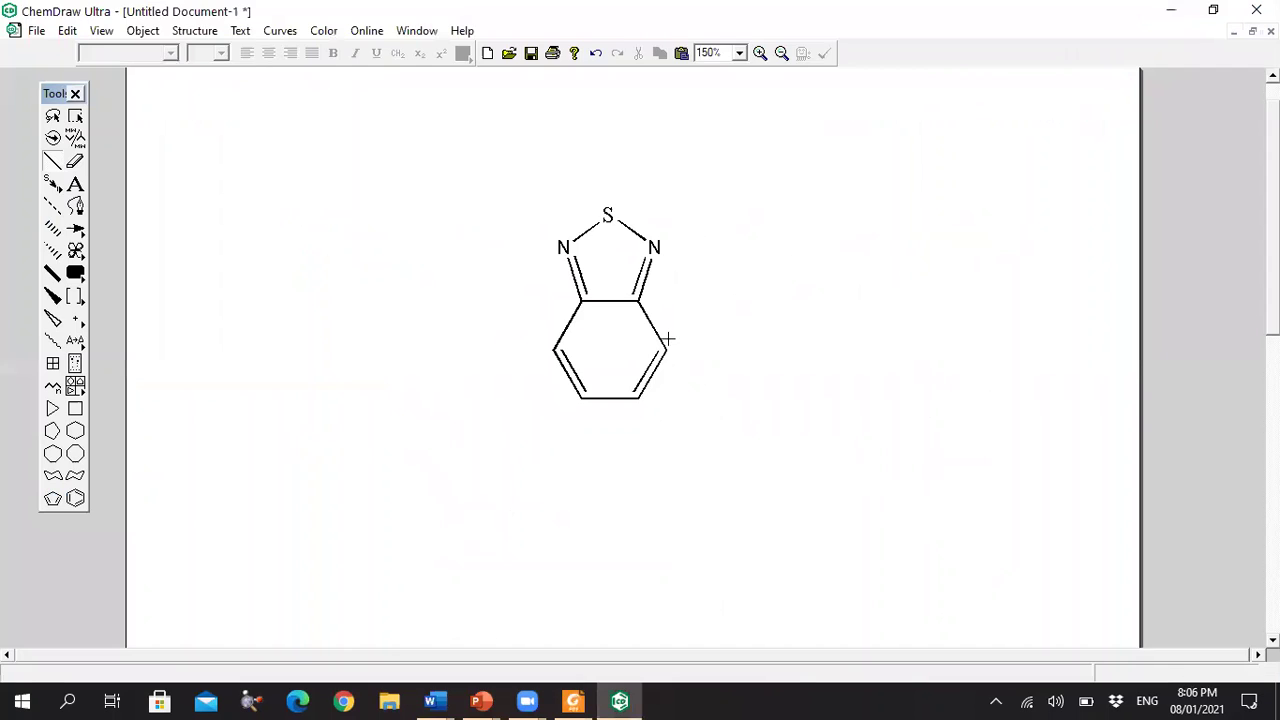
left_click_drag(665, 352, 720, 367)
left_click_drag(693, 358, 702, 406)
Step: Place an N label below the new chain and bond it to the lower-right ring carbon and the chain's end
left_click(619, 700)
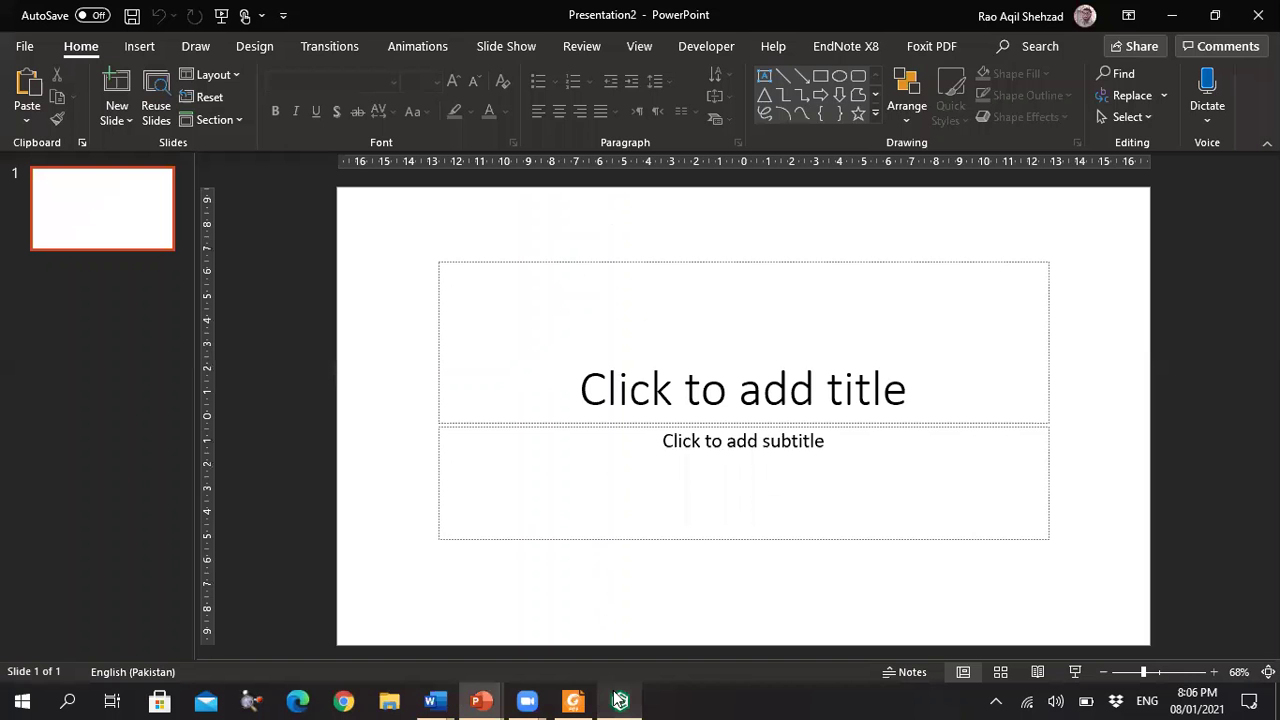
left_click(619, 700)
left_click(573, 700)
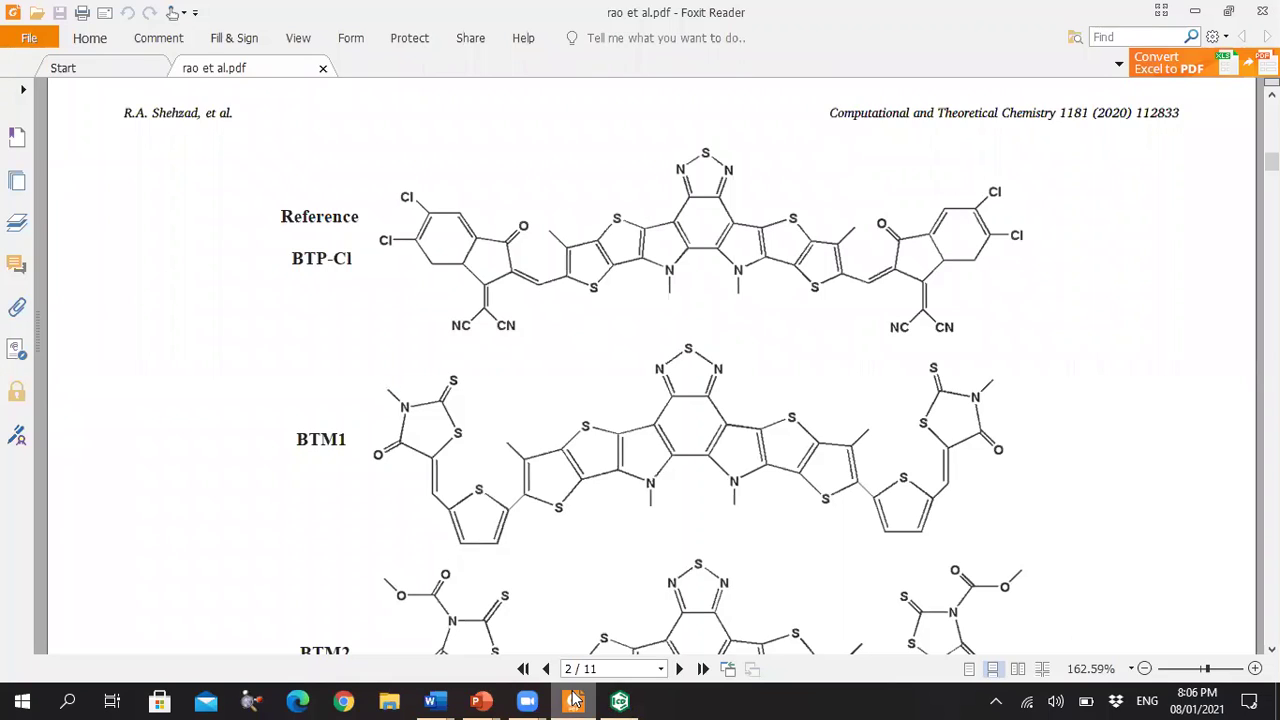
left_click(619, 700)
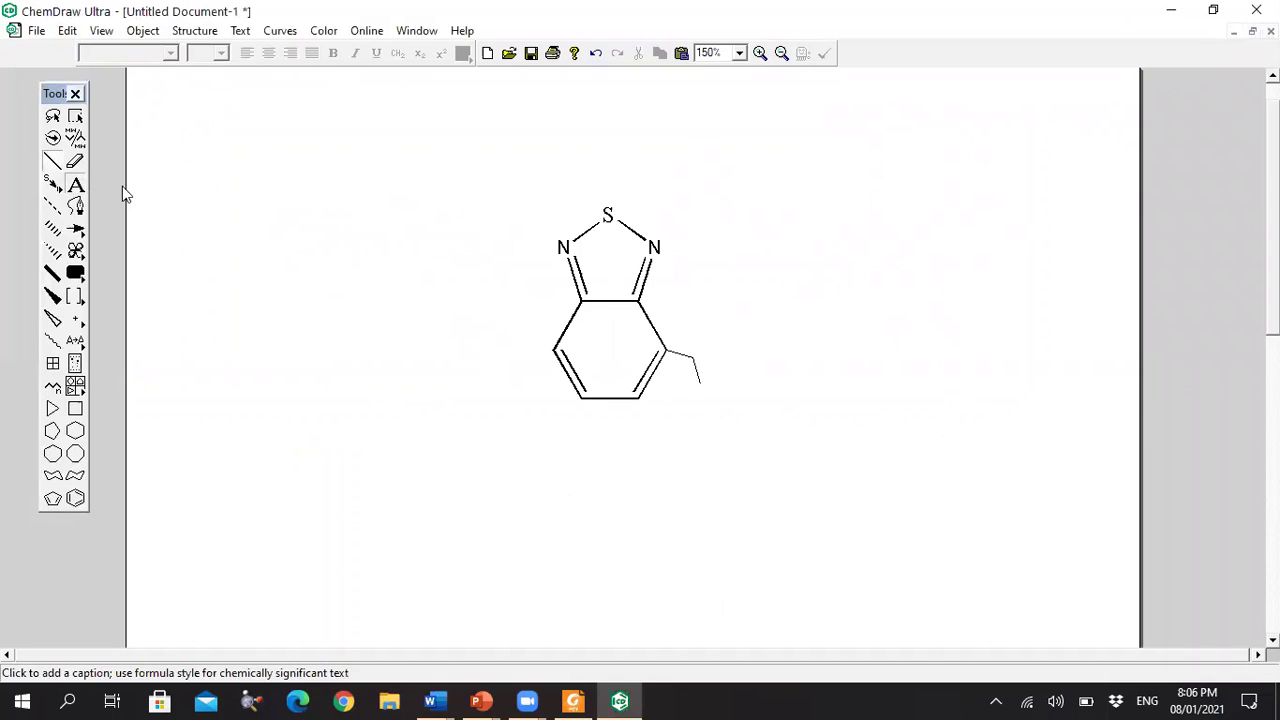
left_click(75, 184)
left_click(673, 411)
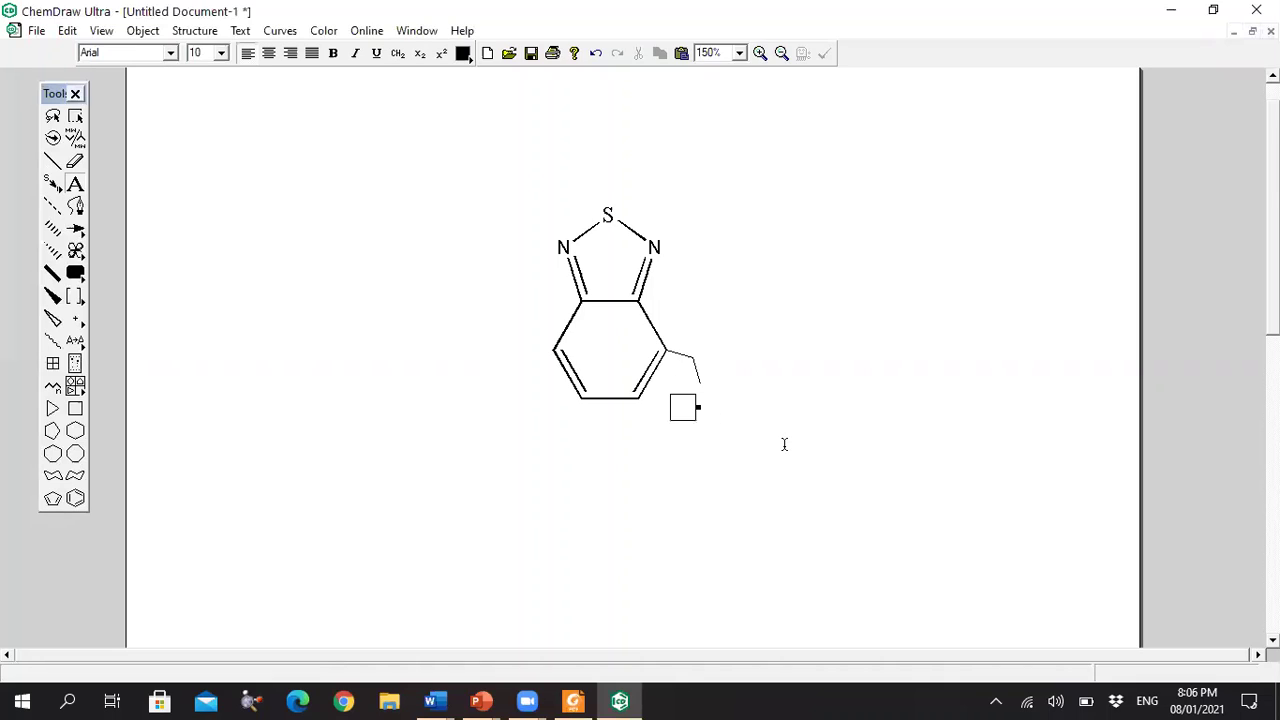
type("N")
left_click(52, 161)
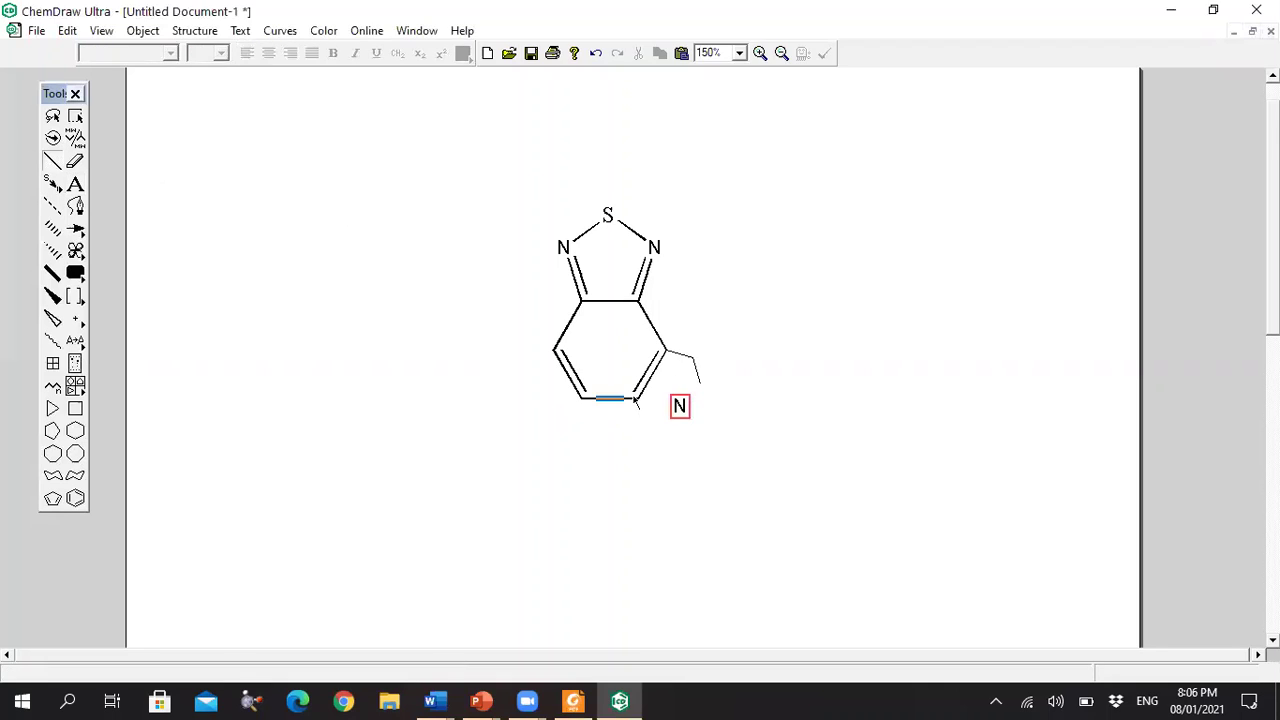
left_click_drag(636, 397, 678, 406)
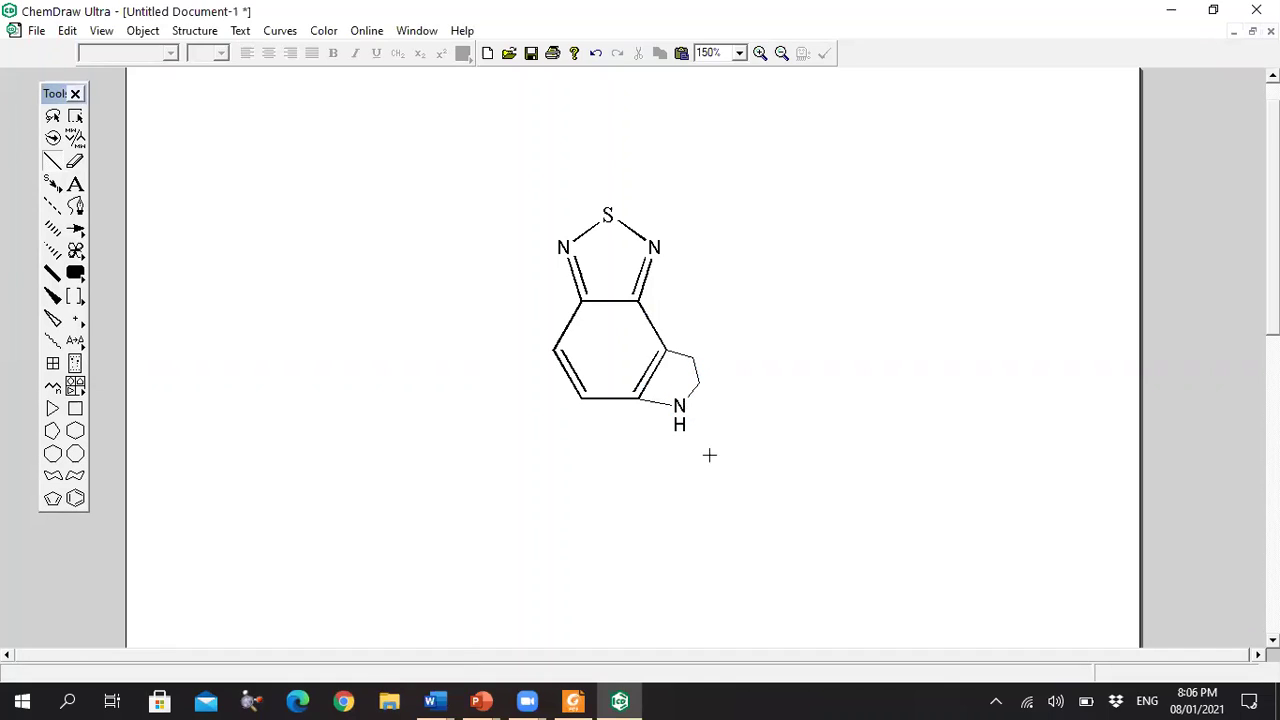
Step: Add a methyl bond to the nitrogen of the new ring, and compare the structure with the reference PDF
left_click(680, 407)
left_click(573, 701)
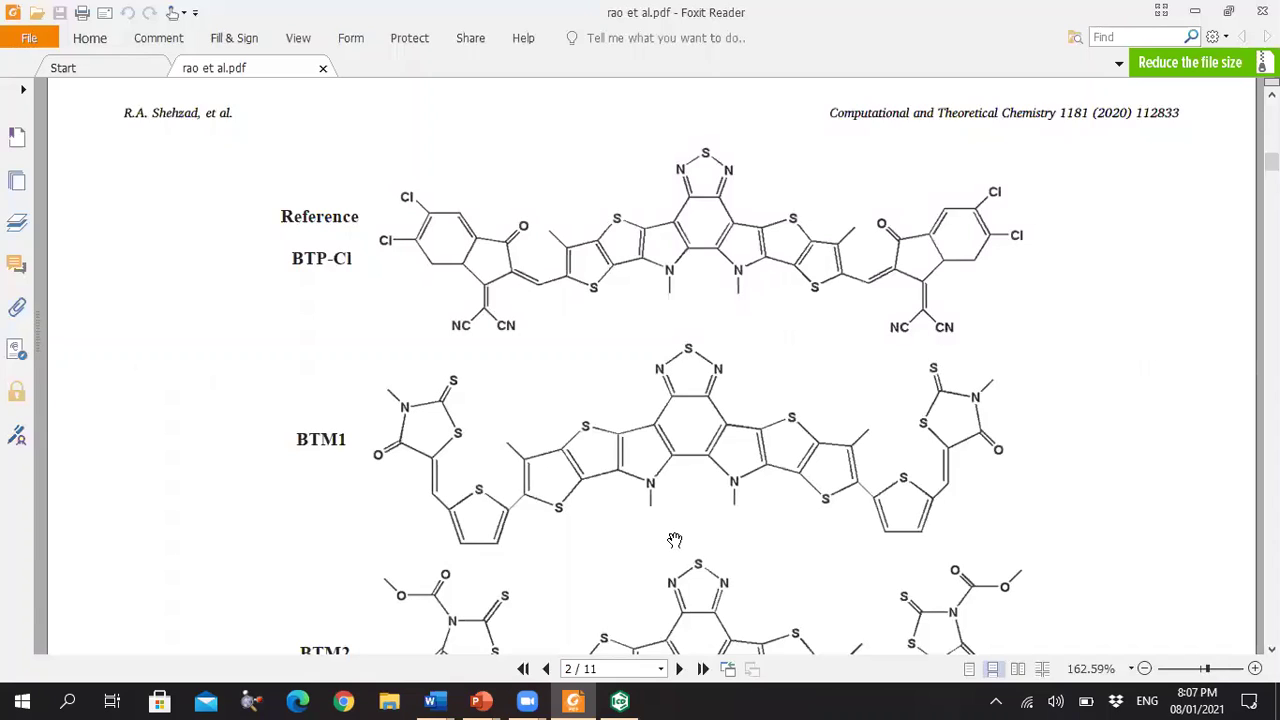
left_click(624, 694)
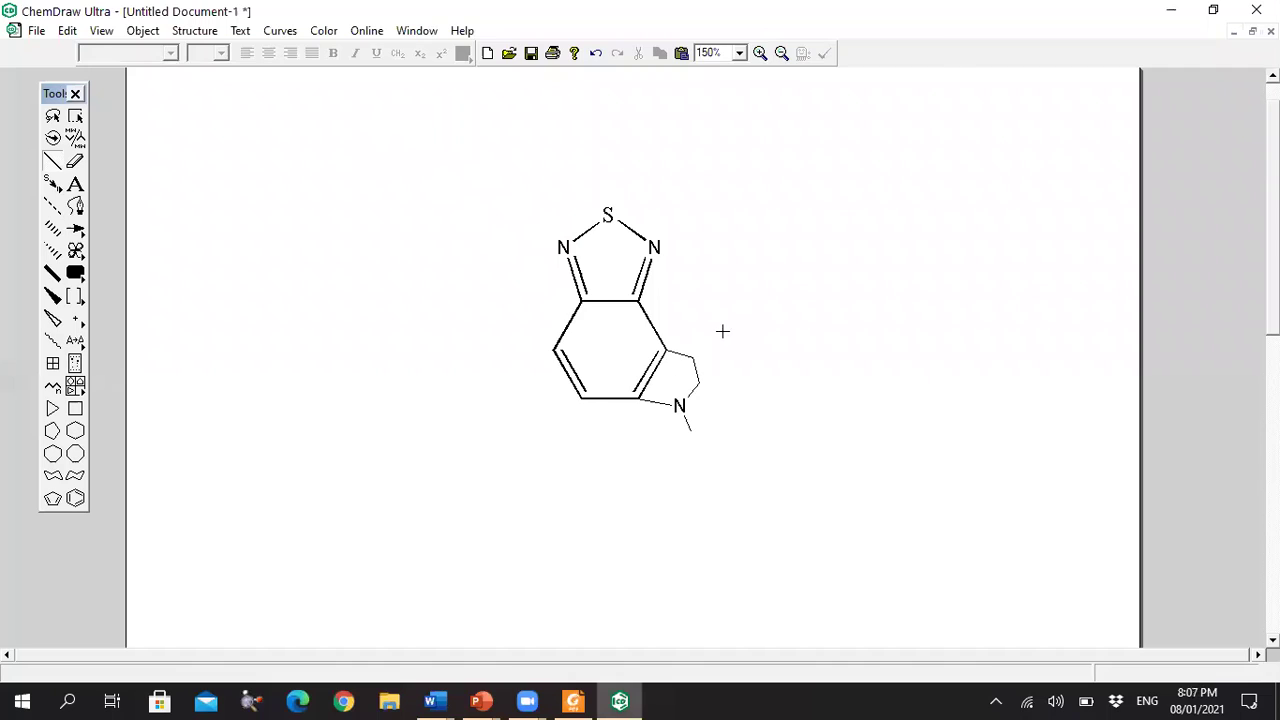
Step: Following the reference PDF, draw a chain of three single bonds from the upper outer carbon of the N-methyl ring
left_click(692, 356)
key("alt+Tab")
key("alt+Tab")
left_click(748, 375)
key("alt+Tab")
key("alt+Tab")
left_click_drag(735, 369, 731, 417)
key("alt+Tab")
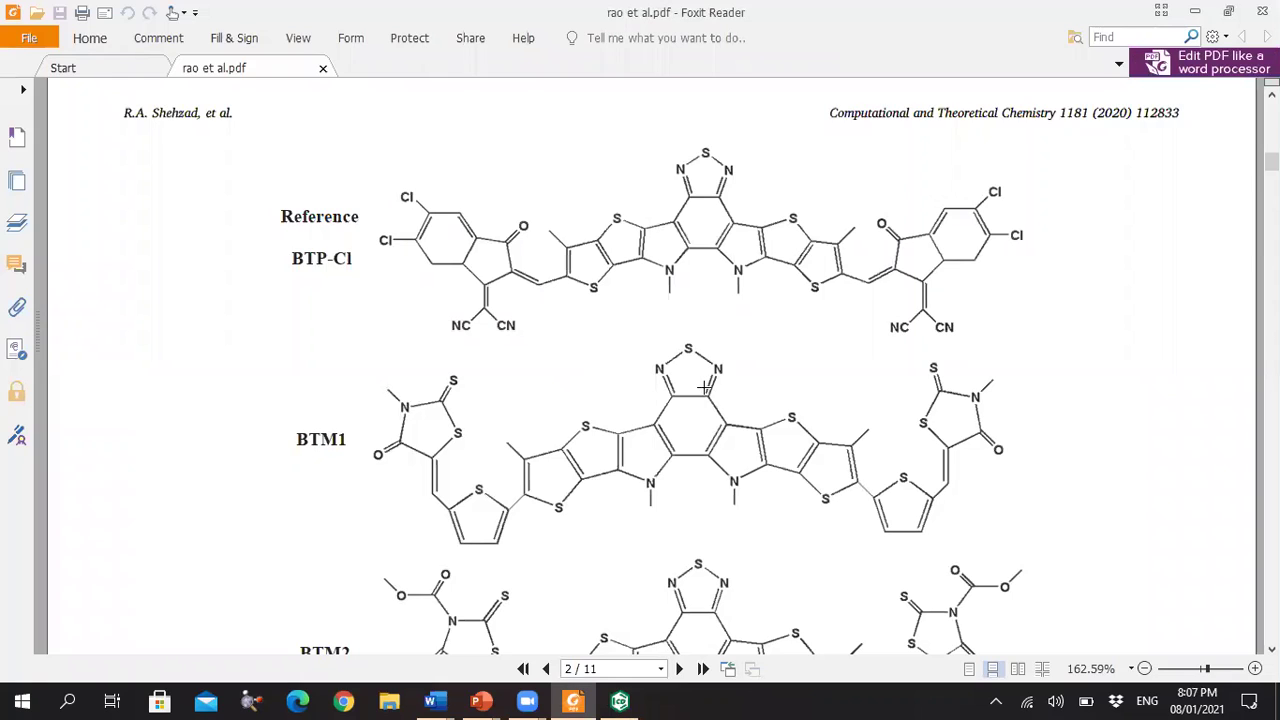
key("alt+Tab")
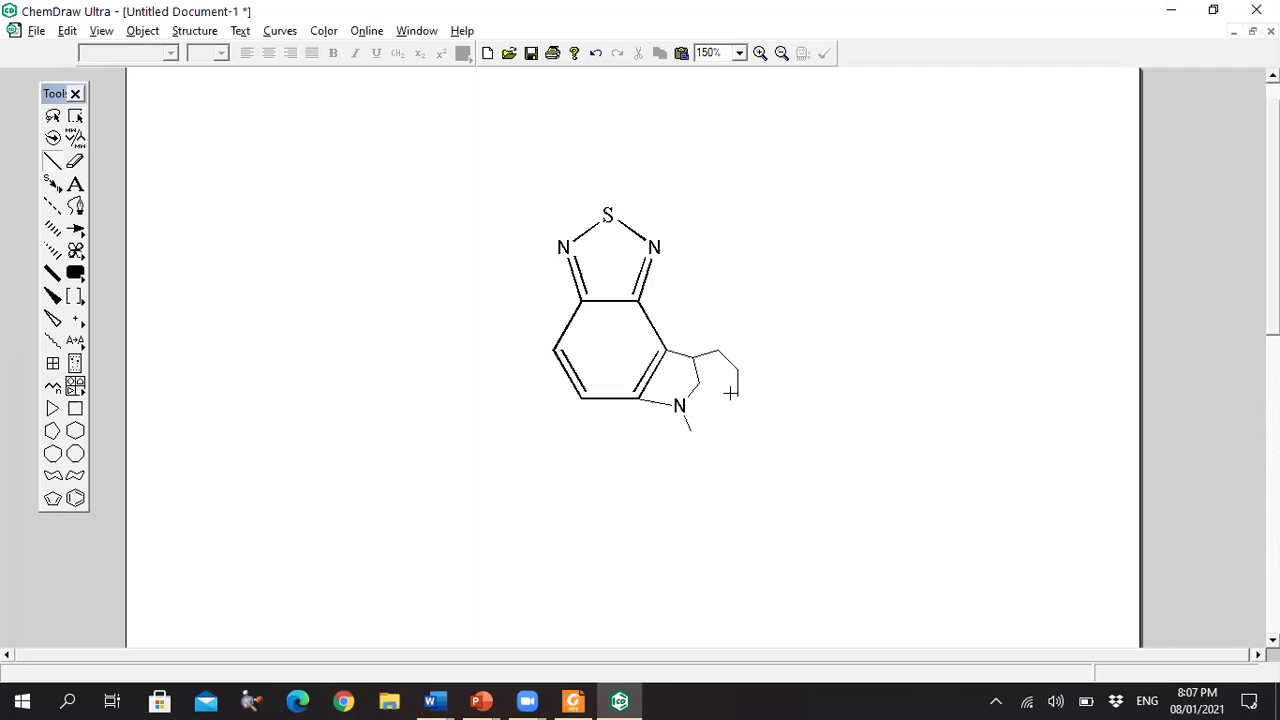
Step: Close the chain into a second fused five-membered ring, make the shared bond double, and check the reference PDF
key("ctrl+z")
left_click_drag(737, 396, 698, 383)
key("ctrl+z")
key("alt+Tab")
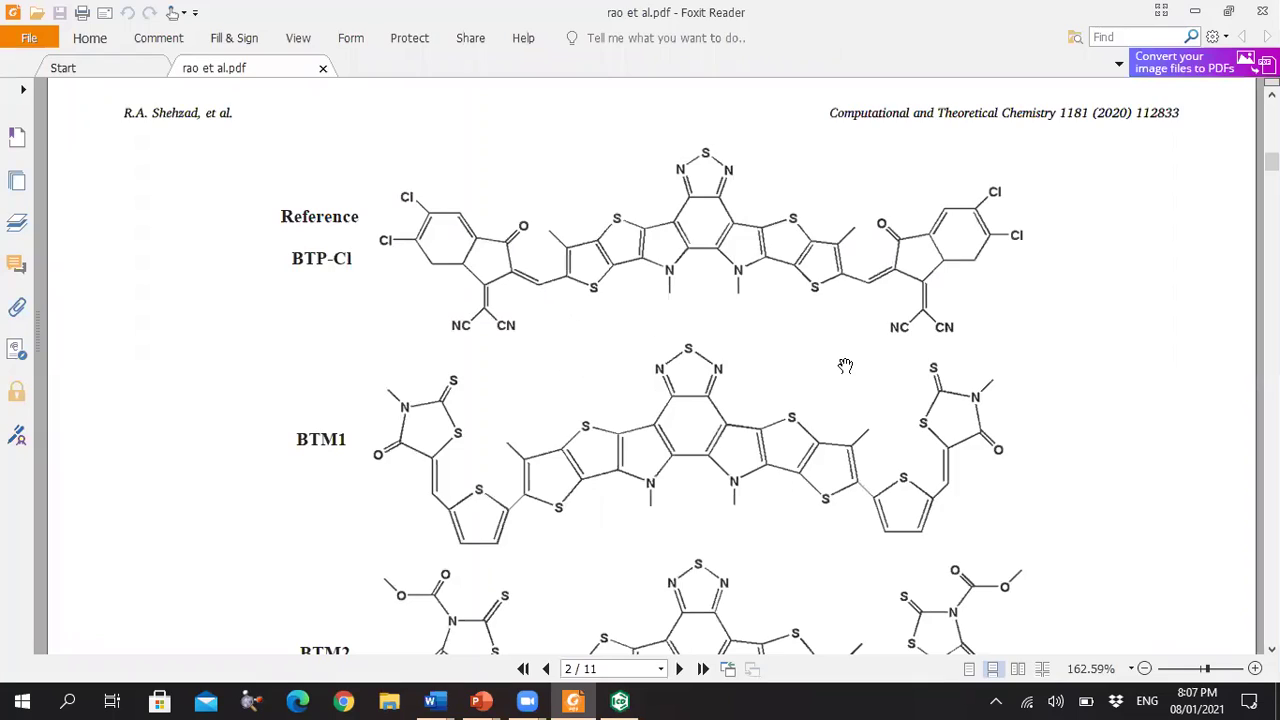
key("alt+Tab")
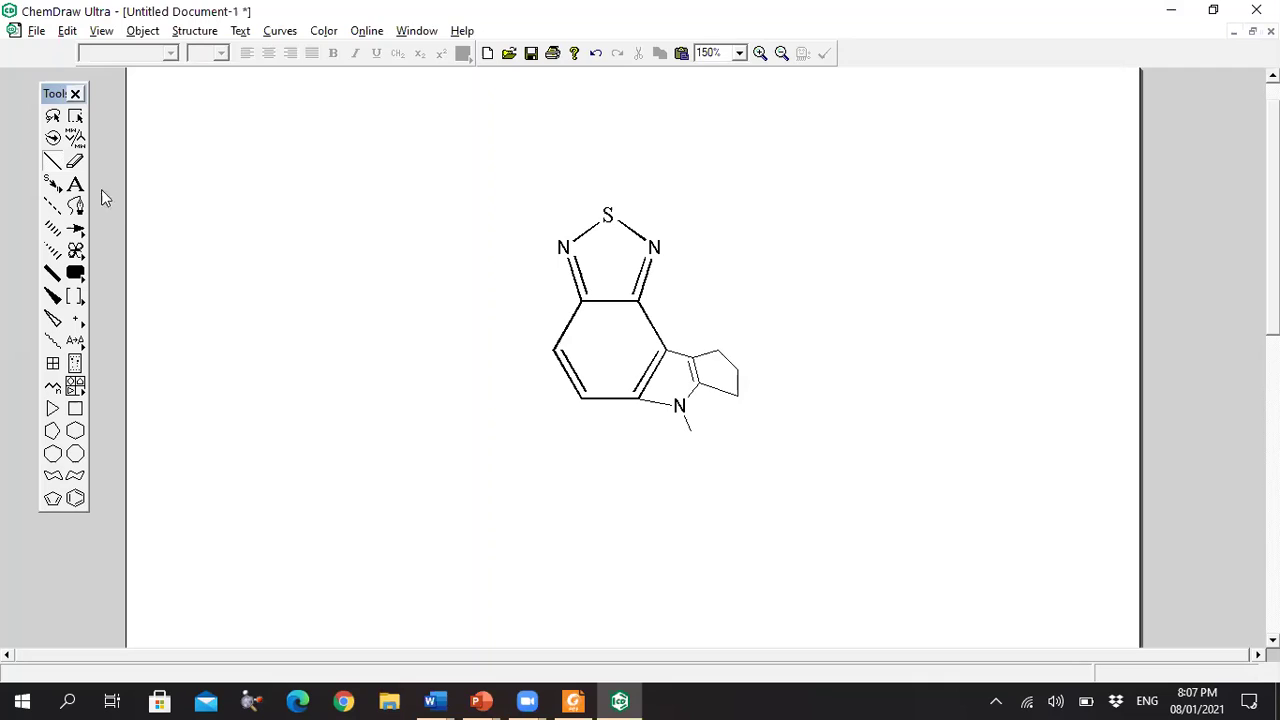
Step: Label the upper vertex of the second fused five-membered ring as S, and compare the structure with the reference PDF
left_click(76, 187)
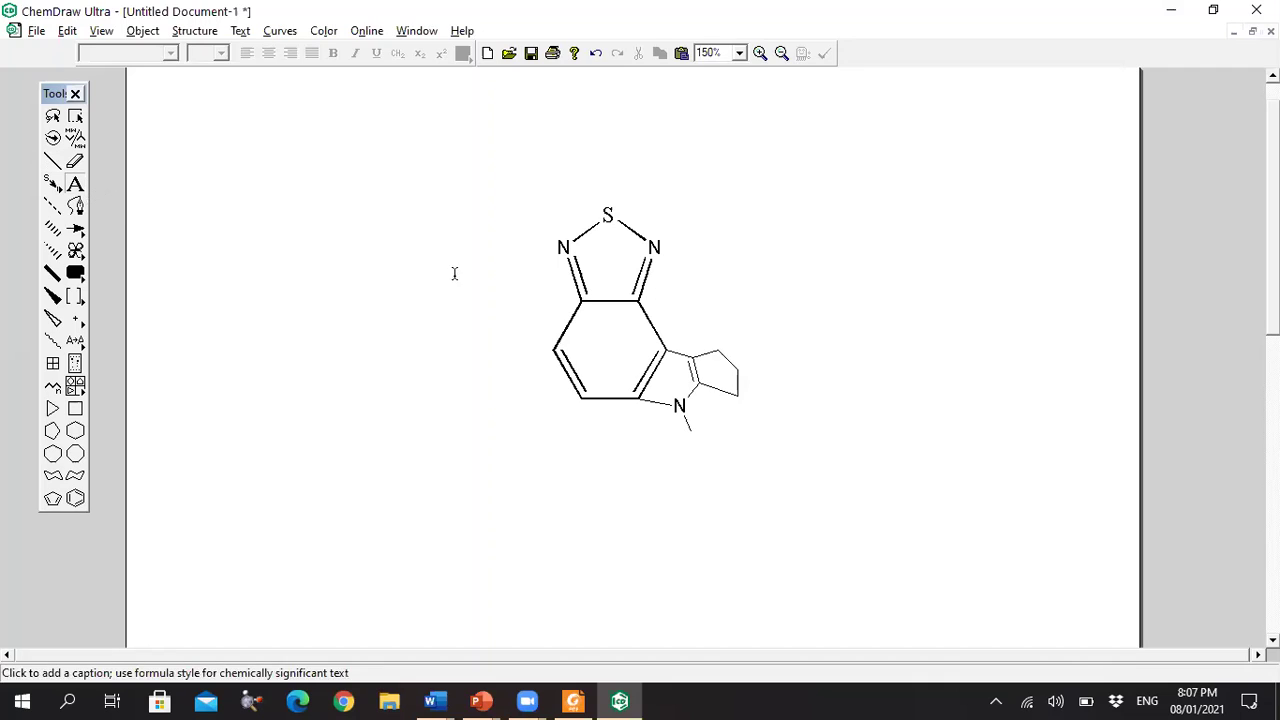
left_click(717, 352)
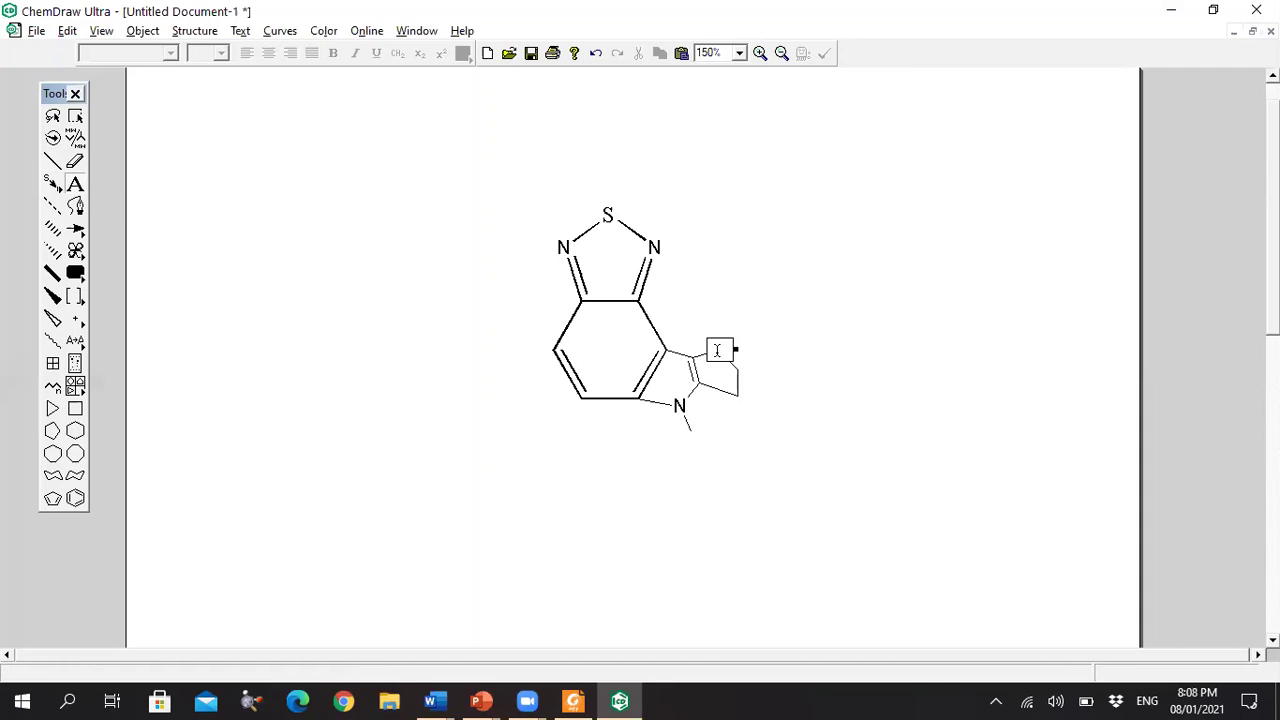
type("S")
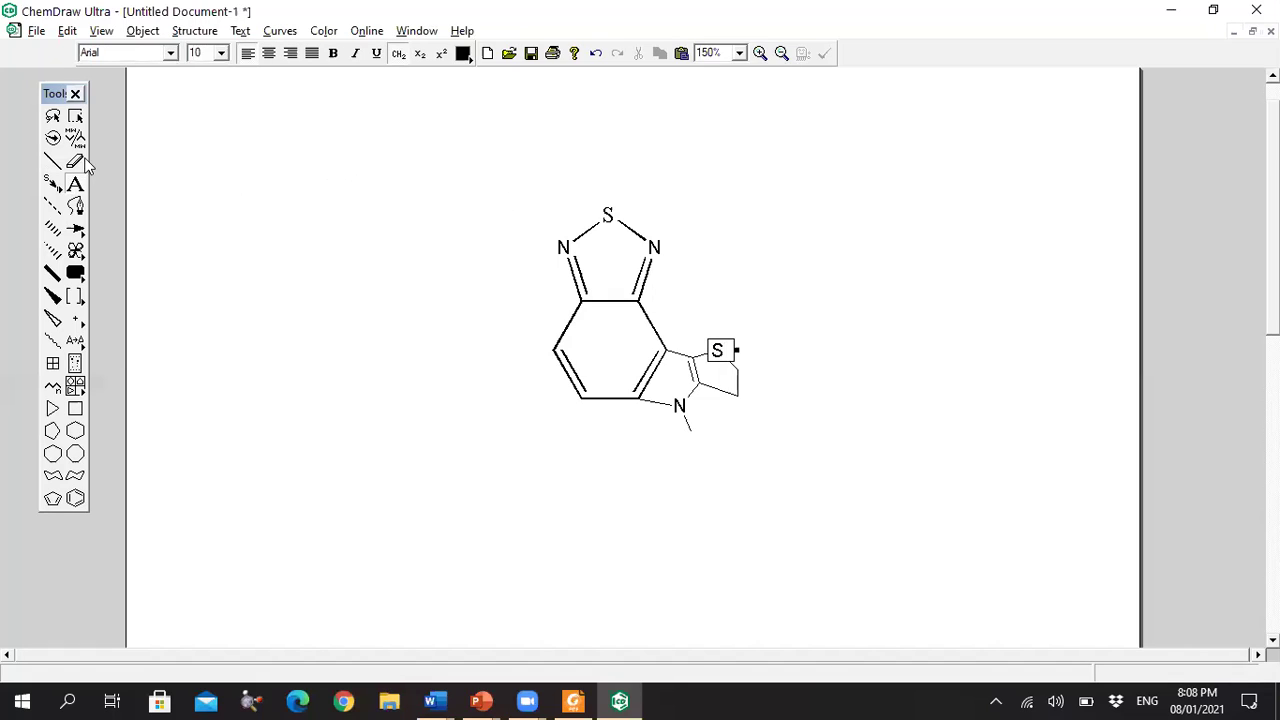
left_click(53, 117)
key("alt+Tab")
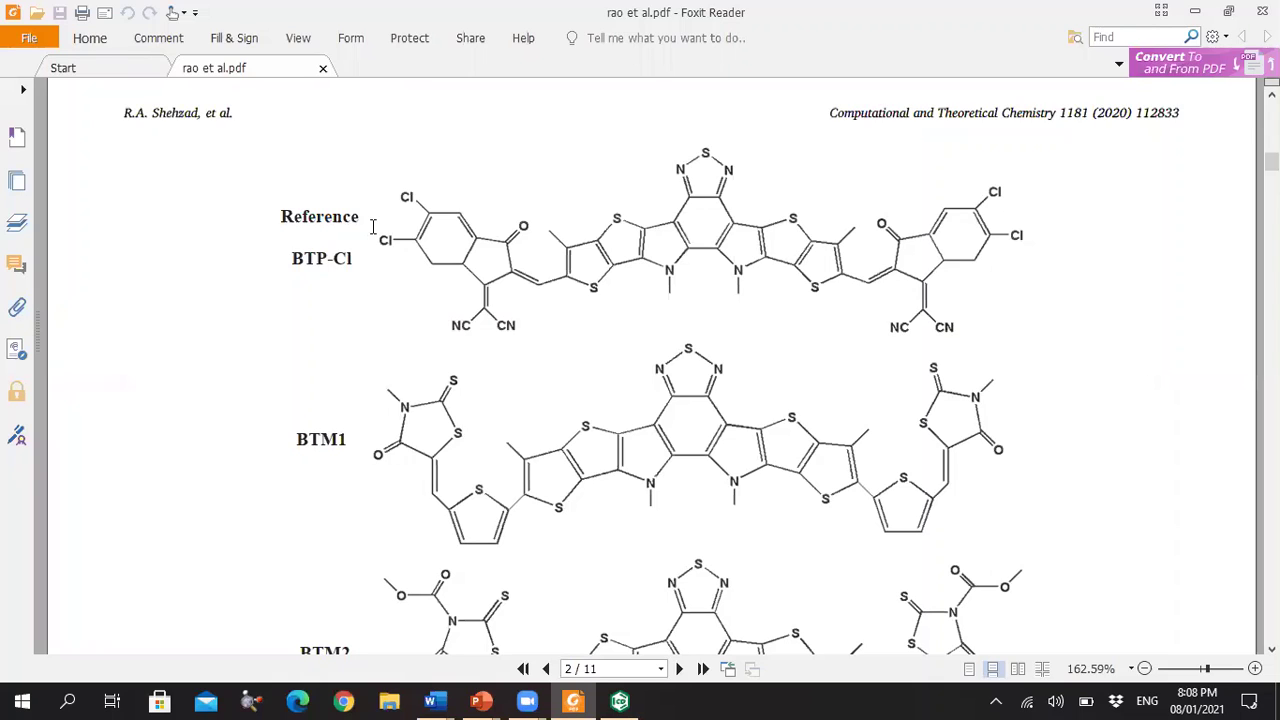
key("alt+Tab")
Step: Following the reference PDF, draw a single bond outward from the carbon beside the new S and branch its end into two short bonds
left_click(60, 160)
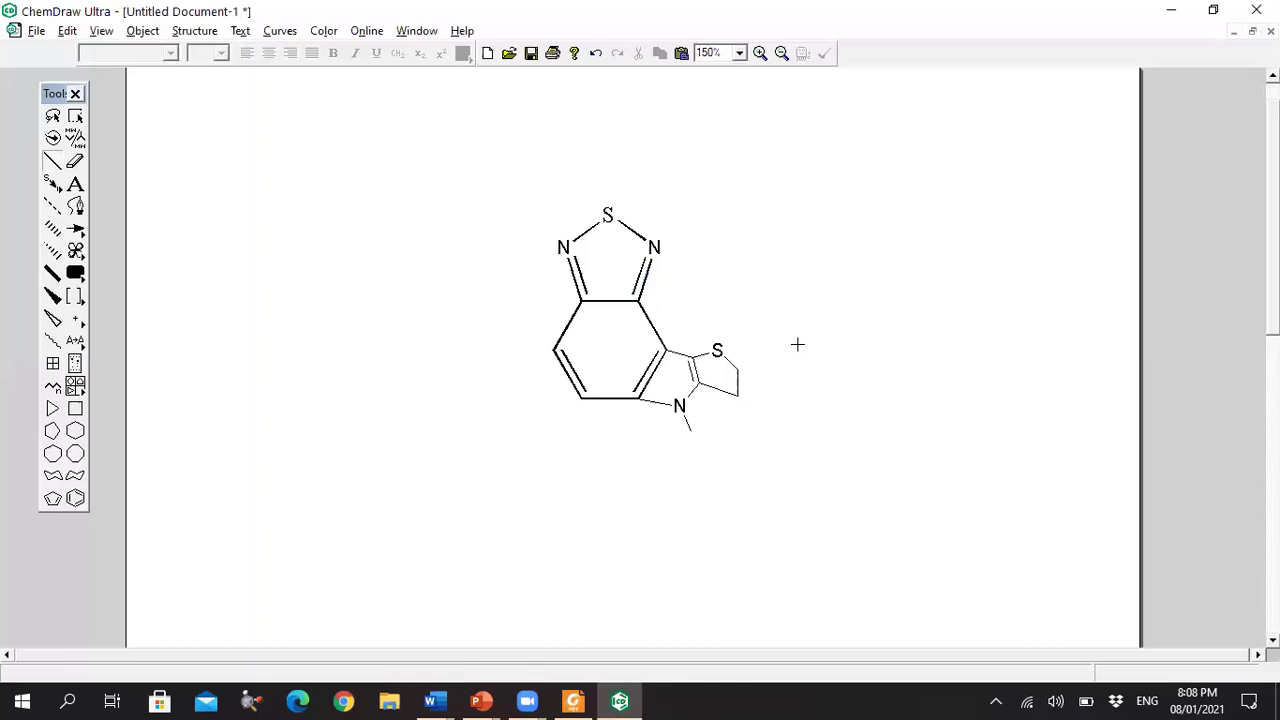
key("alt+Tab")
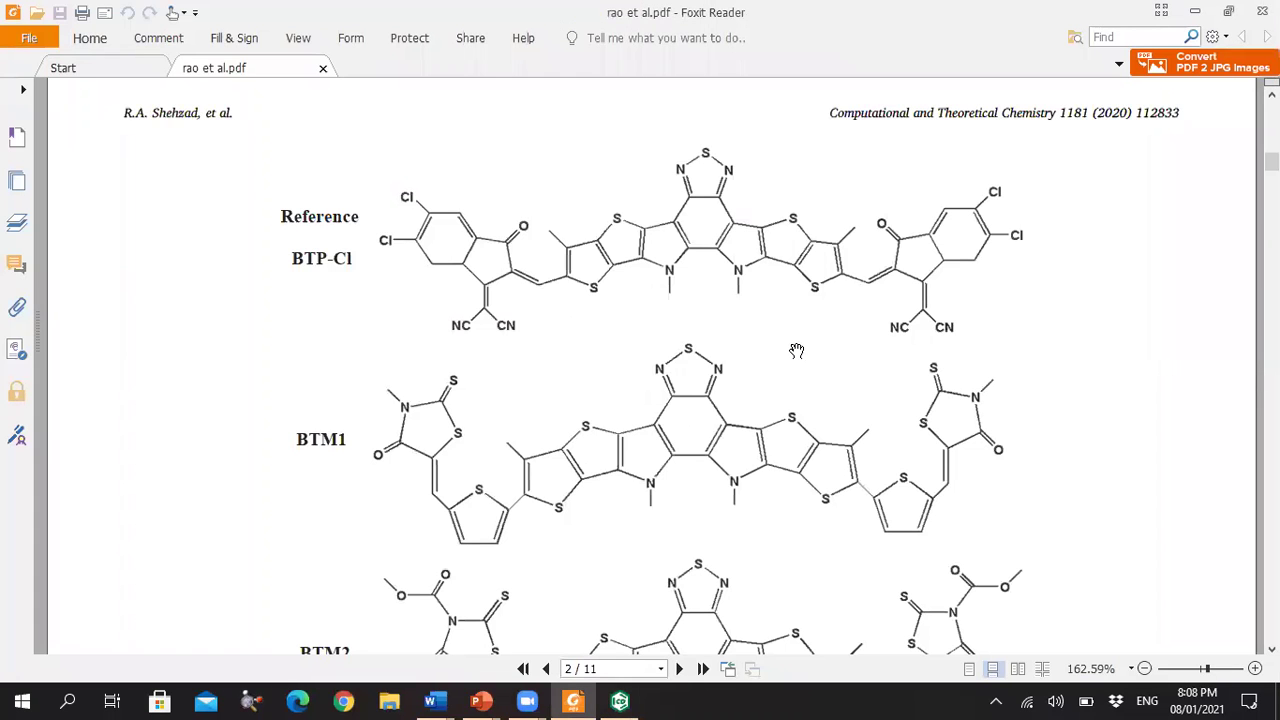
key("alt+Tab")
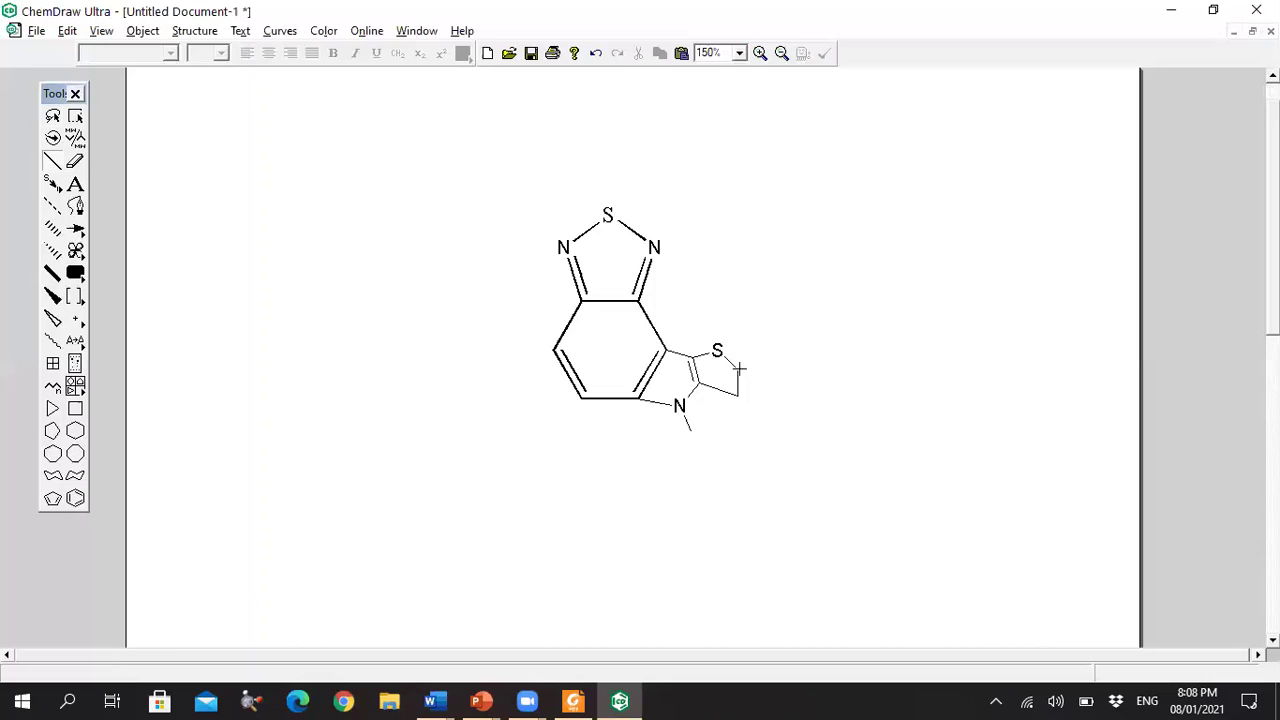
left_click_drag(738, 370, 763, 375)
left_click(763, 375)
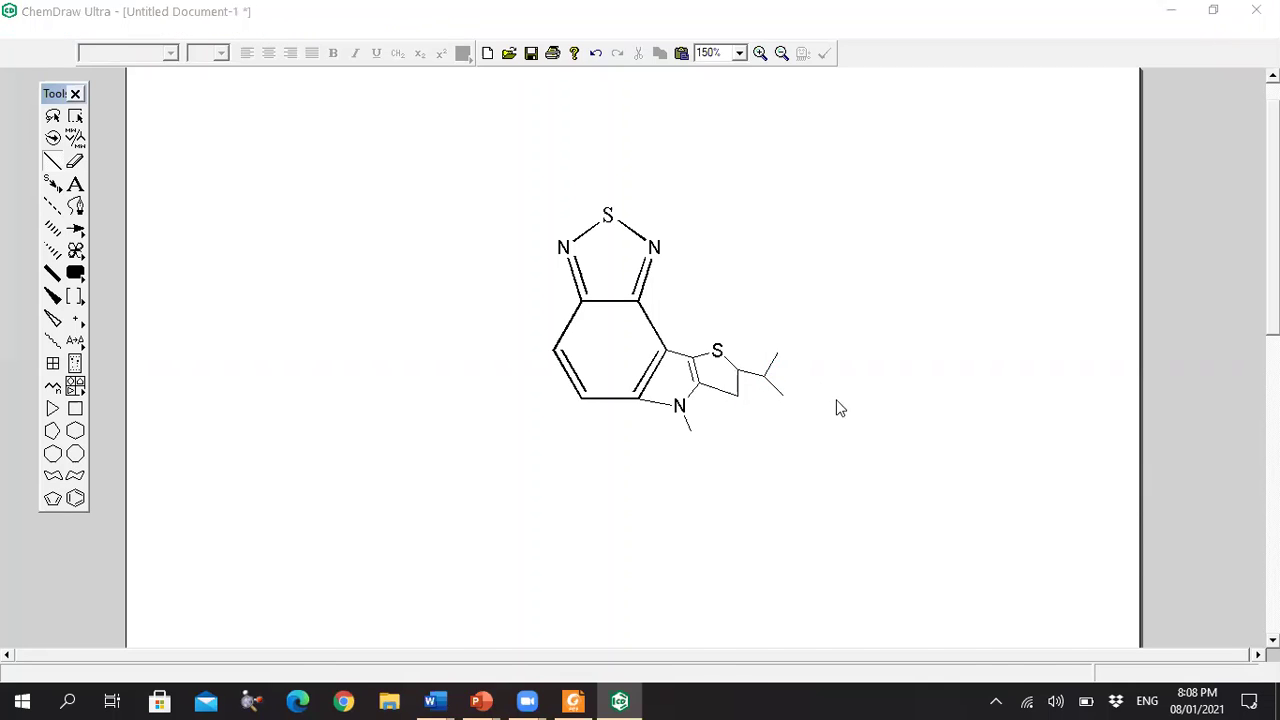
key("alt+Tab")
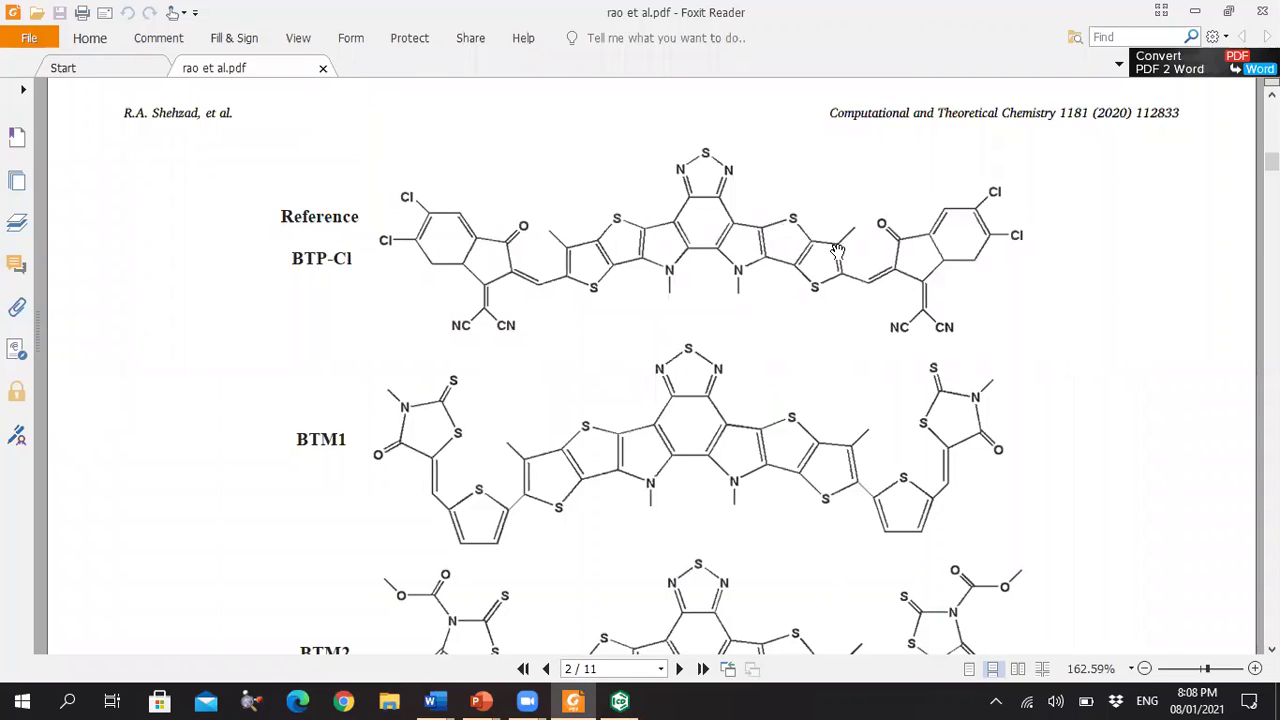
key("alt+Tab")
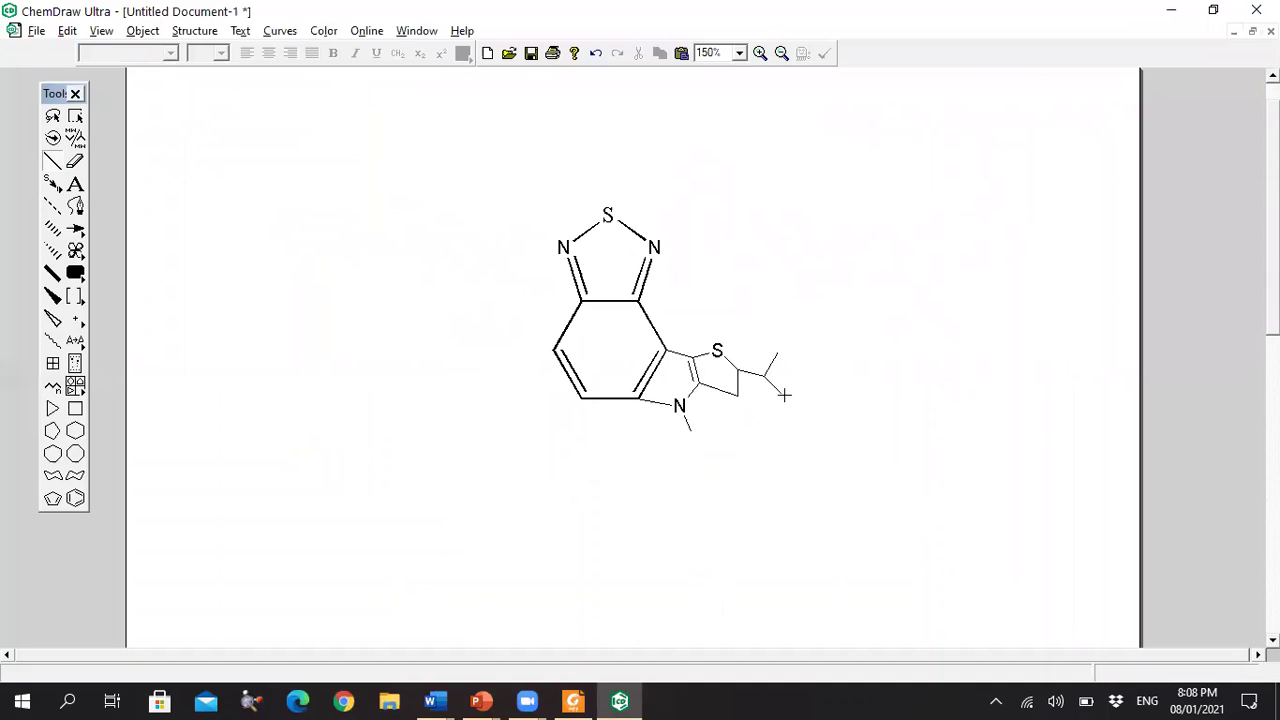
Step: Close the lower branch back to the second ring as a third fused five-membered ring, and check the reference PDF
left_click_drag(775, 400, 763, 413)
key("alt+Tab")
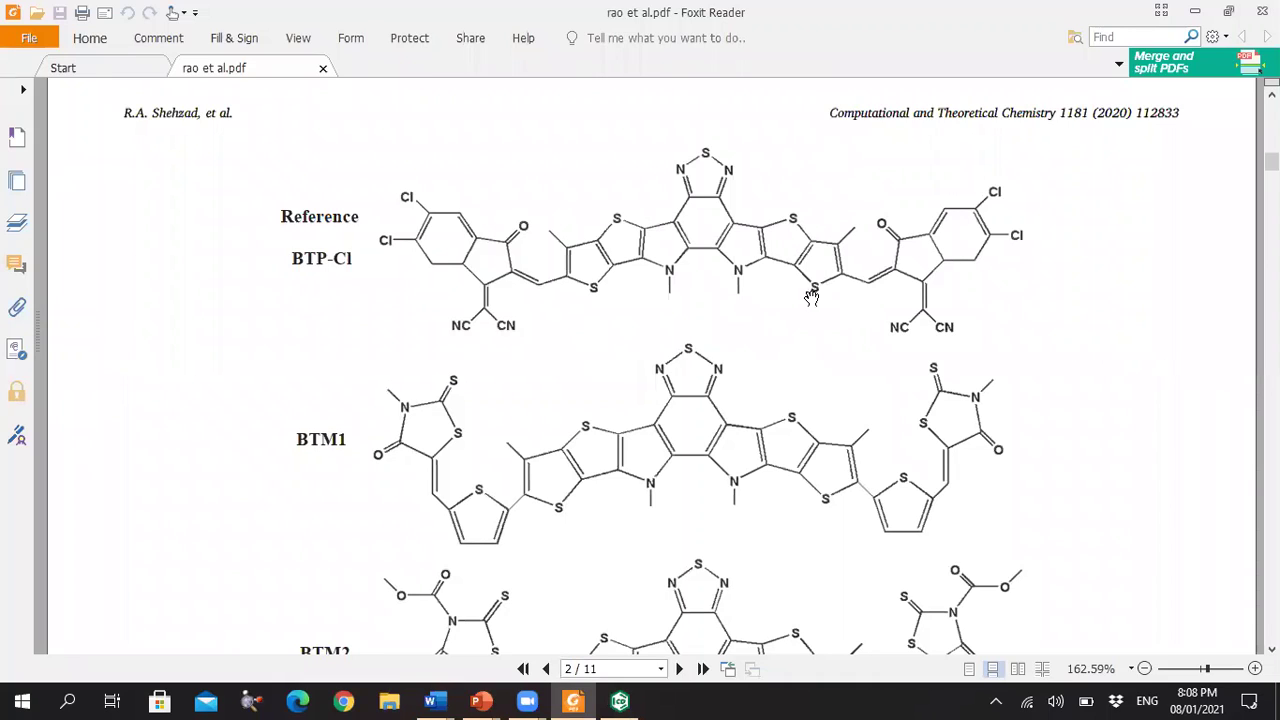
key("alt+Tab")
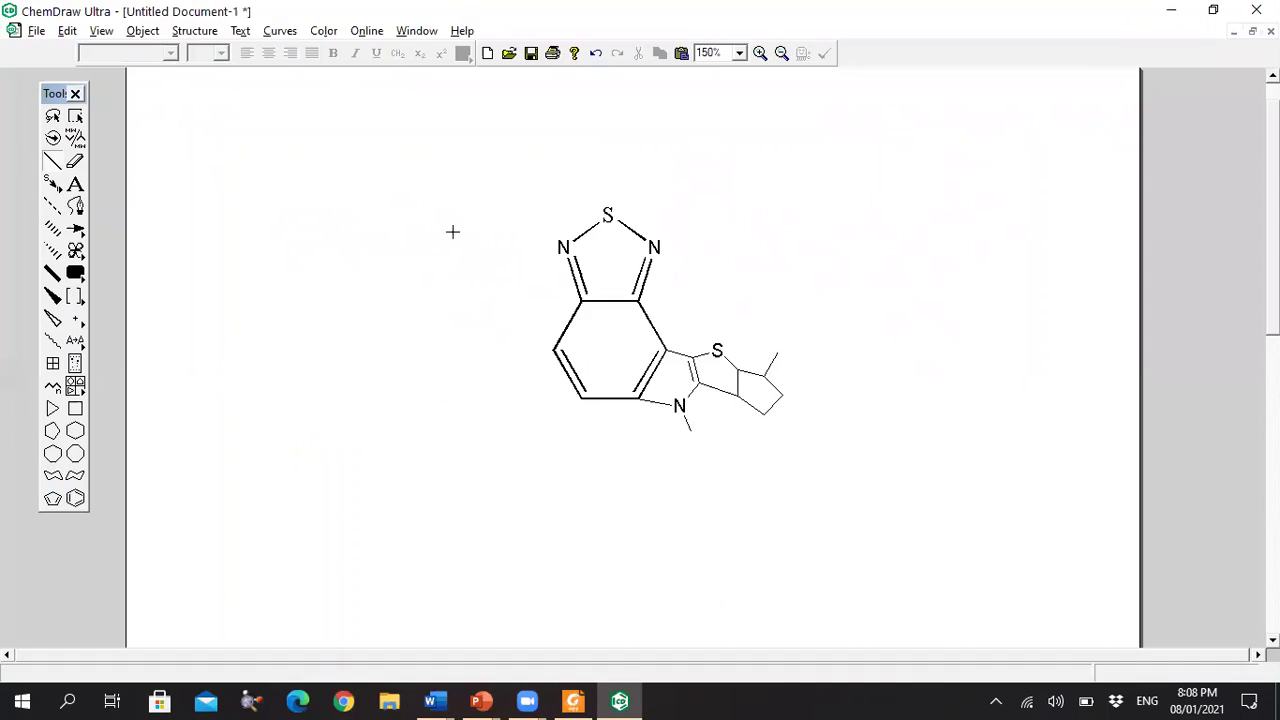
Step: Label the bottom vertex of the third ring as S and make the bond shared with the second ring double
left_click(78, 185)
left_click(764, 414)
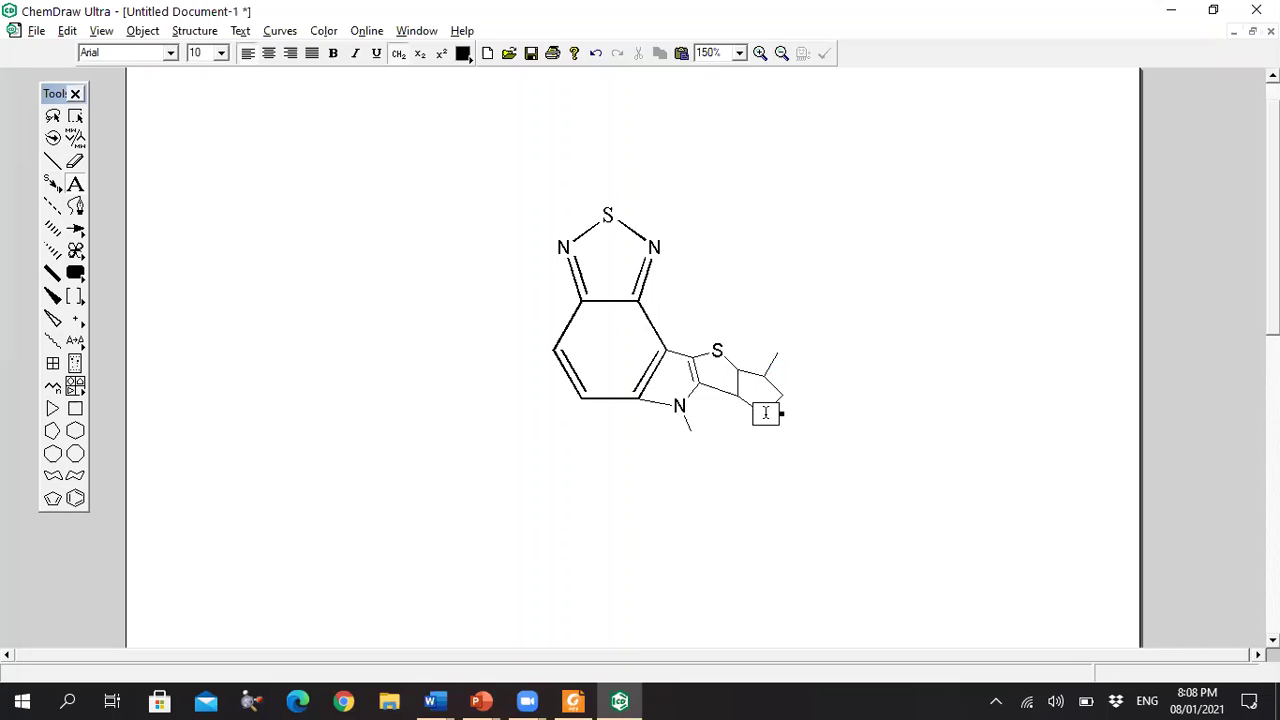
type("S")
left_click(52, 160)
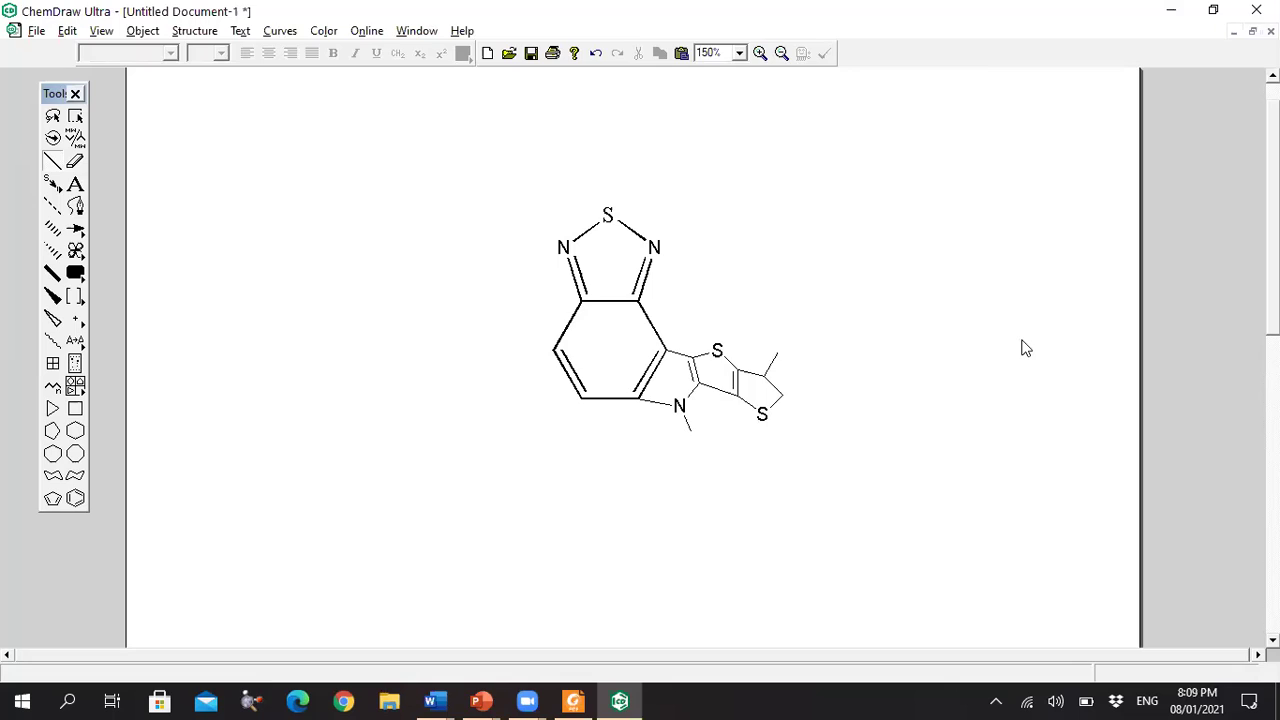
Step: Per the reference PDF, double the bond between the third ring's methyl-bearing and outermost carbons, undoing the double bond tried beside the lower S
key("alt+Tab")
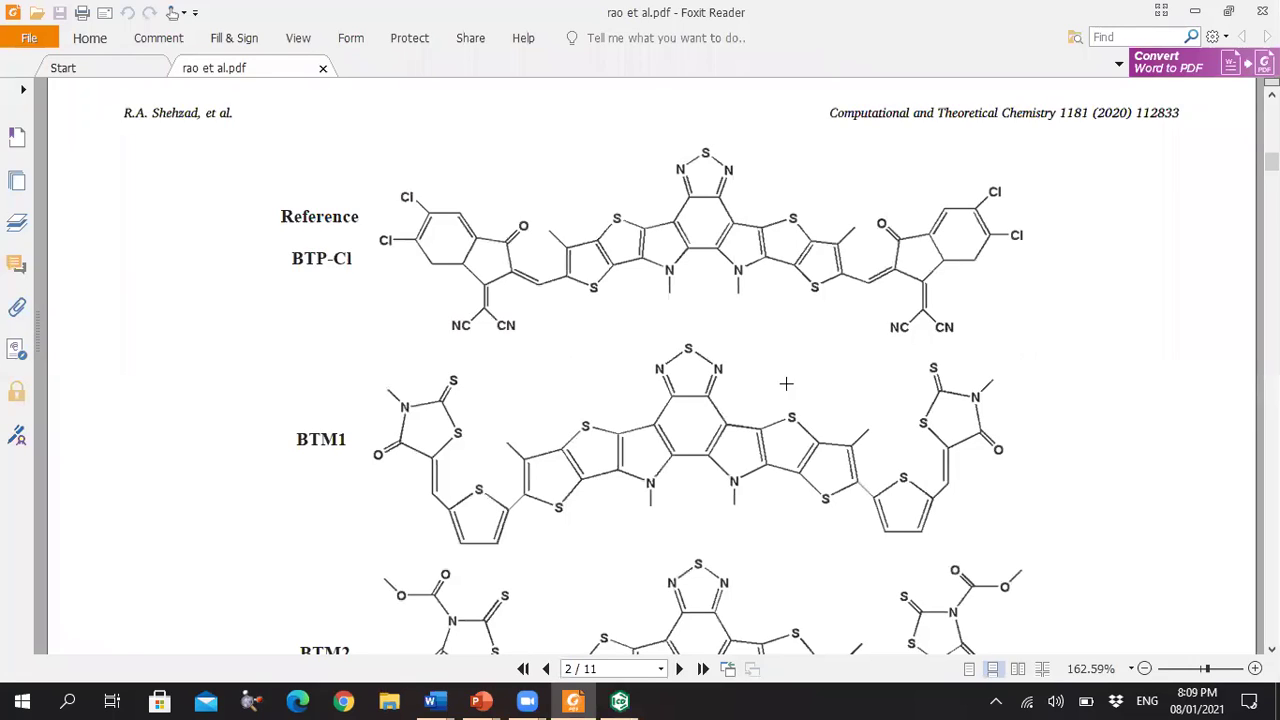
key("alt+Tab")
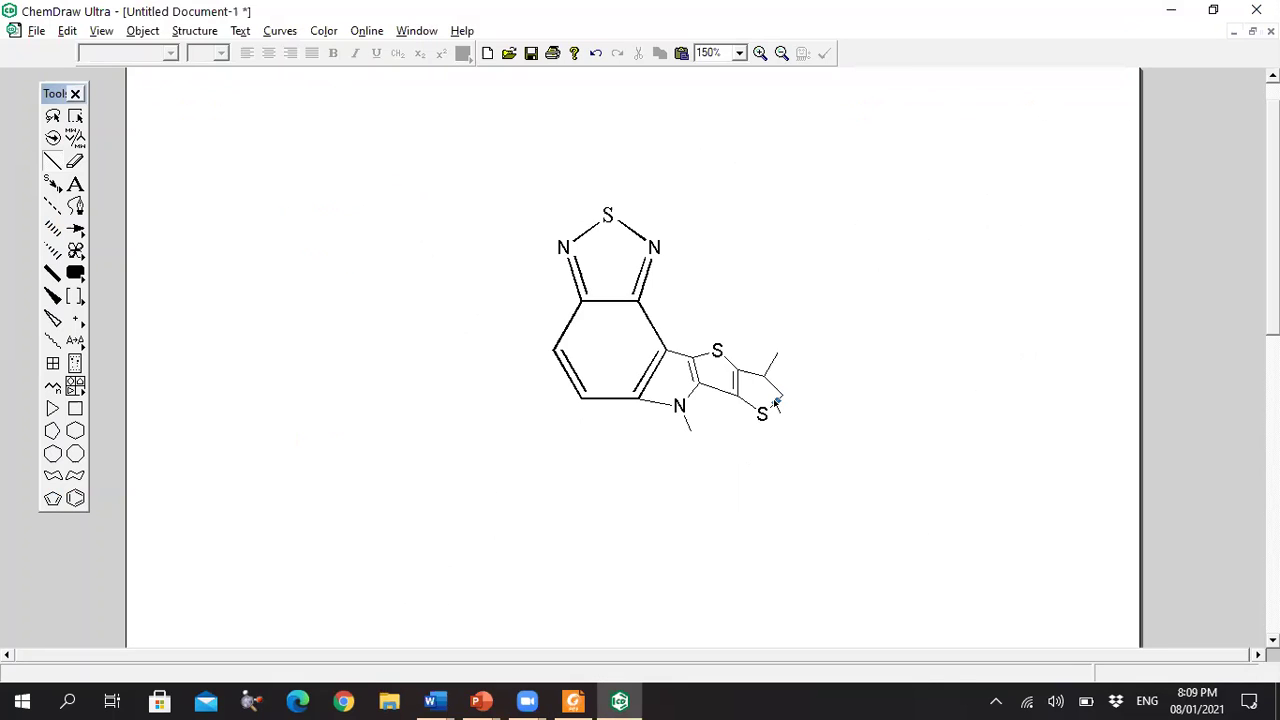
key("alt+Tab")
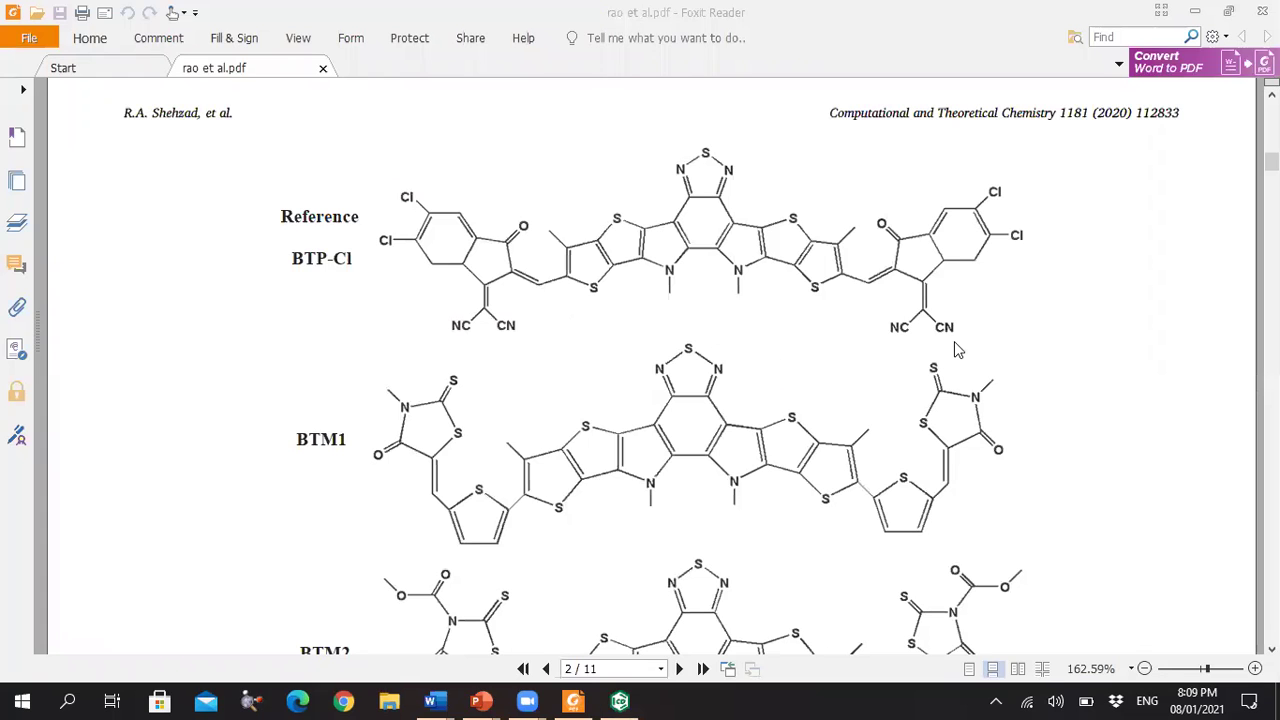
key("alt+Tab")
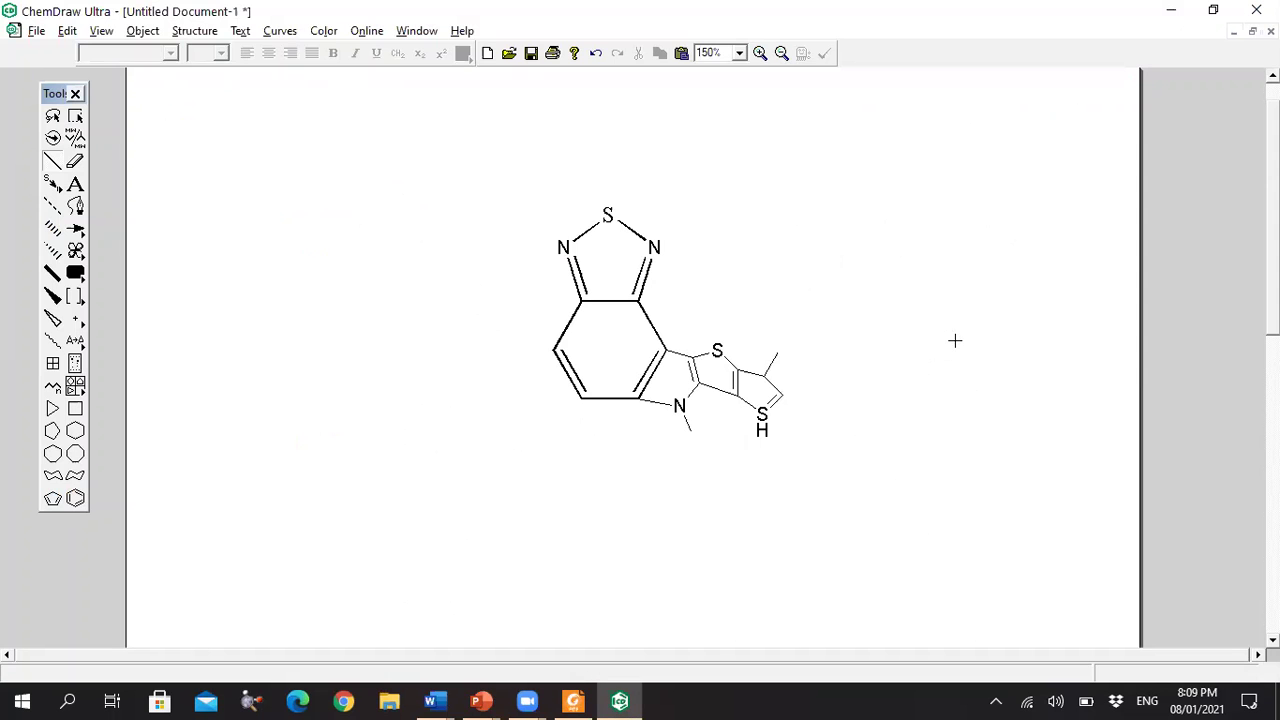
key("ctrl+z")
left_click(773, 390)
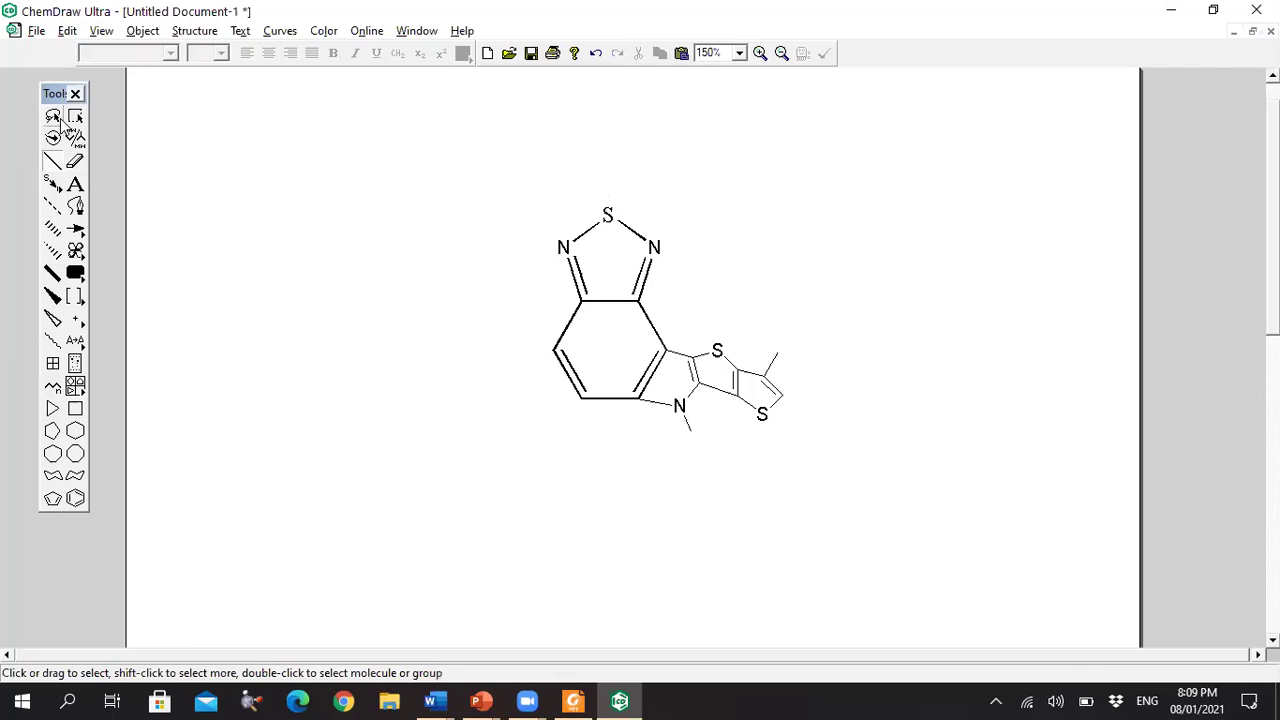
Step: Following the reference PDF, attach a two-carbon chain ending in a double bond to the outermost carbon of the third ring
key("alt+Tab")
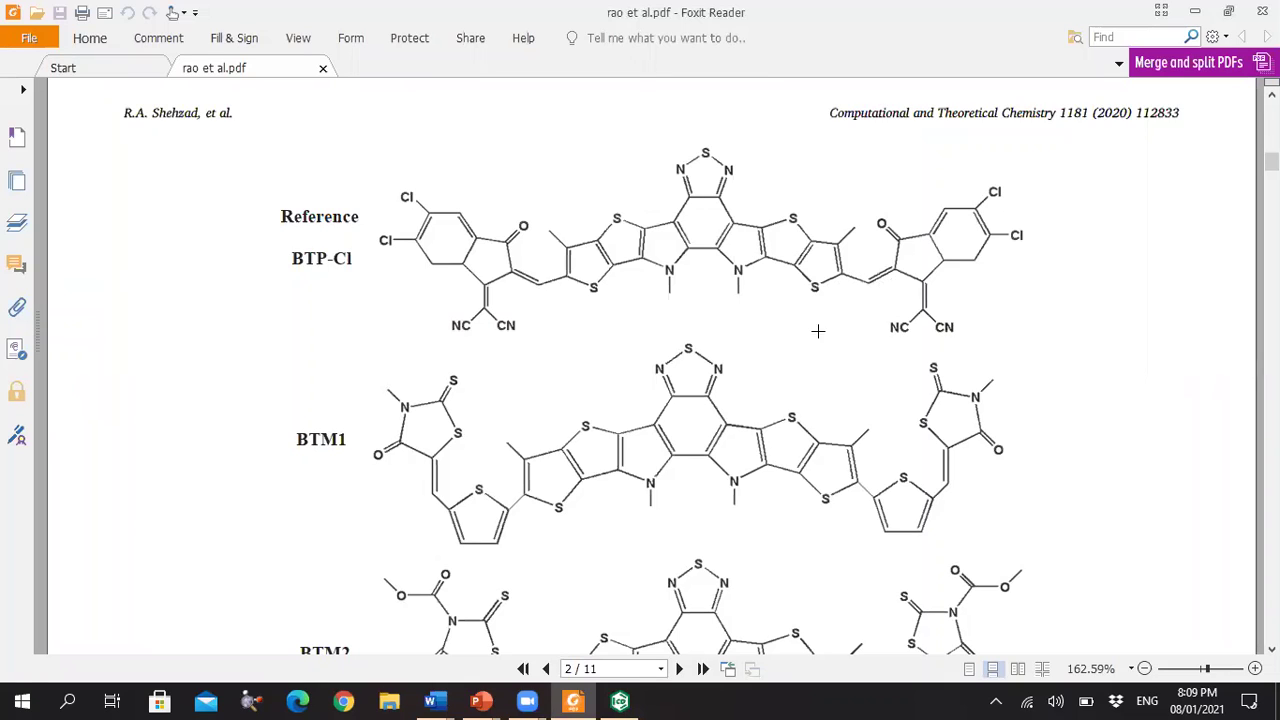
key("alt+Tab")
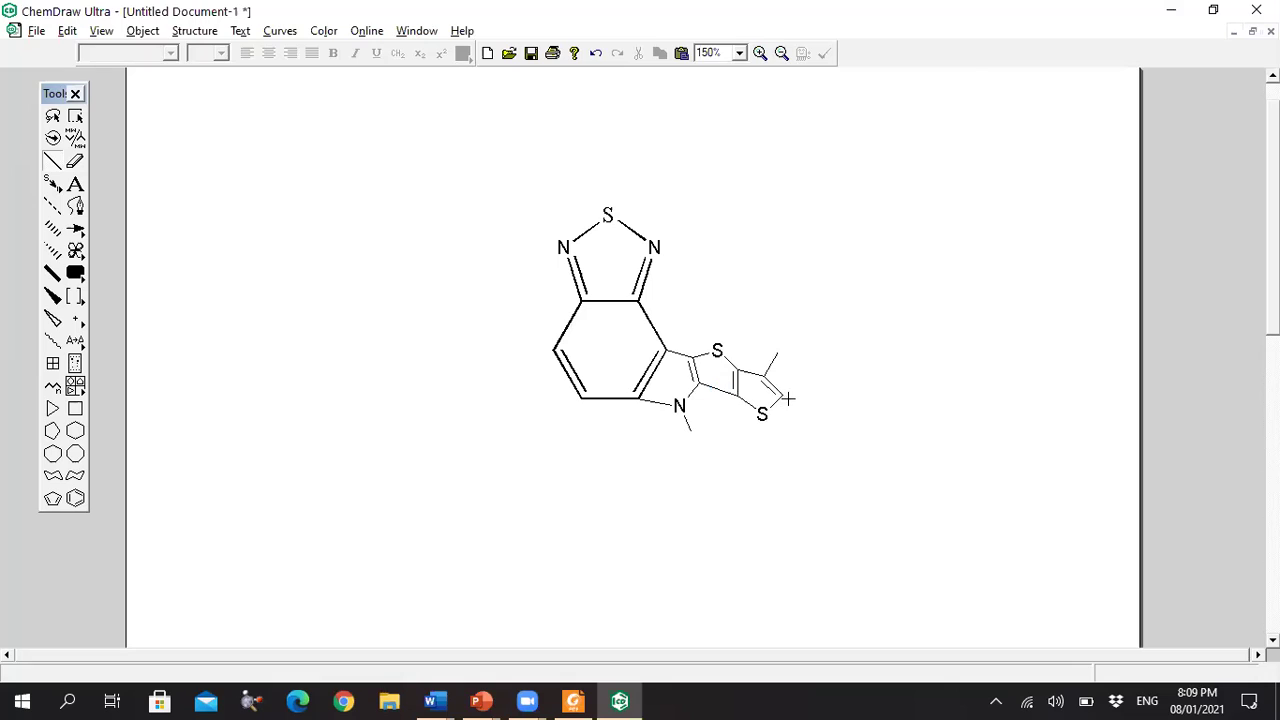
left_click_drag(782, 395, 806, 396)
left_click(808, 392)
key("alt+Tab")
key("alt+Tab")
Step: Select the whole structure and run Clean Up Structure on it
left_click(80, 113)
key("ctrl+a")
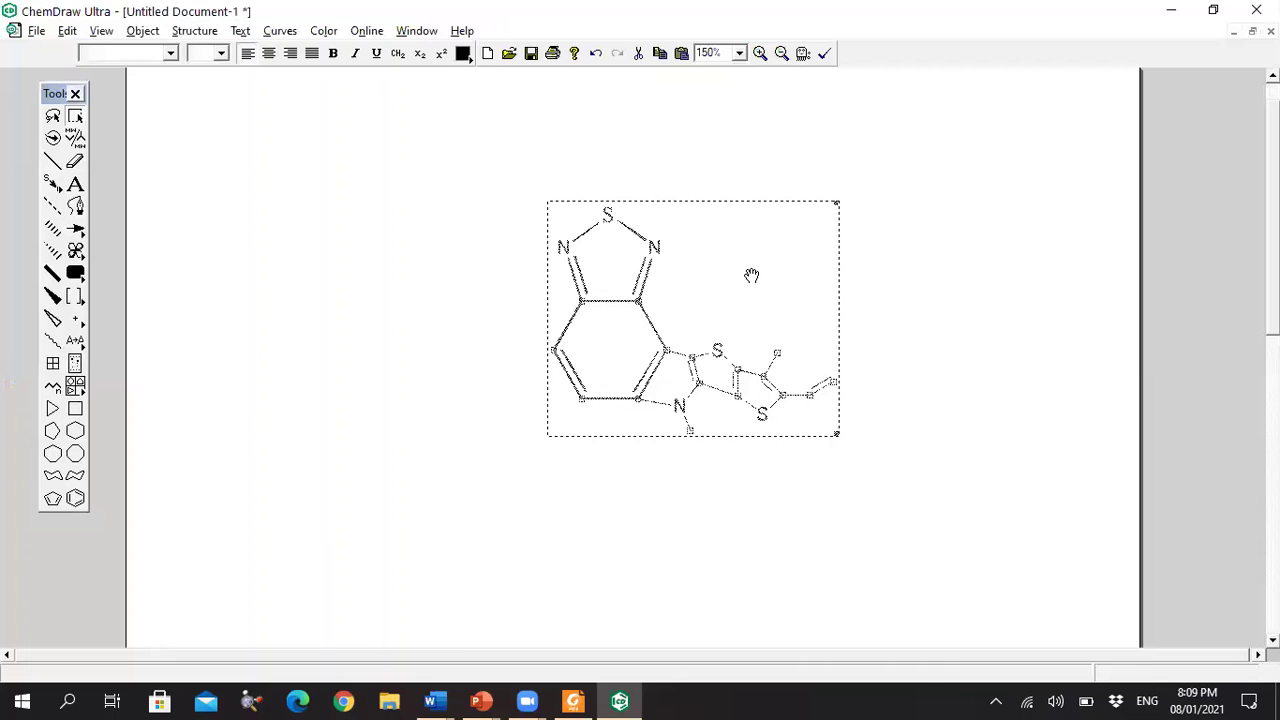
right_click(756, 285)
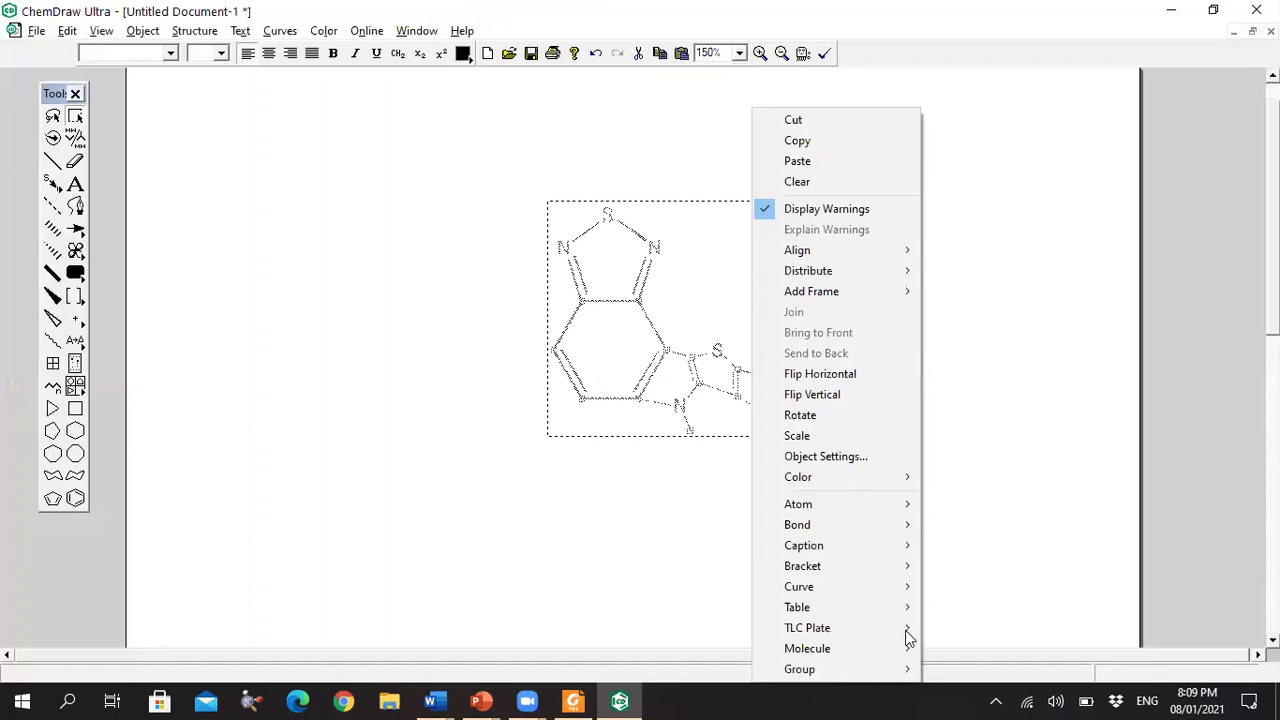
mouse_move(908, 650)
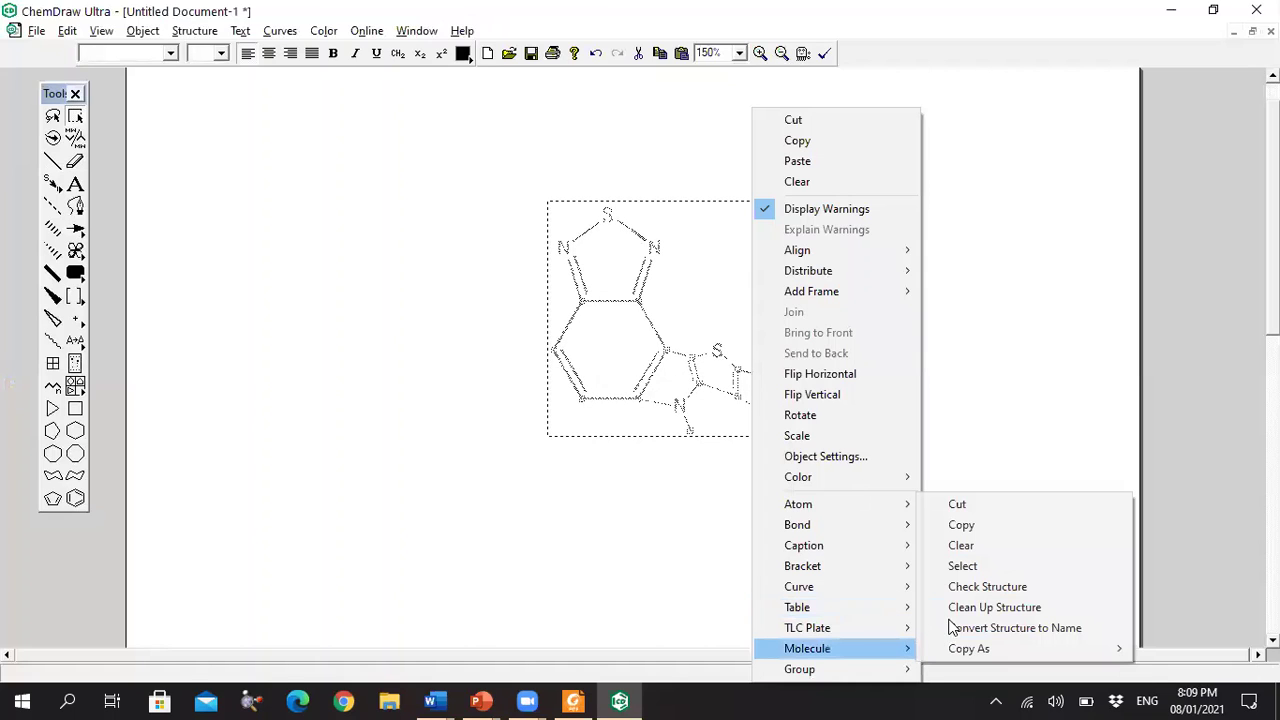
left_click(960, 608)
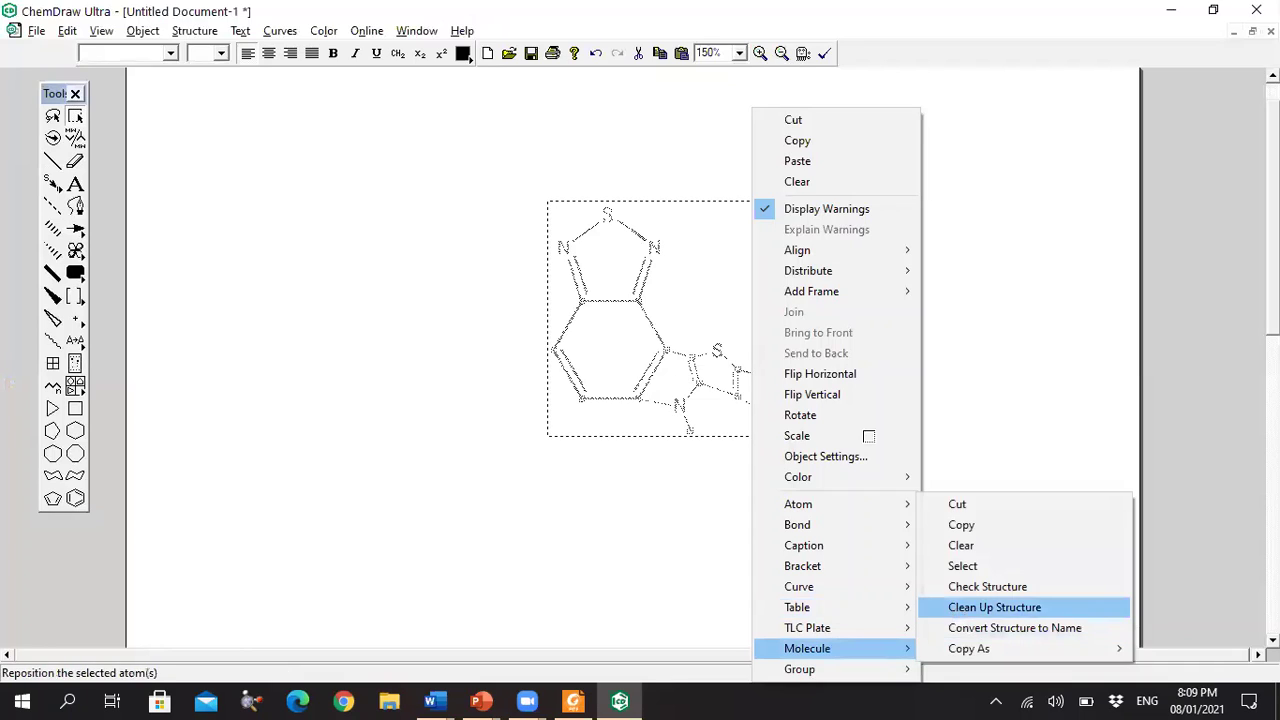
Step: Run Check Structure on the whole selected molecule and dismiss the report
right_click(780, 303)
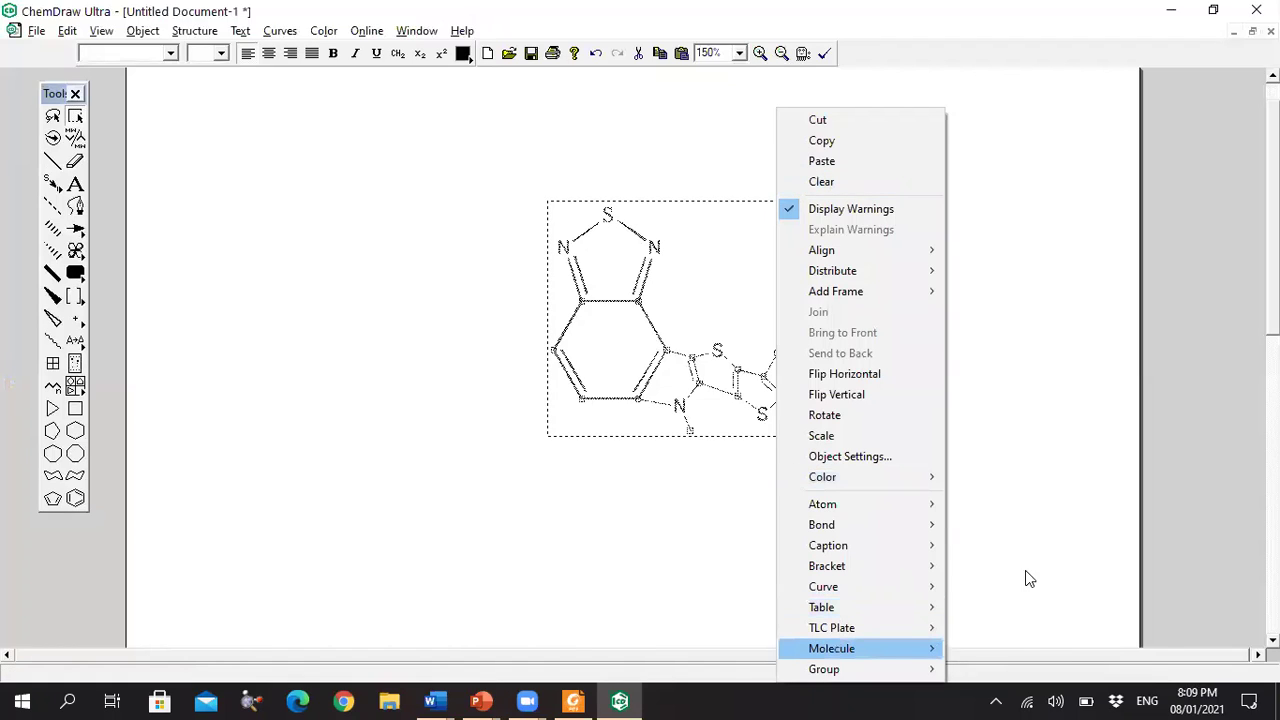
mouse_move(924, 650)
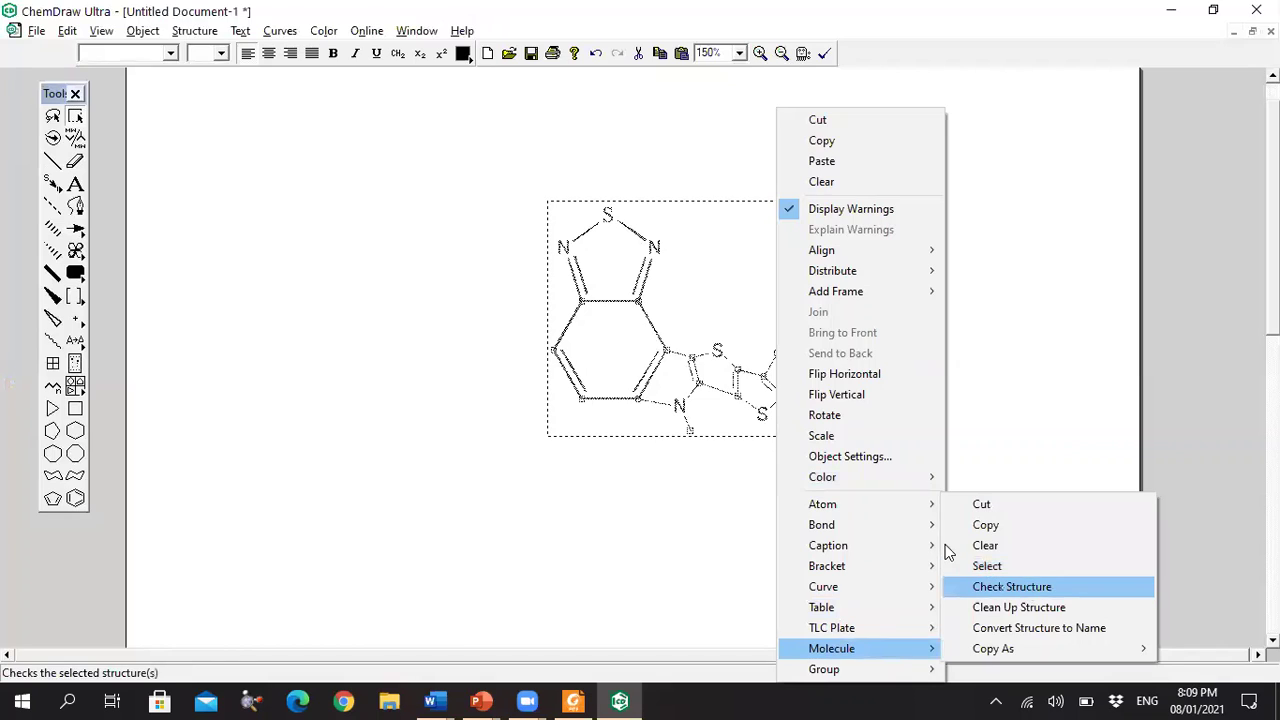
left_click(1028, 590)
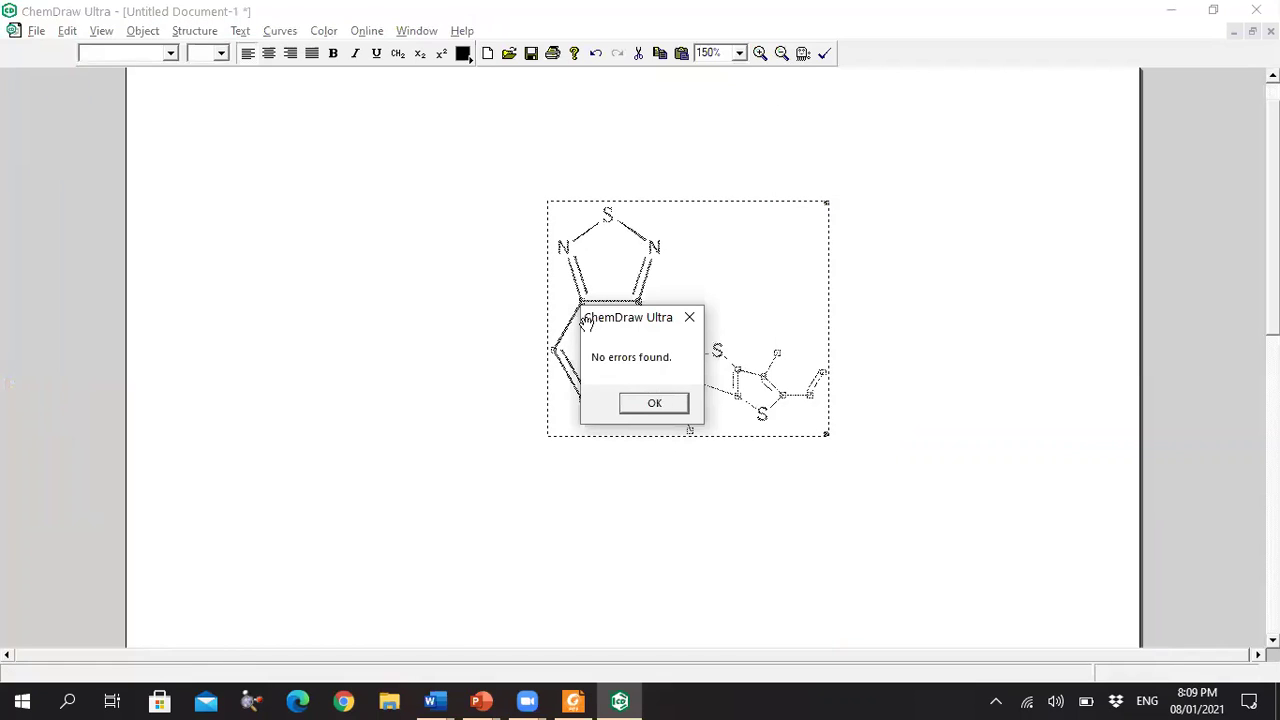
left_click(655, 402)
Step: Apply the ACS Document 1996 settings to the document and deselect the structure
left_click(36, 31)
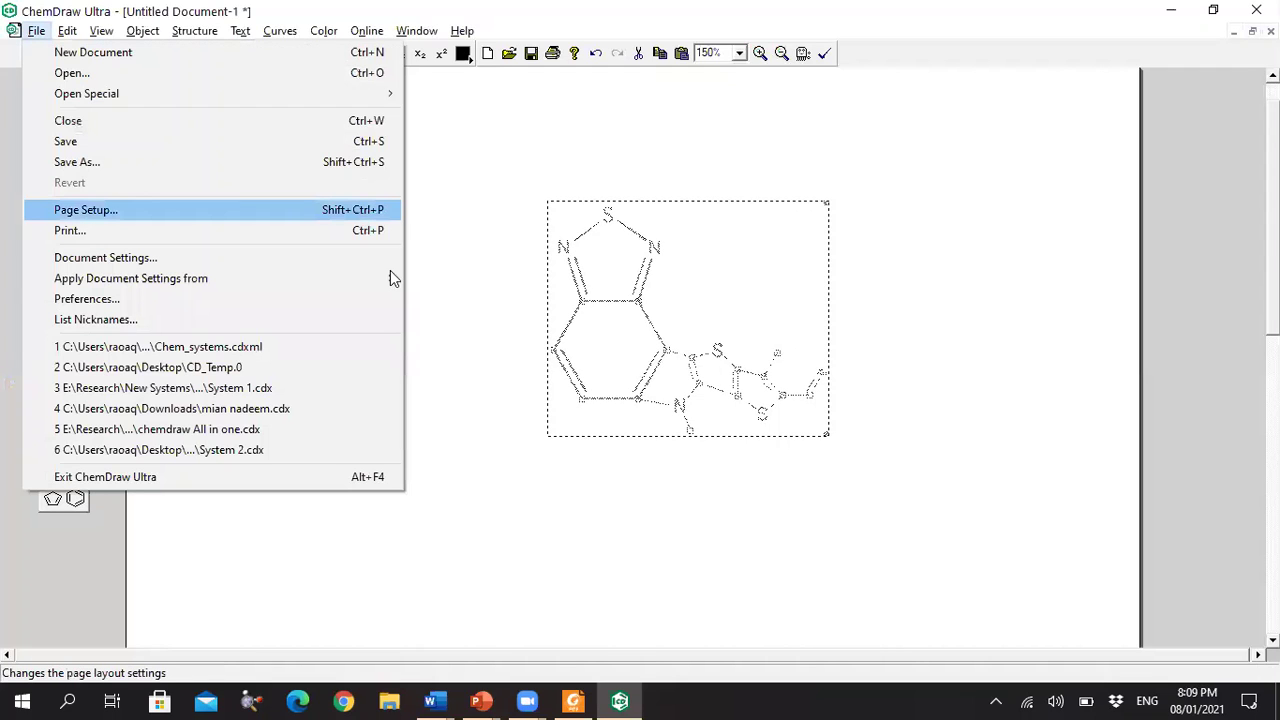
mouse_move(391, 280)
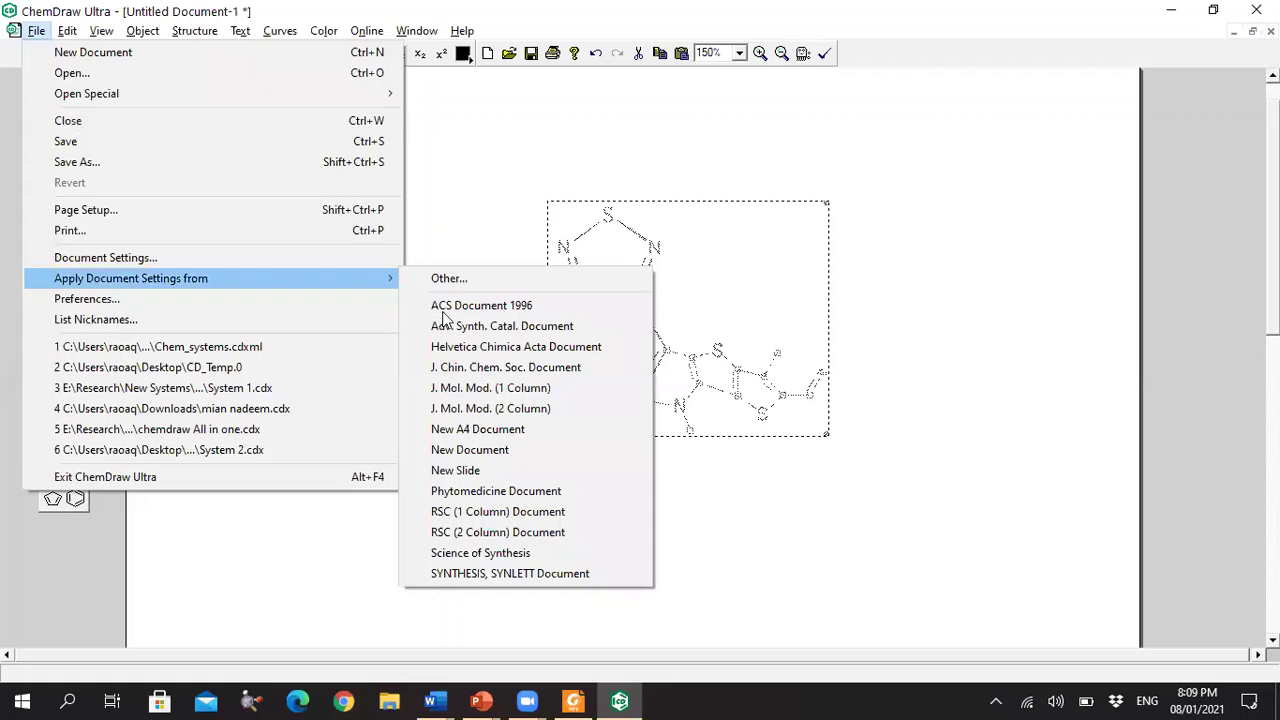
left_click(447, 307)
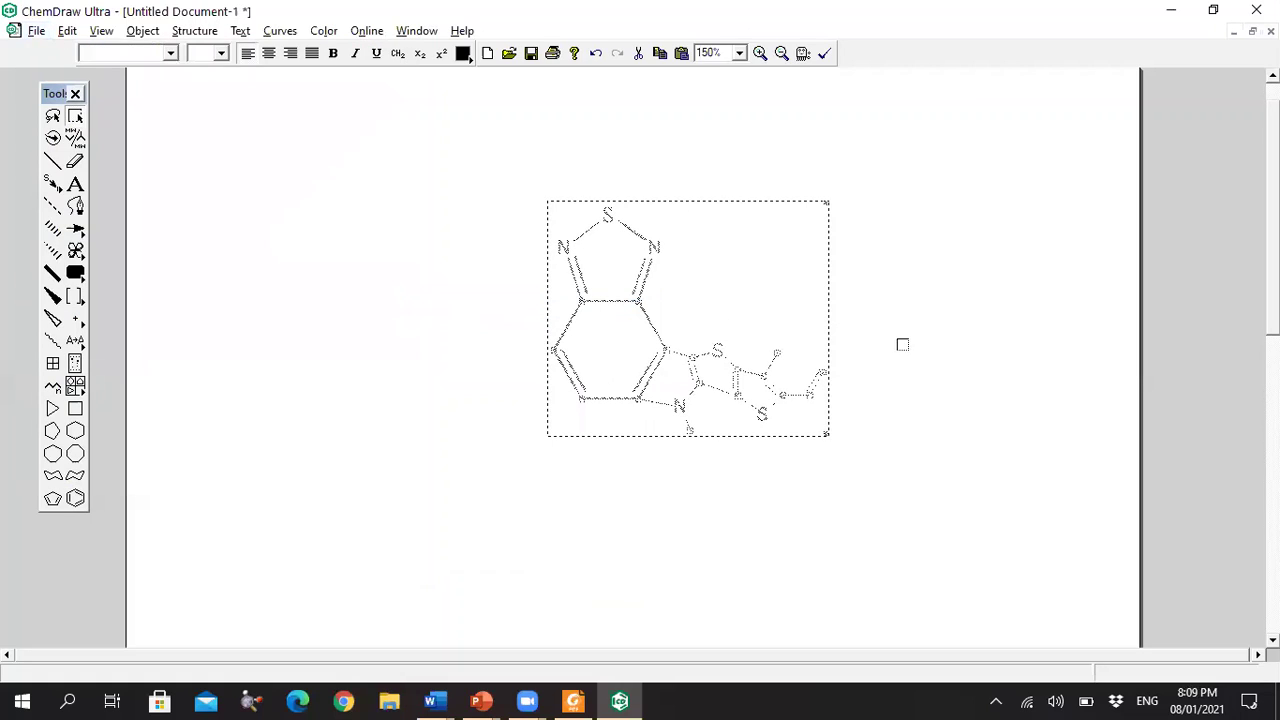
left_click(707, 295)
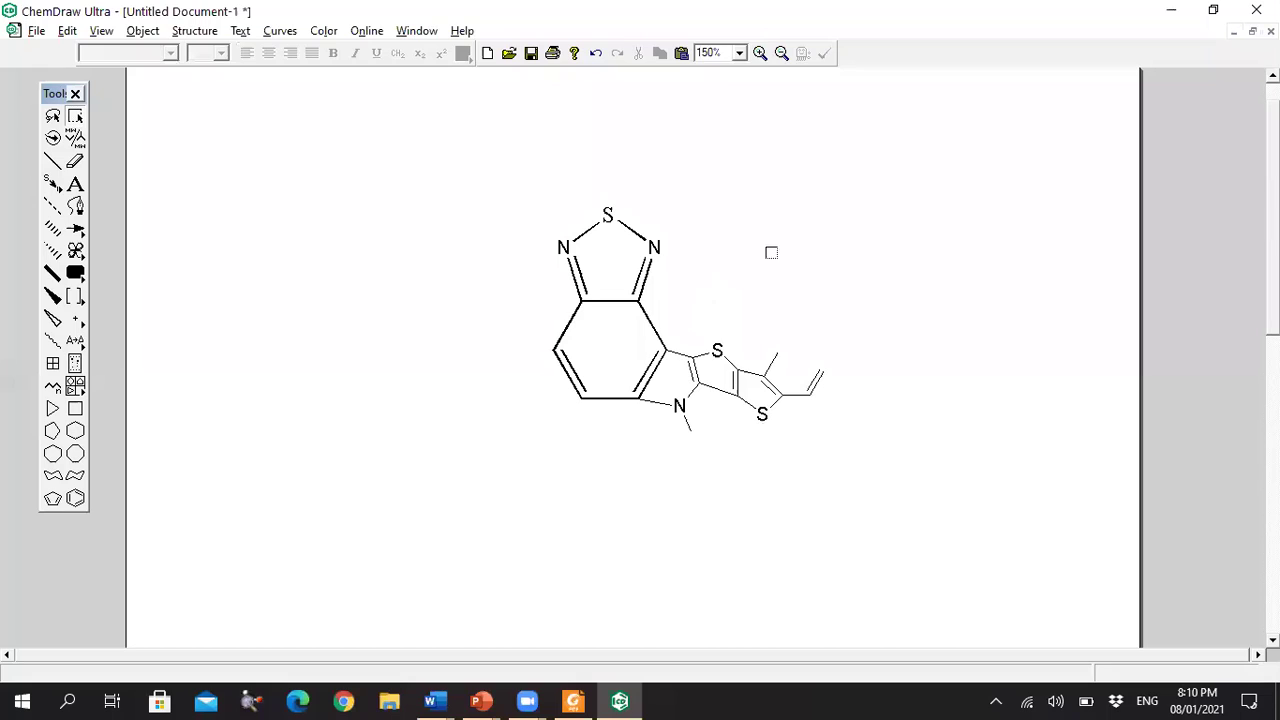
Step: Switch to rao et al.pdf in Foxit Reader, look over the BTP-Cl reference structure, and return to the ChemDraw drawing
mouse_move(891, 273)
left_mouse_down()
mouse_move(651, 471)
mouse_move(900, 290)
left_mouse_up()
left_click(573, 700)
scroll(900, 234, "down", 3)
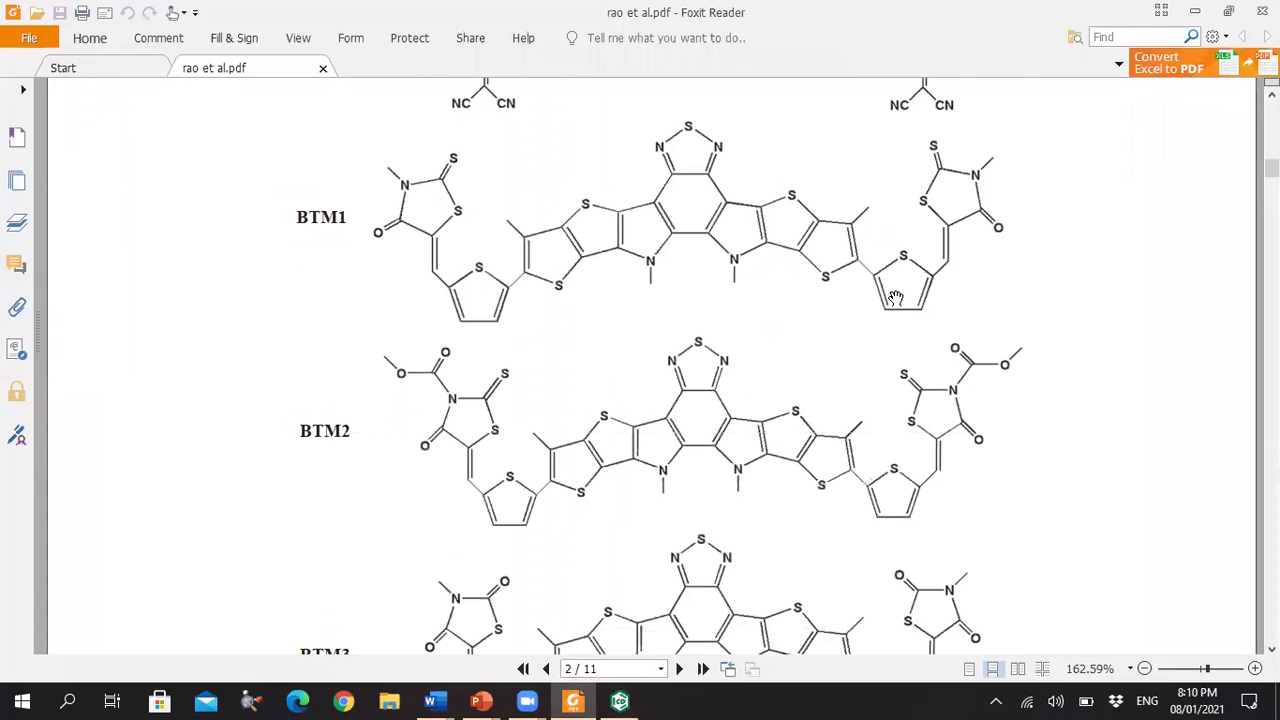
scroll(897, 292, "up", 4)
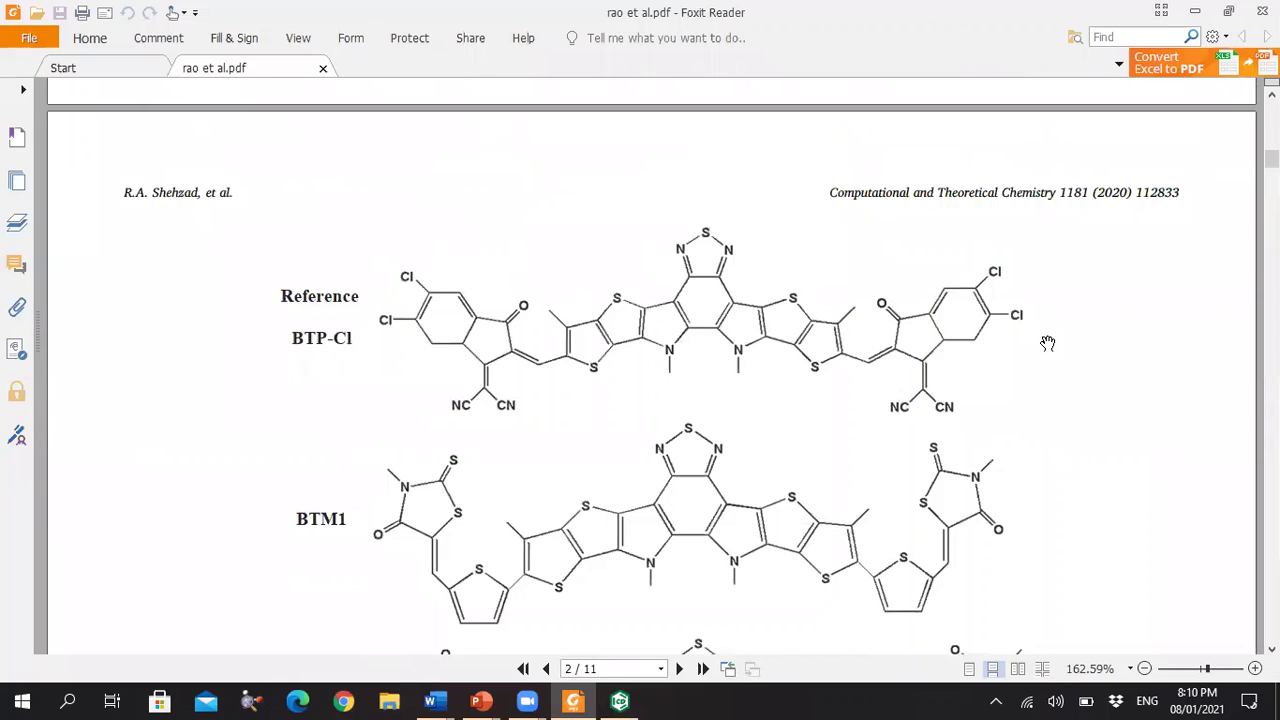
key("alt+Tab")
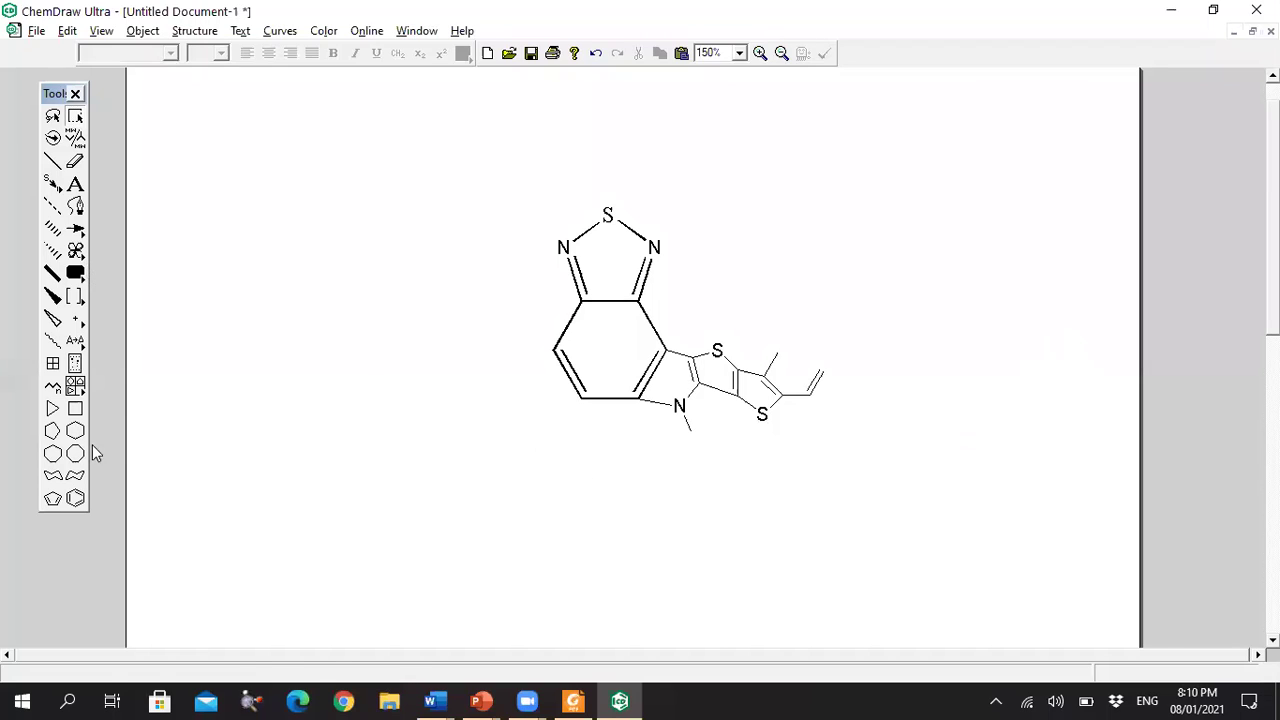
Step: Attach a five-membered carbon ring to the free end of the vinyl link, comparing it with the BTP-Cl reference in rao et al.pdf
left_click(53, 431)
left_click(575, 701)
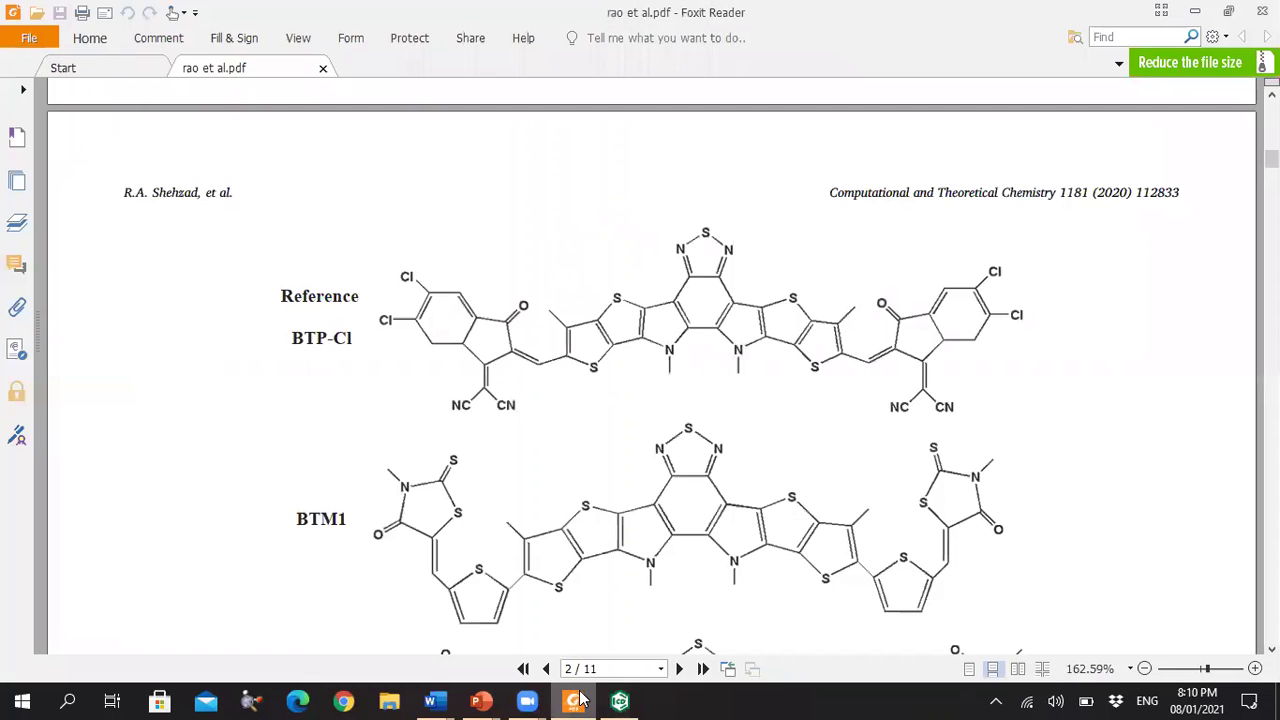
left_click(620, 701)
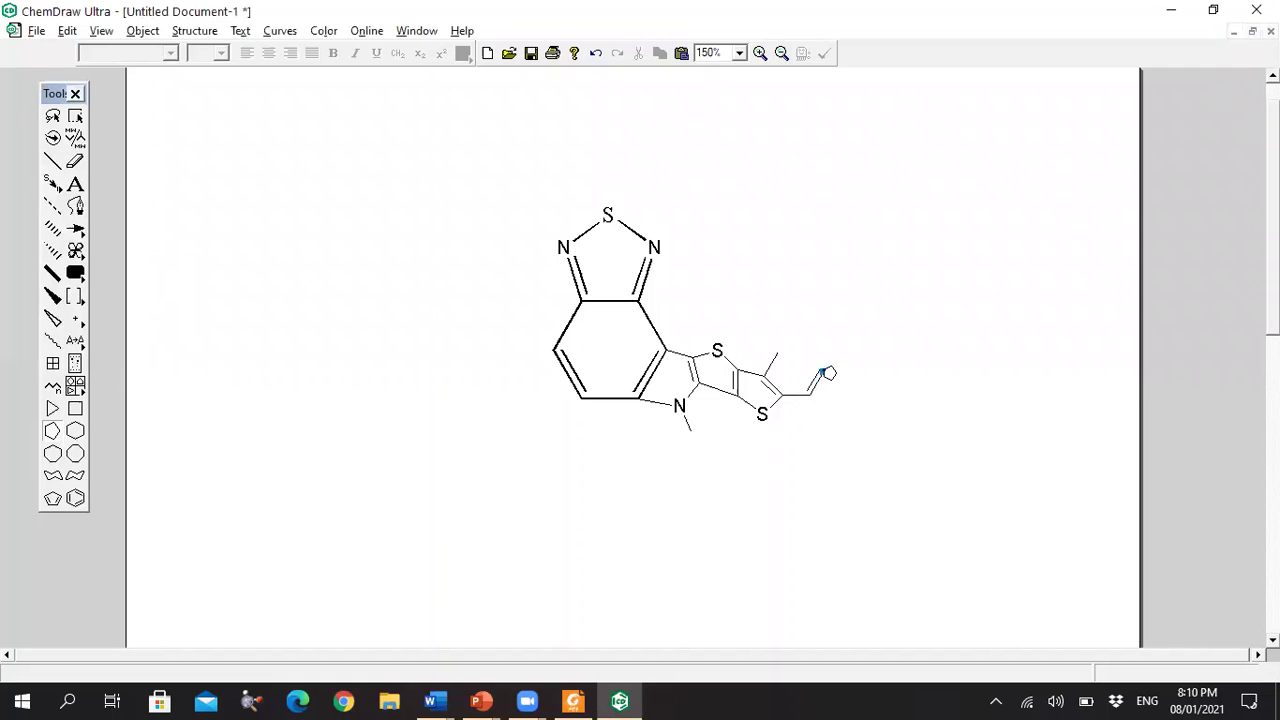
left_click(829, 373)
left_click(626, 699)
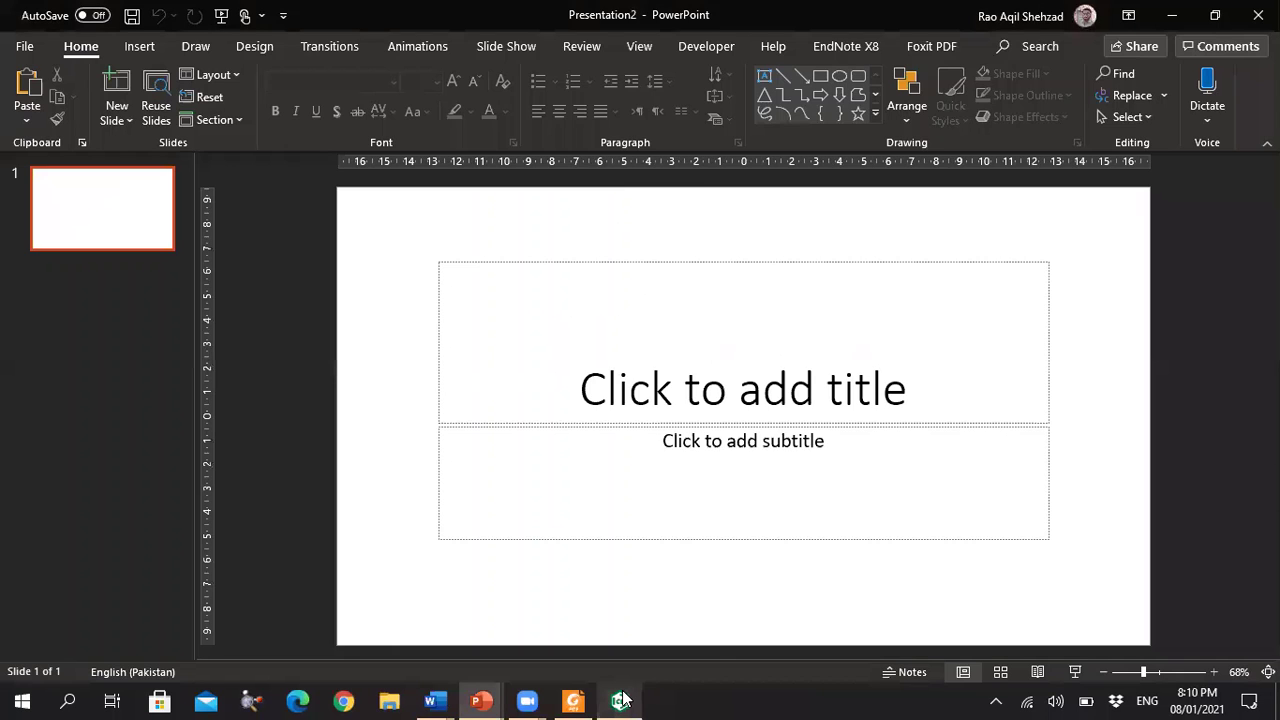
left_click(625, 699)
left_click(577, 700)
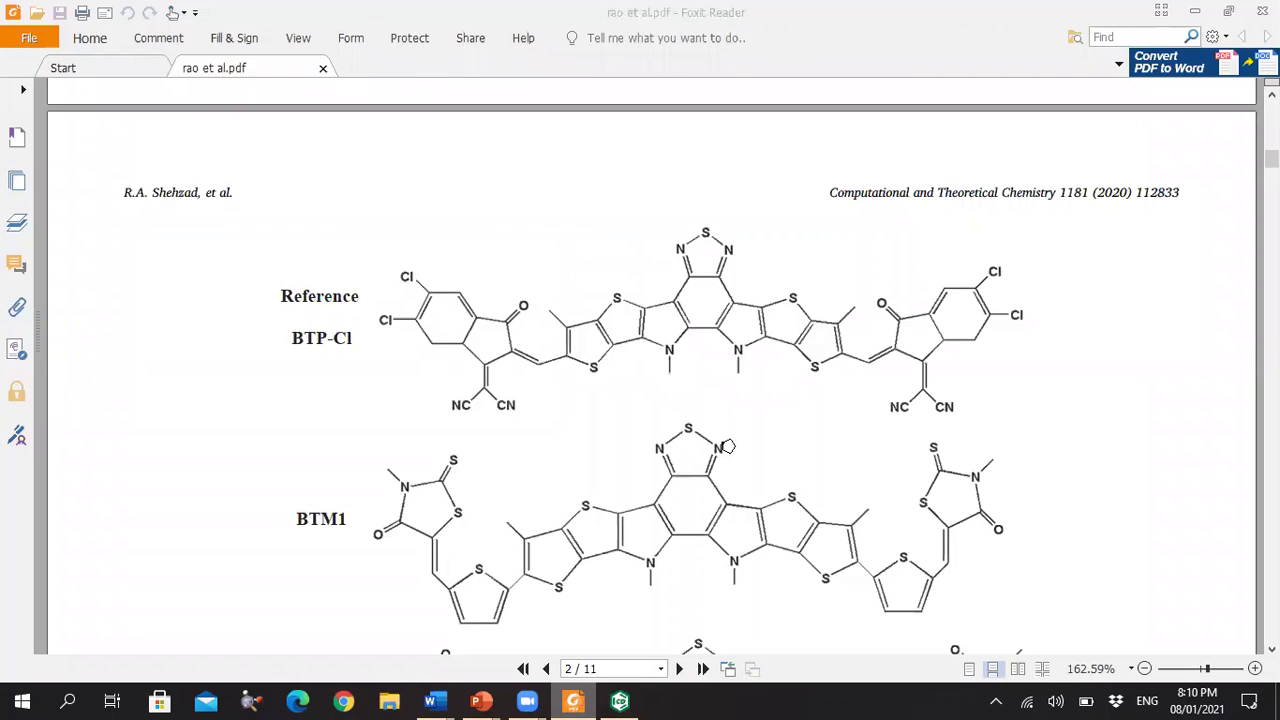
key("alt+Tab")
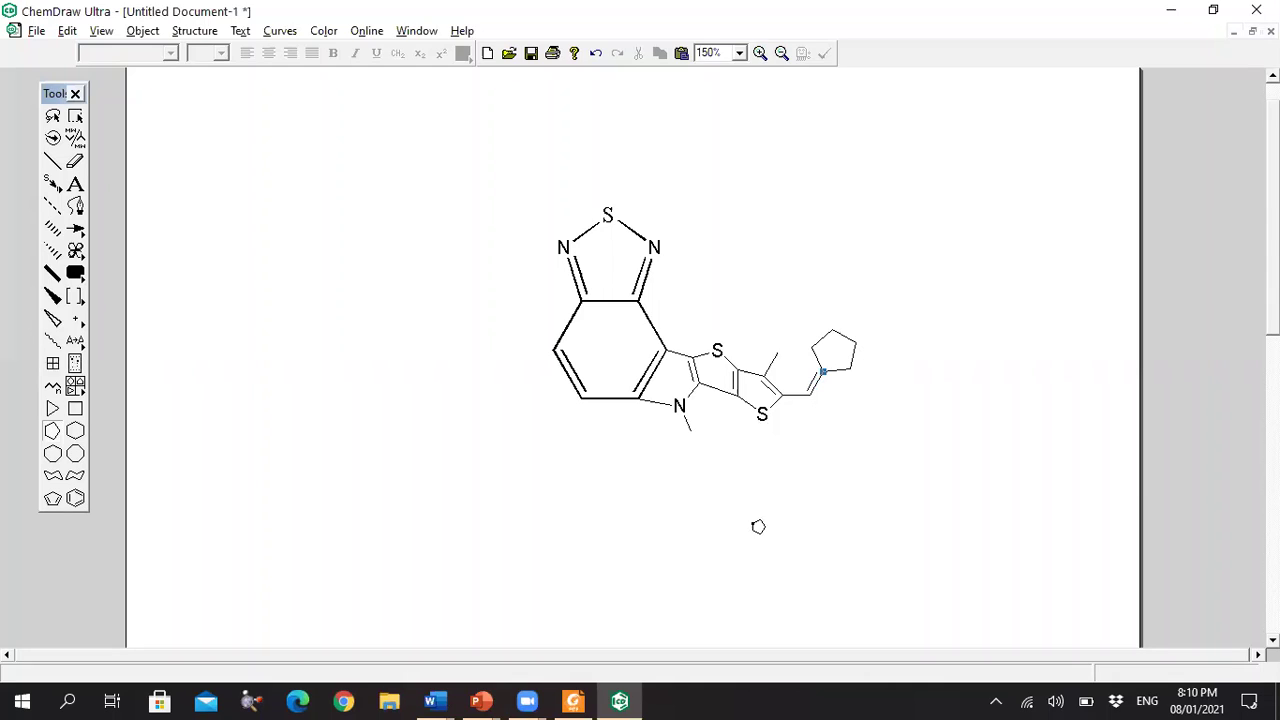
Step: Fuse a six-membered carbon ring onto the upper outer bond of the new five-membered ring, following the BTP-Cl reference
left_click(622, 700)
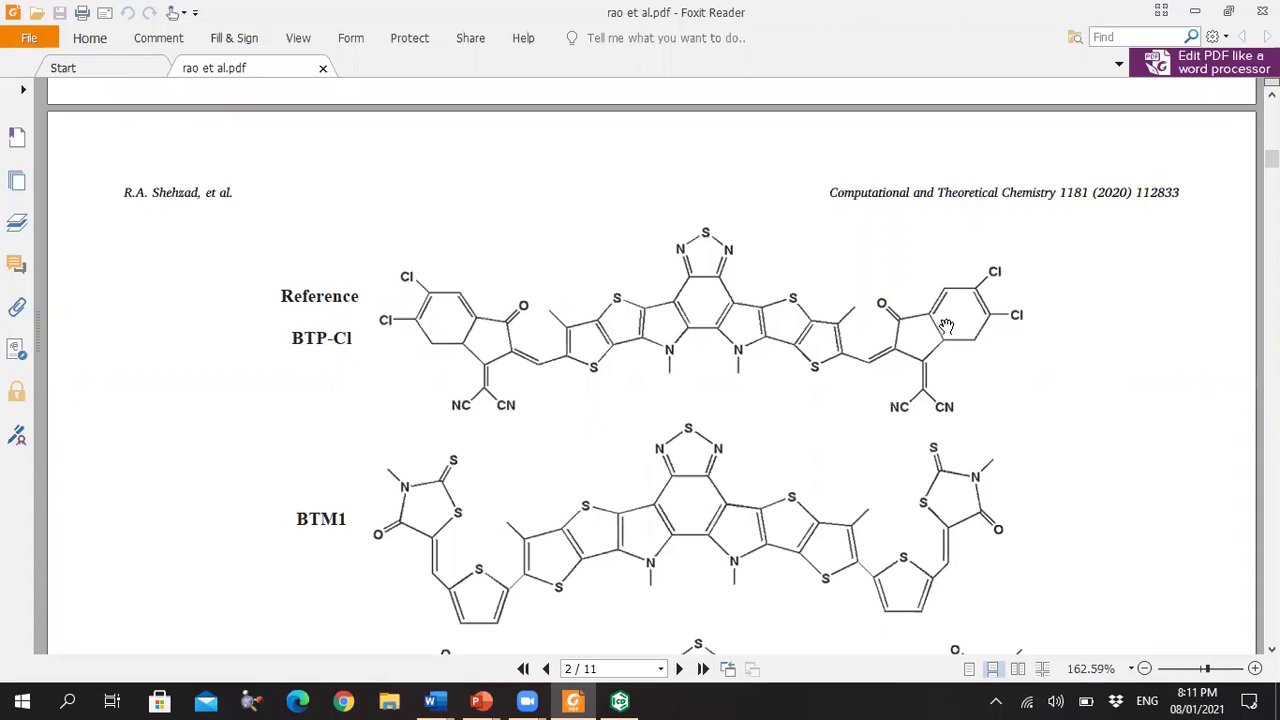
left_click(620, 701)
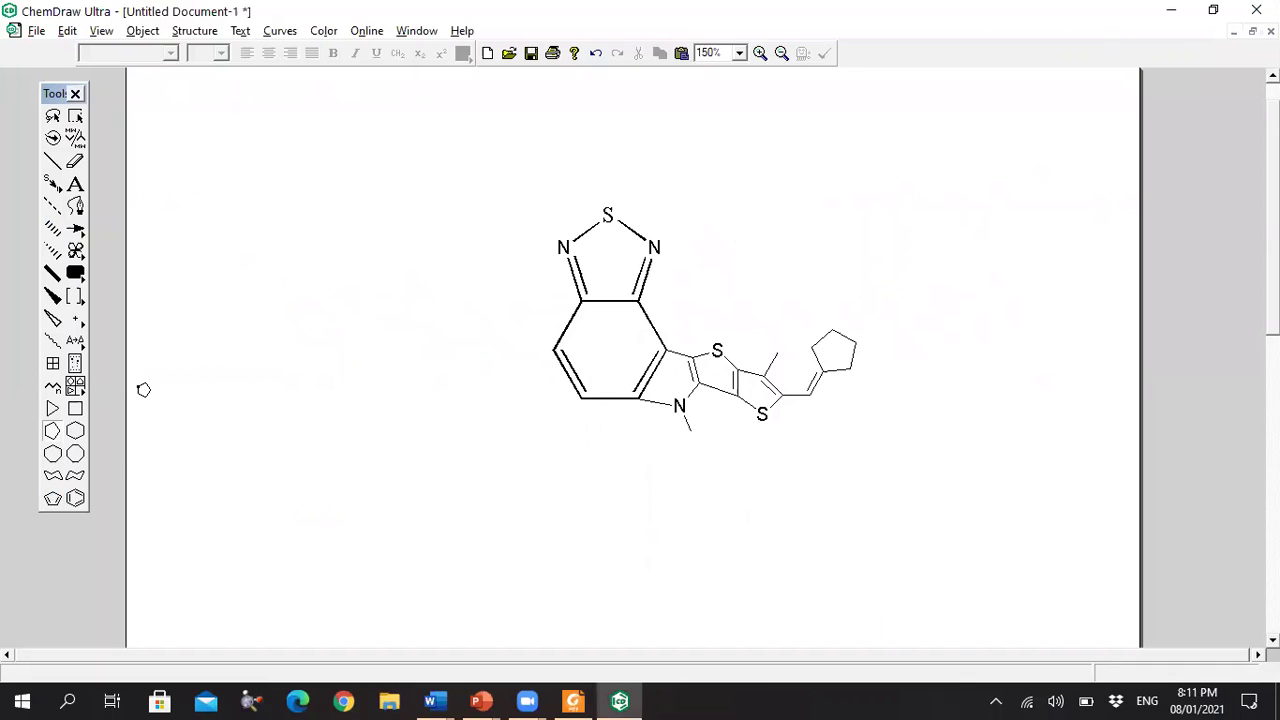
left_click(76, 437)
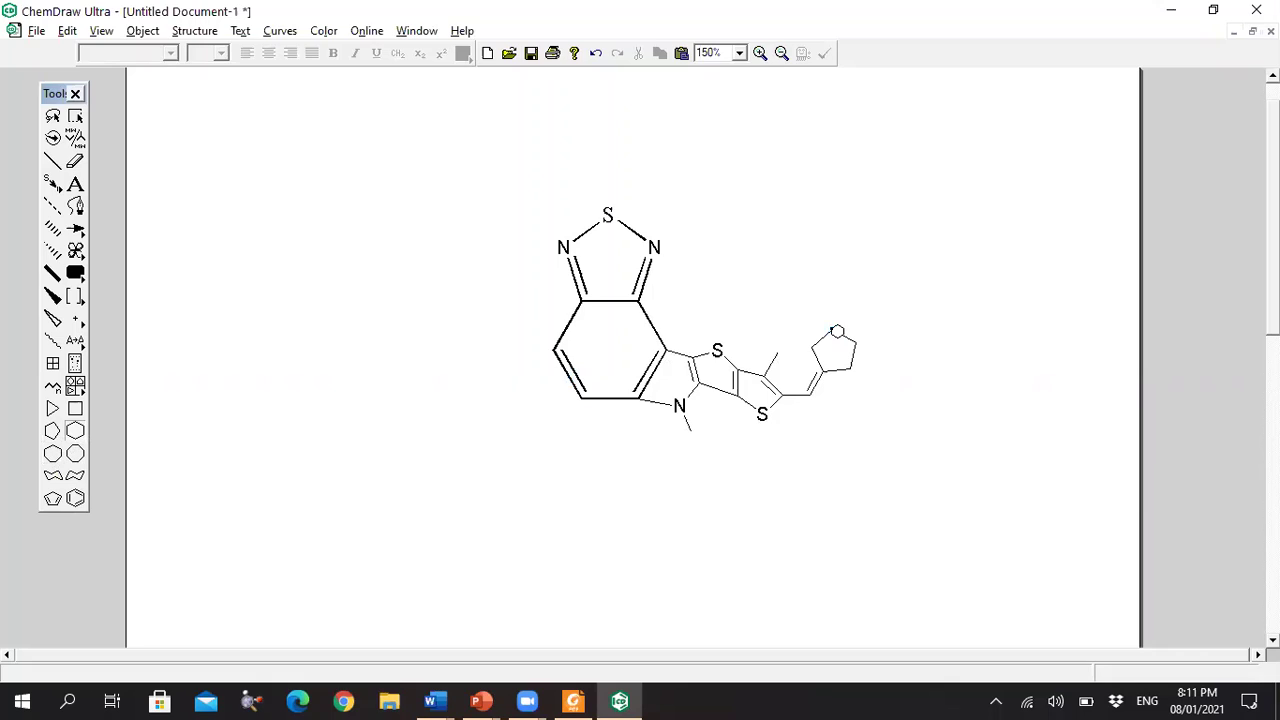
left_click(837, 331)
left_click_drag(853, 328, 857, 344)
Step: Add the two double bonds in the terminal six-membered ring to match the BTP-Cl reference in rao et al.pdf
left_click(580, 700)
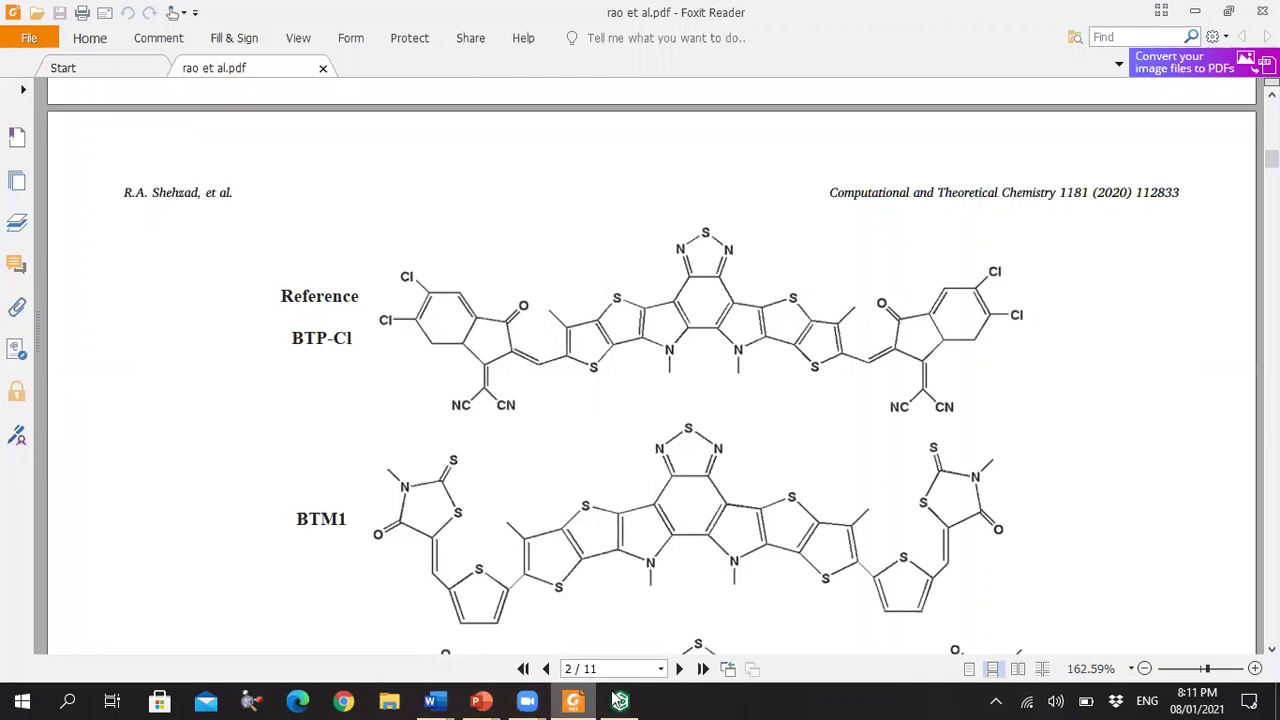
left_click(619, 700)
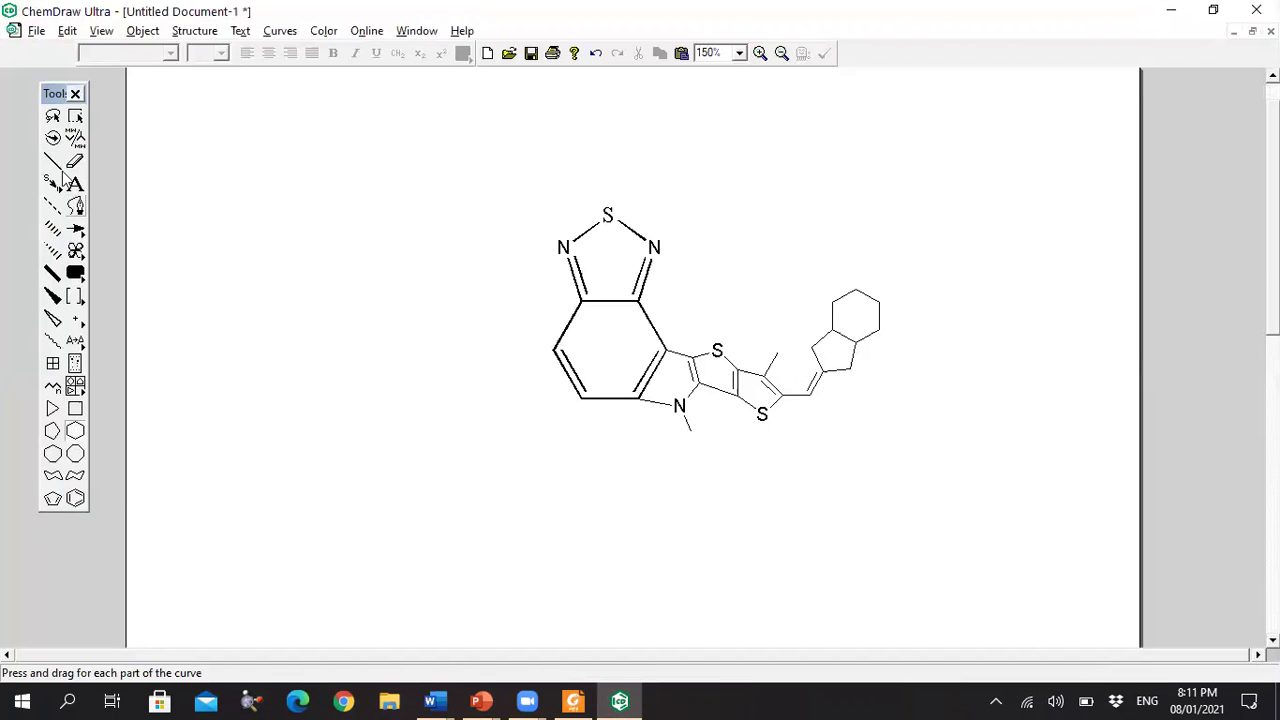
left_click(58, 166)
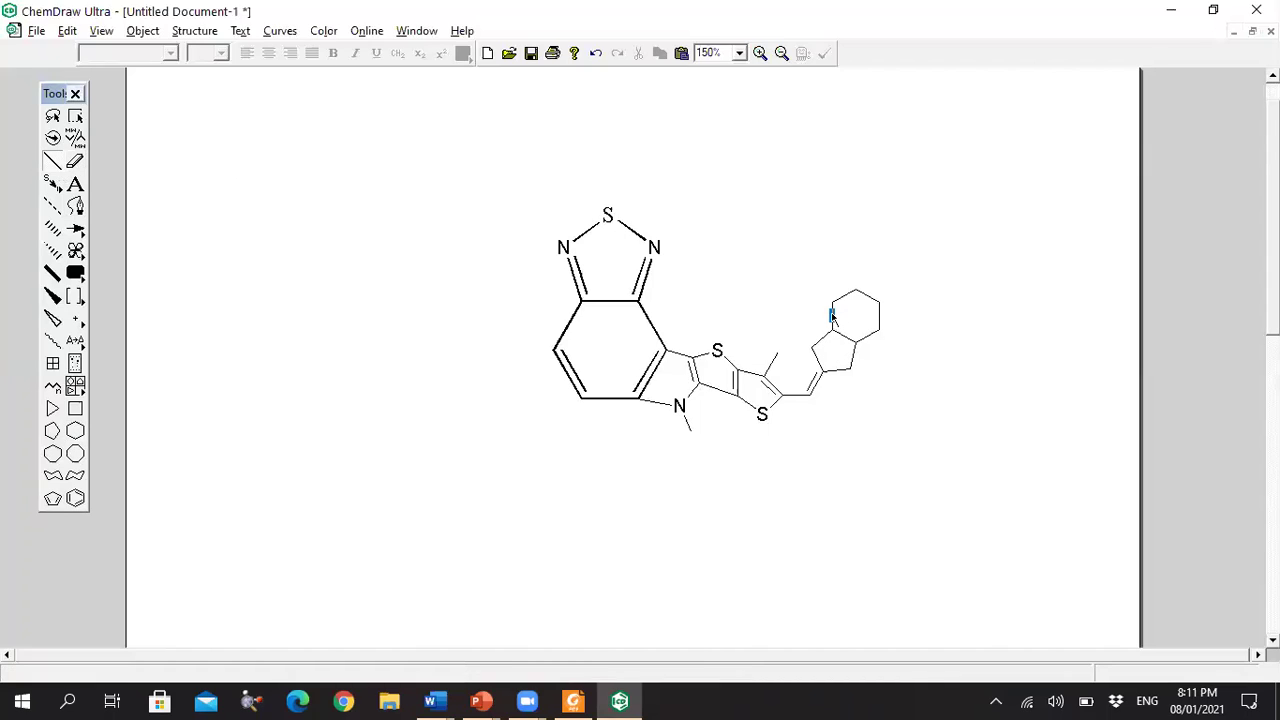
left_click(838, 313)
Step: Add a double-bonded oxygen labelled O to the five-membered ring carbon between the vinyl link and the six-membered ring, following the reference
left_click(575, 701)
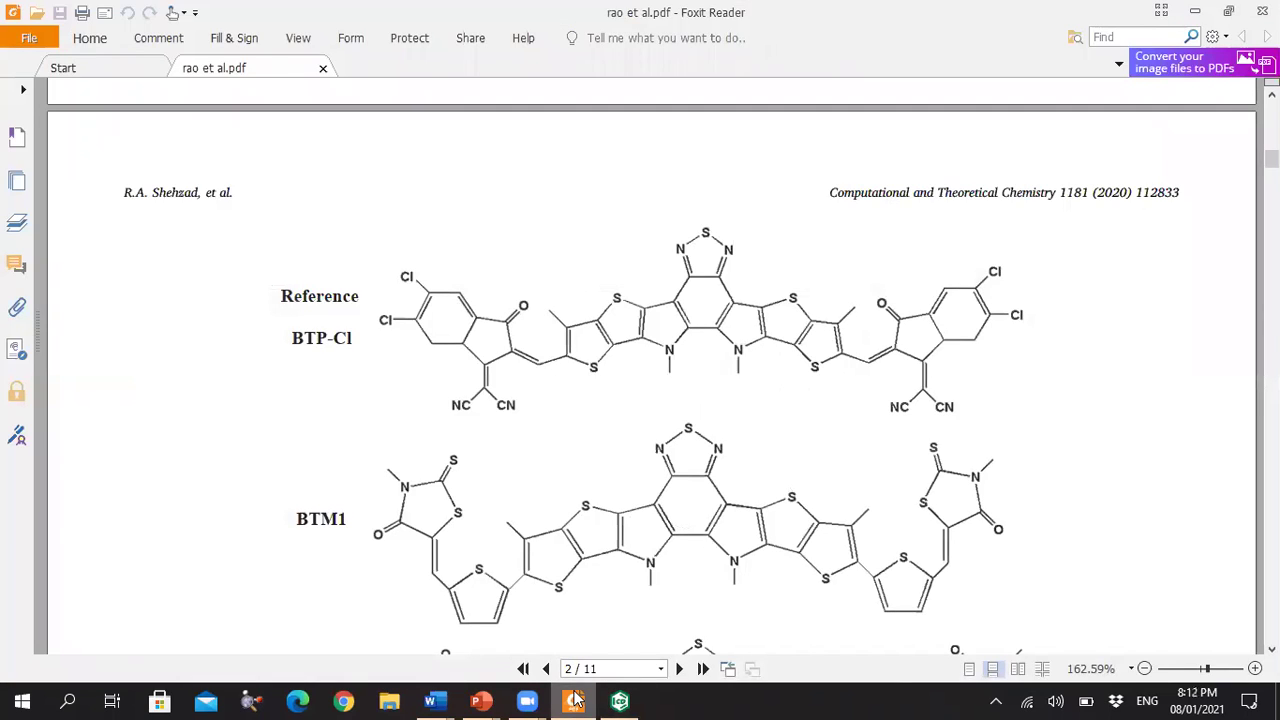
key("alt+Tab")
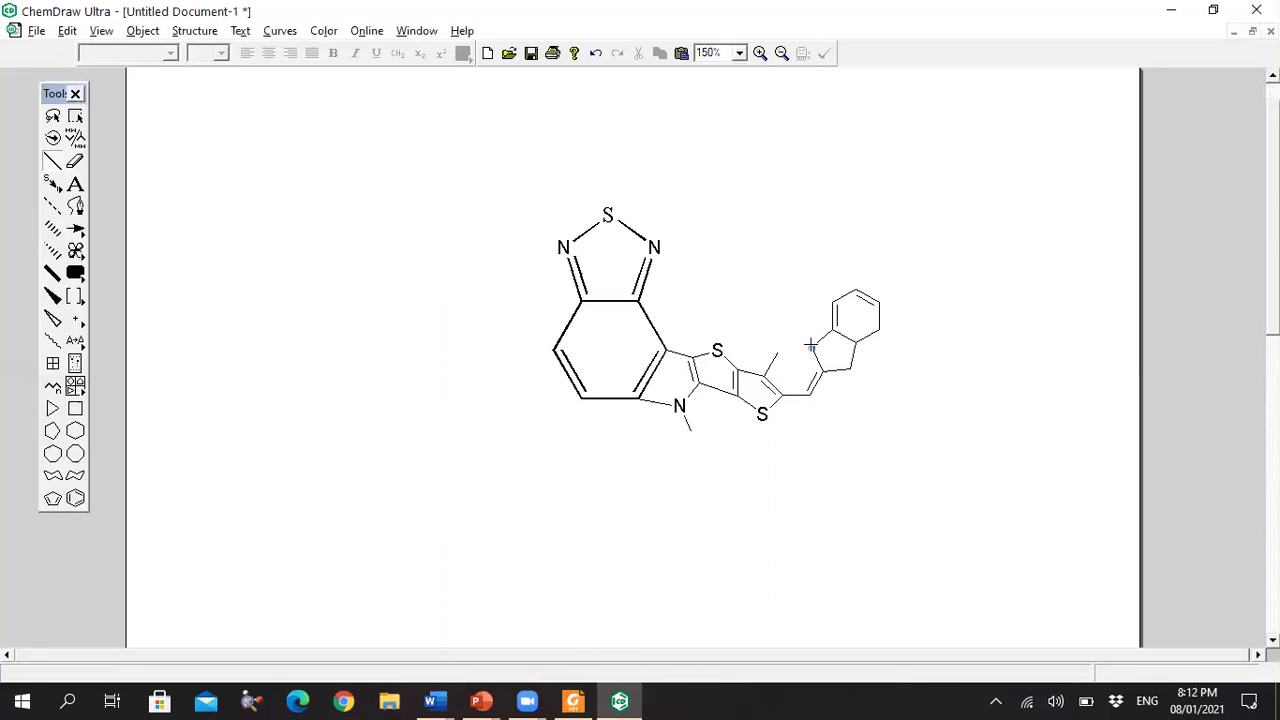
left_click(810, 346)
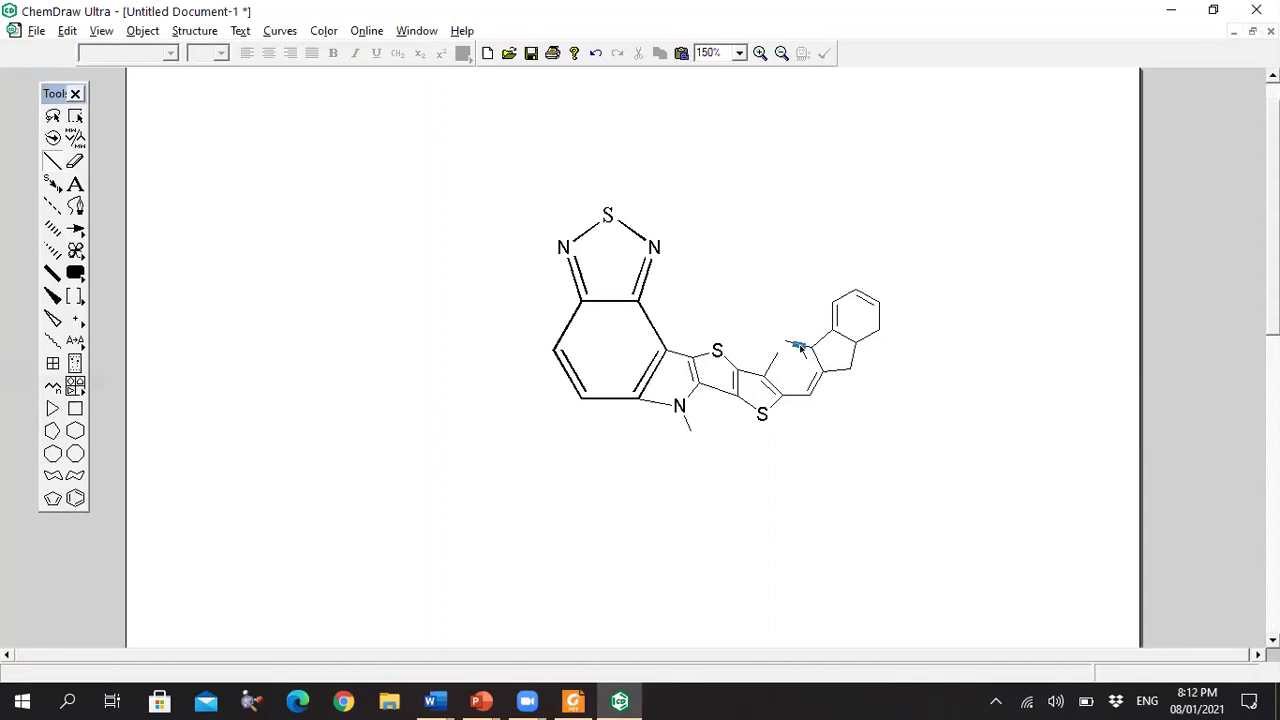
left_click(798, 345)
left_click(75, 184)
left_click(785, 343)
type("O")
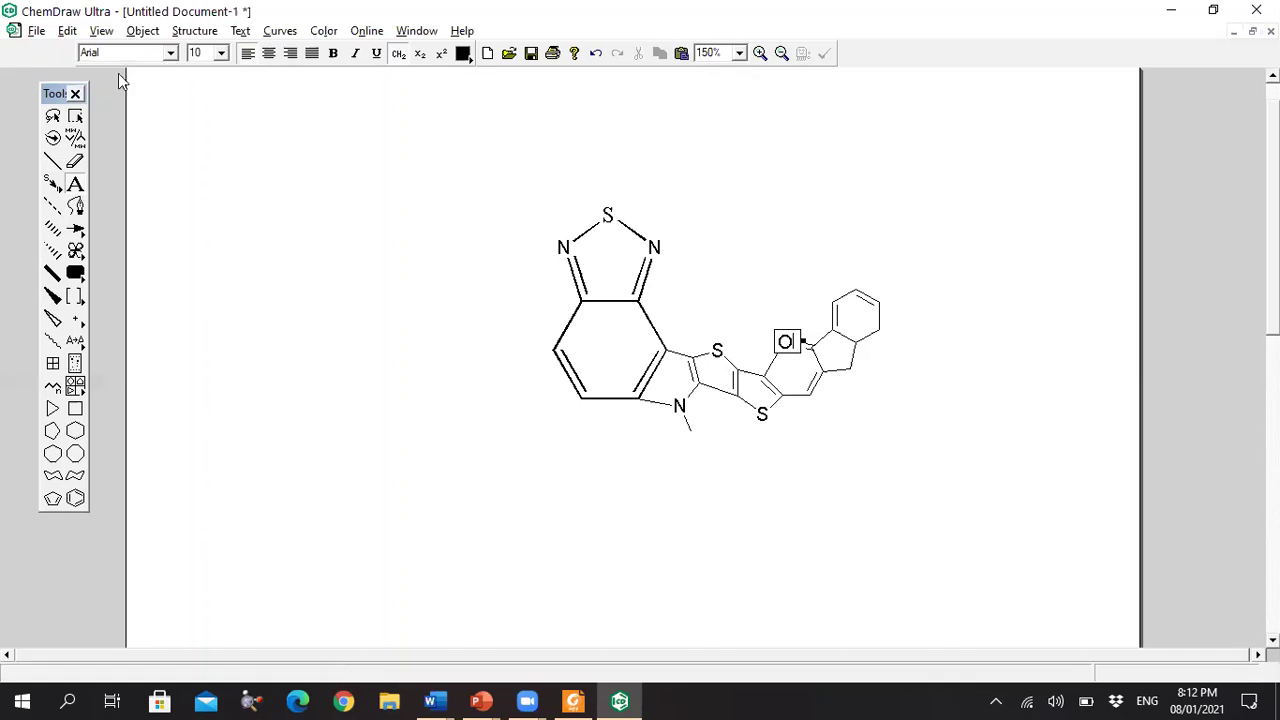
Step: Check the reference and attach two chlorine atoms labelled Cl to the adjacent outer carbons of the terminal six-membered ring
left_click(50, 160)
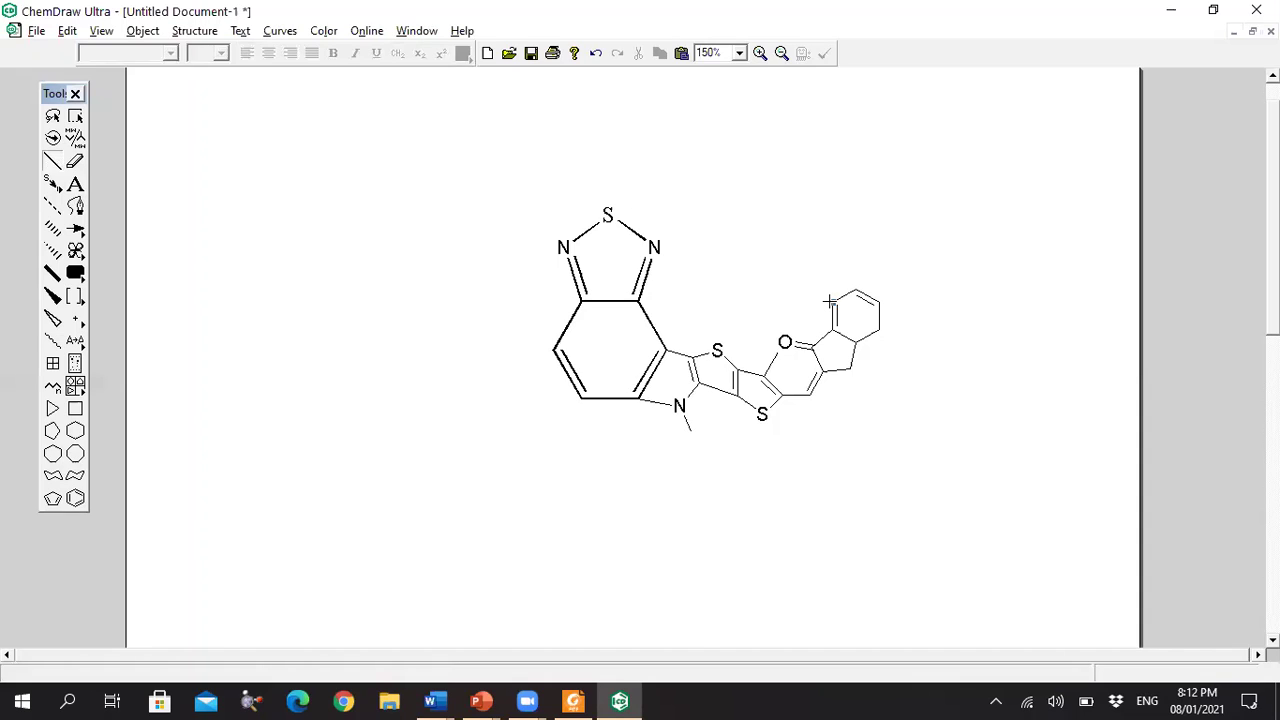
left_click(573, 701)
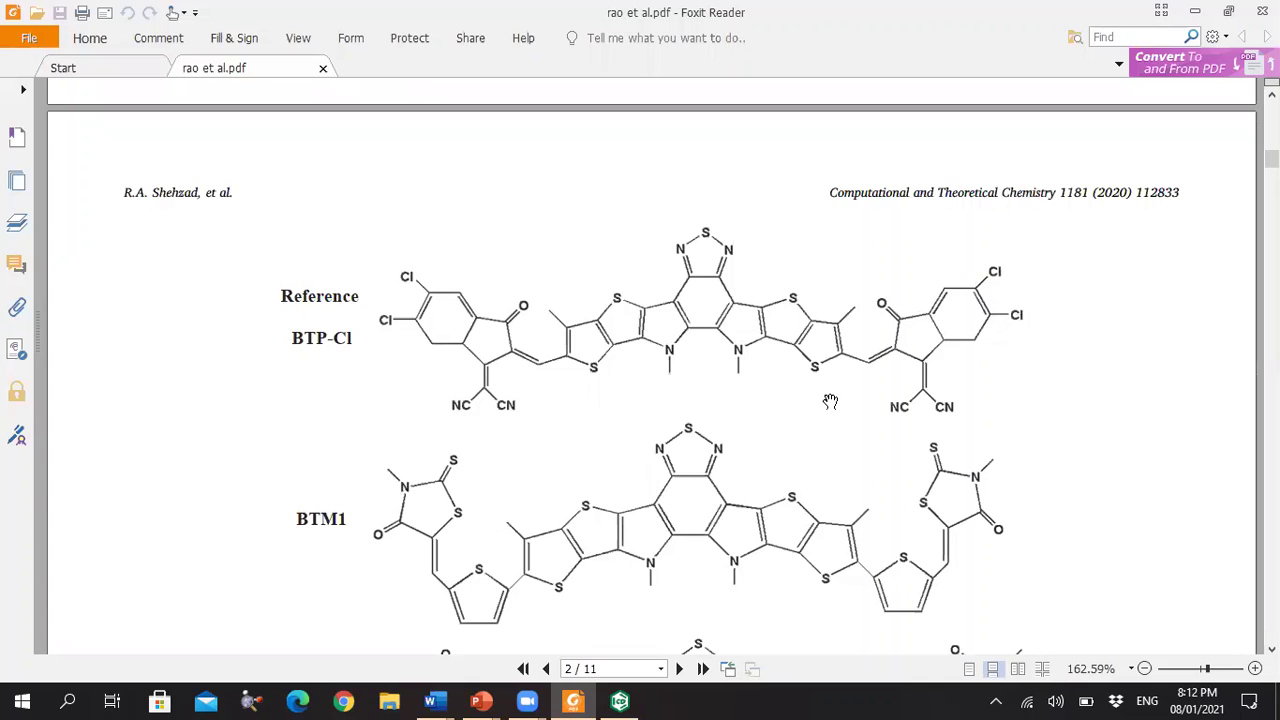
left_click(620, 700)
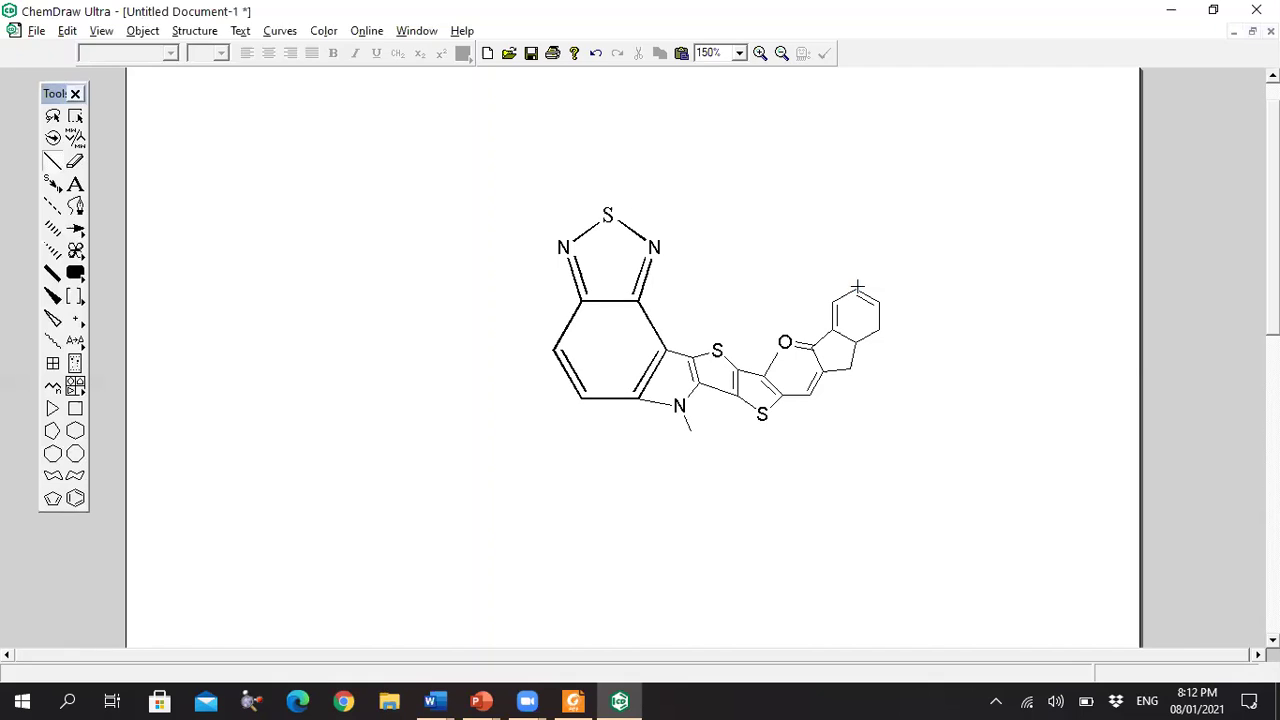
left_click(857, 288)
left_click(79, 185)
key("Return")
type("C")
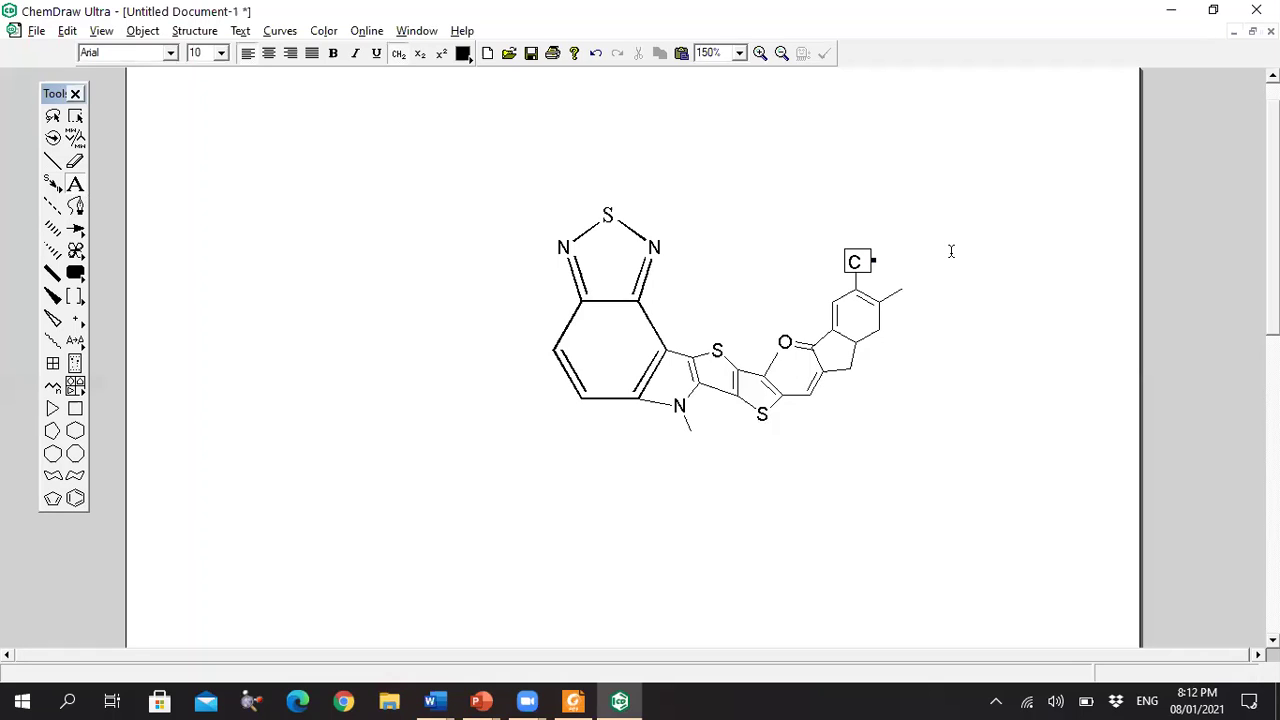
type("l")
left_click(901, 290)
type("C")
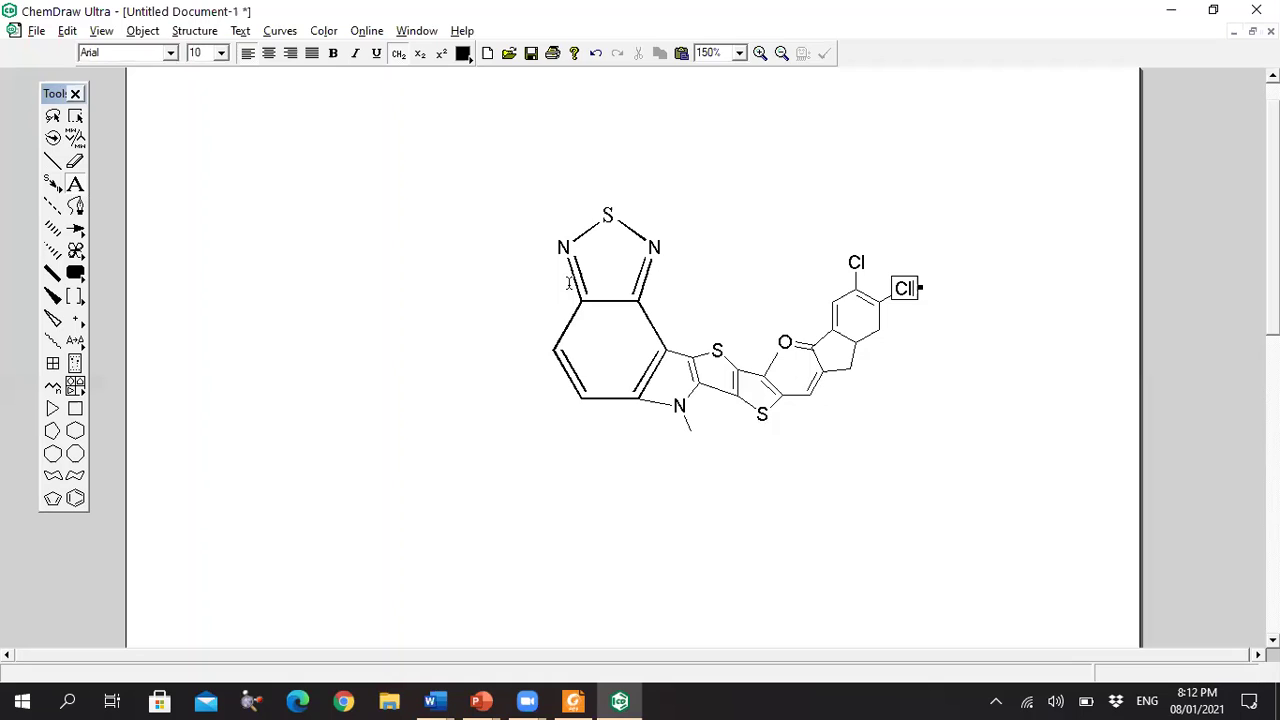
Step: Select the whole side arm from the N-methyl group to the dichloro ring, duplicate it, and place the copy left of the core
left_click(52, 116)
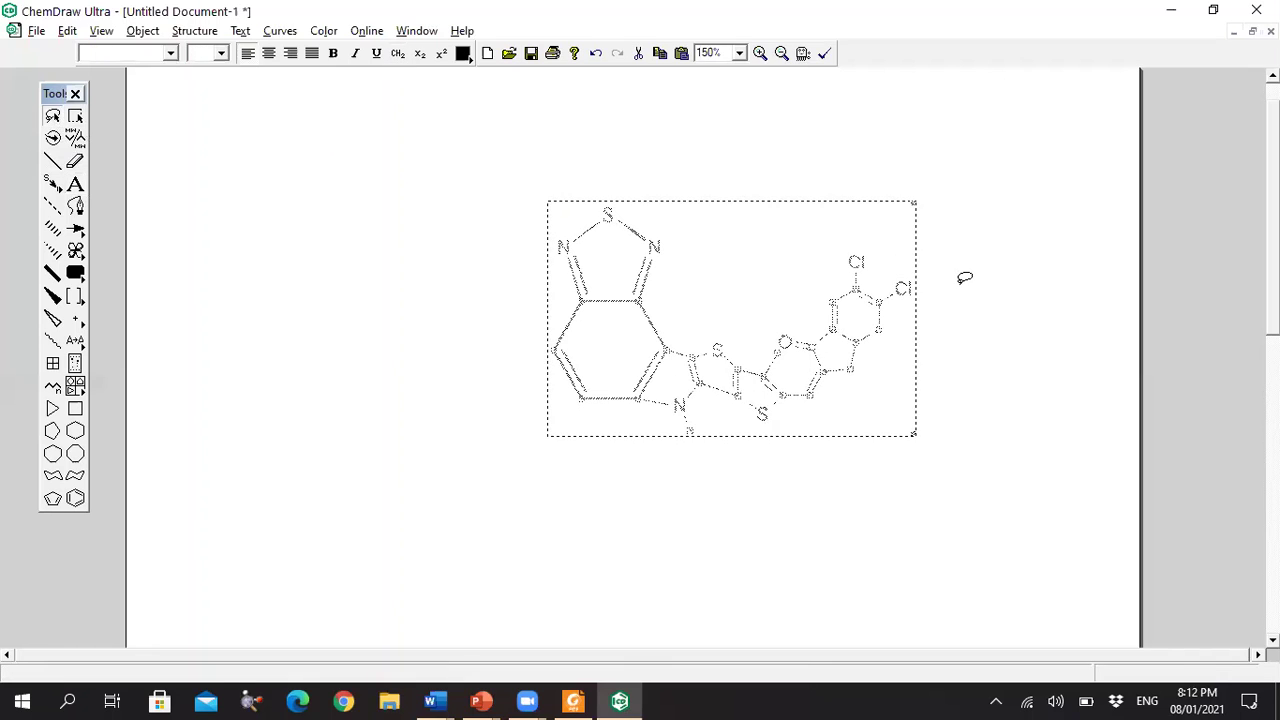
left_click(934, 229)
mouse_move(723, 248)
left_mouse_down()
mouse_move(690, 308)
mouse_move(662, 422)
mouse_move(897, 417)
mouse_move(961, 268)
mouse_move(831, 203)
mouse_move(716, 256)
left_mouse_up()
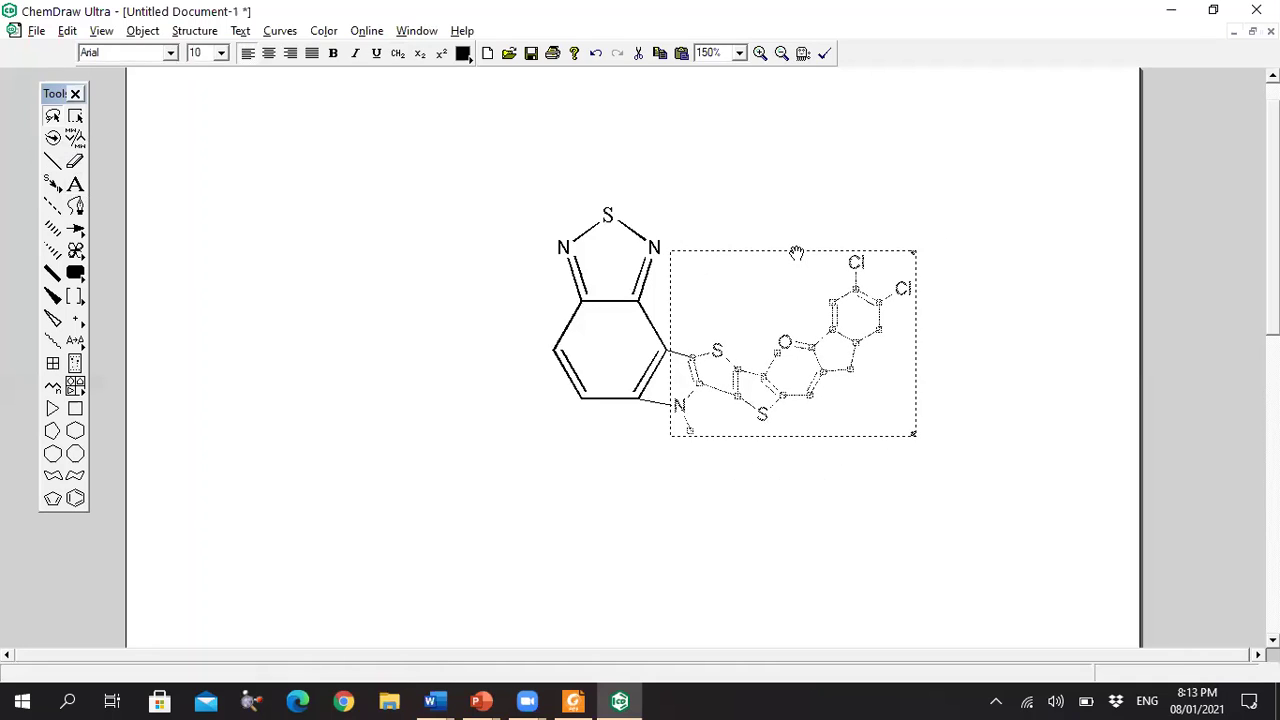
left_click(601, 438)
key("ctrl+v")
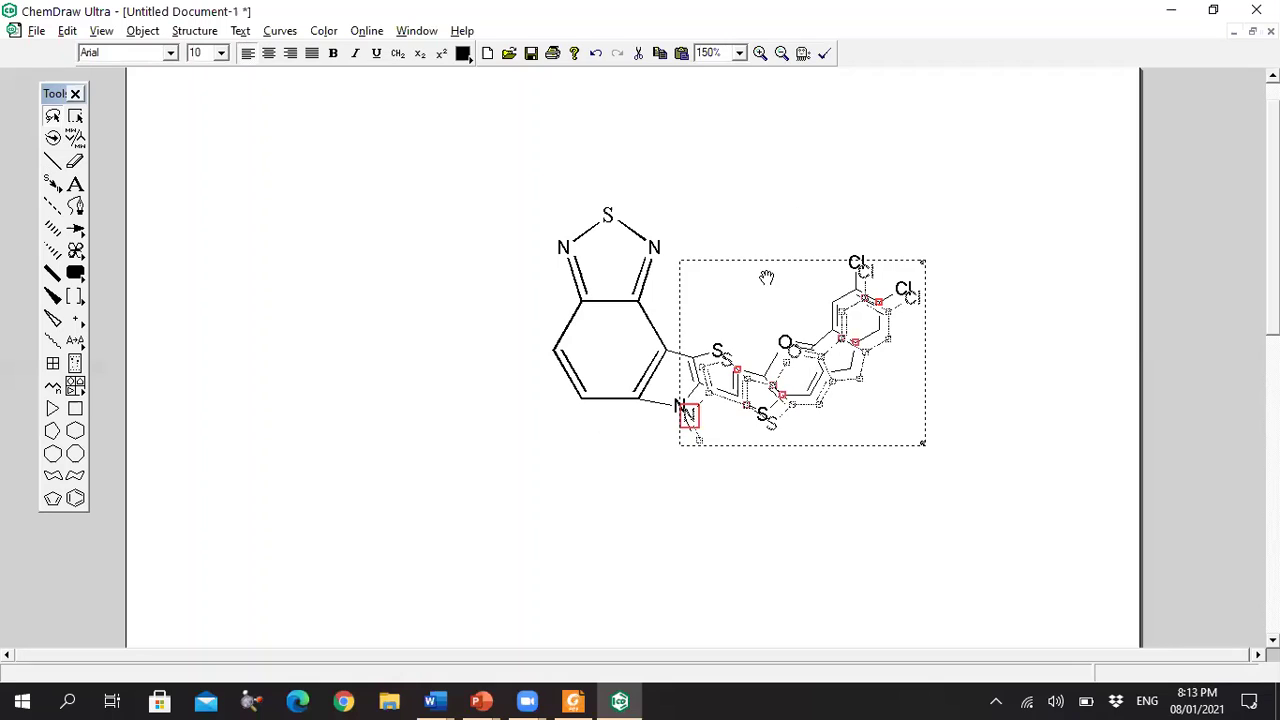
left_click_drag(750, 286, 530, 286)
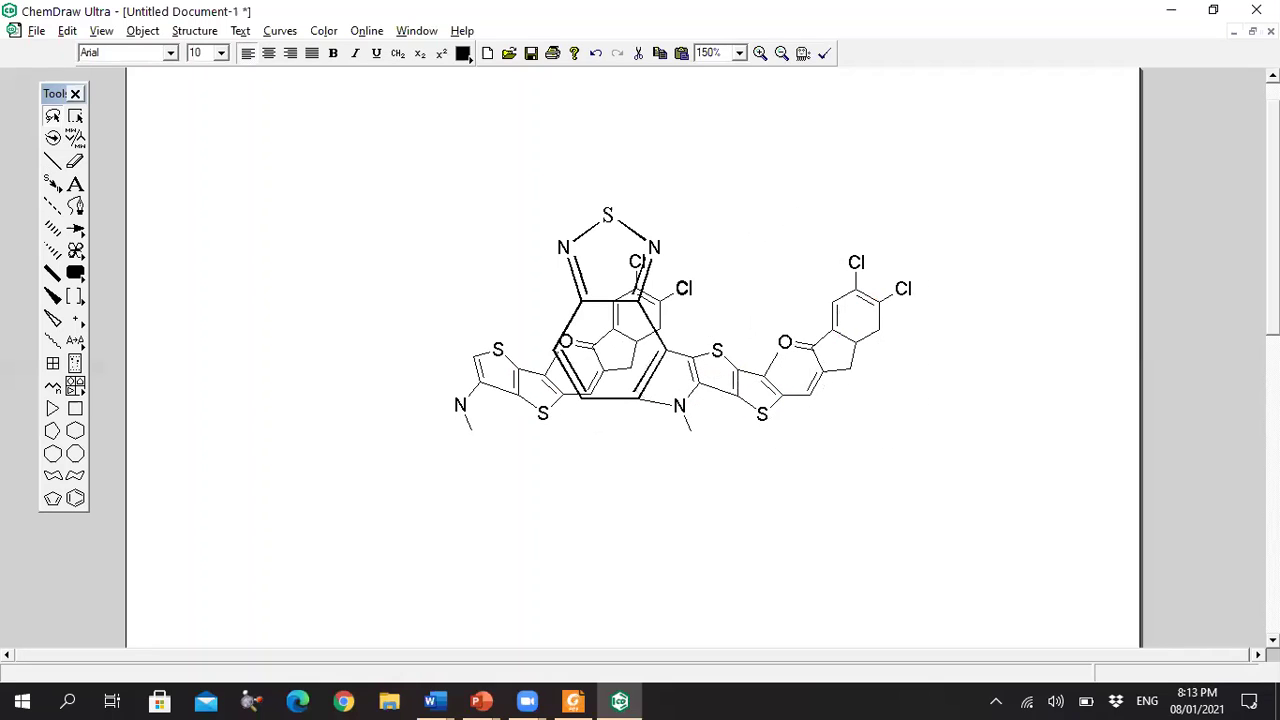
left_click_drag(292, 264, 318, 272)
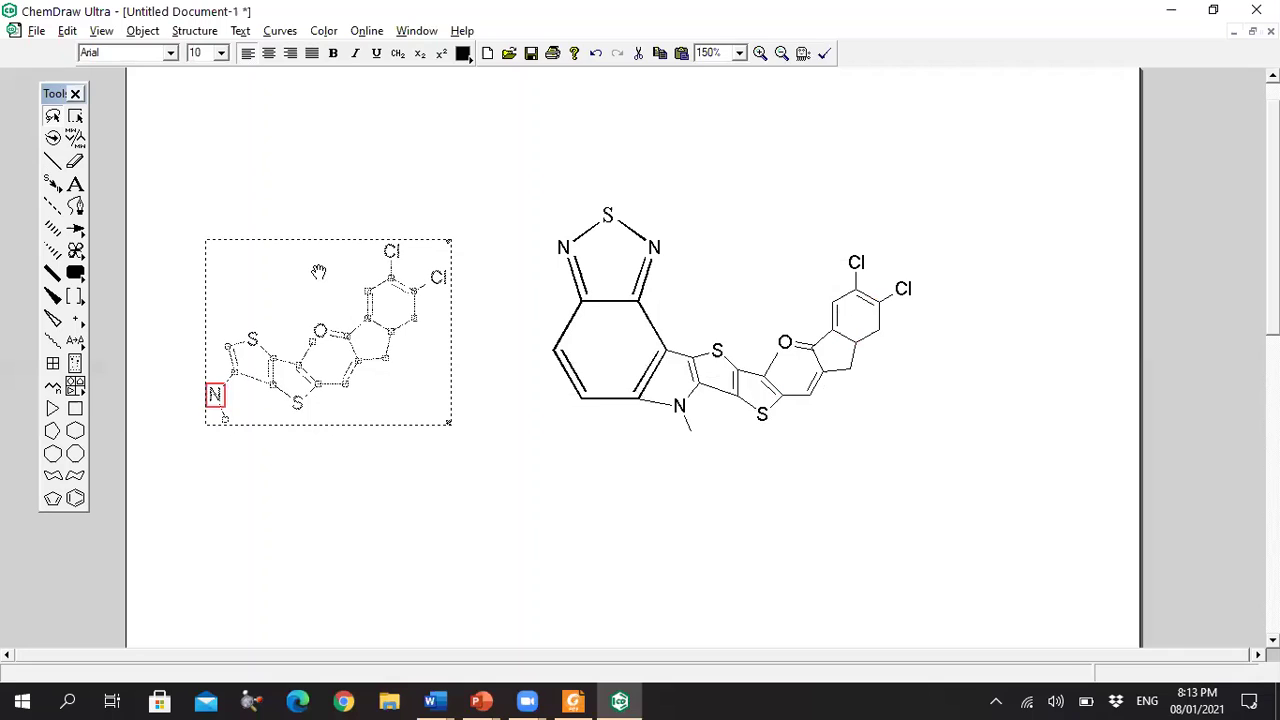
Step: Flip the copied side arm horizontally and move it close to the unsubstituted side of the thiadiazole-fused core
right_click(319, 274)
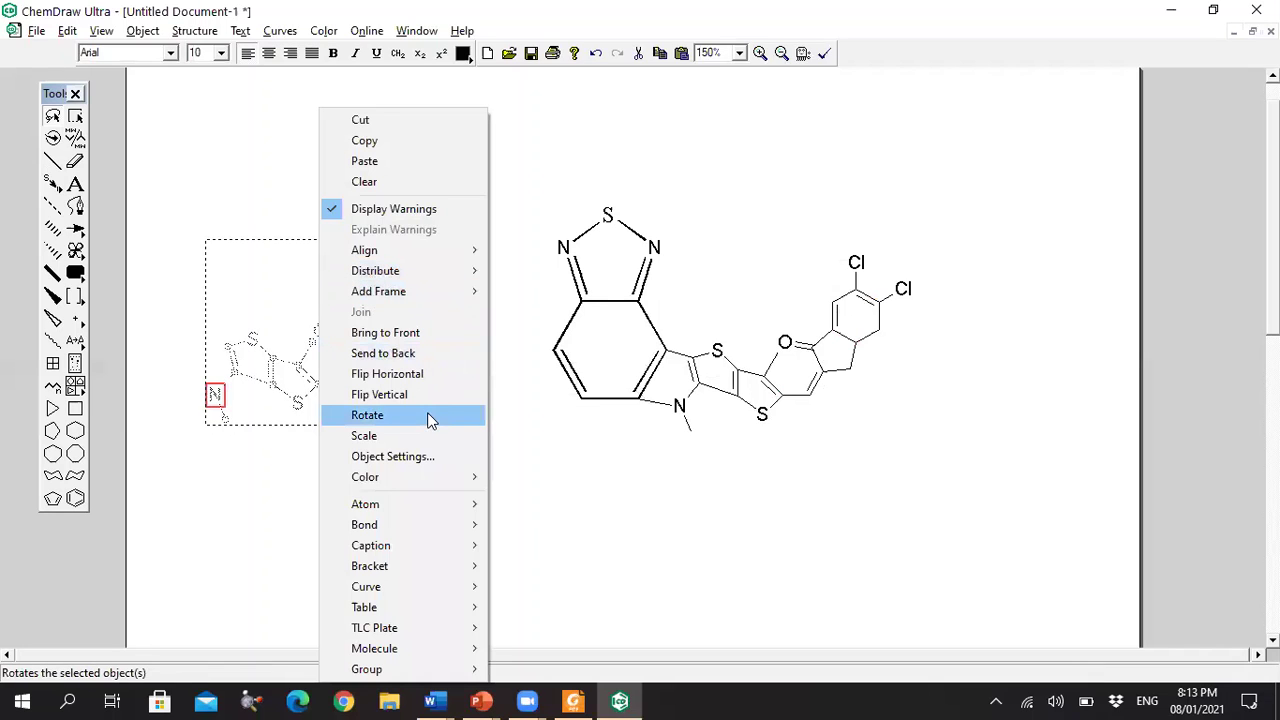
left_click(441, 373)
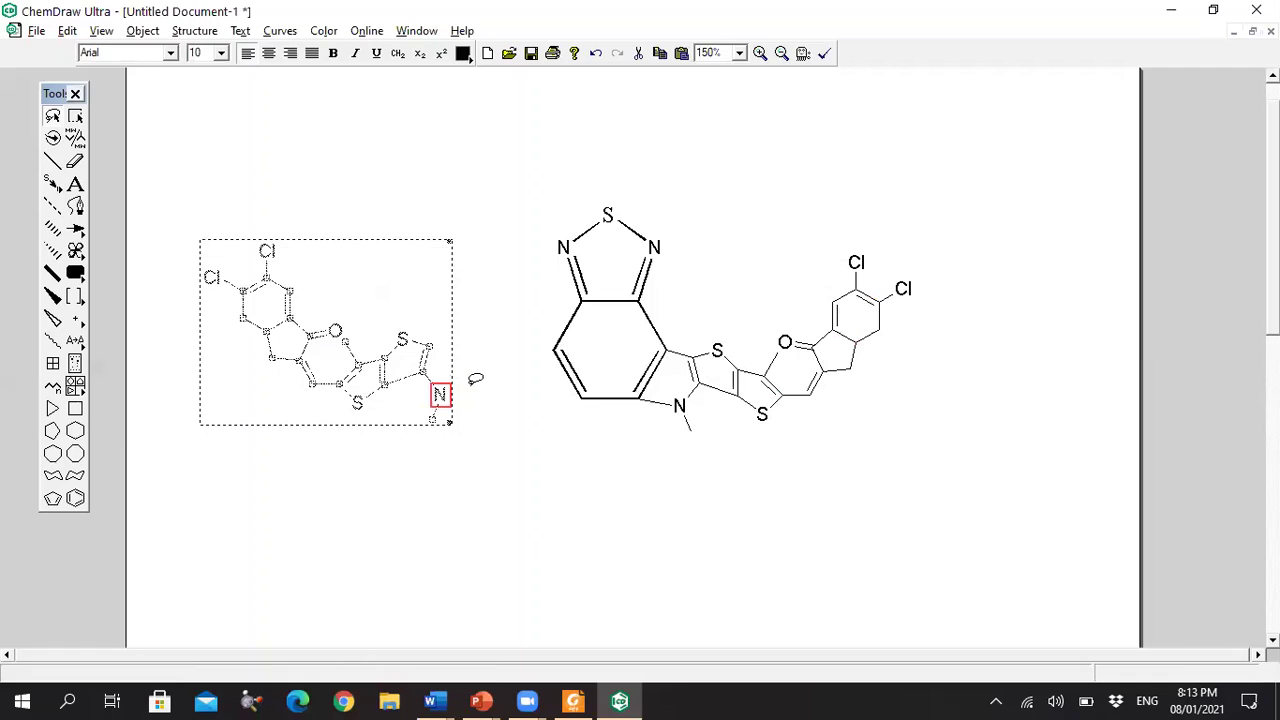
left_click_drag(440, 418, 499, 440)
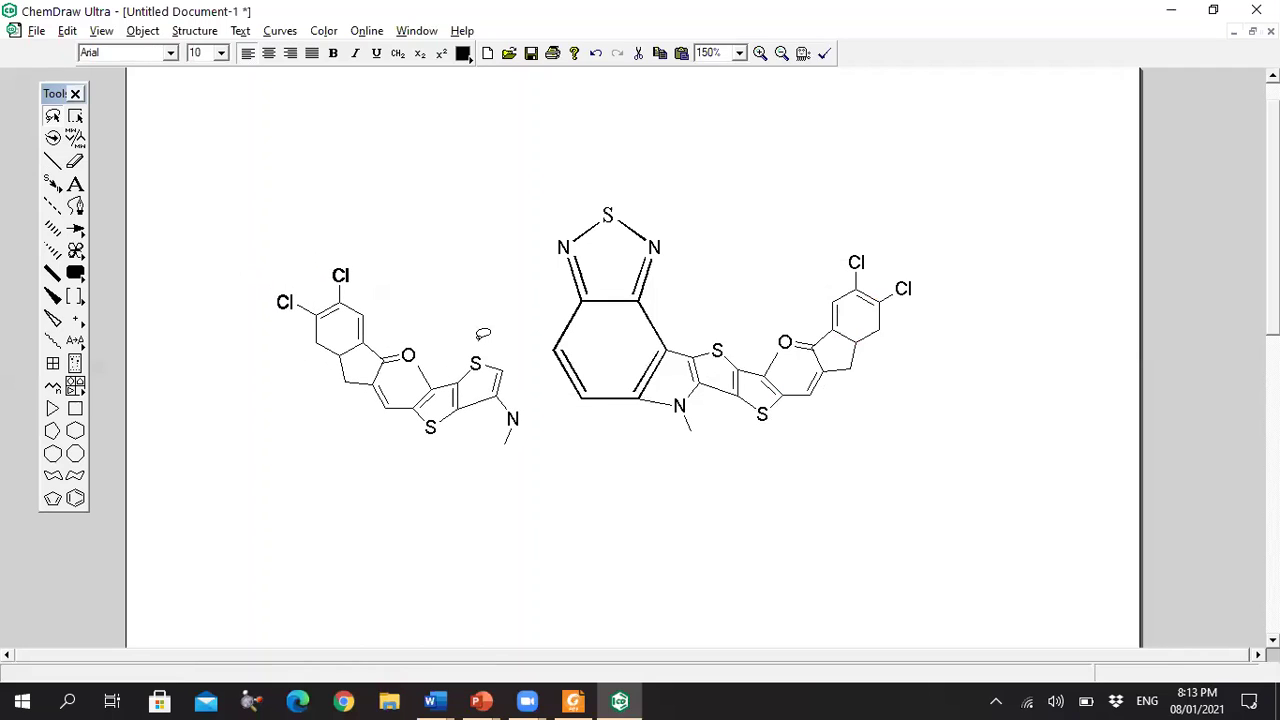
double_click(510, 420)
left_click(620, 456)
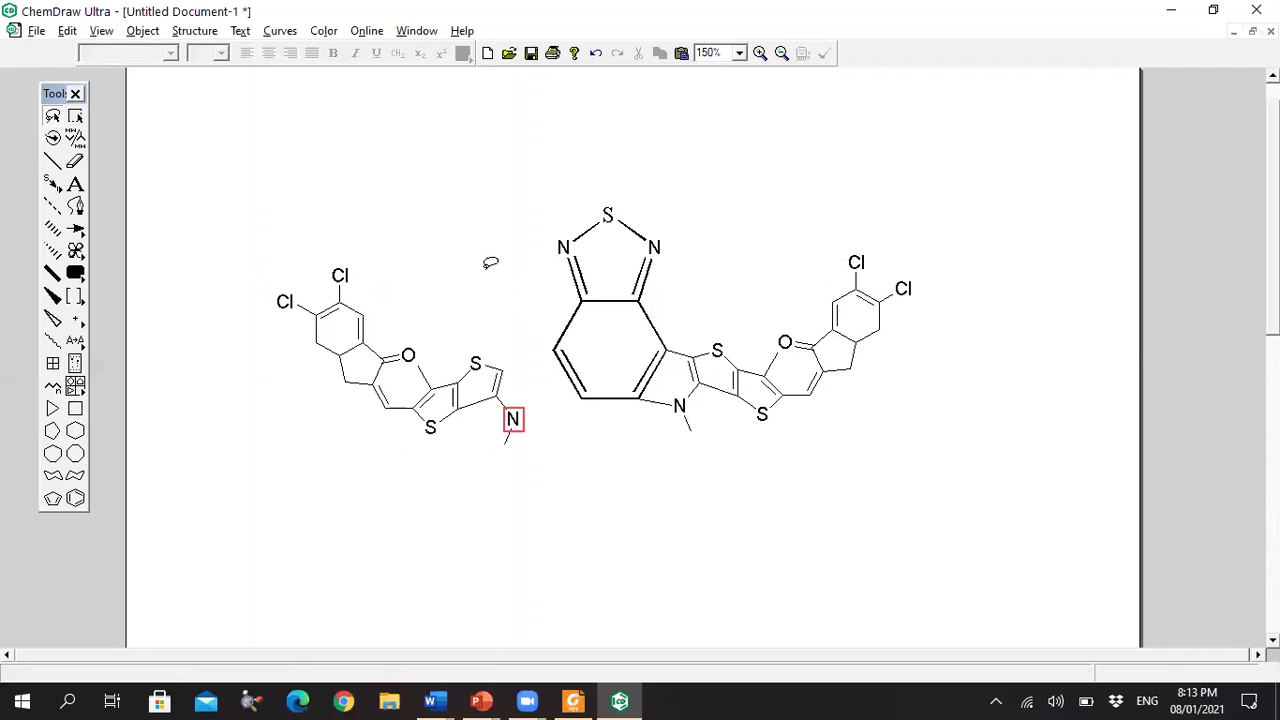
Step: Bond the mirrored arm's nitrogen and its free thiophene carbon to the two adjacent open carbons of the central six-membered ring
left_click(55, 164)
left_click(513, 419)
left_click_drag(590, 395, 580, 398)
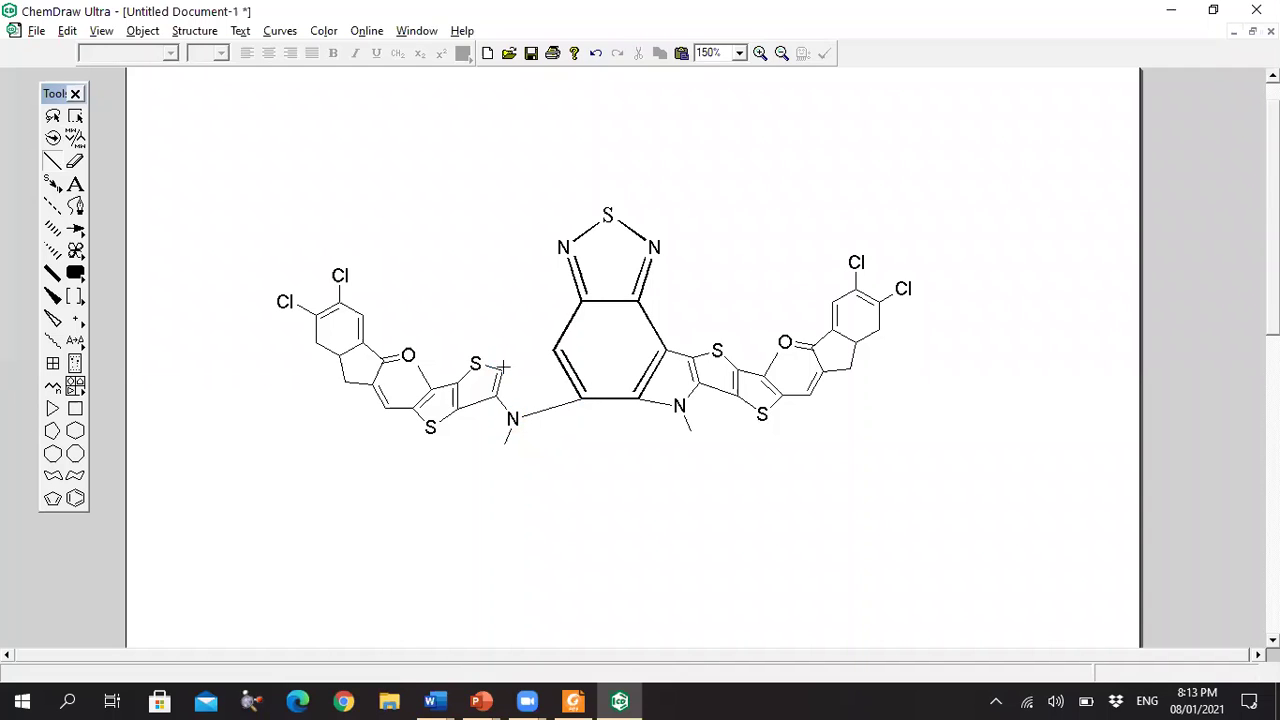
left_click(502, 368)
left_click_drag(553, 347, 556, 350)
Step: Select the entire molecule and run Clean Up Structure on it
left_click(77, 117)
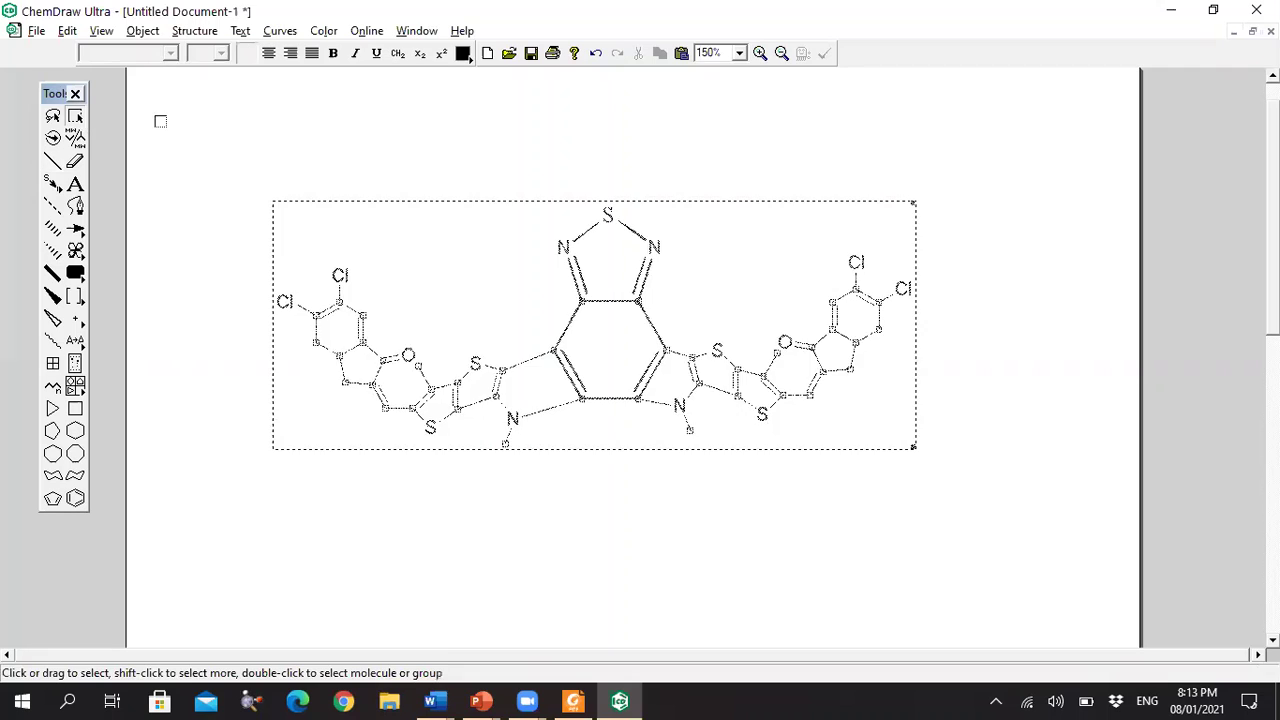
right_click(493, 218)
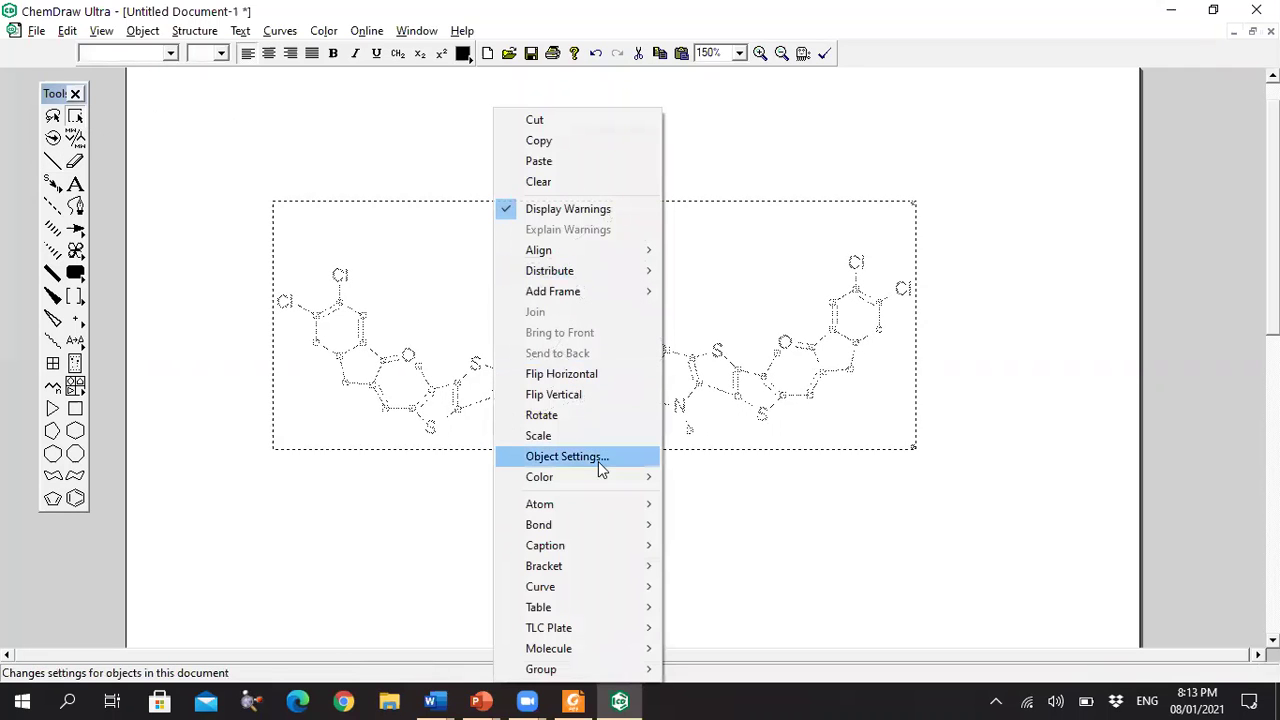
mouse_move(638, 256)
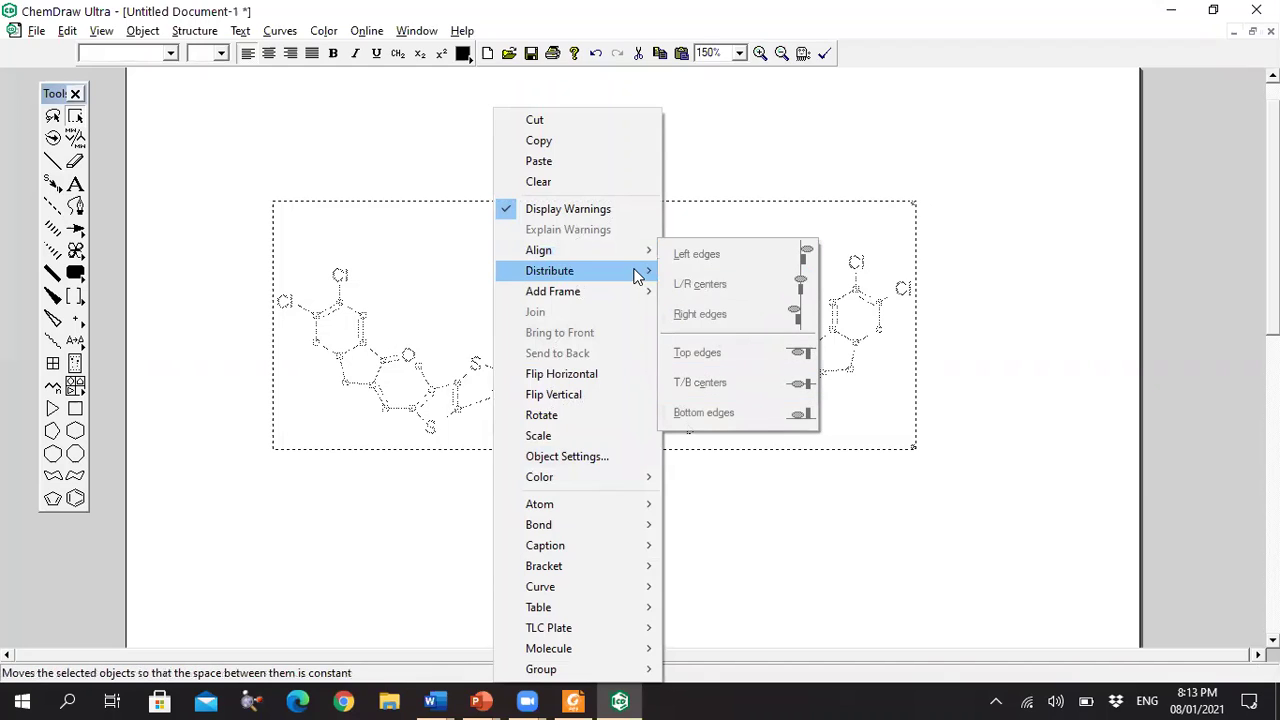
mouse_move(655, 275)
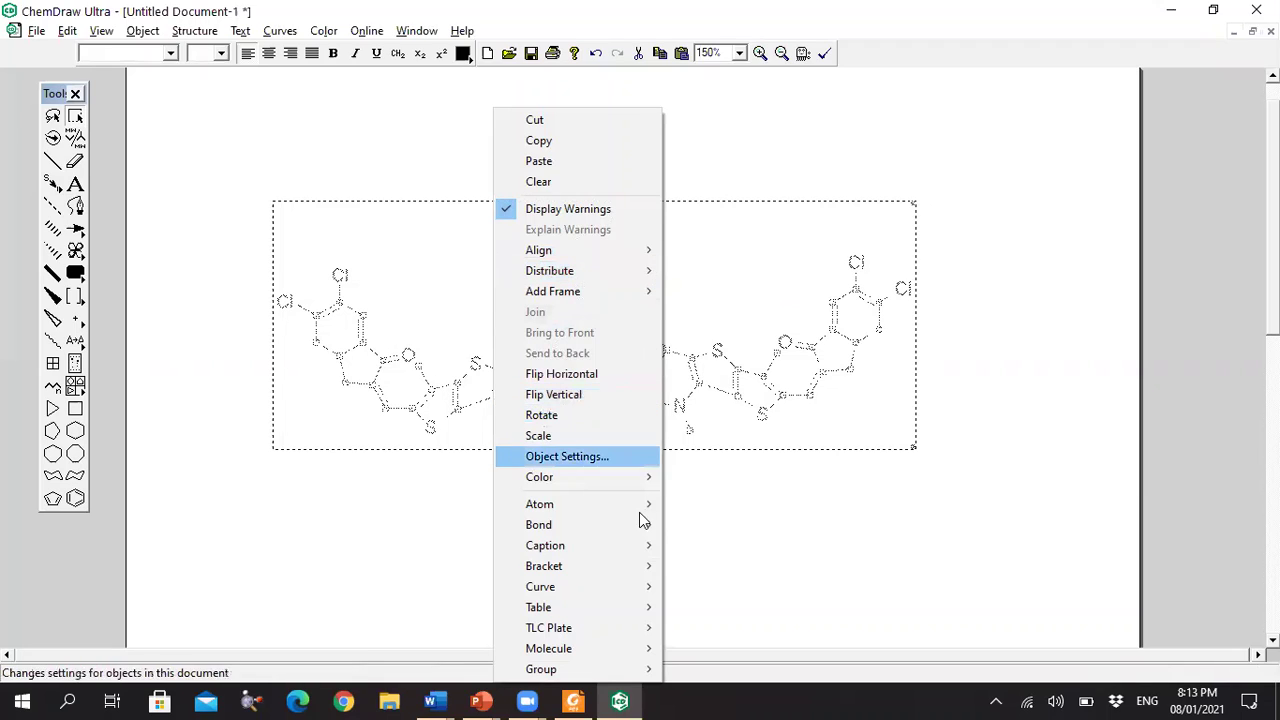
mouse_move(646, 652)
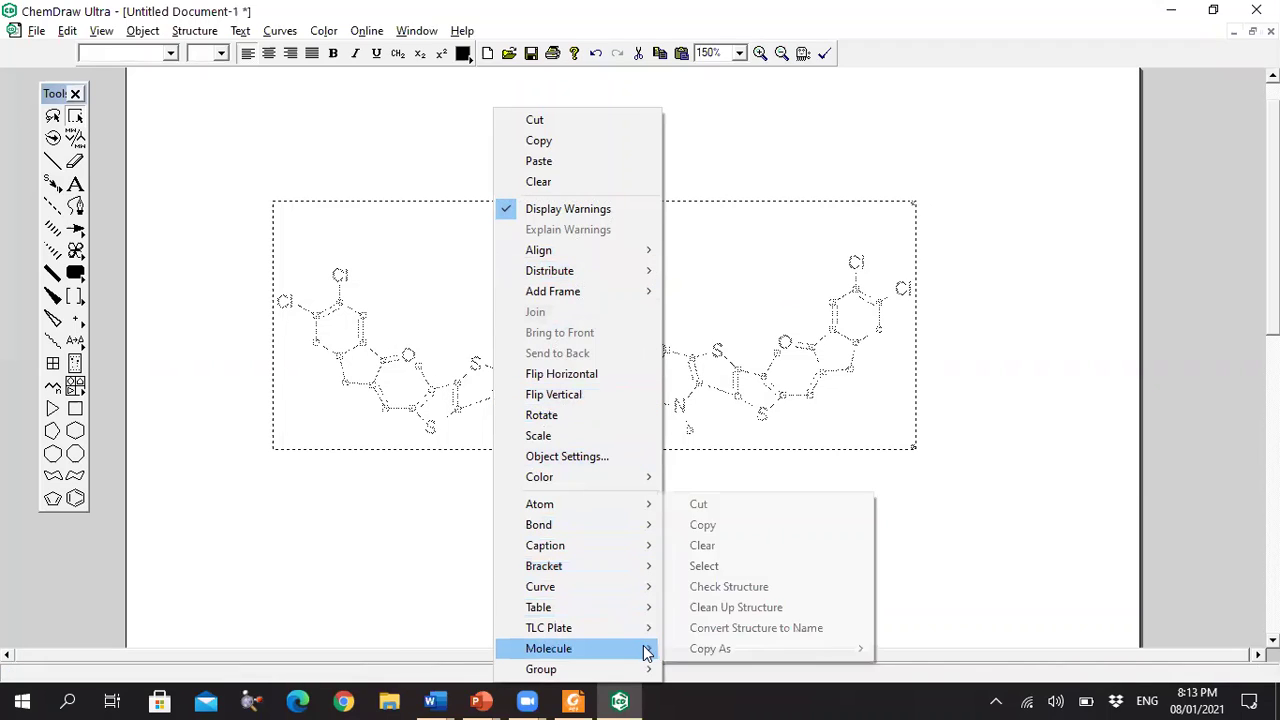
left_click(722, 610)
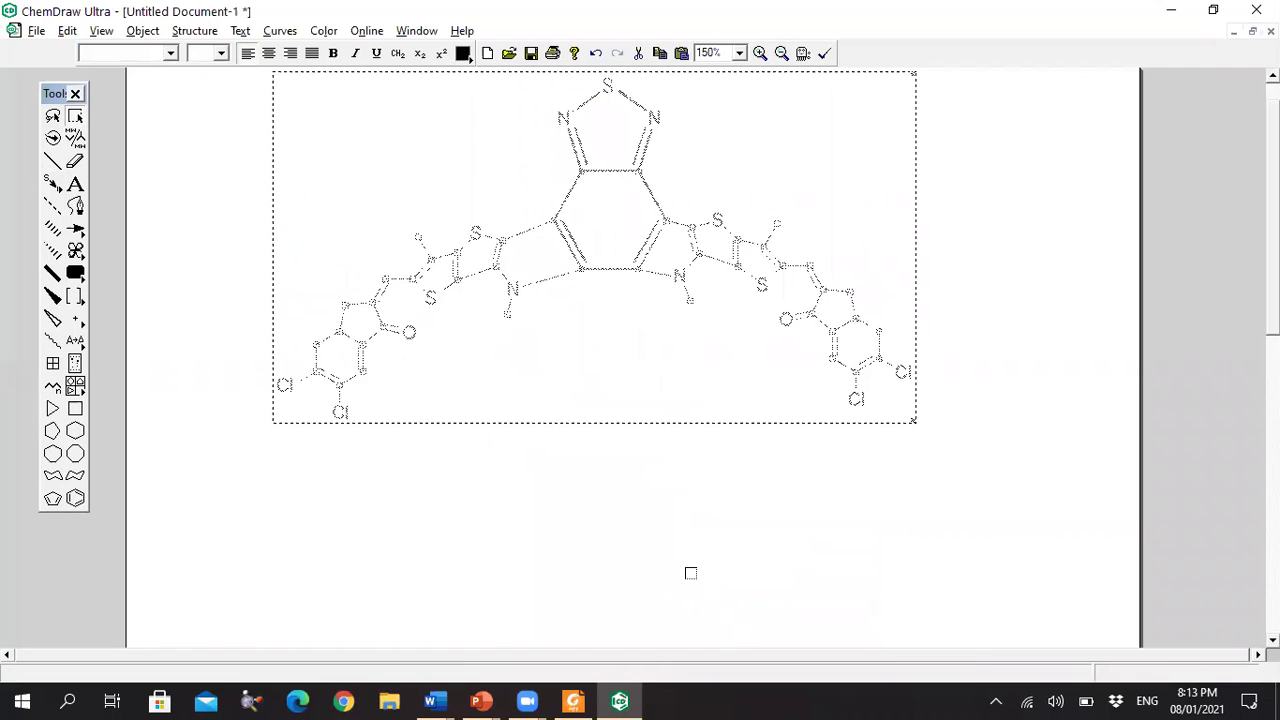
left_click(690, 573)
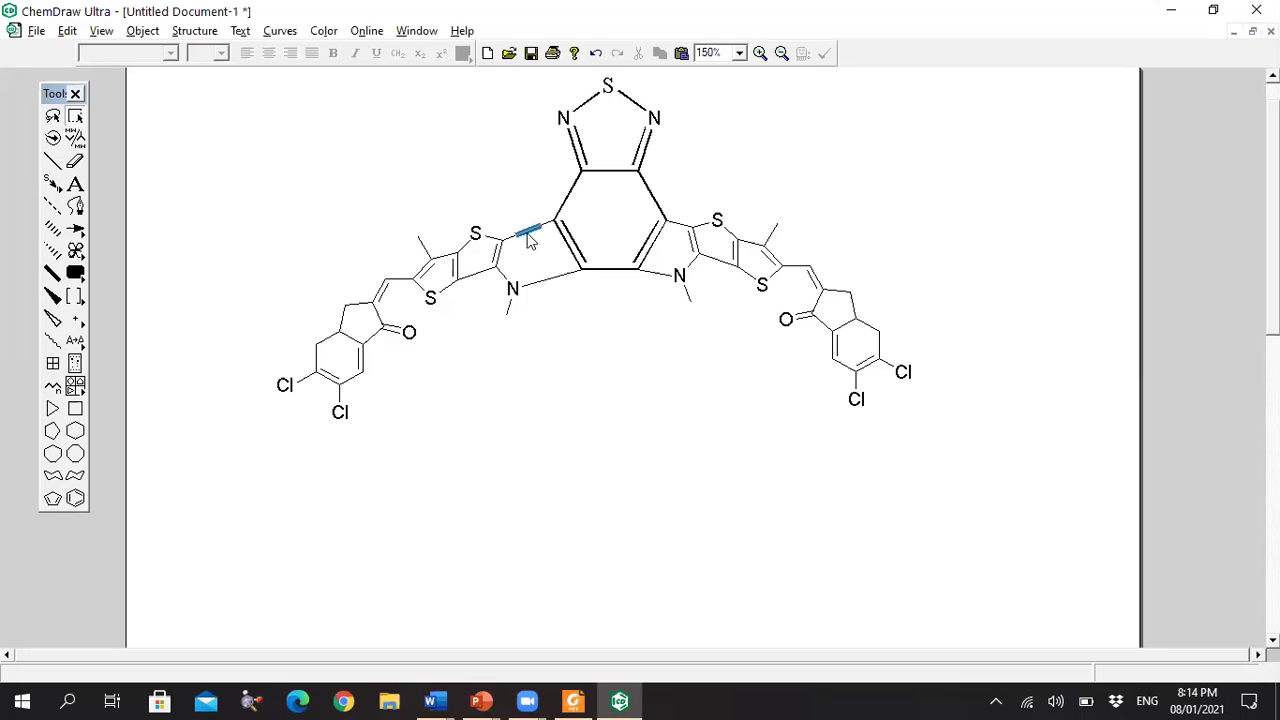
Step: Select only the side arm left of the core and move it slightly closer to the central ring
left_click(52, 116)
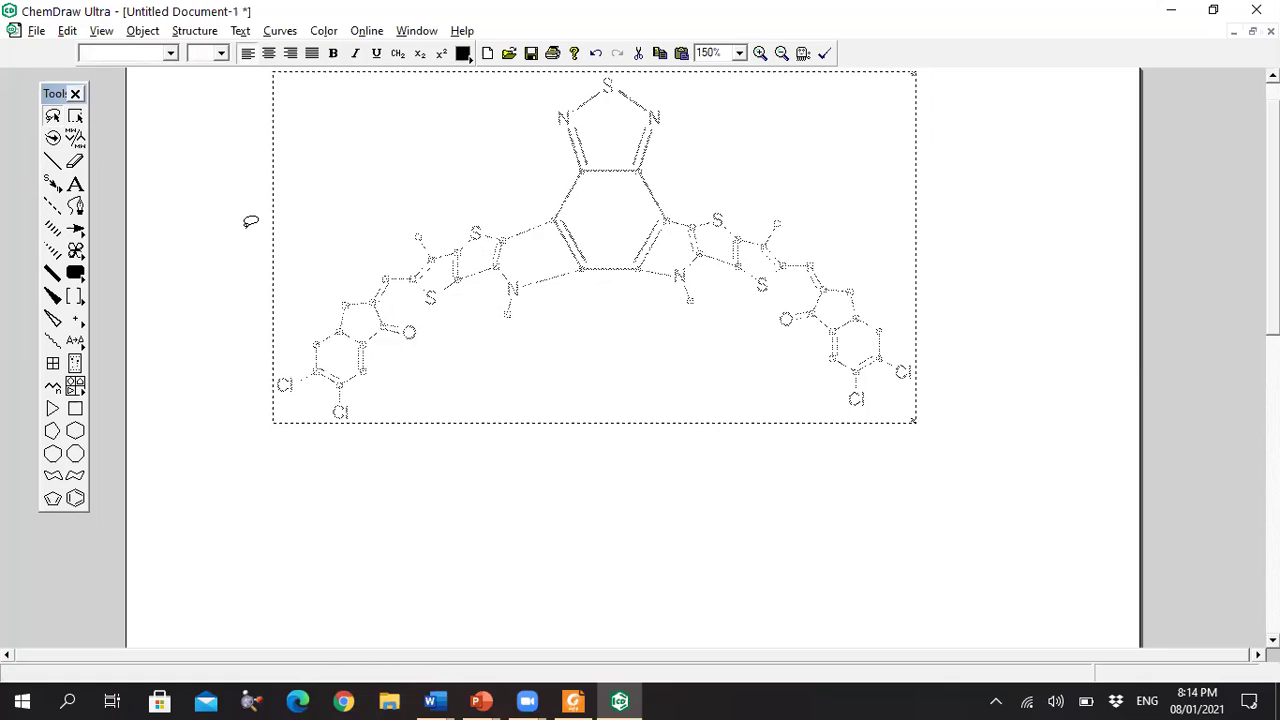
mouse_move(257, 220)
left_mouse_down()
mouse_move(419, 195)
mouse_move(500, 204)
mouse_move(560, 284)
mouse_move(530, 434)
mouse_move(281, 463)
mouse_move(274, 166)
left_mouse_up()
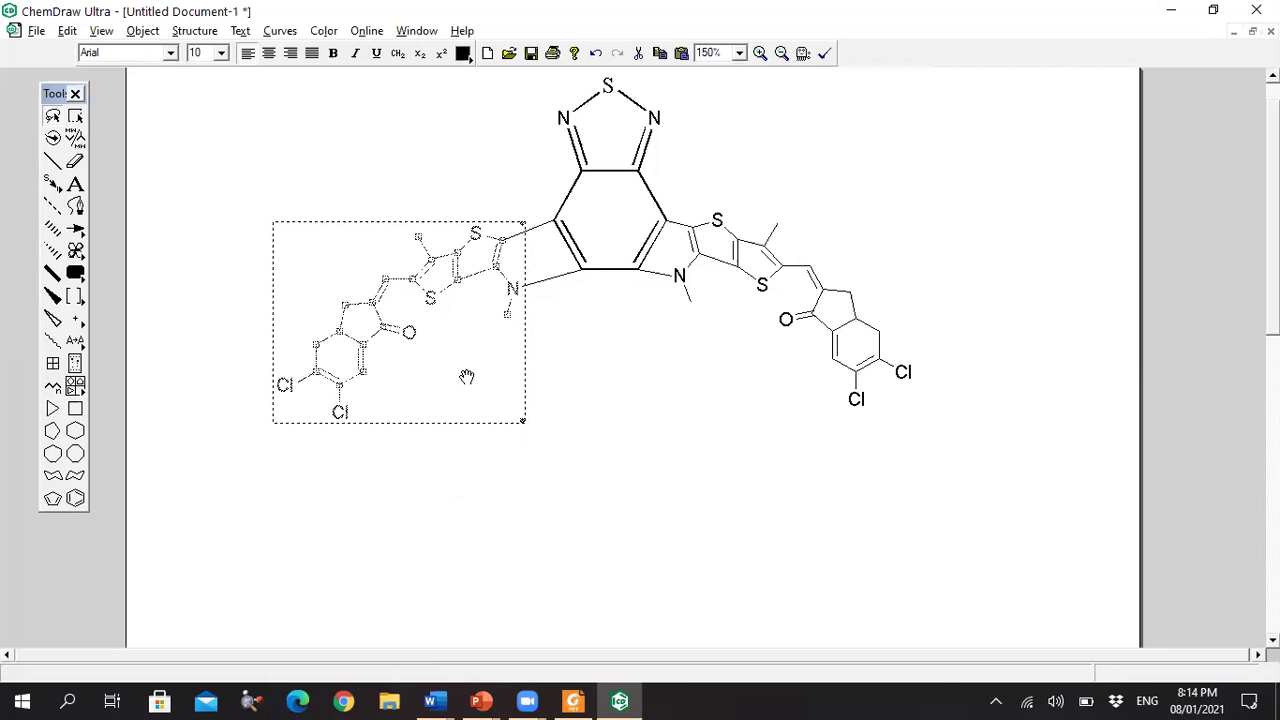
left_click_drag(469, 377, 490, 376)
left_click(736, 177)
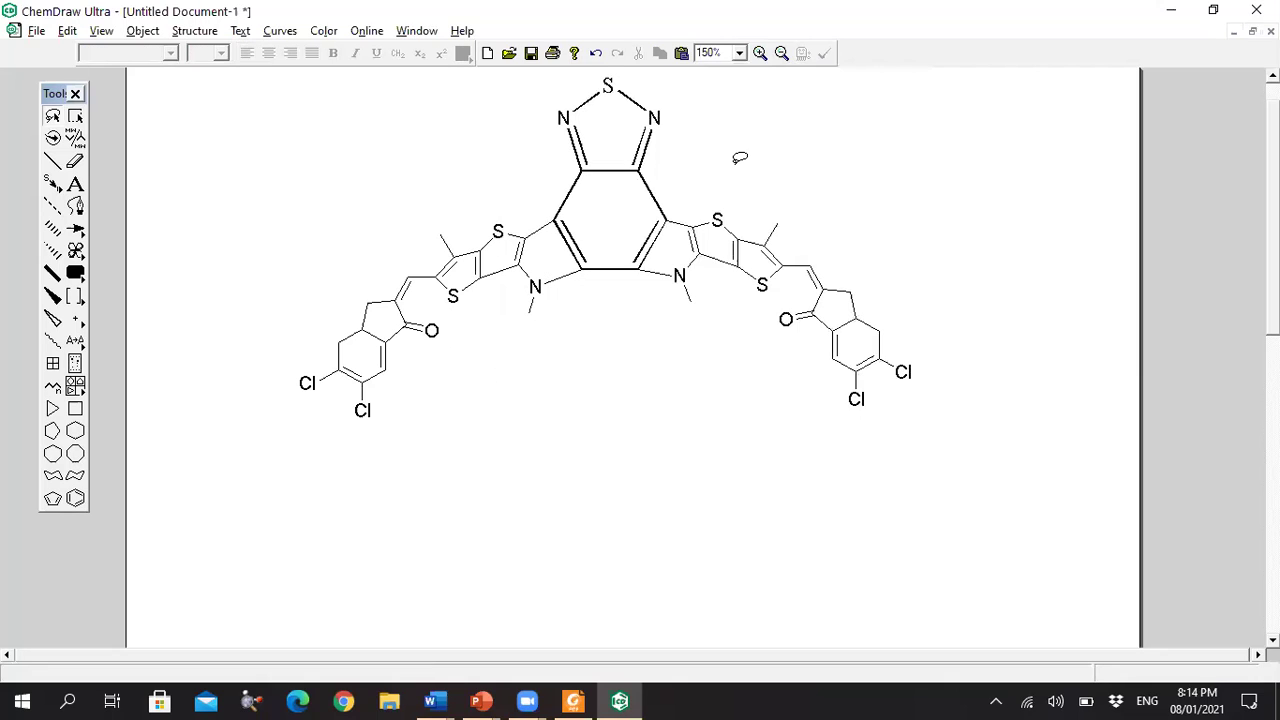
Step: Zoom the page out to 100% and label the methyl group on the left arm's thiophene as C2H5
scroll(624, 372, "up", 1)
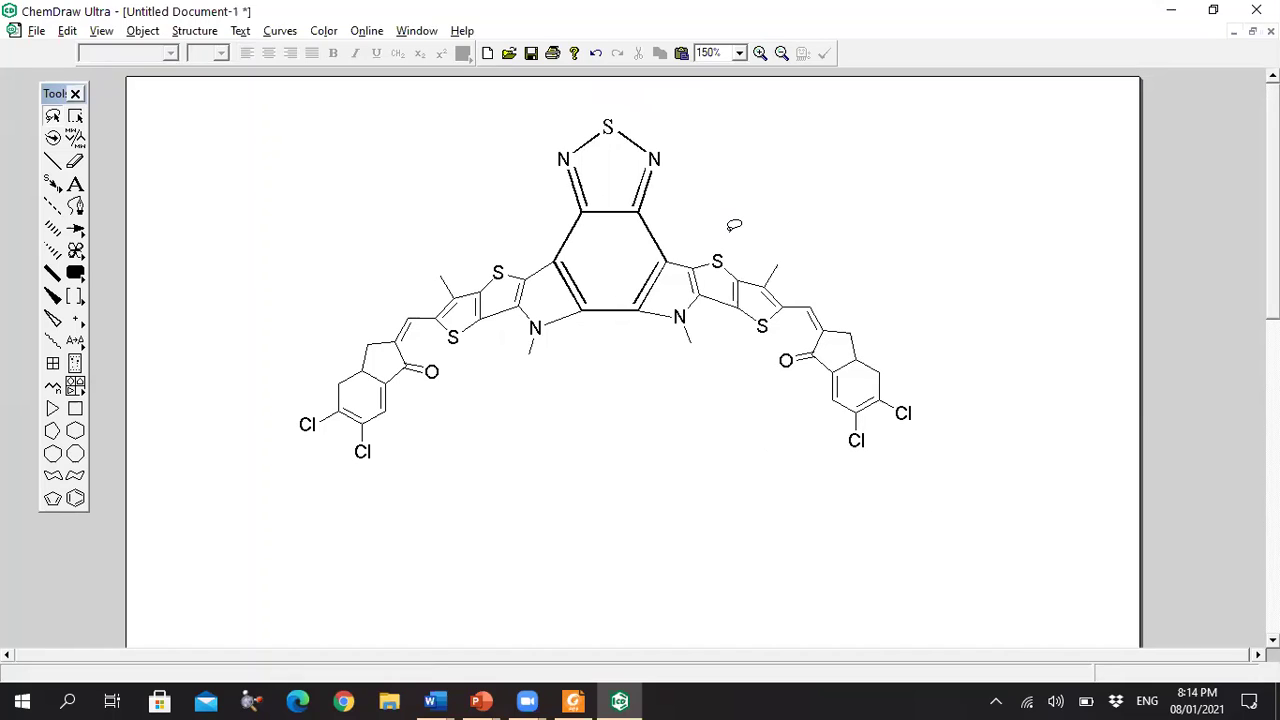
left_click(781, 52)
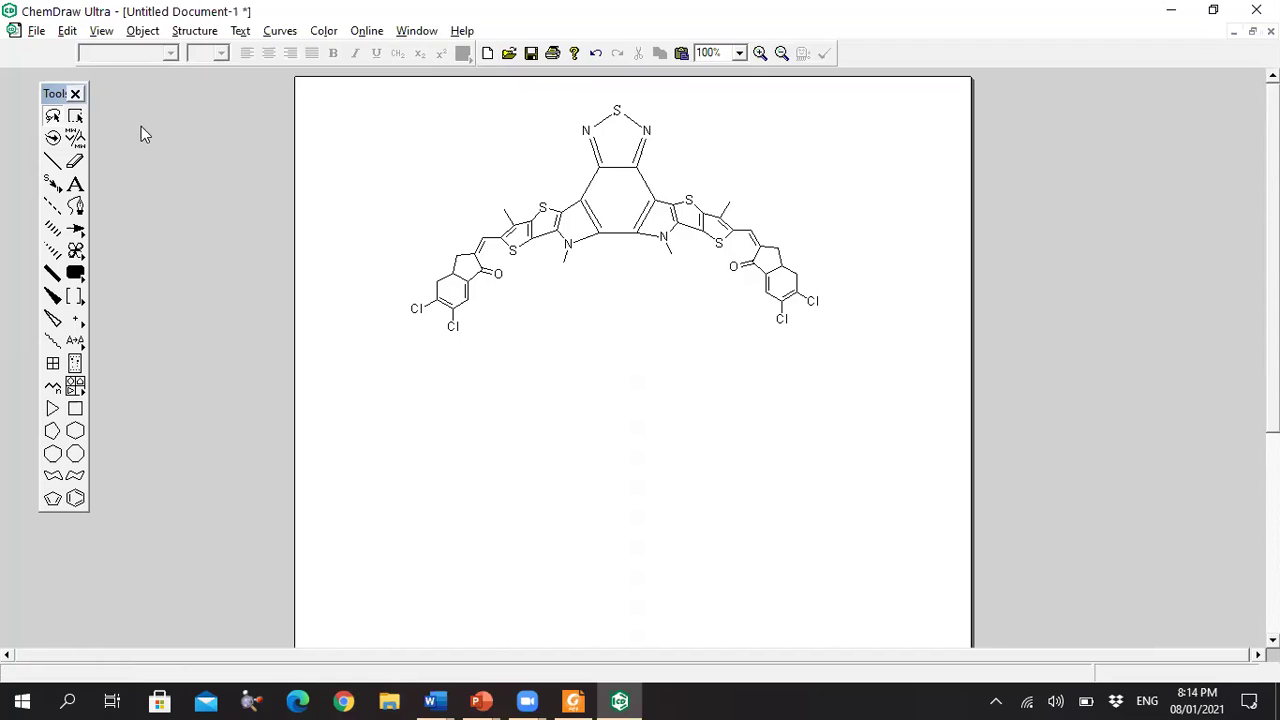
left_click(75, 205)
left_click(79, 188)
left_click(503, 206)
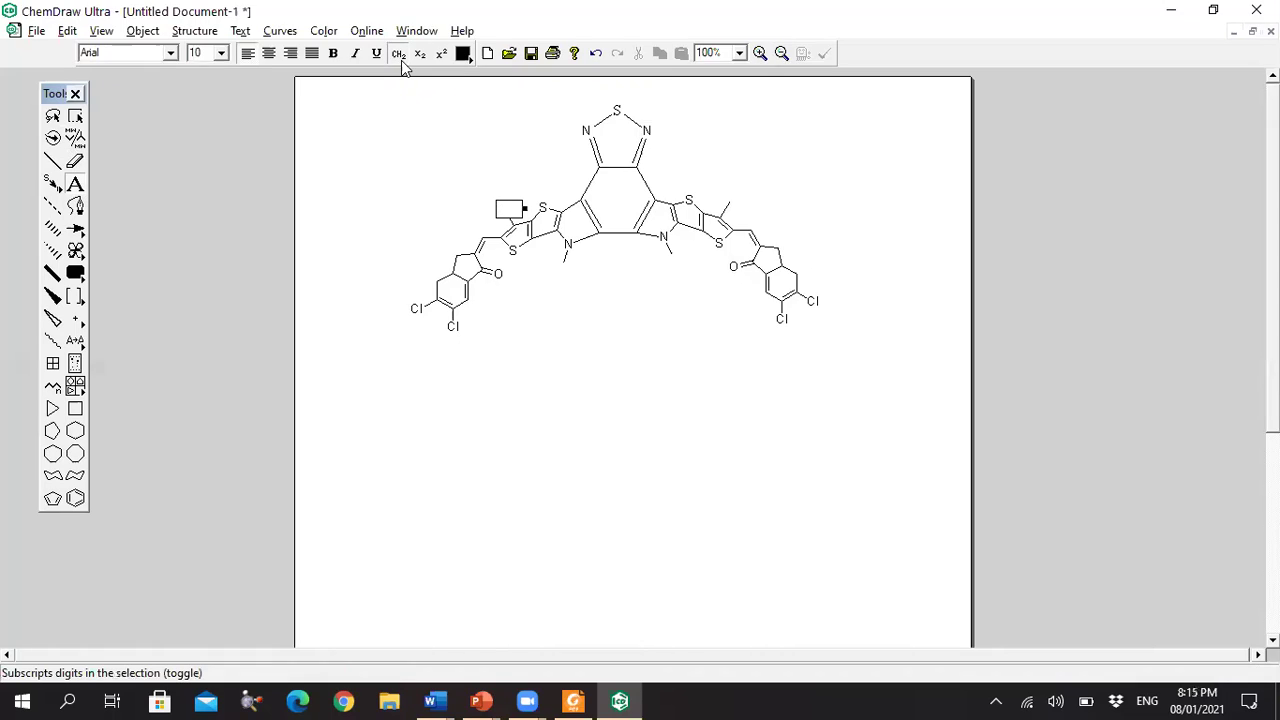
type("C2H5")
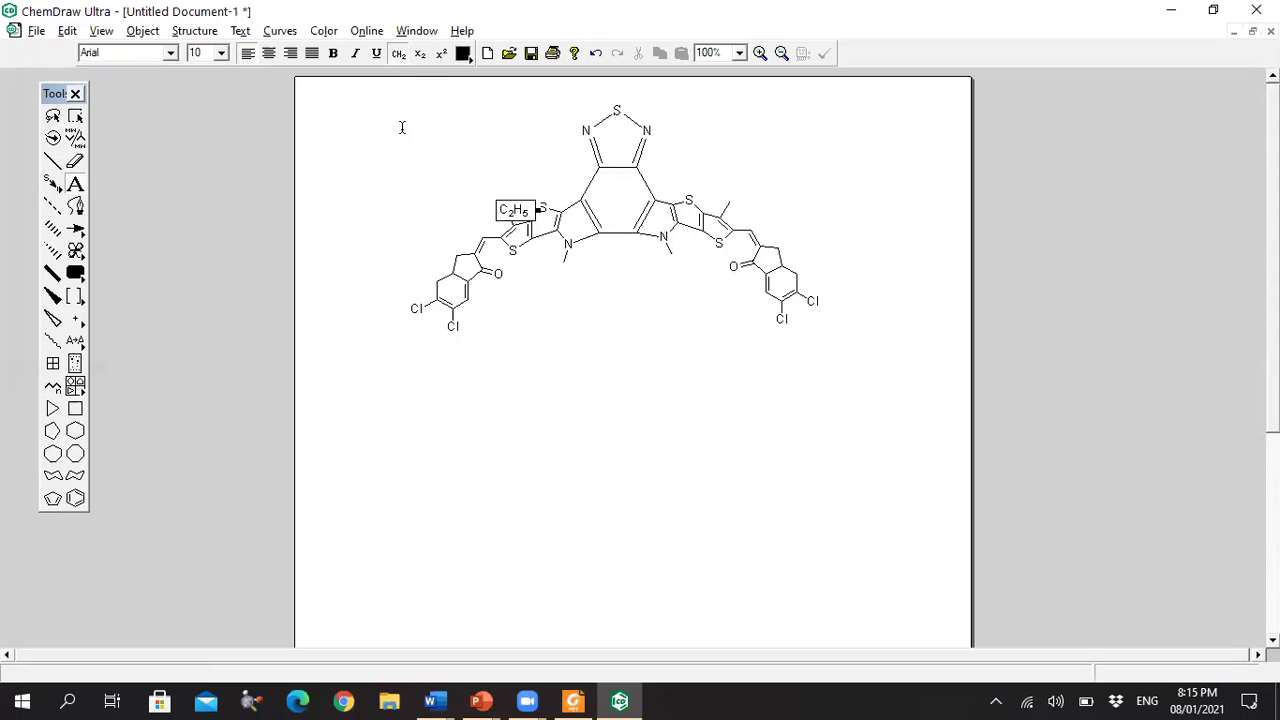
Step: Make all atom labels of the molecule bold and apply bold to the Atom Label text settings as well
double_click(76, 116)
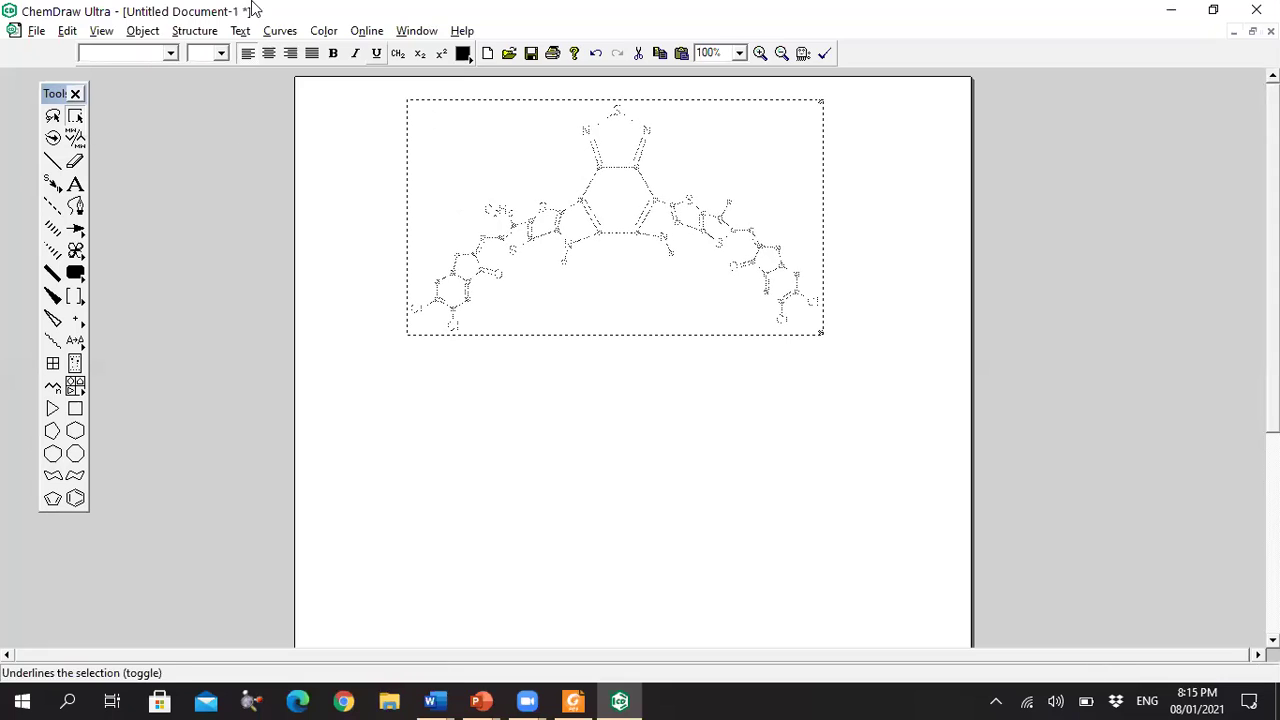
left_click(333, 53)
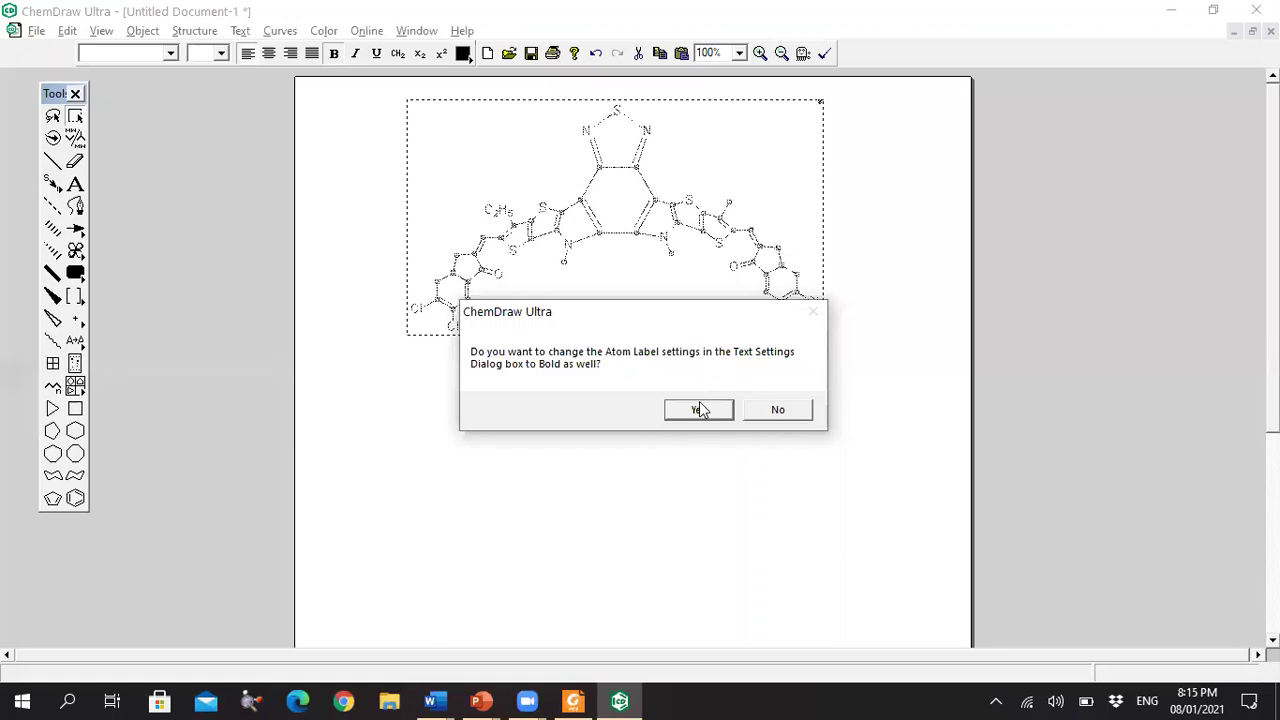
left_click(699, 408)
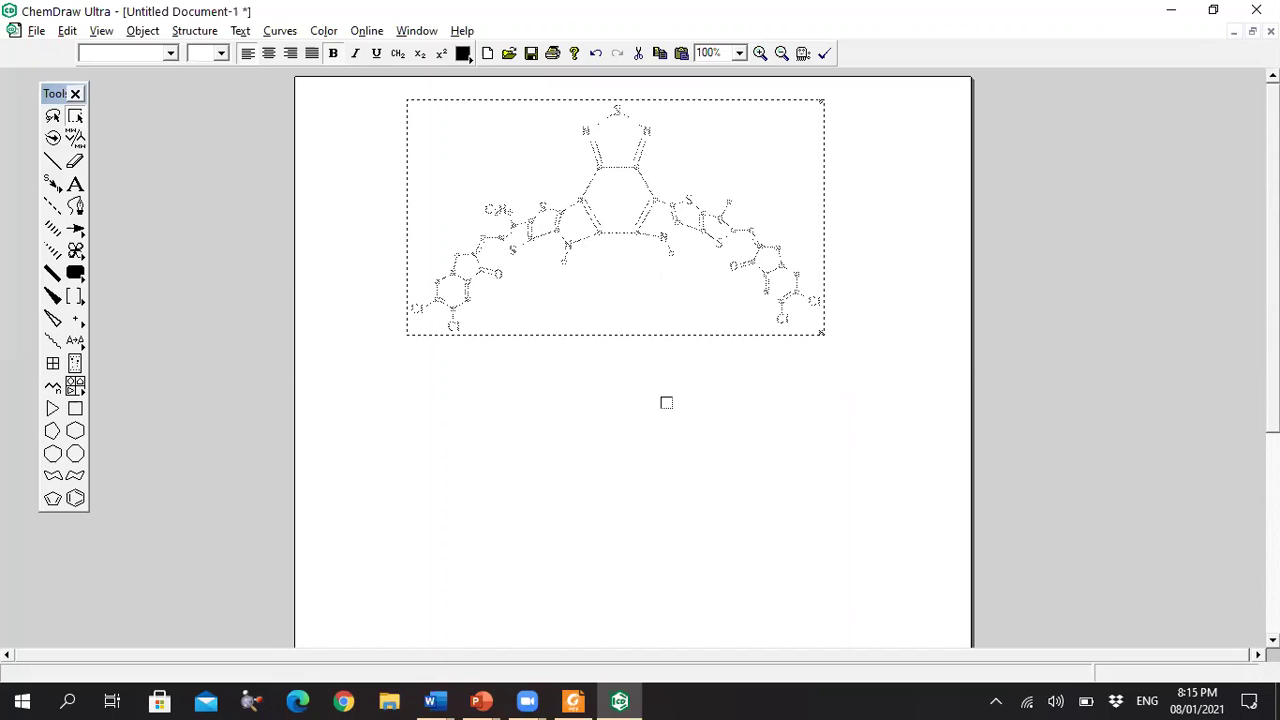
left_click(666, 402)
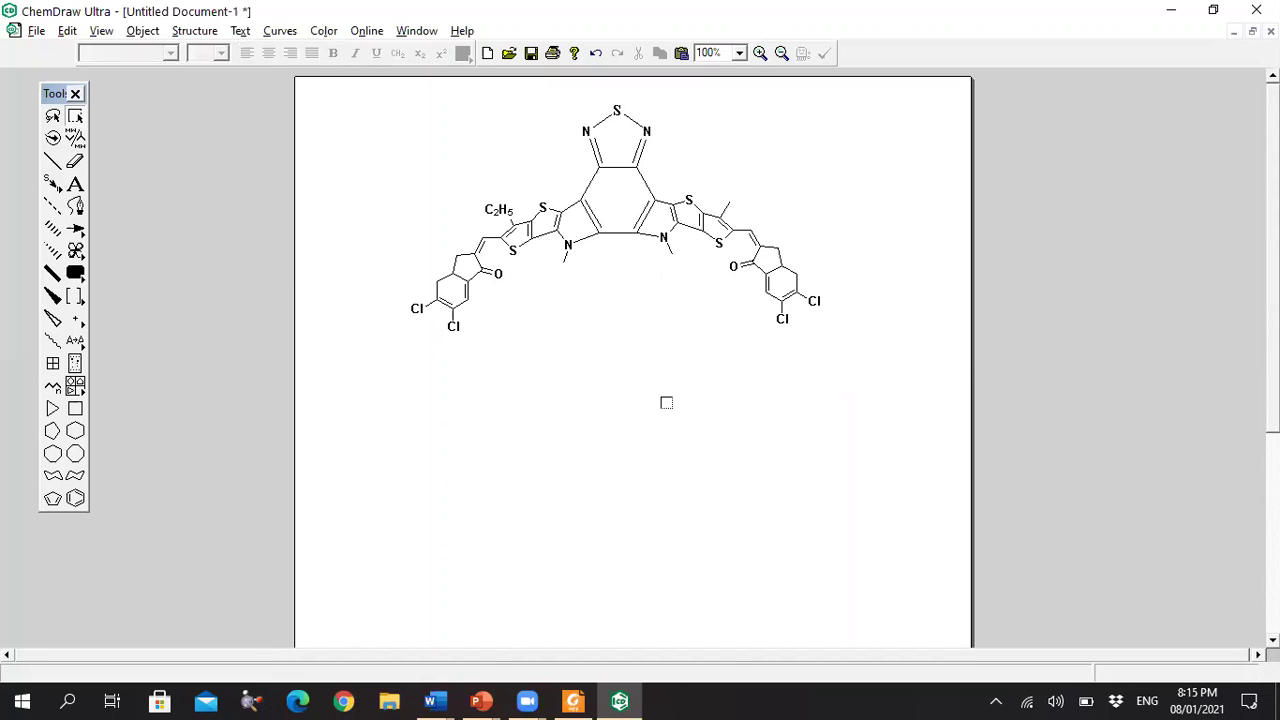
Step: Select the whole molecule and flip it horizontally
left_click(75, 118)
double_click(75, 118)
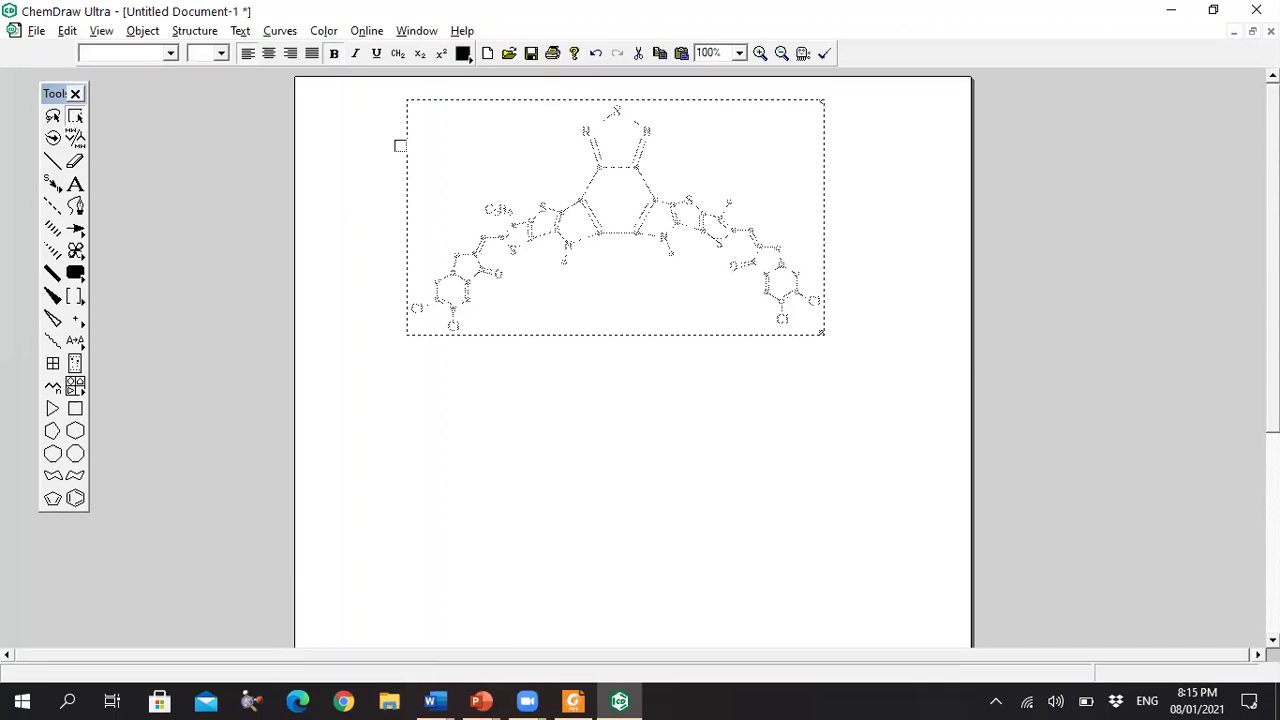
right_click(522, 145)
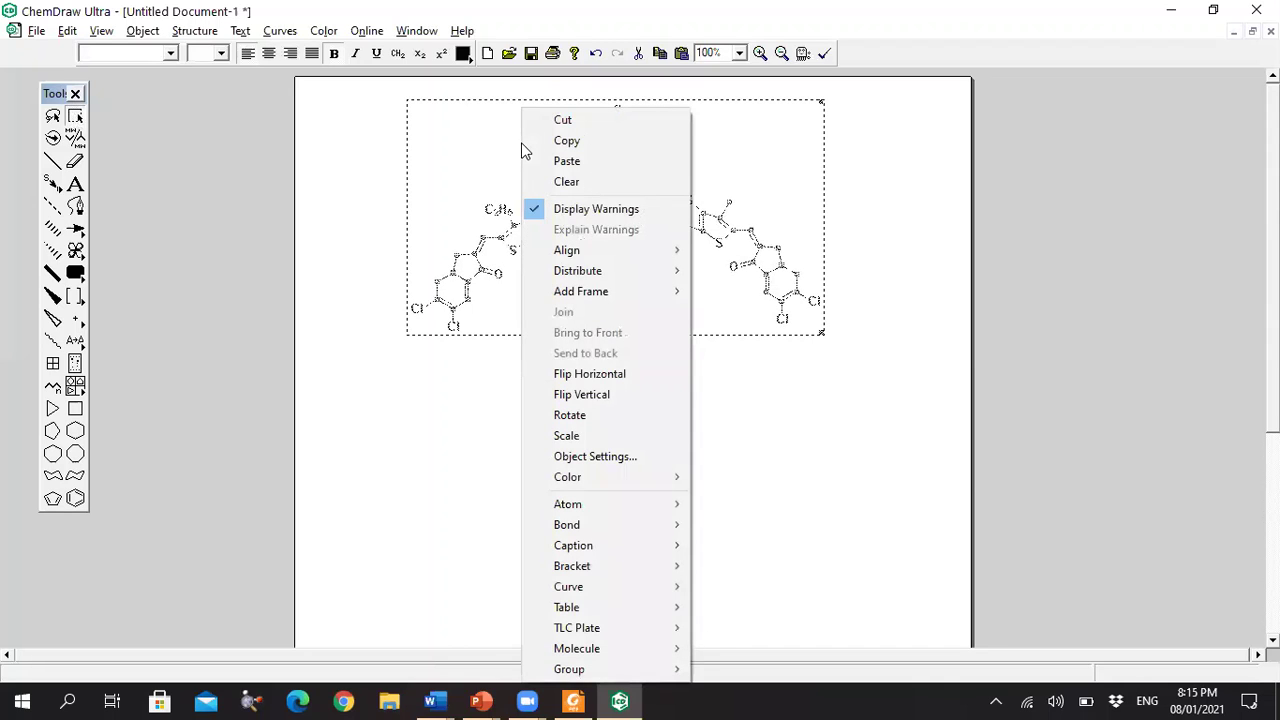
mouse_move(638, 578)
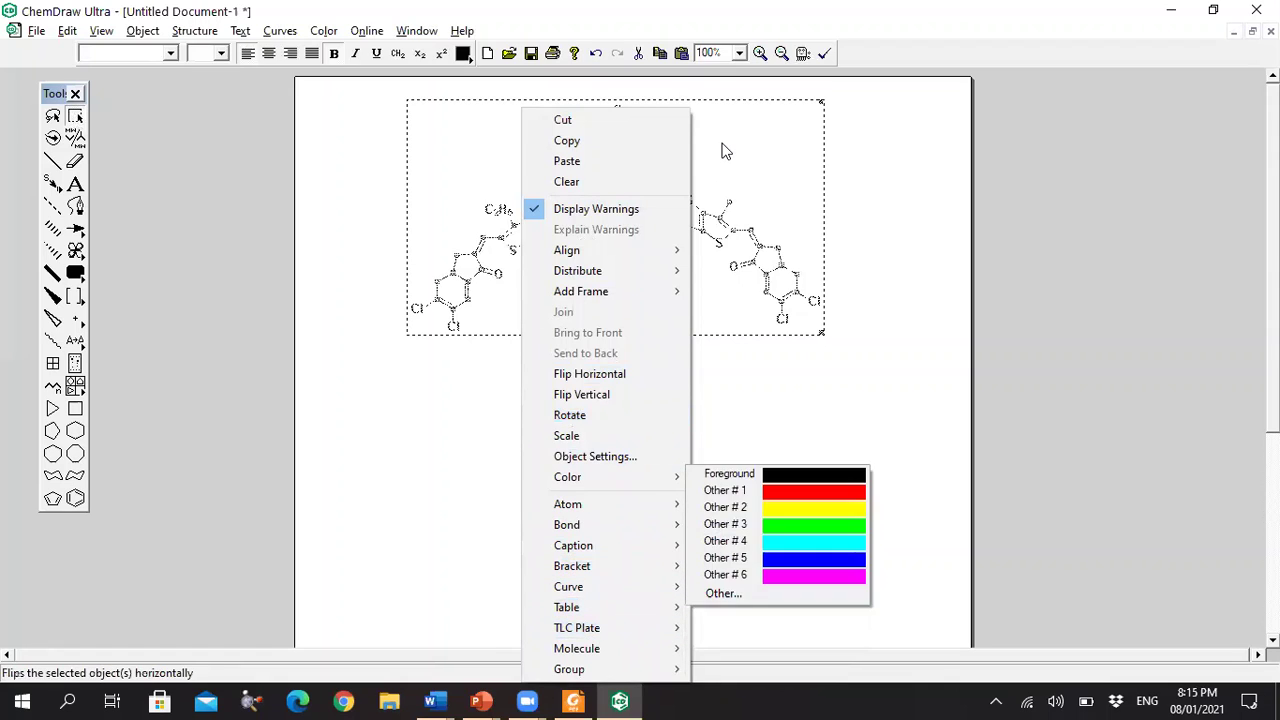
left_click(723, 149)
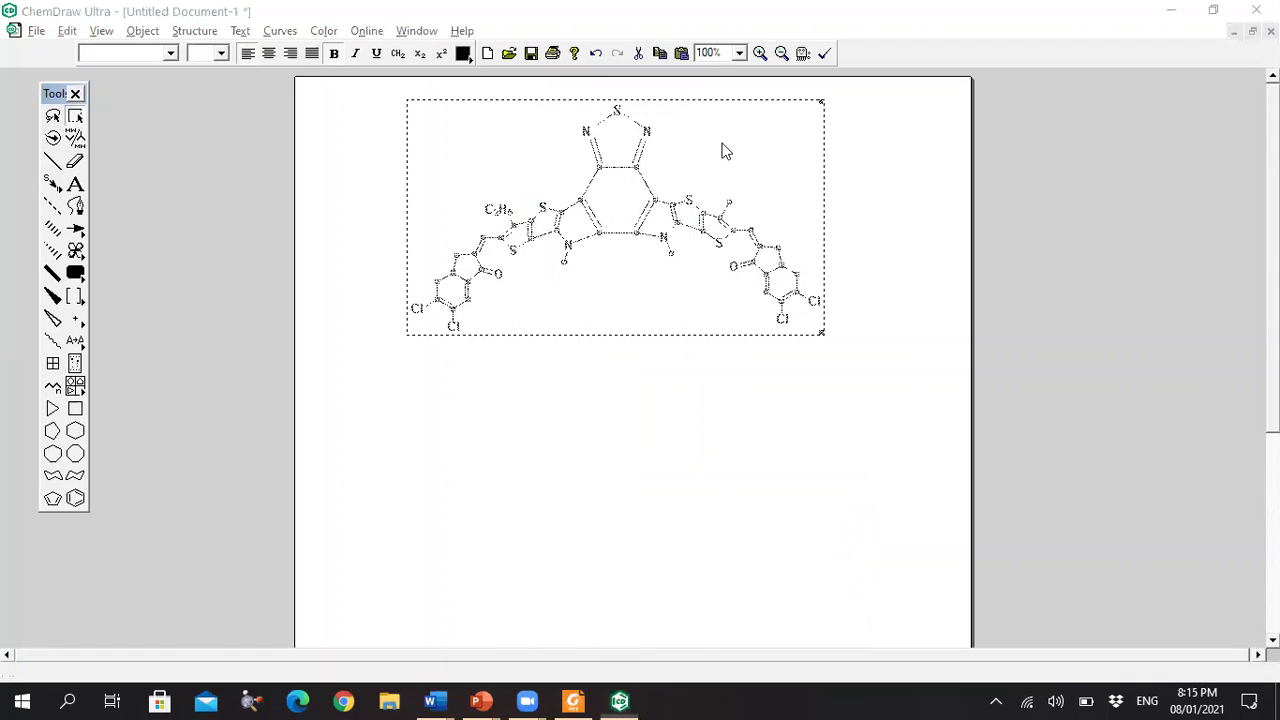
right_click(634, 310)
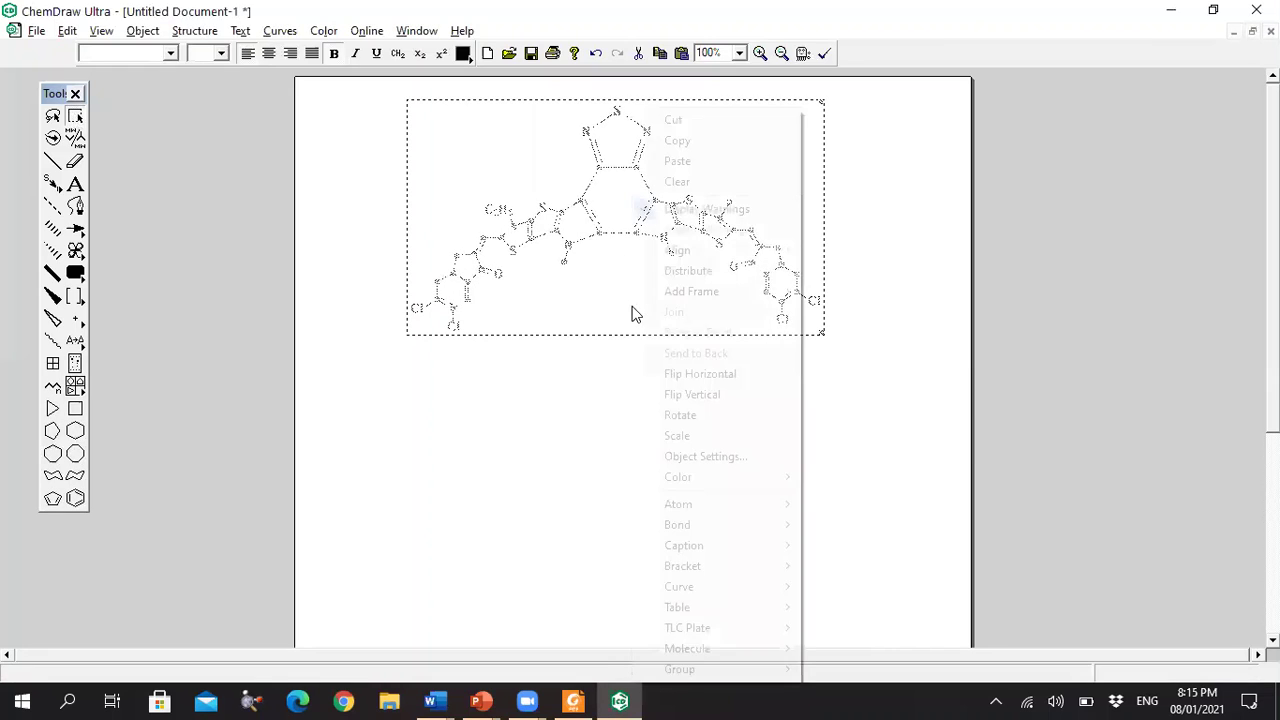
left_click(712, 371)
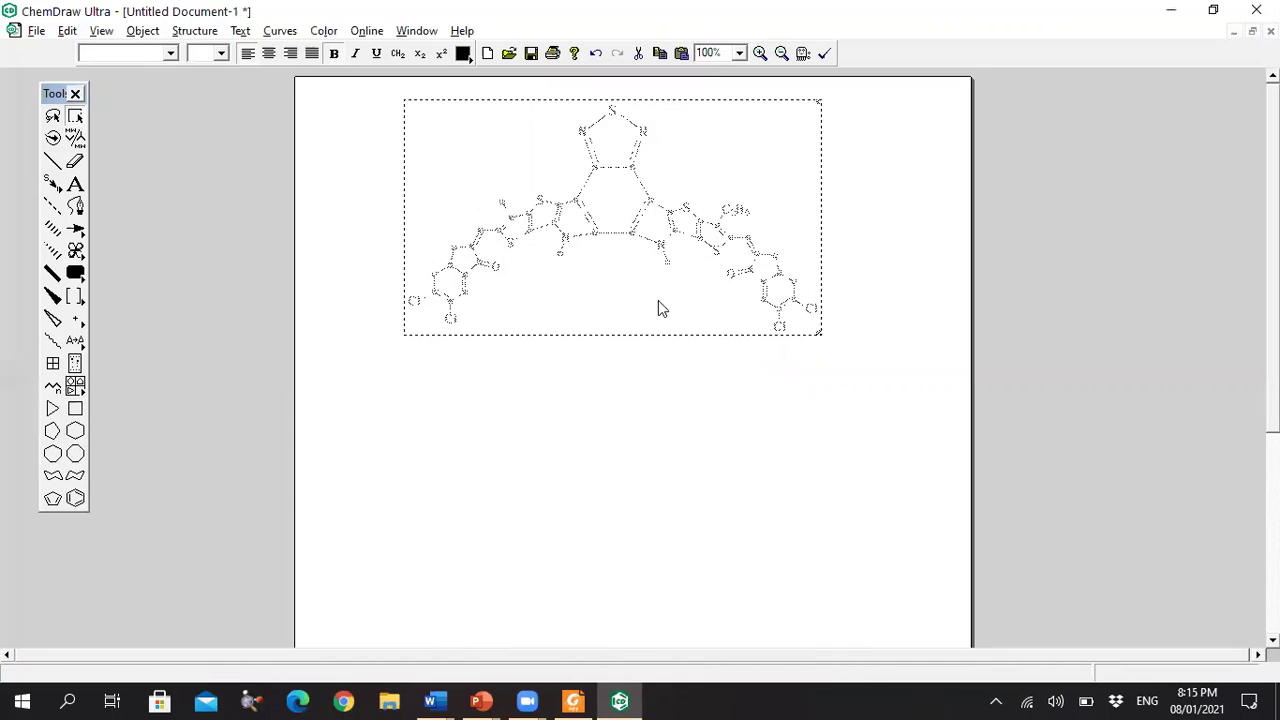
Step: Flip the molecule vertically and flip it back upright
right_click(658, 300)
left_click(729, 394)
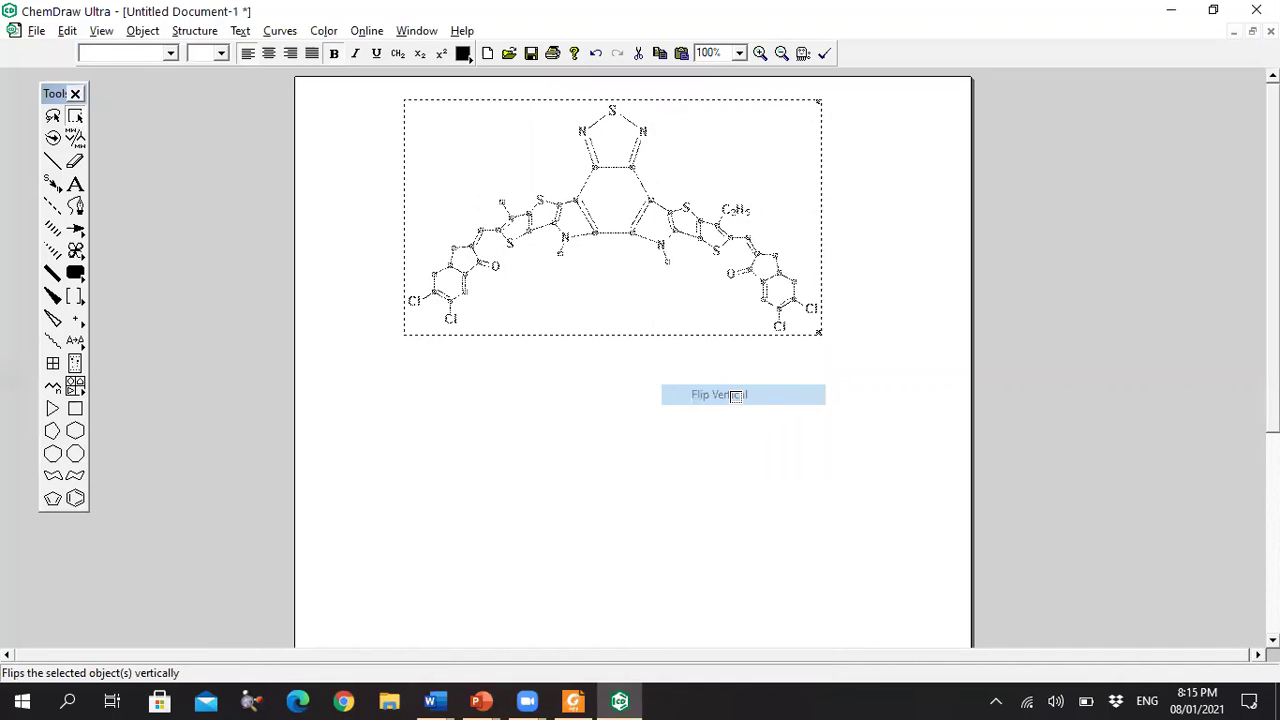
right_click(686, 313)
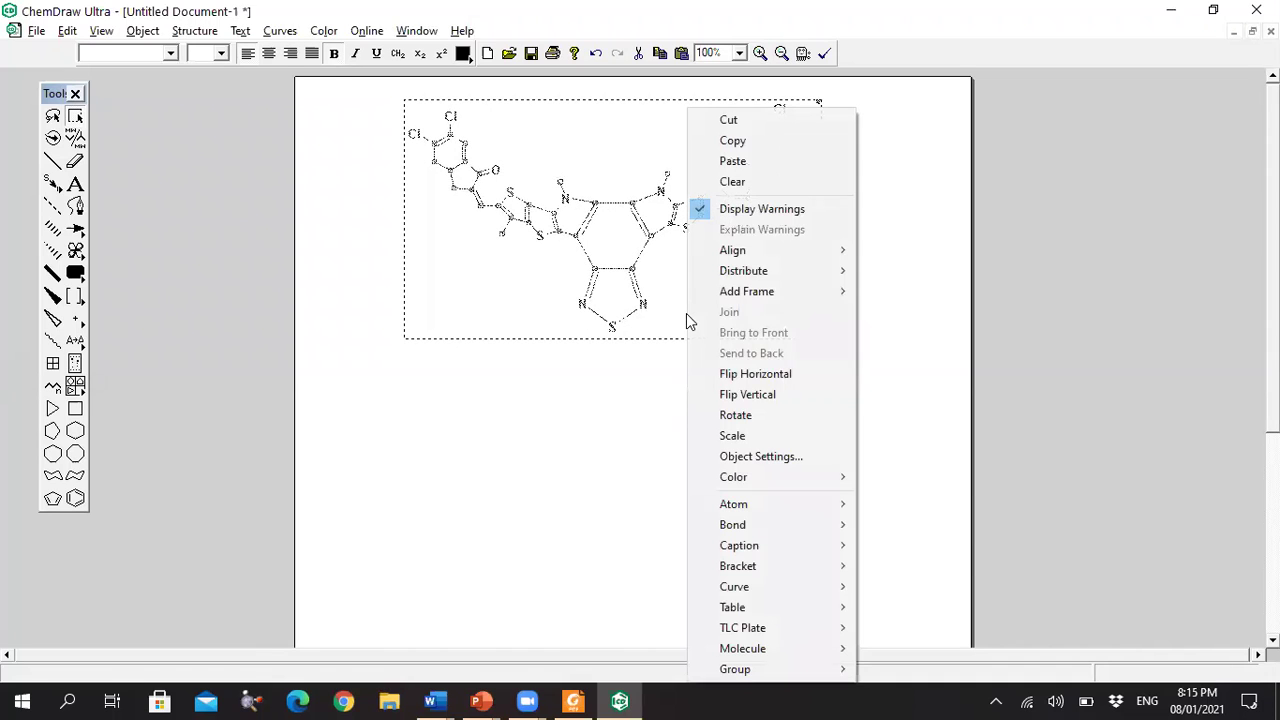
left_click(792, 395)
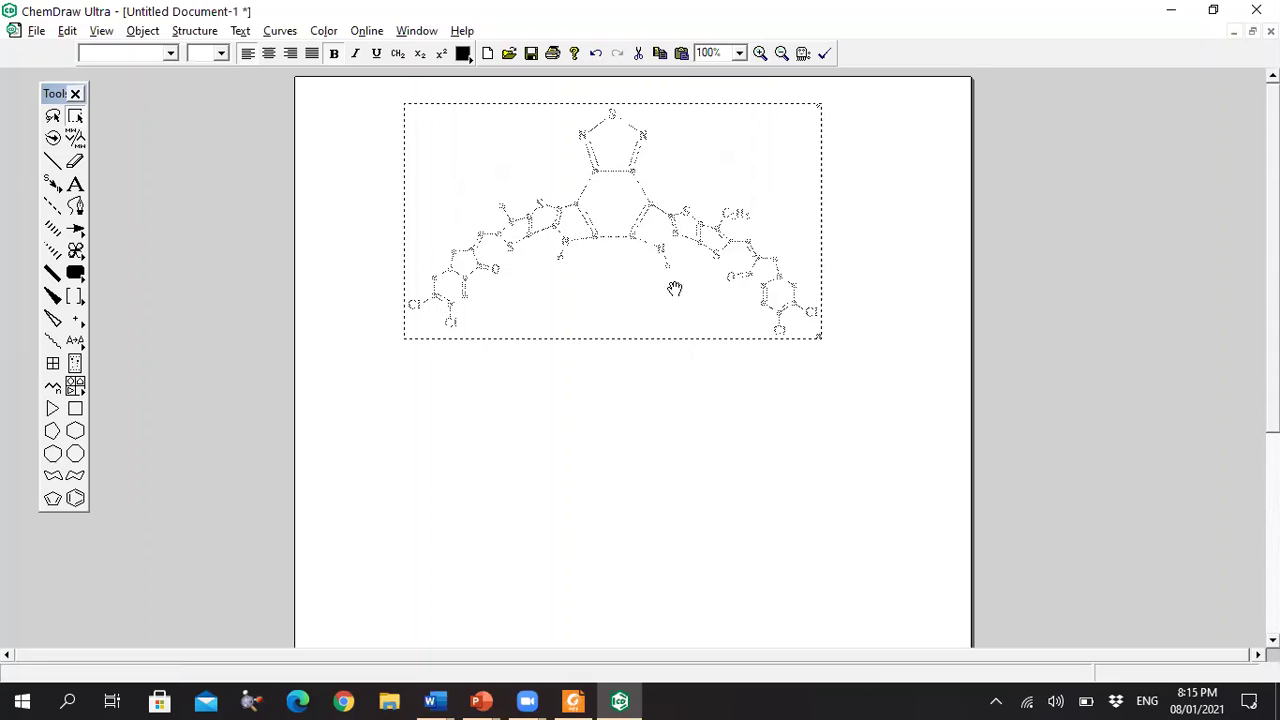
Step: Move the molecule down the page to leave free space above it, and deselect it
left_click_drag(680, 186, 678, 346)
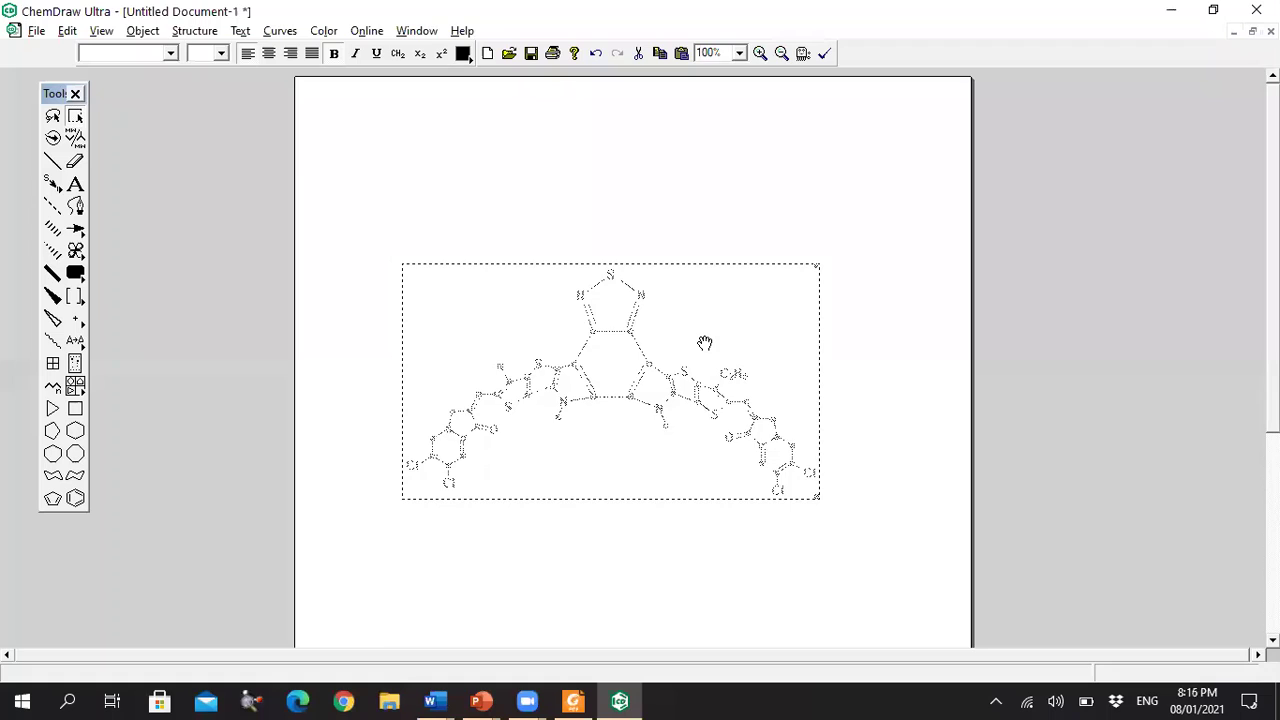
left_click(727, 227)
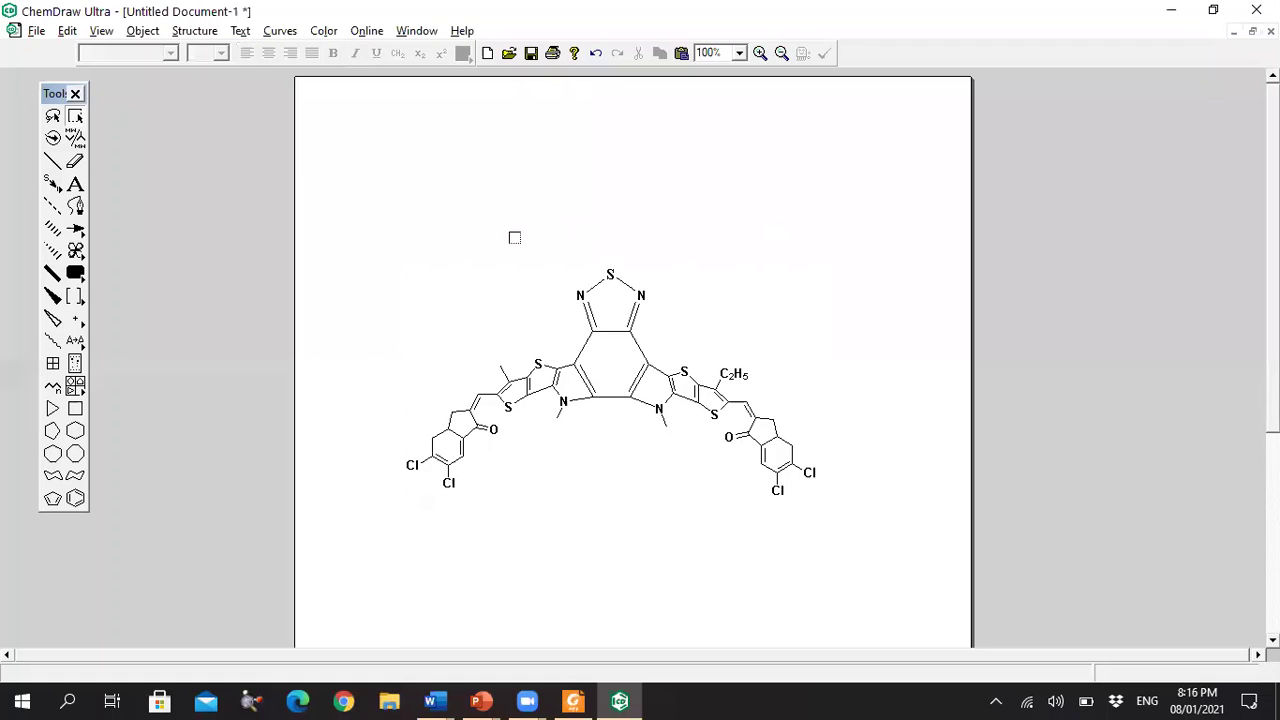
left_click_drag(572, 248, 558, 276)
Step: Draw a separate benzene ring with one bond above the large molecule and label the bond's end NH2
left_click(75, 499)
left_click(455, 147)
left_click(75, 184)
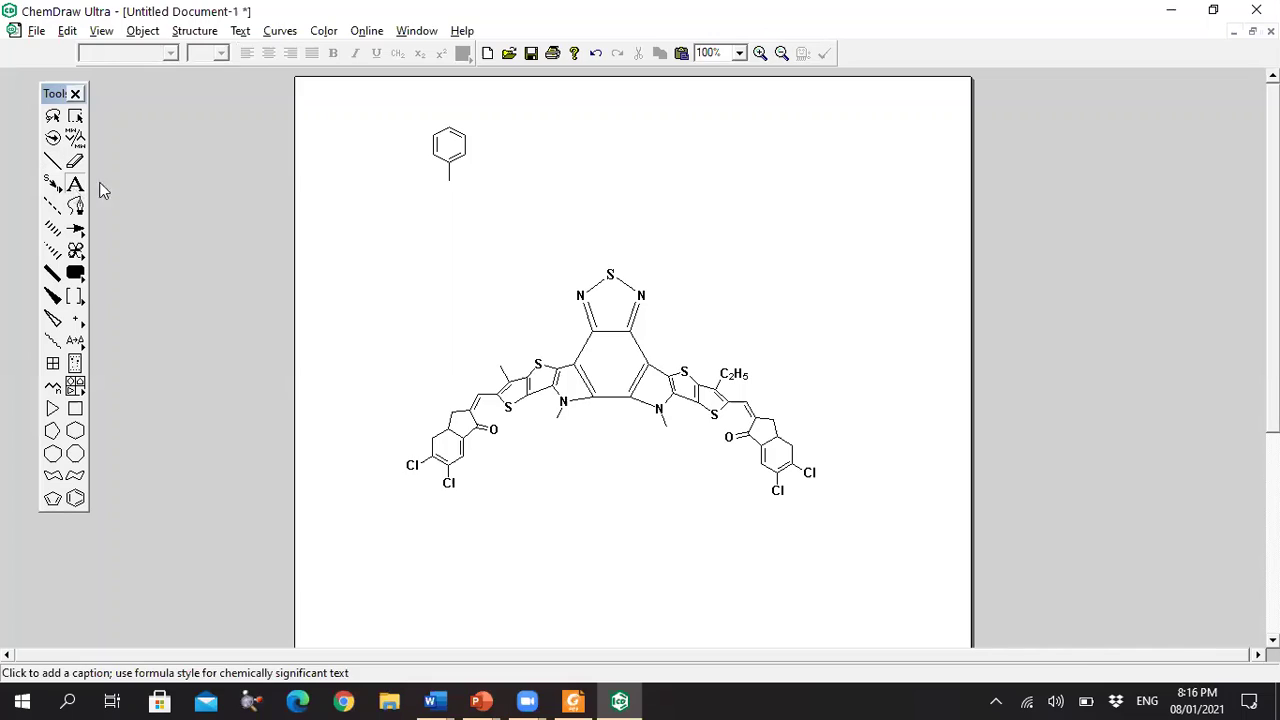
left_click(449, 180)
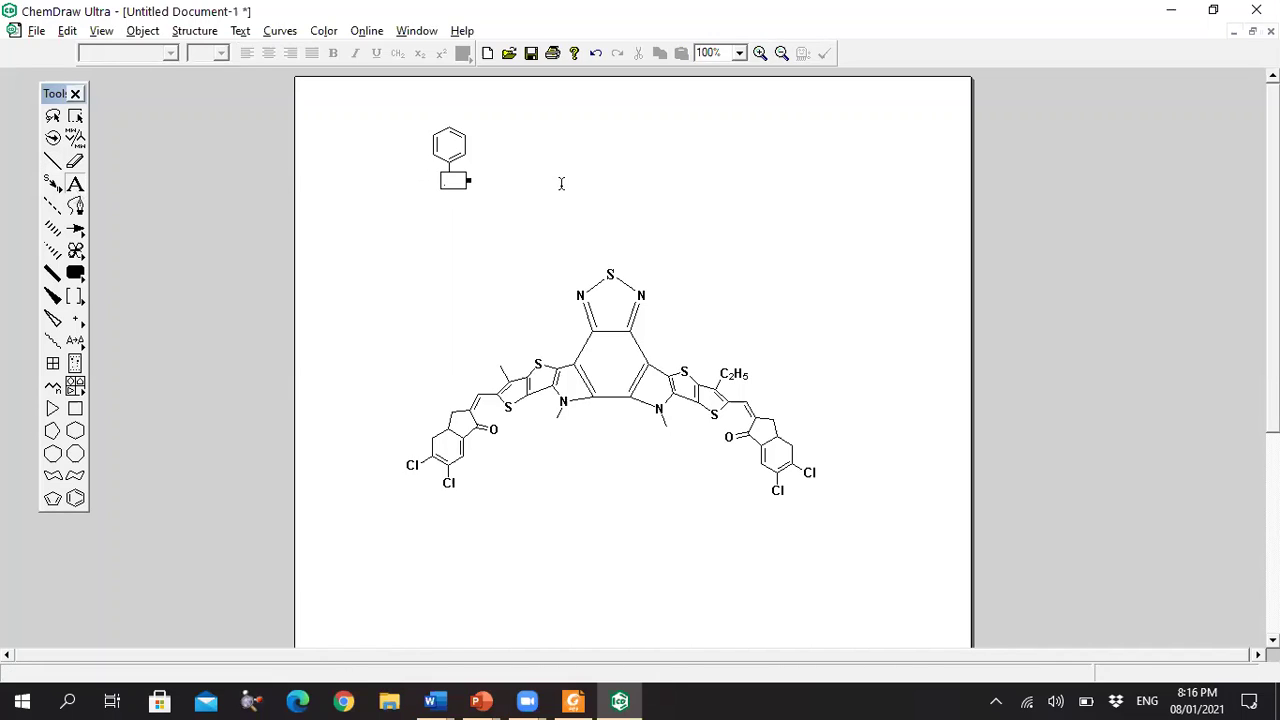
type("N")
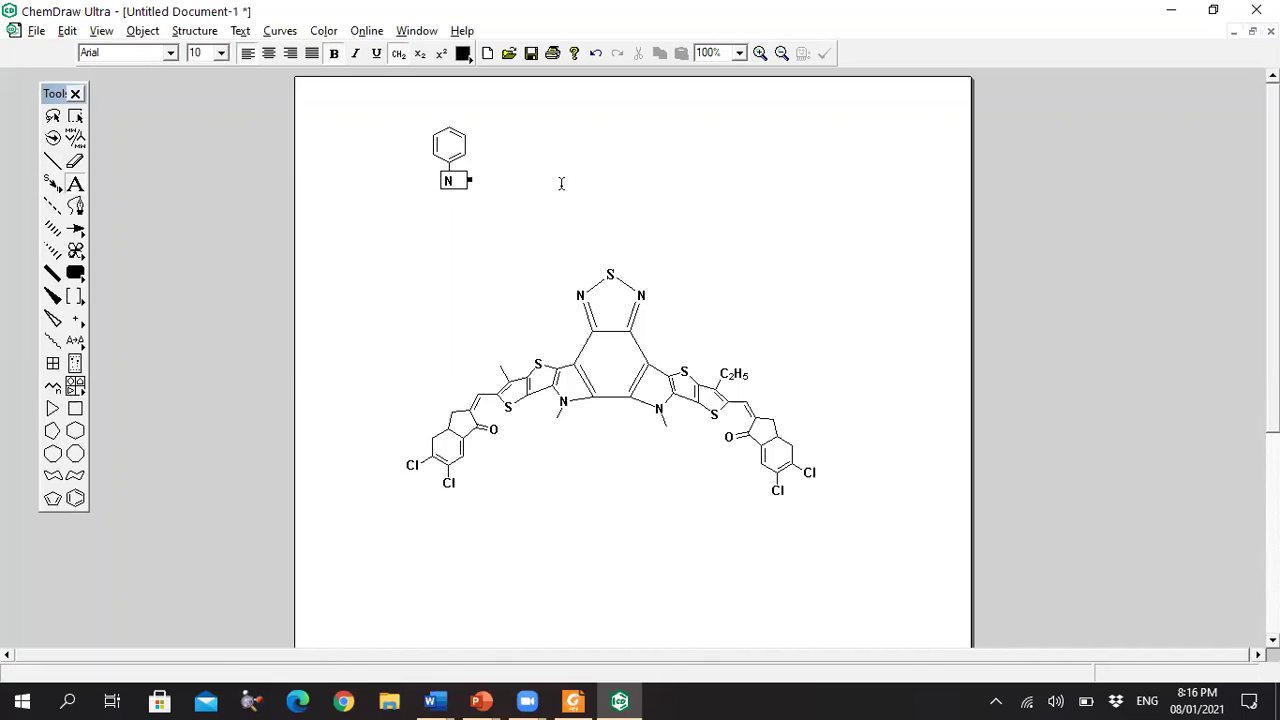
type("H2")
Step: Convert the small benzene-NH2 structure to its name as a caption below it, and deselect it
left_click(75, 116)
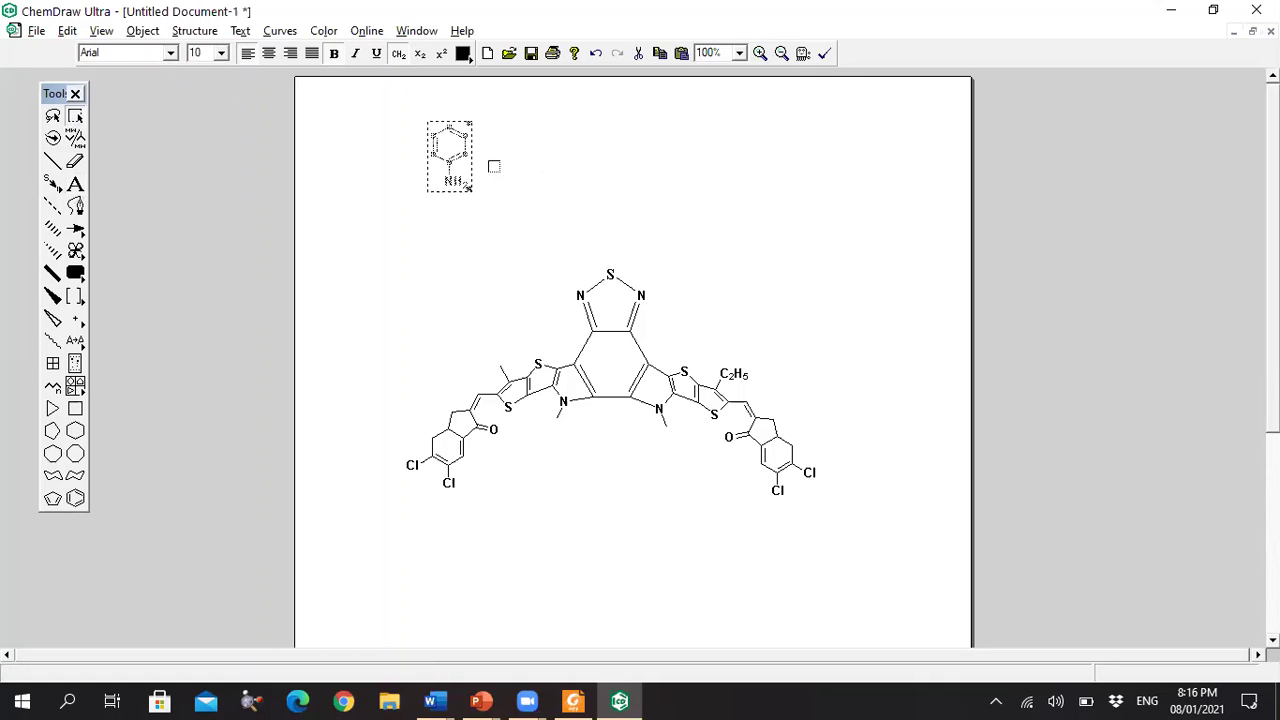
right_click(451, 155)
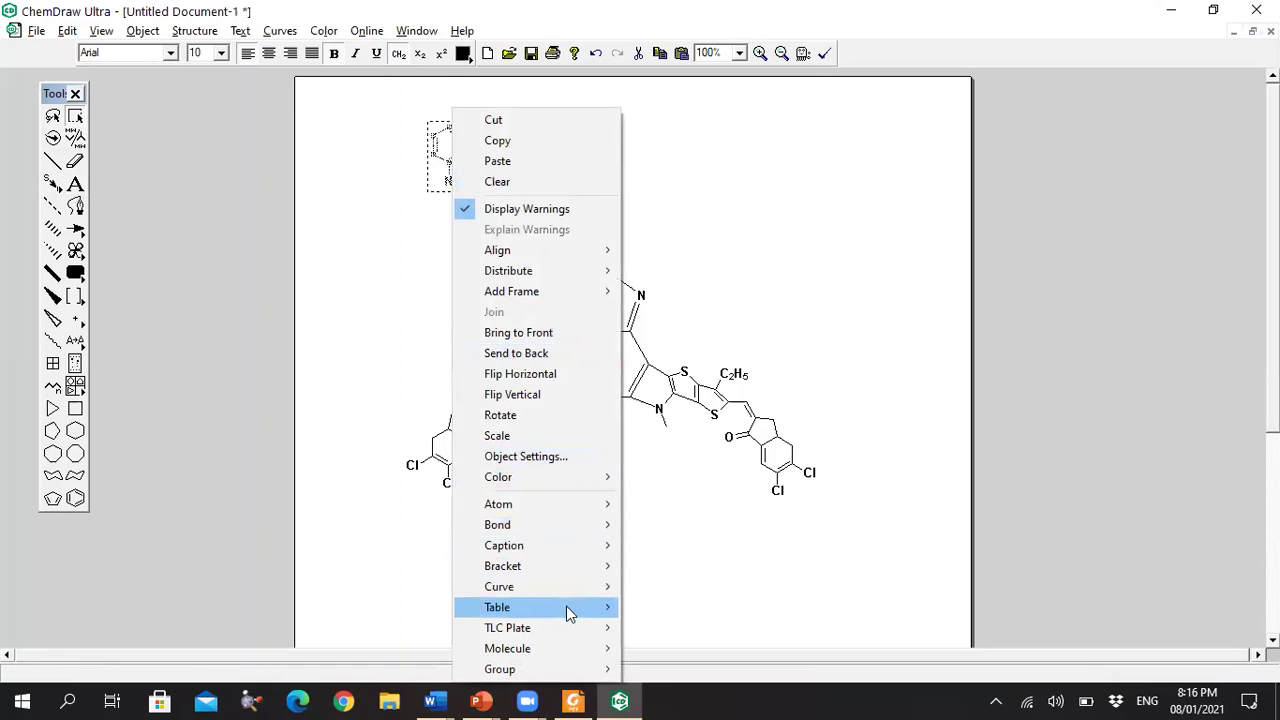
mouse_move(586, 657)
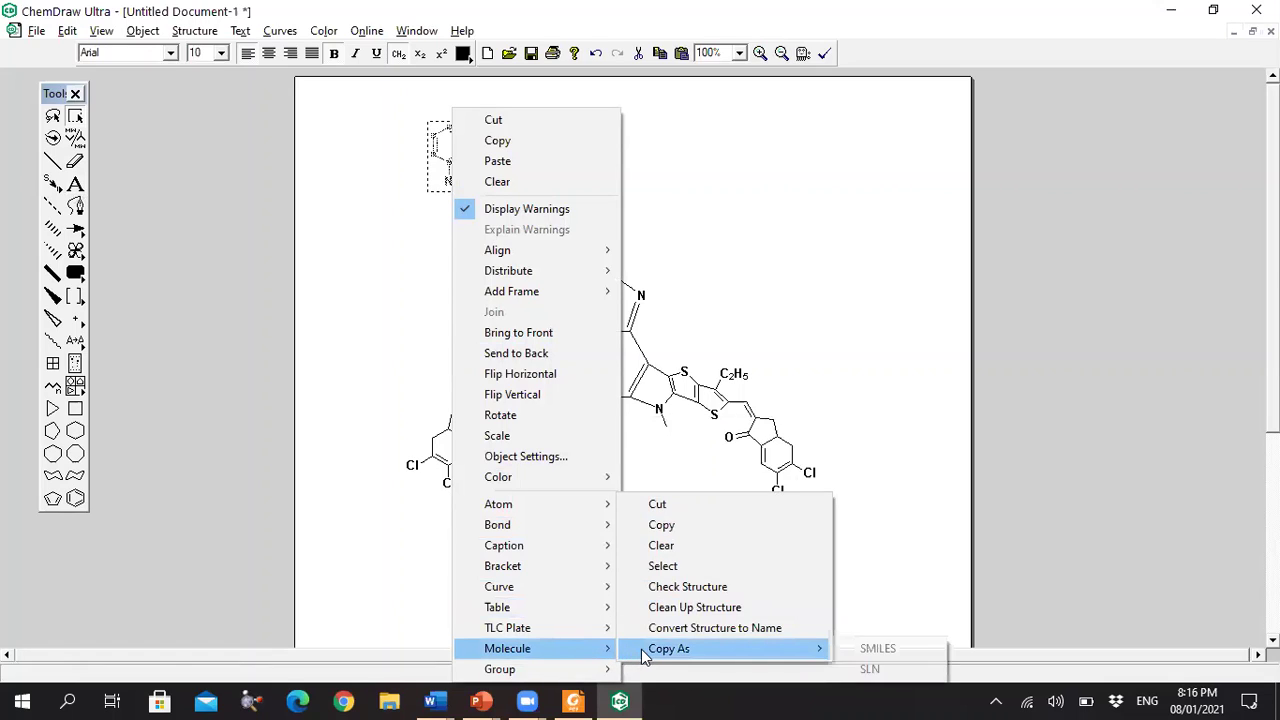
left_click(758, 636)
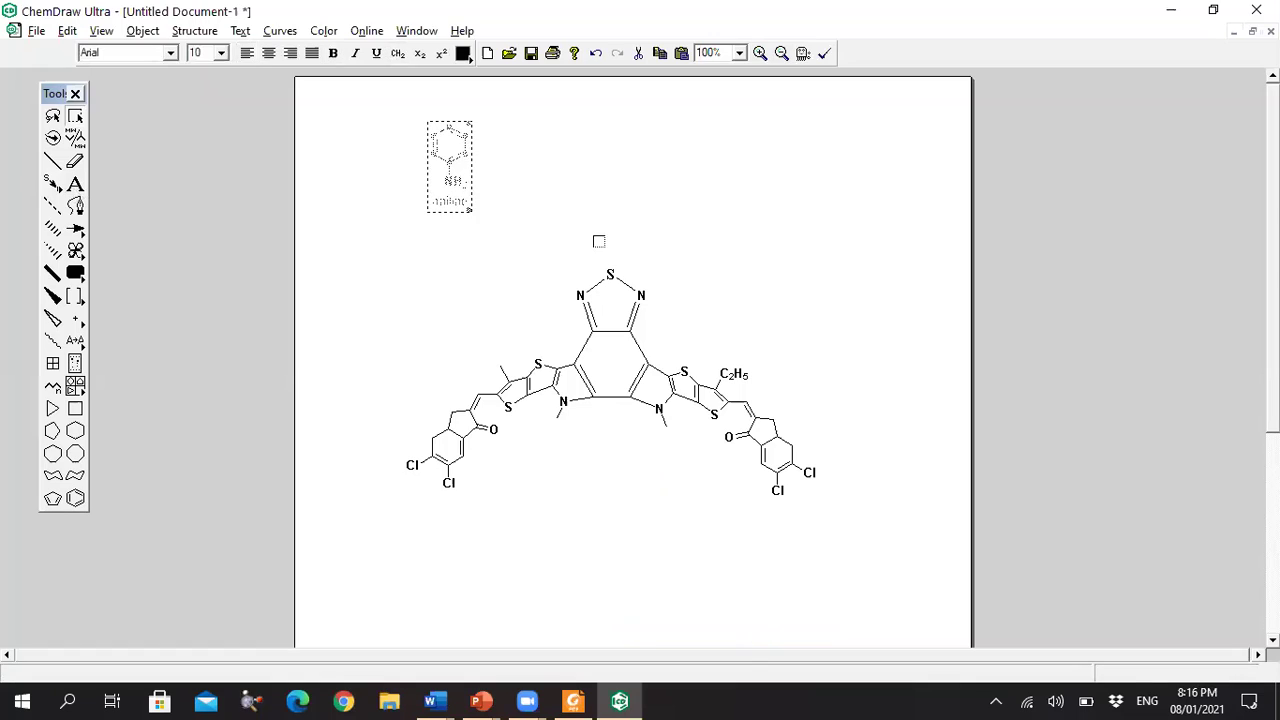
left_click(567, 213)
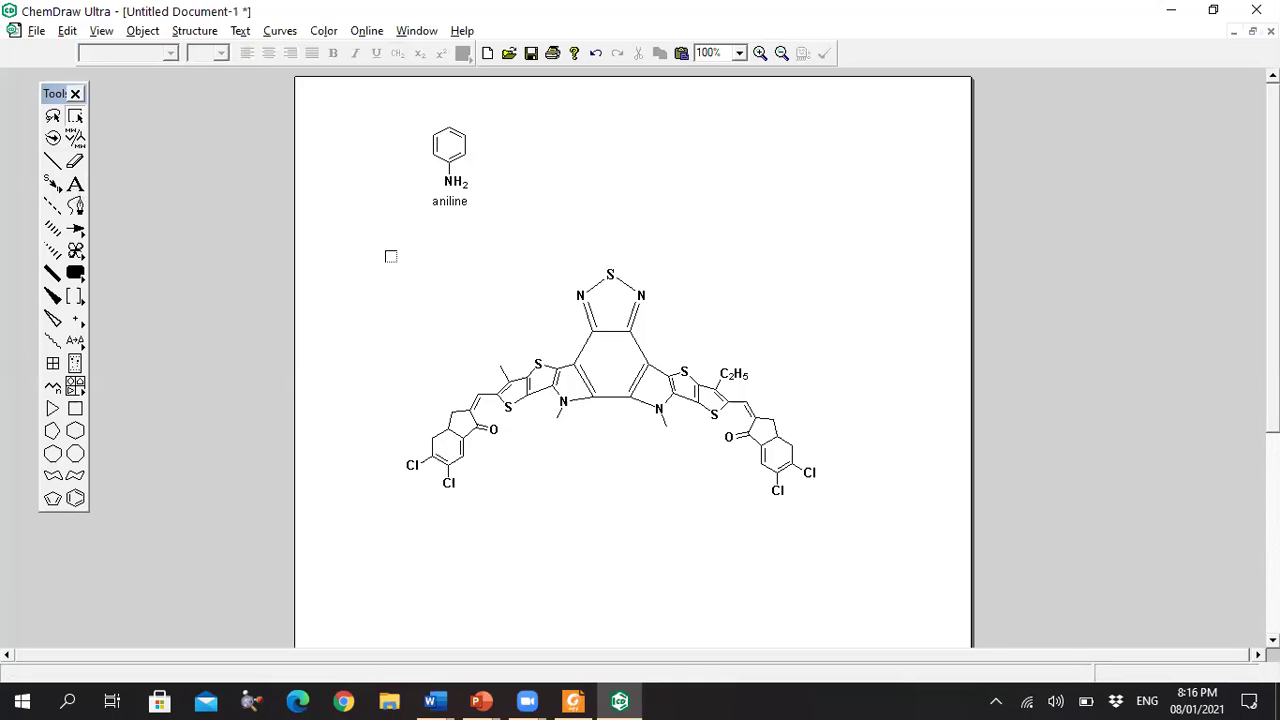
Step: Try to convert the whole large molecule's structure to a name
left_click_drag(387, 251, 837, 543)
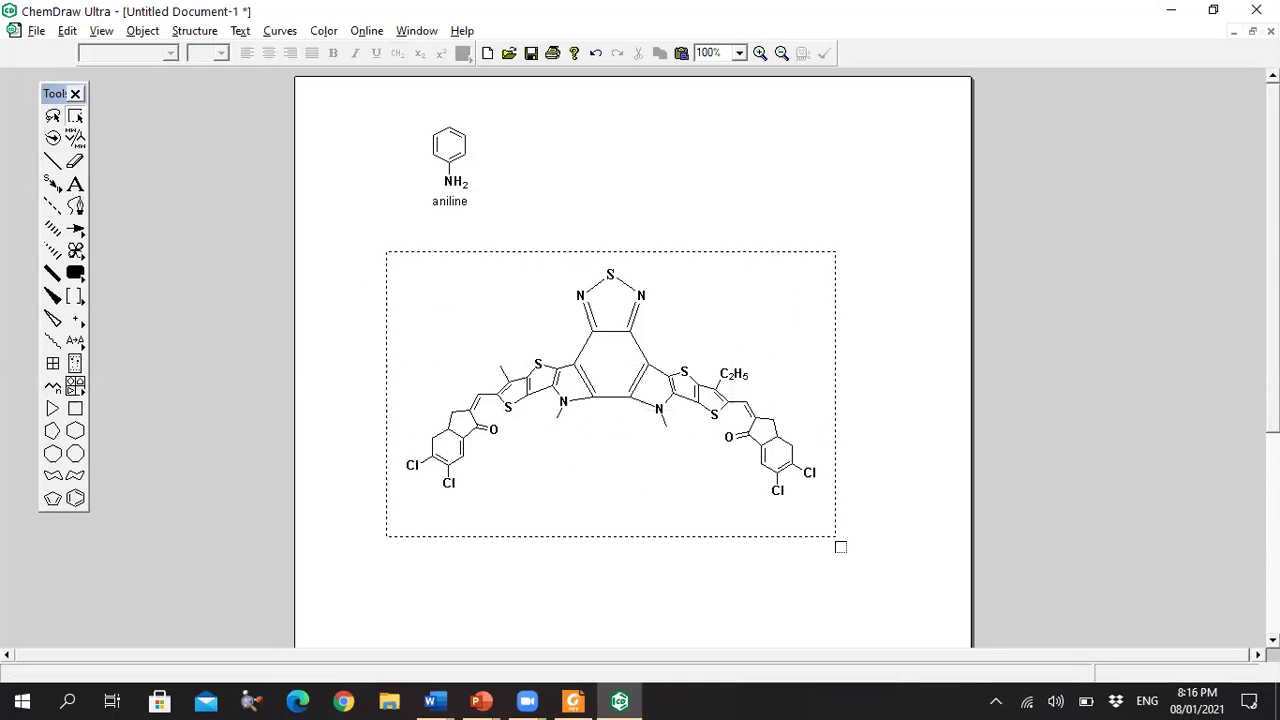
right_click(645, 370)
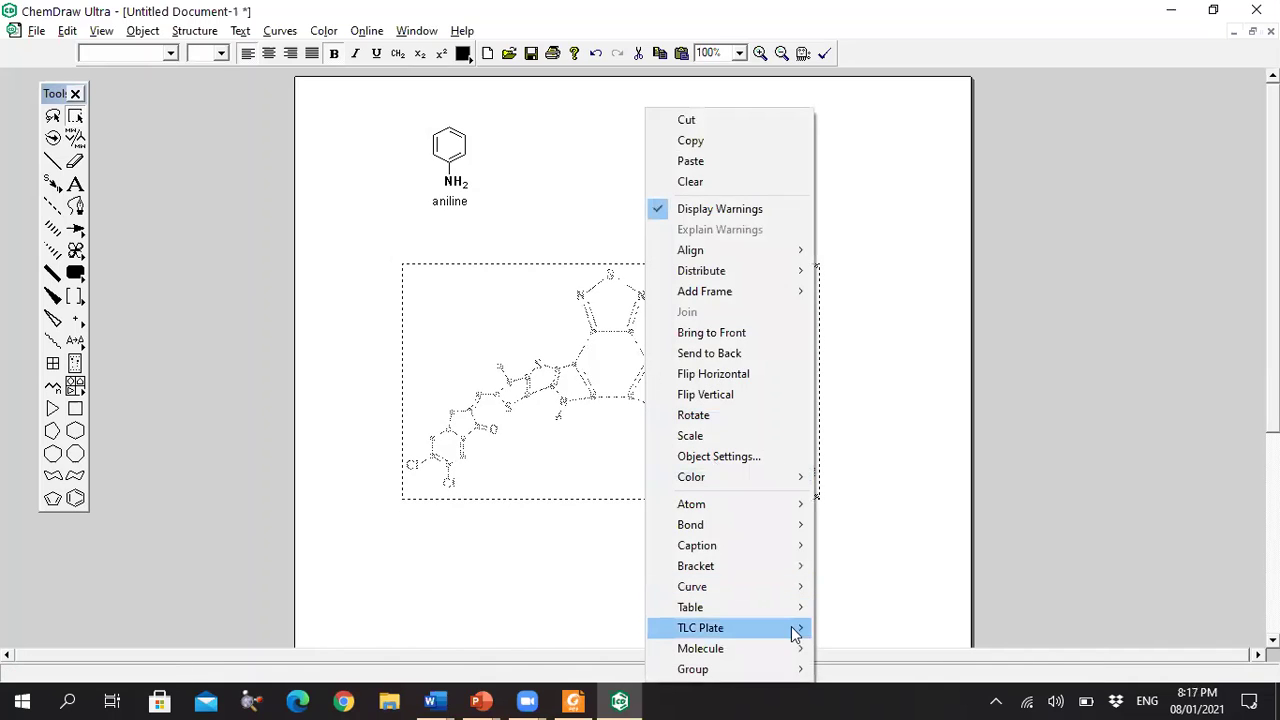
mouse_move(795, 648)
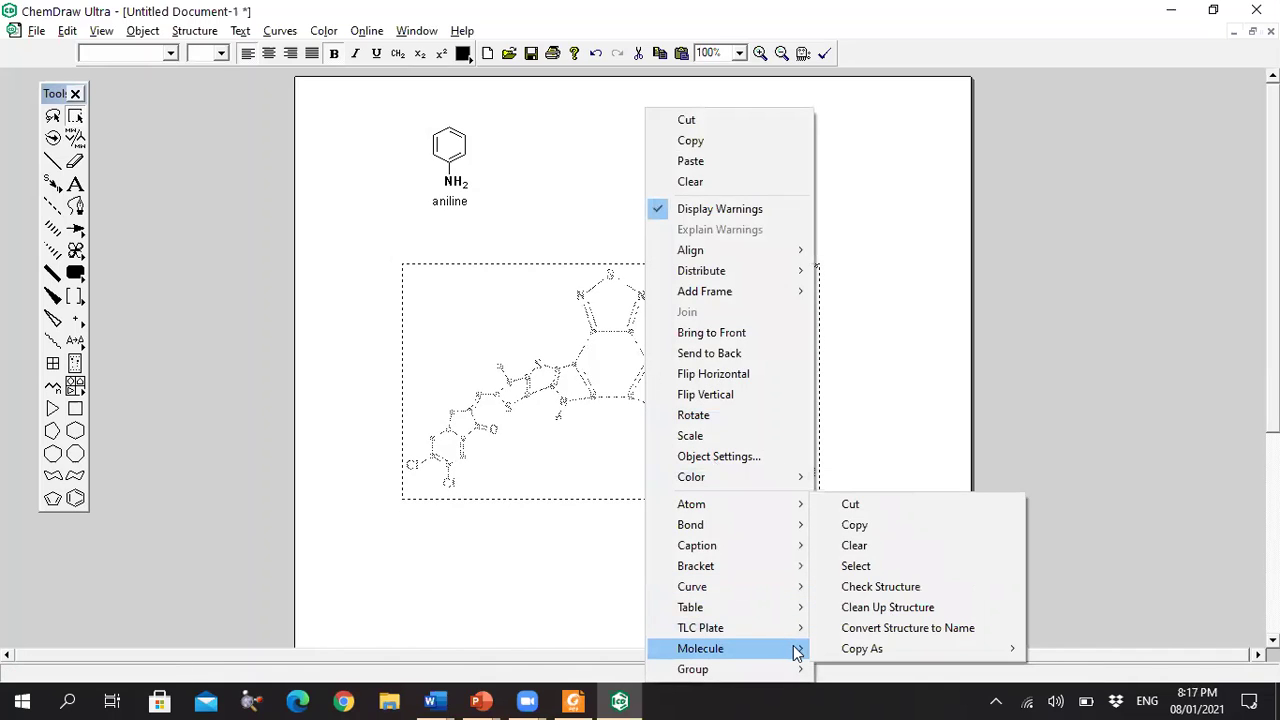
left_click(843, 628)
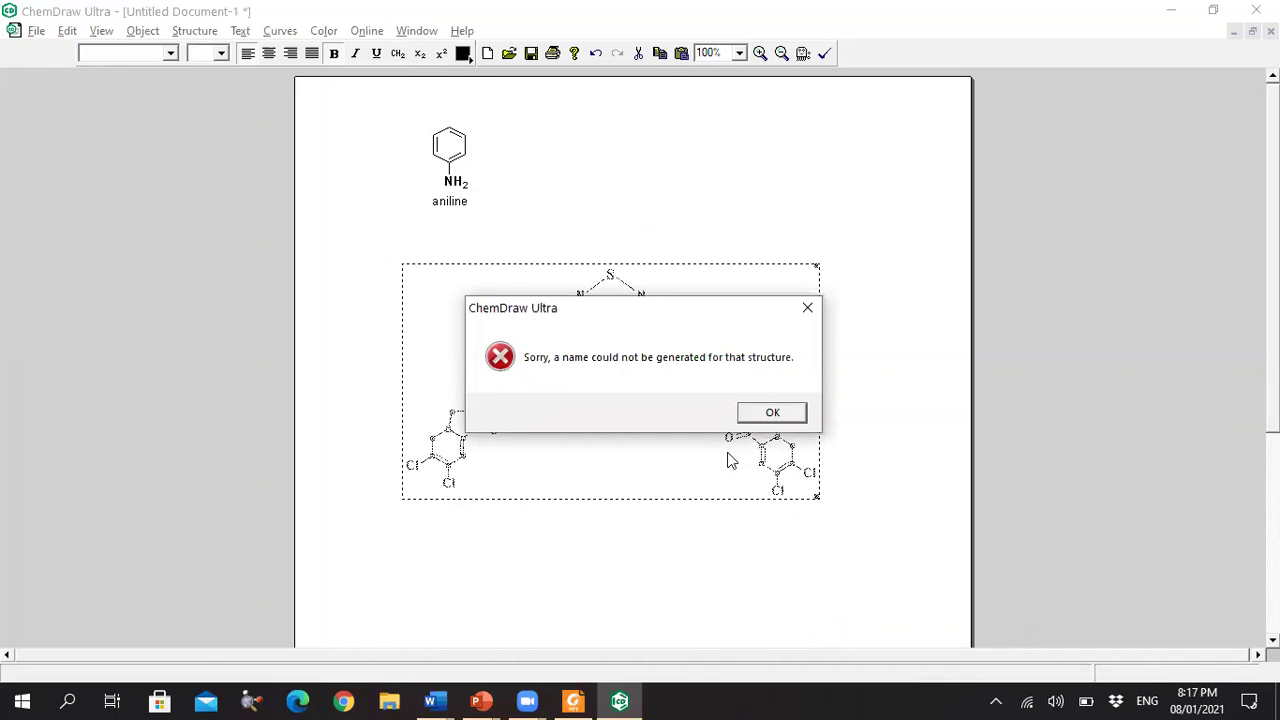
left_click(773, 414)
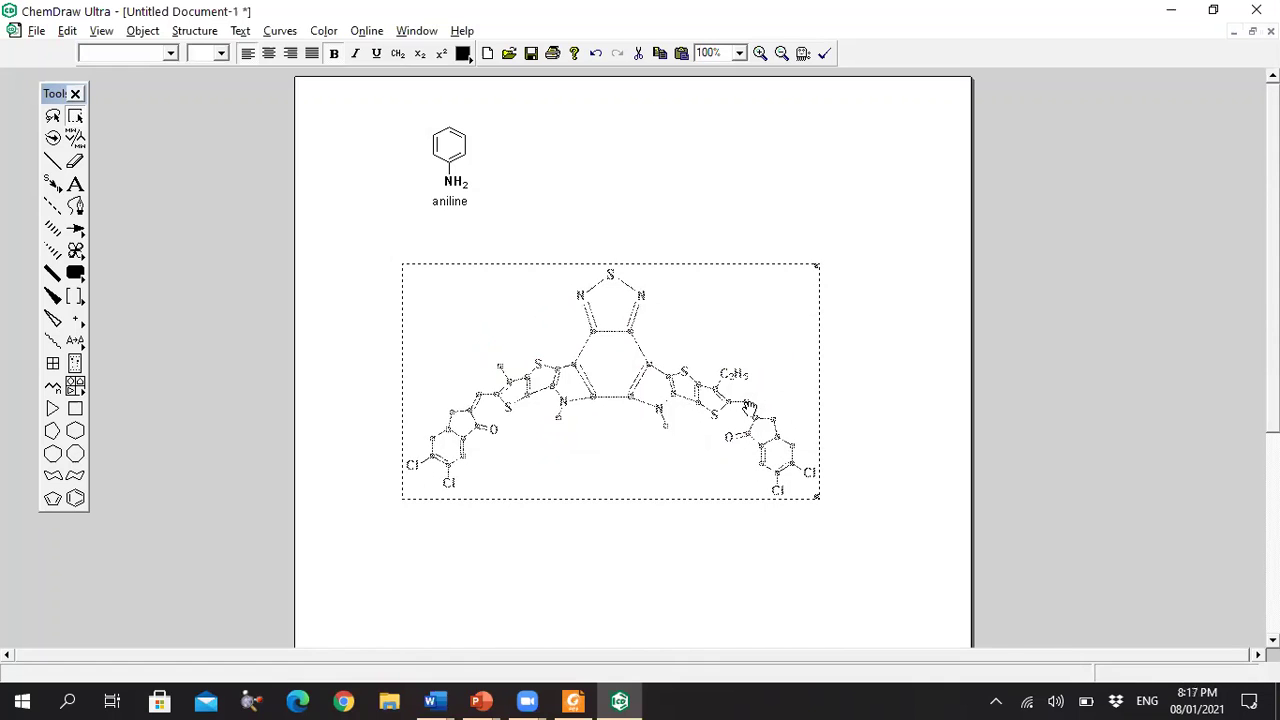
left_click(721, 157)
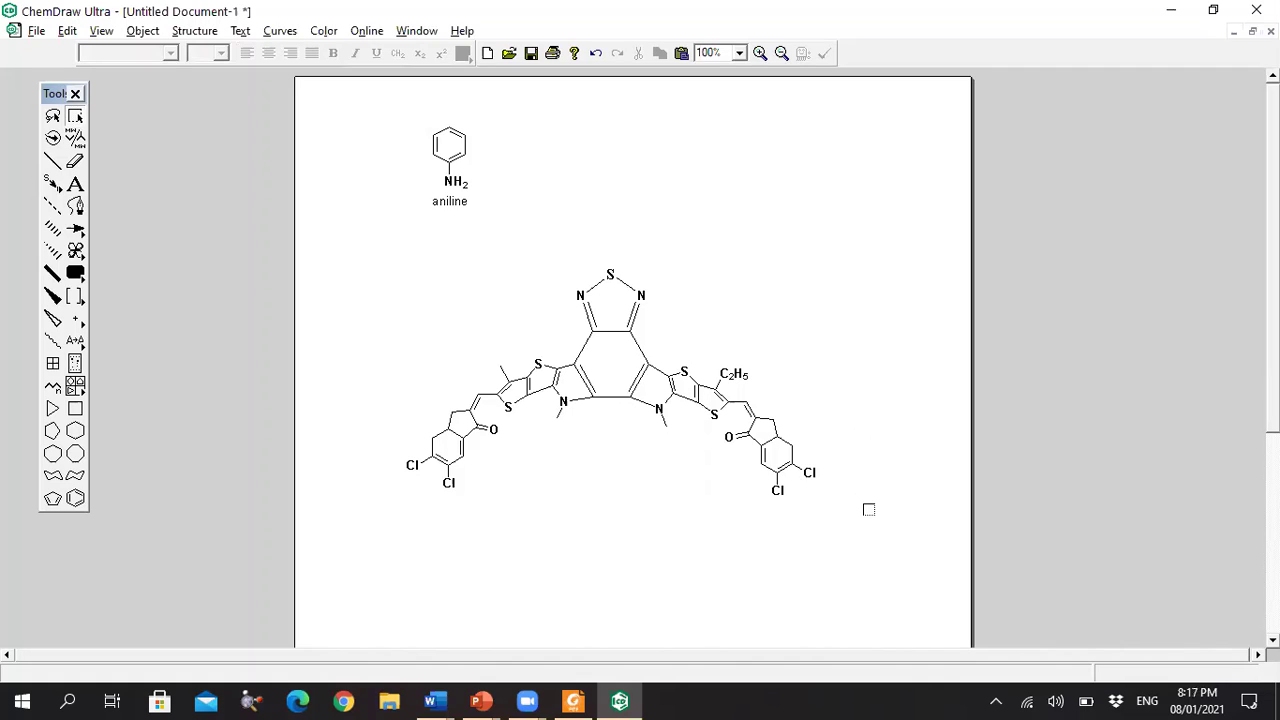
Step: Duplicate the dichloro-substituted six-membered ring at the large molecule's right end and place the copy above it
left_click_drag(861, 518, 758, 432)
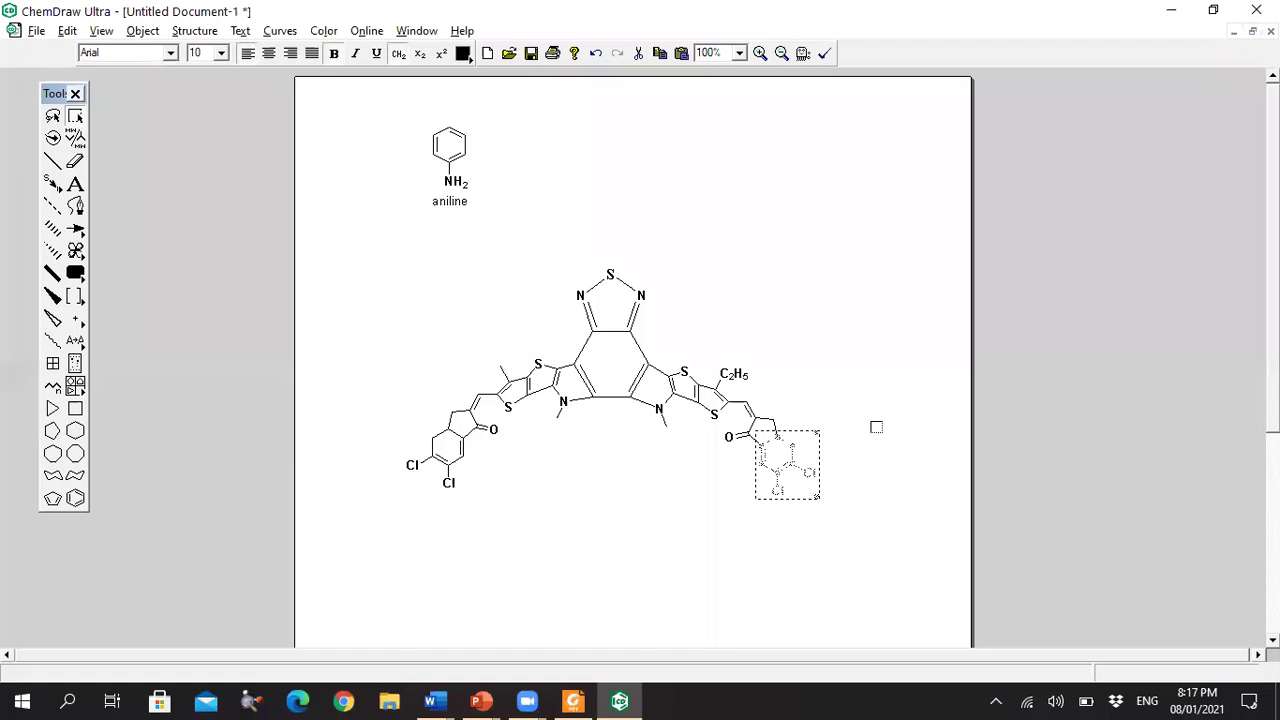
key("ctrl+c")
key("ctrl+v")
left_click_drag(789, 475, 786, 285)
left_click(904, 172)
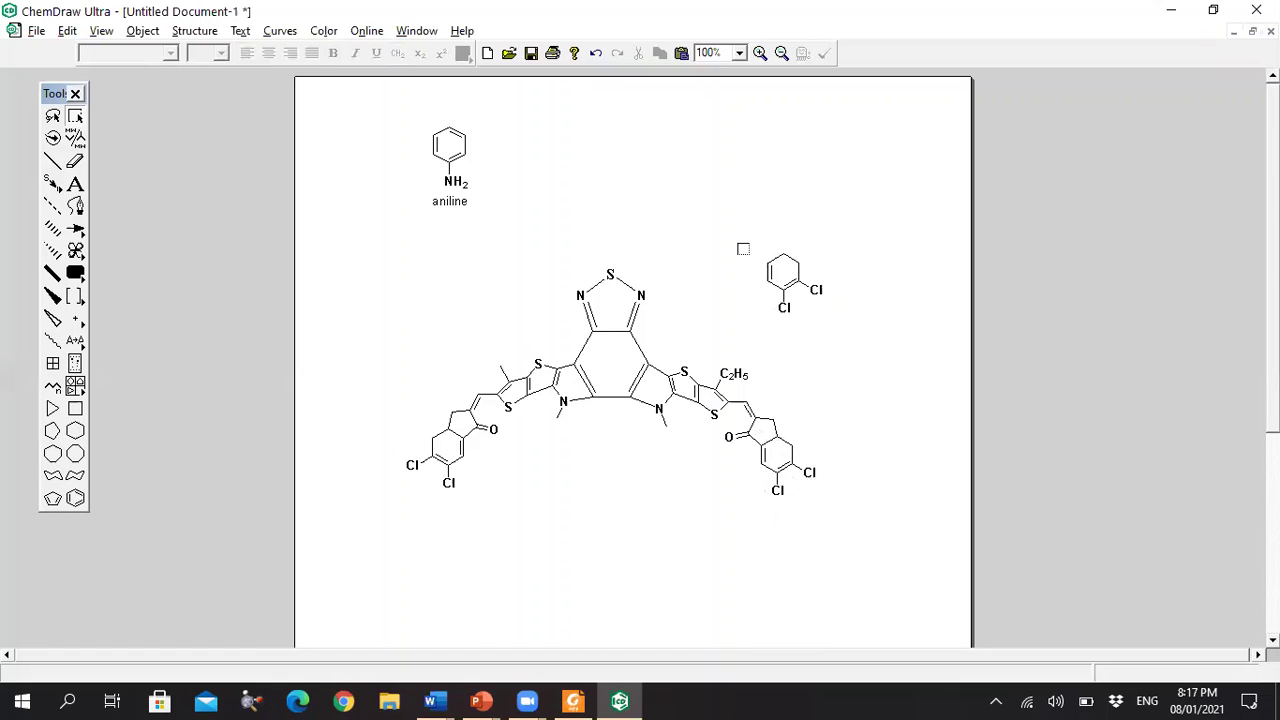
Step: Move the copied dichloro ring level with the aniline structure and convert it to its name as a caption
left_click_drag(740, 240, 895, 367)
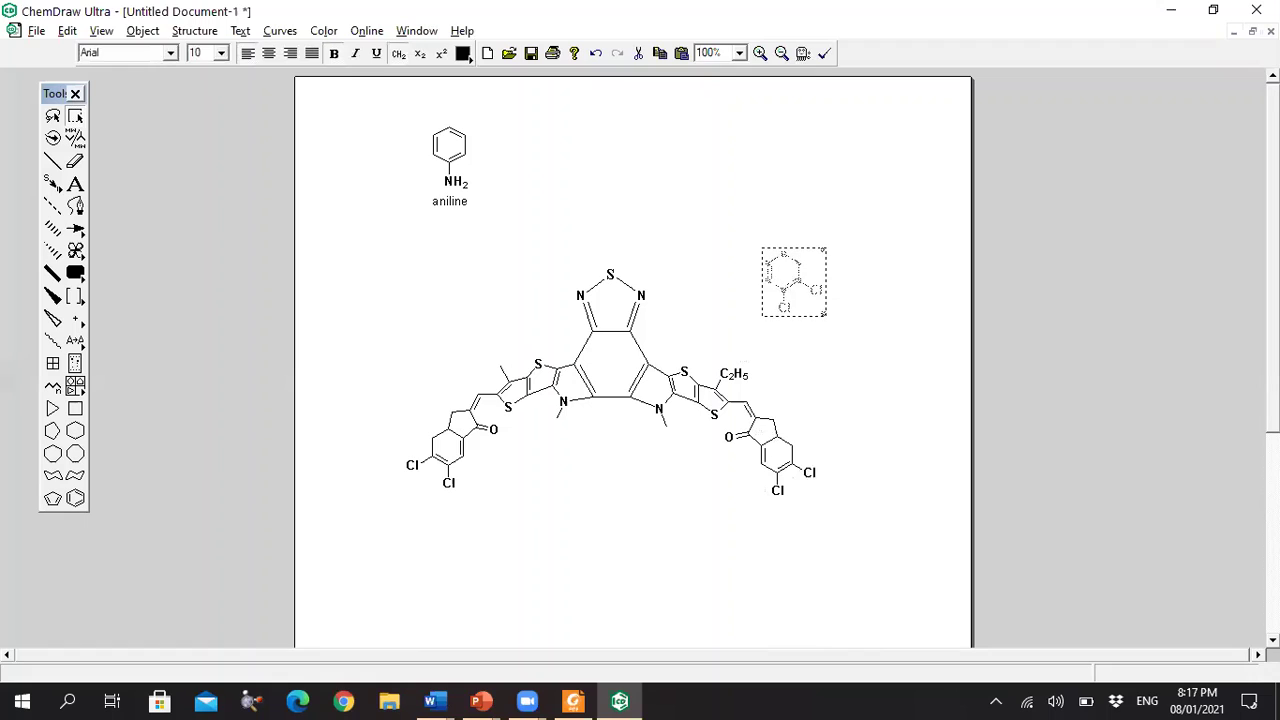
left_click_drag(790, 283, 797, 155)
right_click(797, 155)
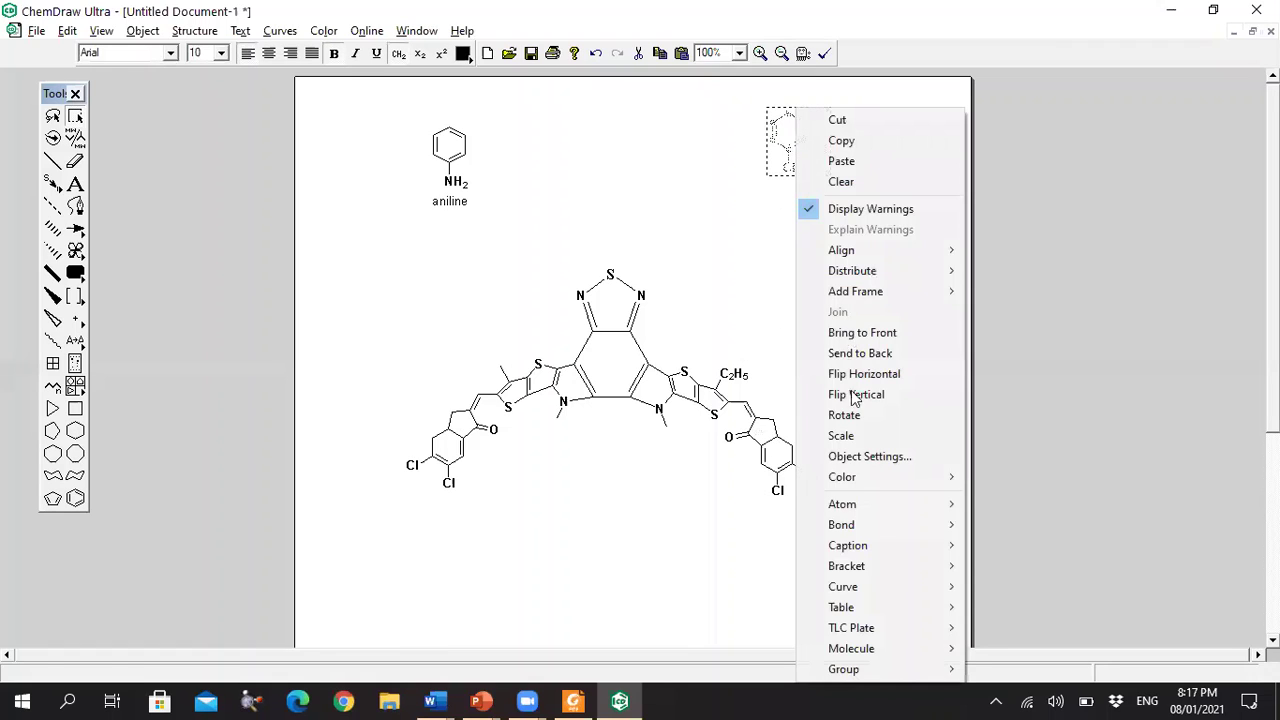
mouse_move(925, 648)
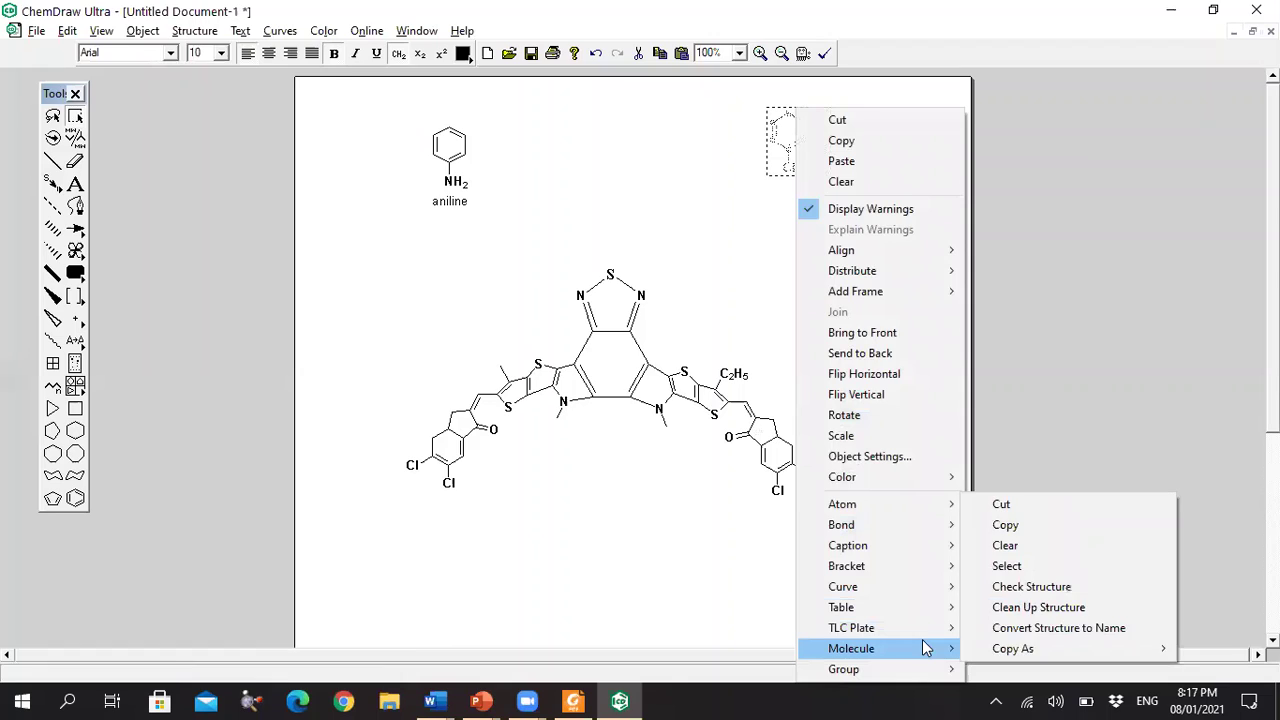
left_click(1000, 628)
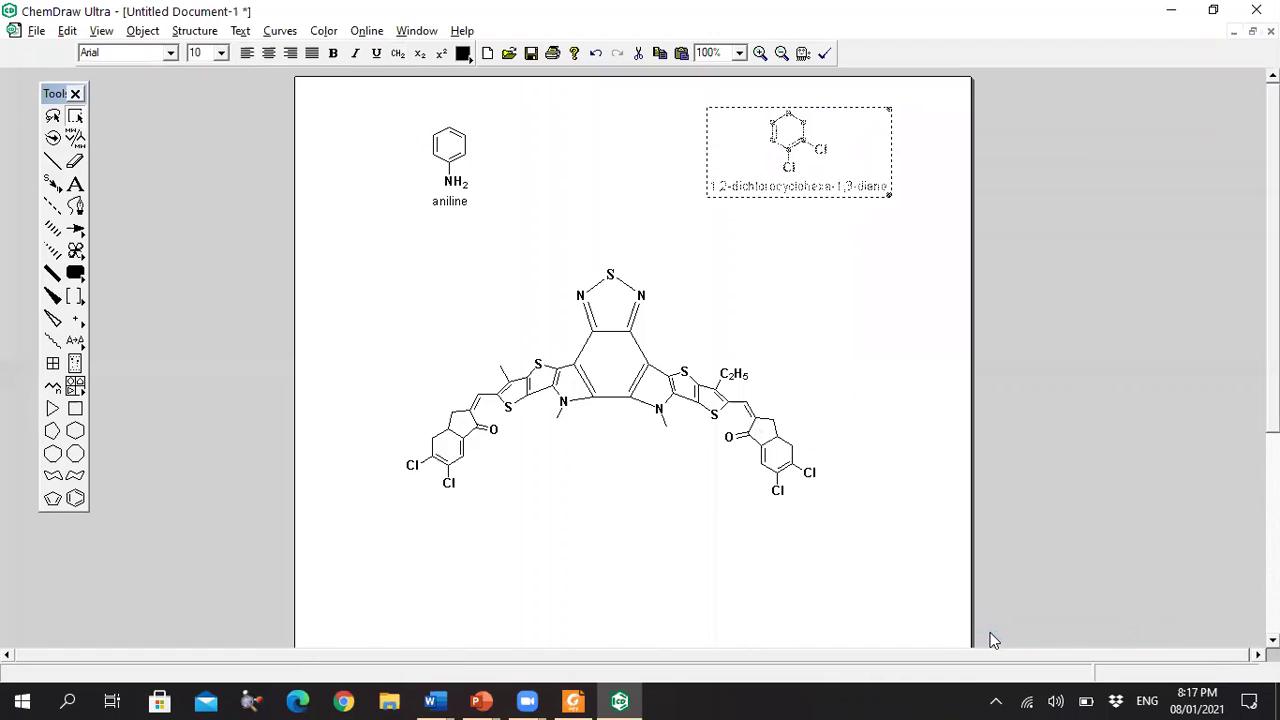
left_click(809, 321)
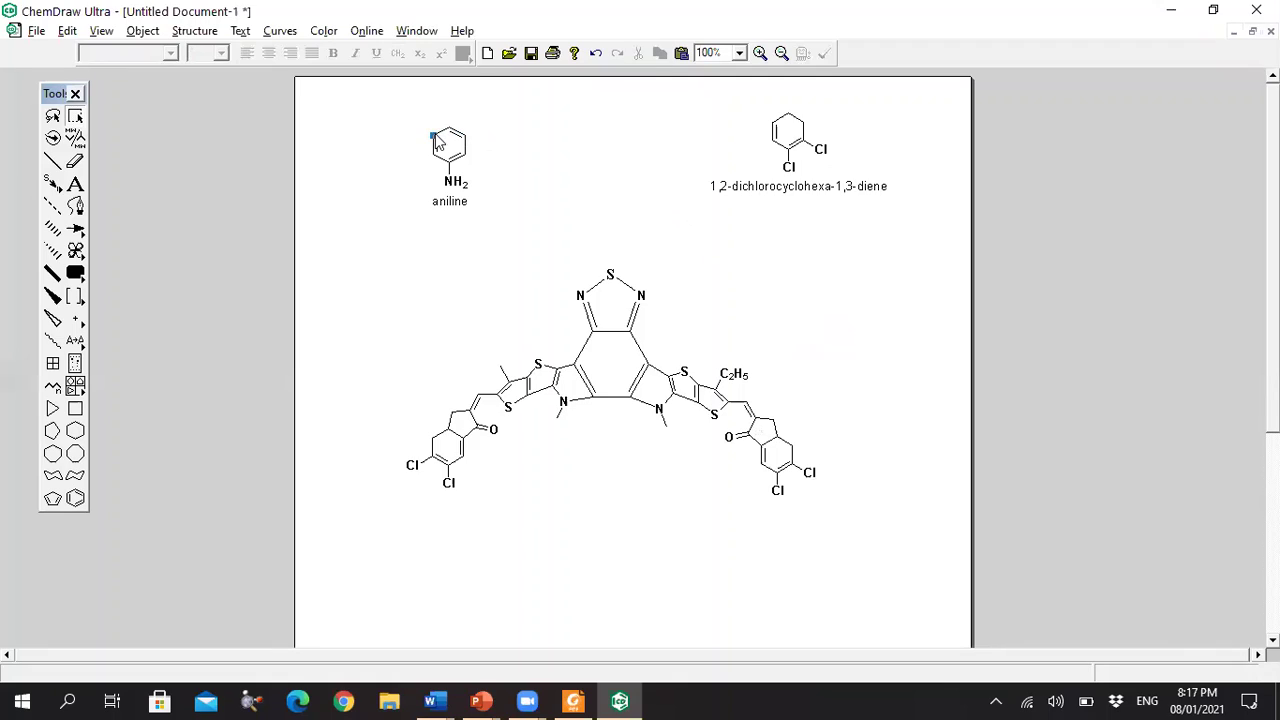
Step: Insert the structure named PICRIC ACID with its name below, and place it between the two small structures
left_click(213, 35)
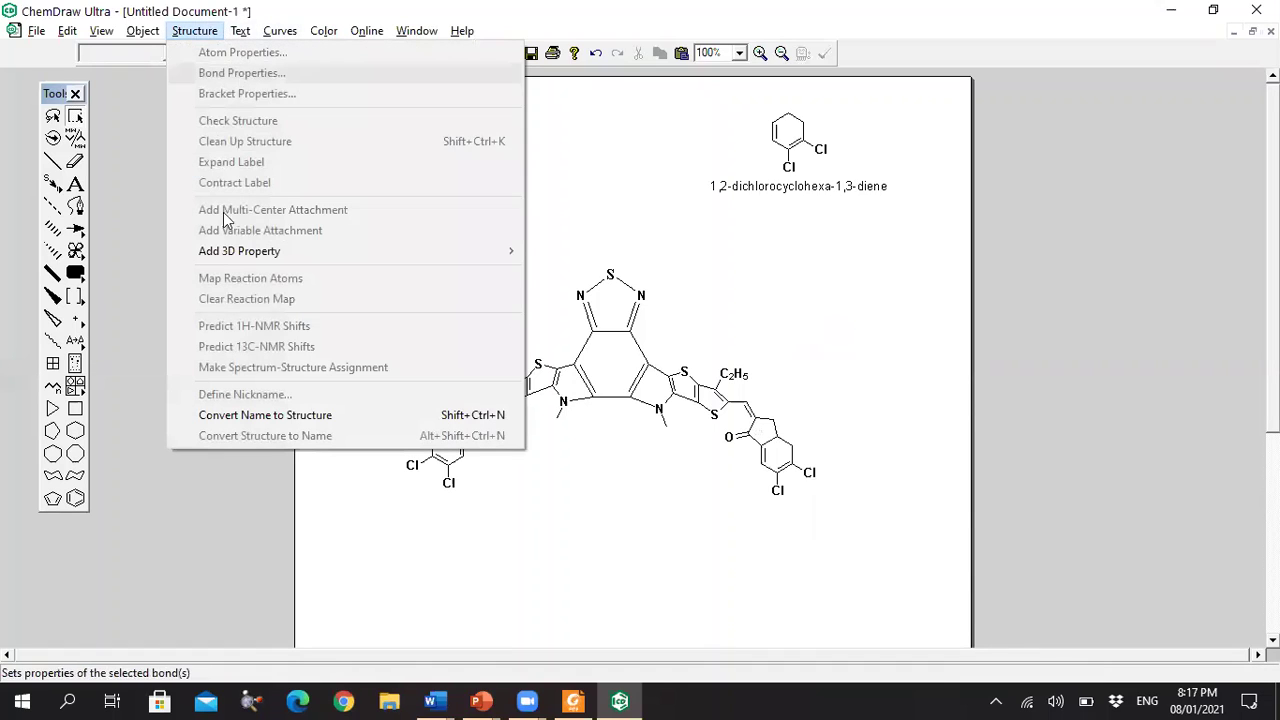
left_click(378, 428)
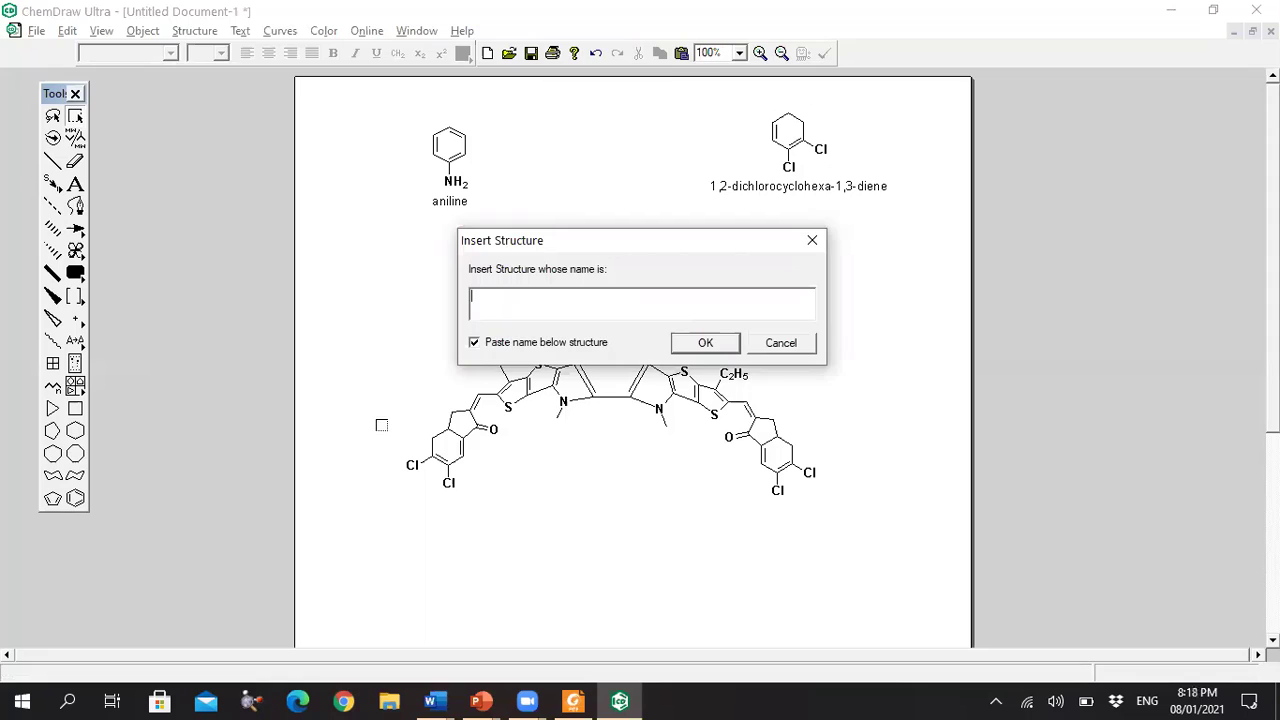
type("PICRIC ACID")
key("Return")
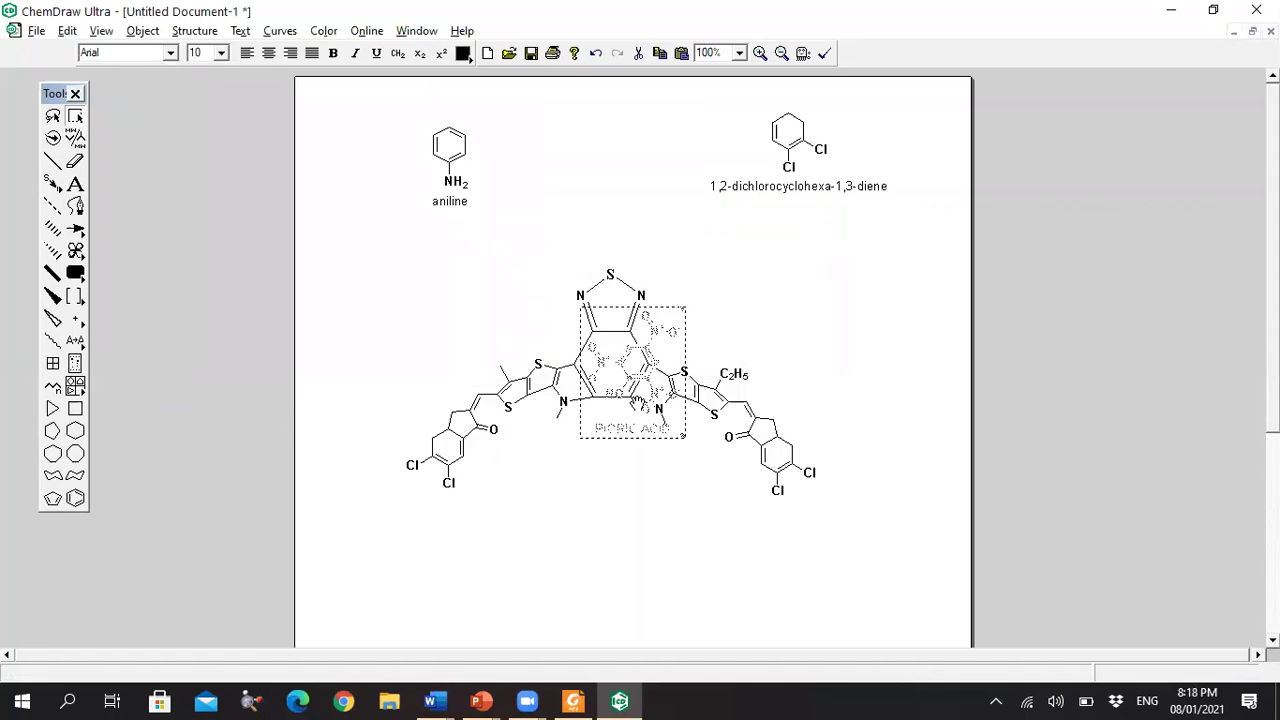
left_click_drag(614, 318, 585, 102)
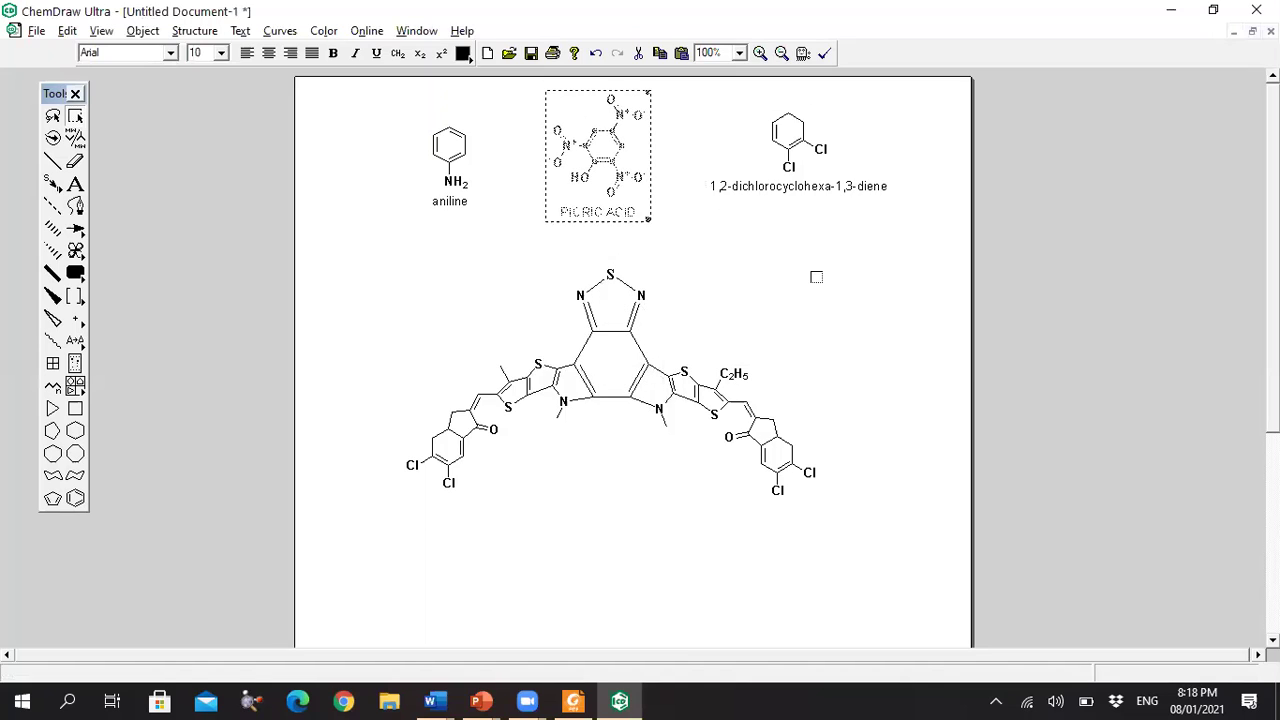
left_click(816, 277)
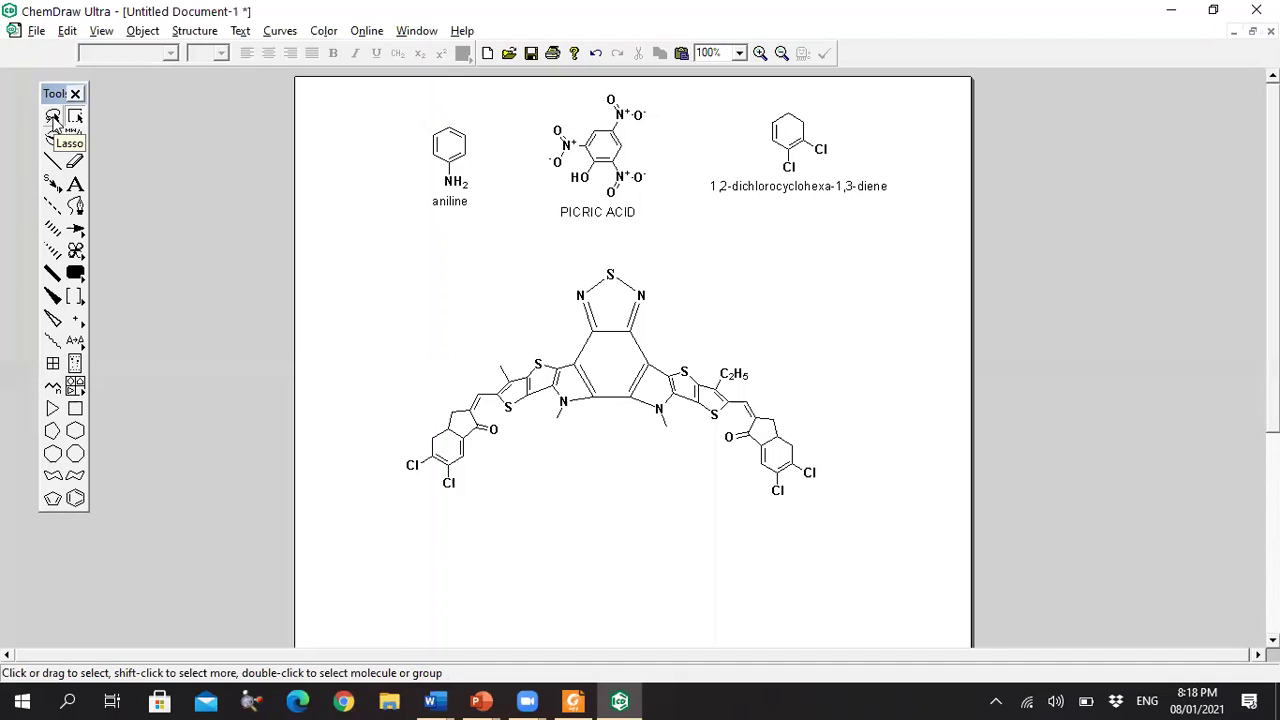
Step: Lasso the large molecule's central six-membered ring with the fused N-S-N ring and scale this core down
left_click(53, 118)
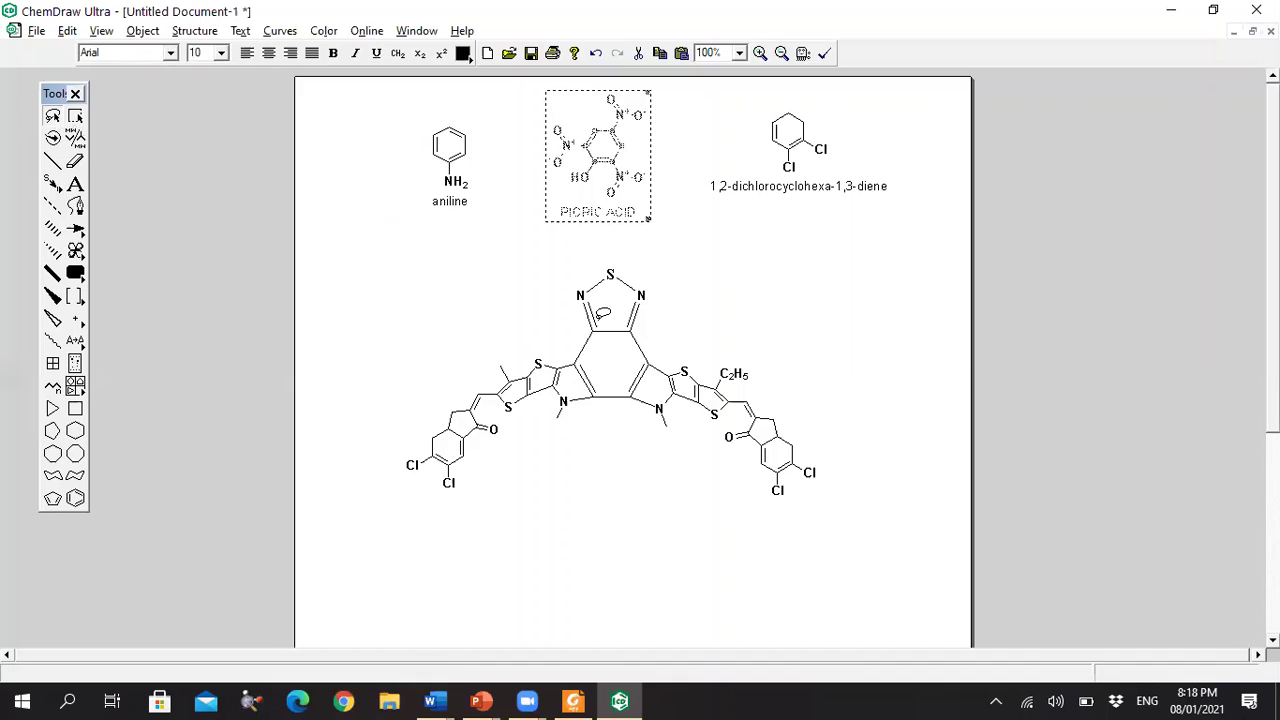
mouse_move(553, 288)
left_mouse_down()
mouse_move(578, 263)
mouse_move(614, 257)
mouse_move(676, 271)
mouse_move(675, 352)
mouse_move(646, 408)
mouse_move(592, 414)
mouse_move(557, 276)
left_mouse_up()
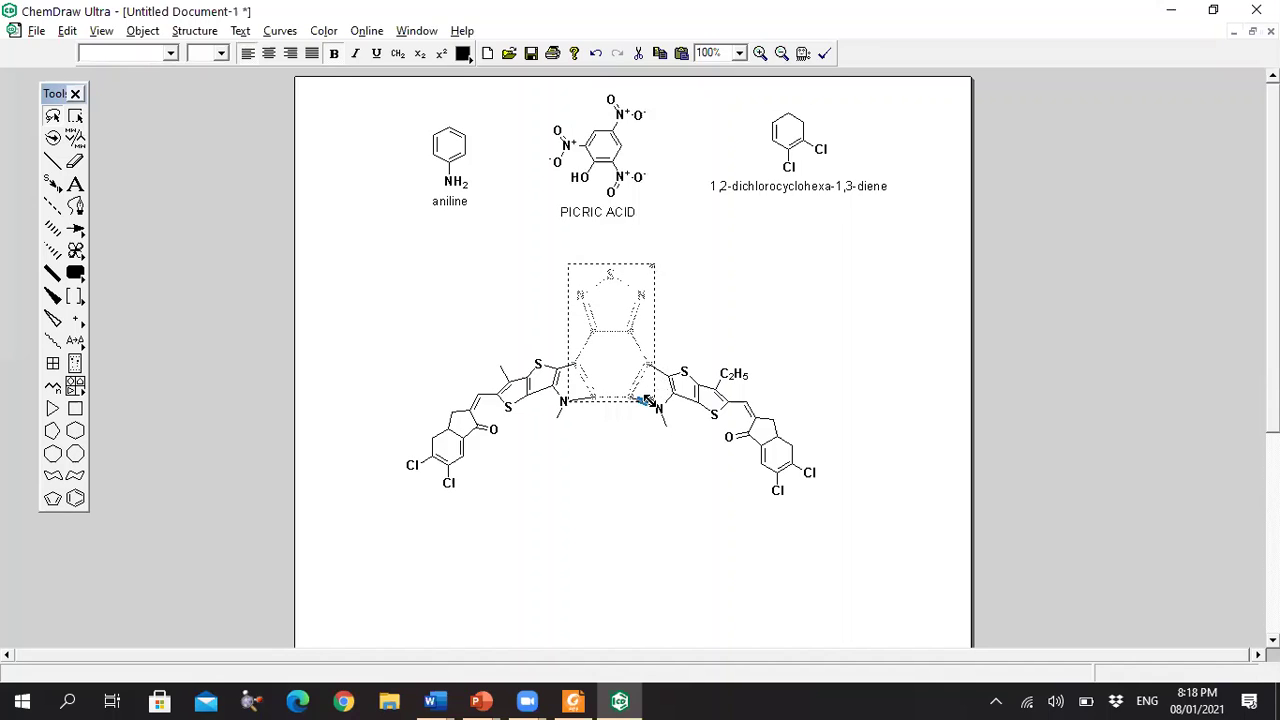
left_click_drag(647, 400, 636, 376)
Step: Lasso the molecule's right arm and move it inward to line up with the scaled-down core
mouse_move(614, 330)
left_mouse_down()
mouse_move(640, 390)
mouse_move(607, 332)
mouse_move(605, 358)
mouse_move(604, 341)
mouse_move(645, 372)
mouse_move(812, 612)
left_mouse_up()
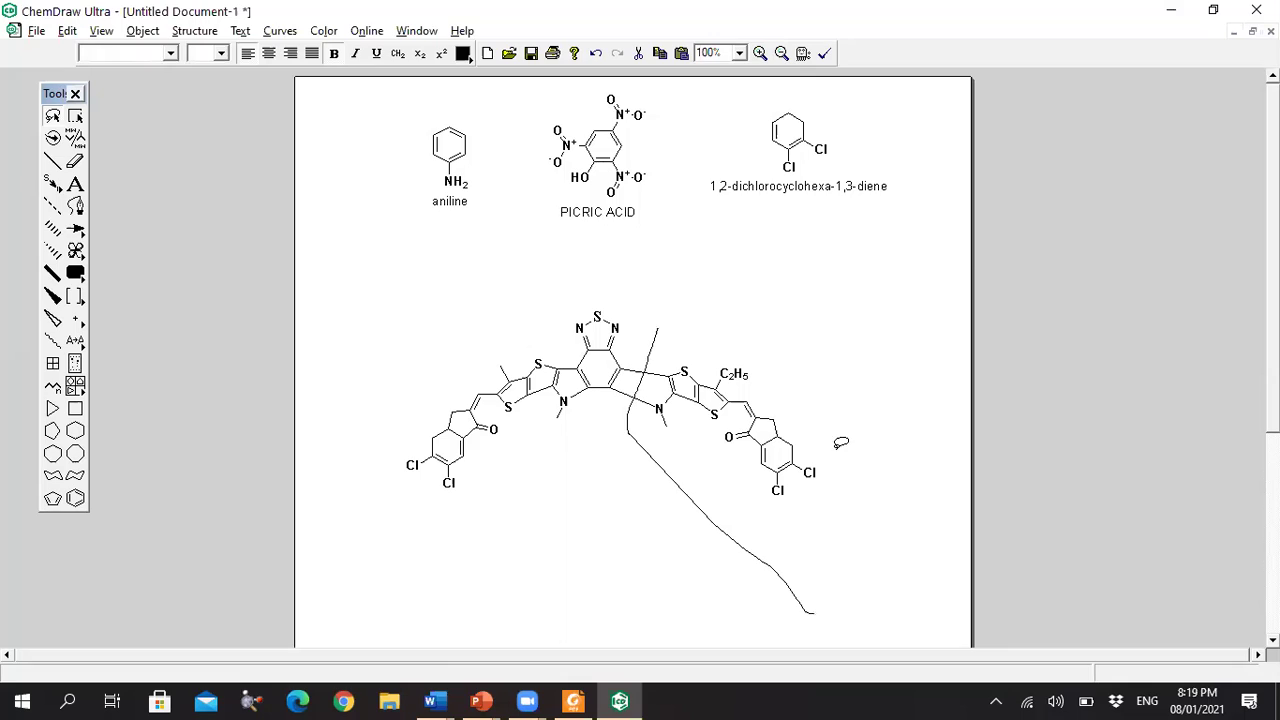
mouse_move(843, 416)
left_mouse_down()
mouse_move(711, 309)
mouse_move(668, 320)
left_mouse_up()
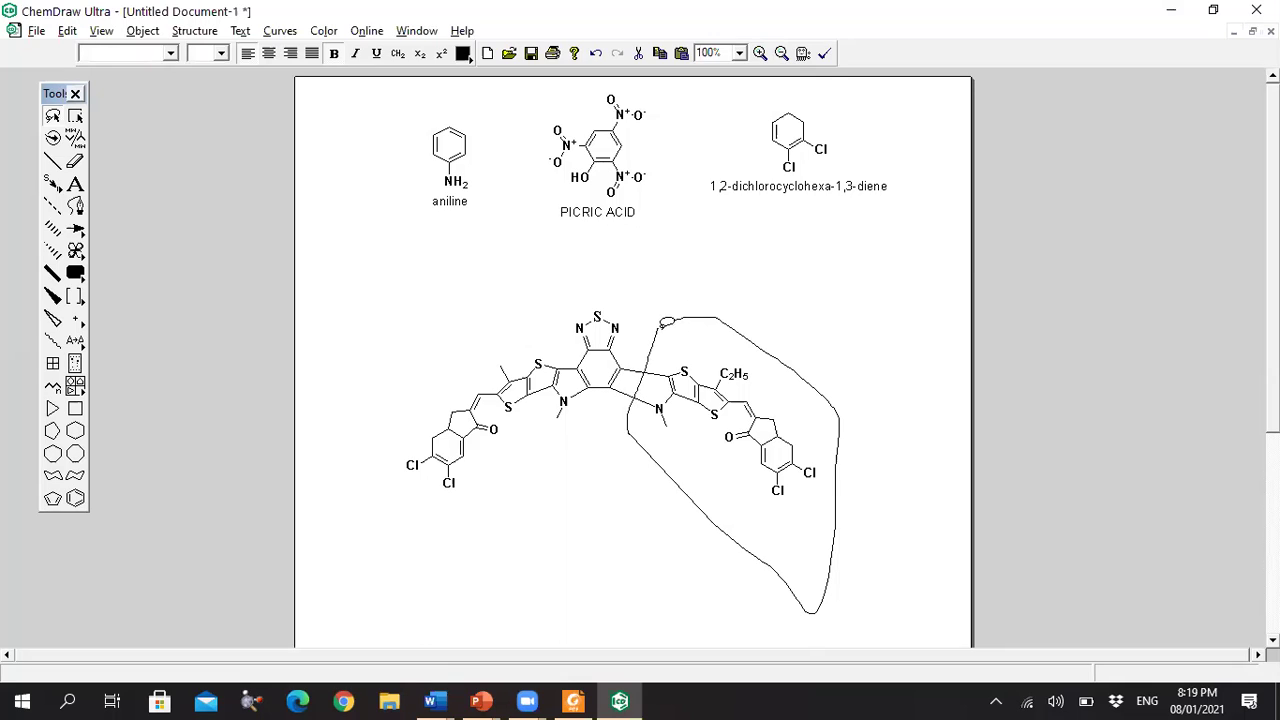
left_click_drag(775, 397, 745, 390)
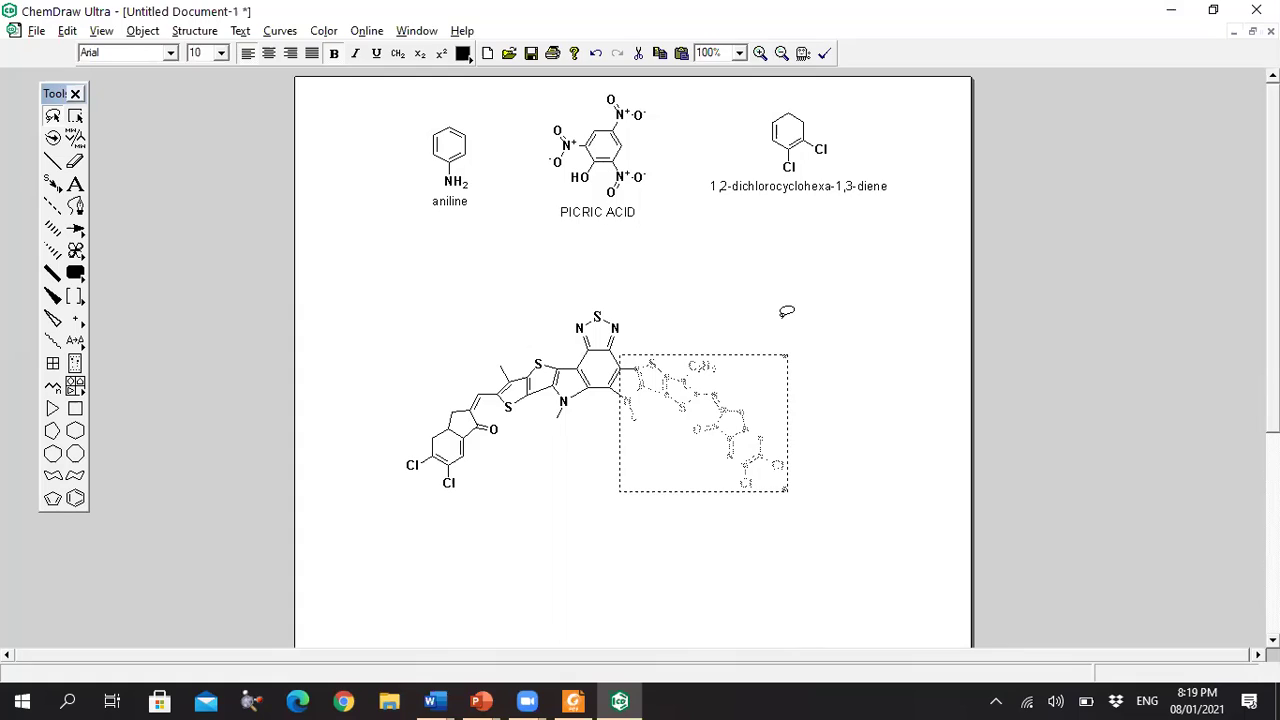
left_click(464, 276)
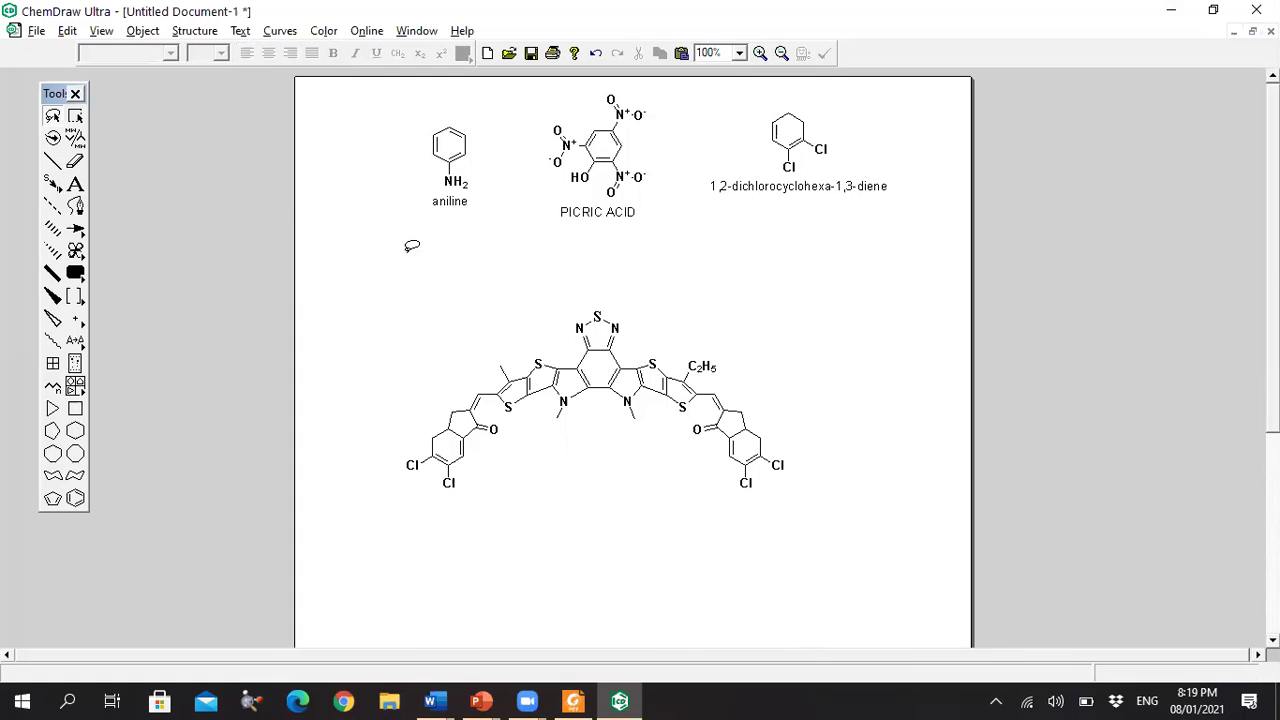
left_click(76, 118)
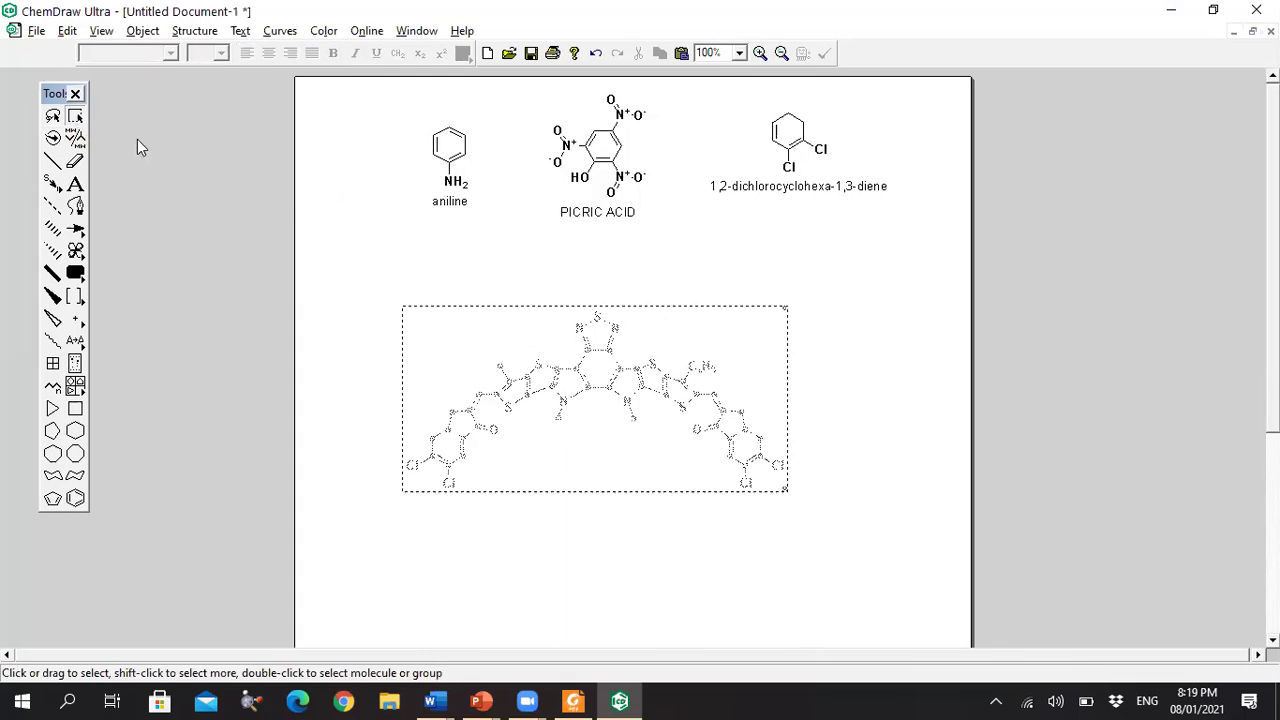
left_click(592, 287)
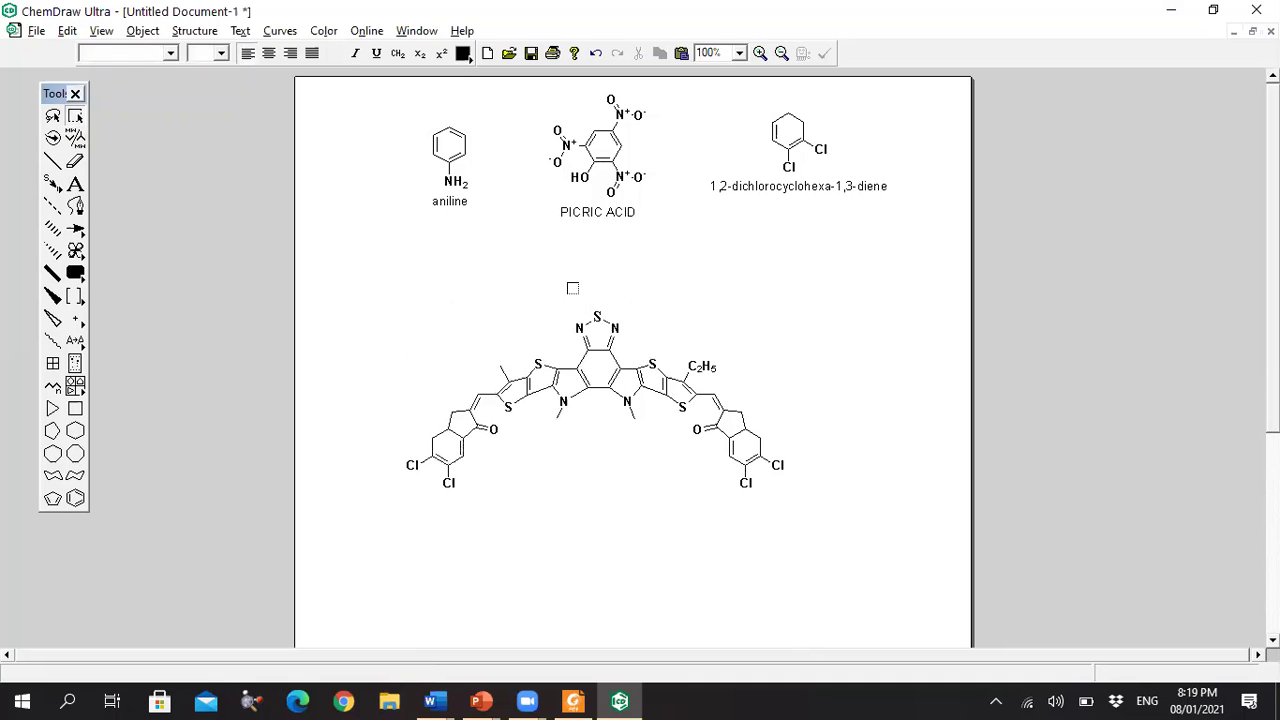
mouse_move(552, 287)
left_mouse_down()
mouse_move(668, 440)
mouse_move(600, 306)
mouse_move(548, 279)
left_mouse_up()
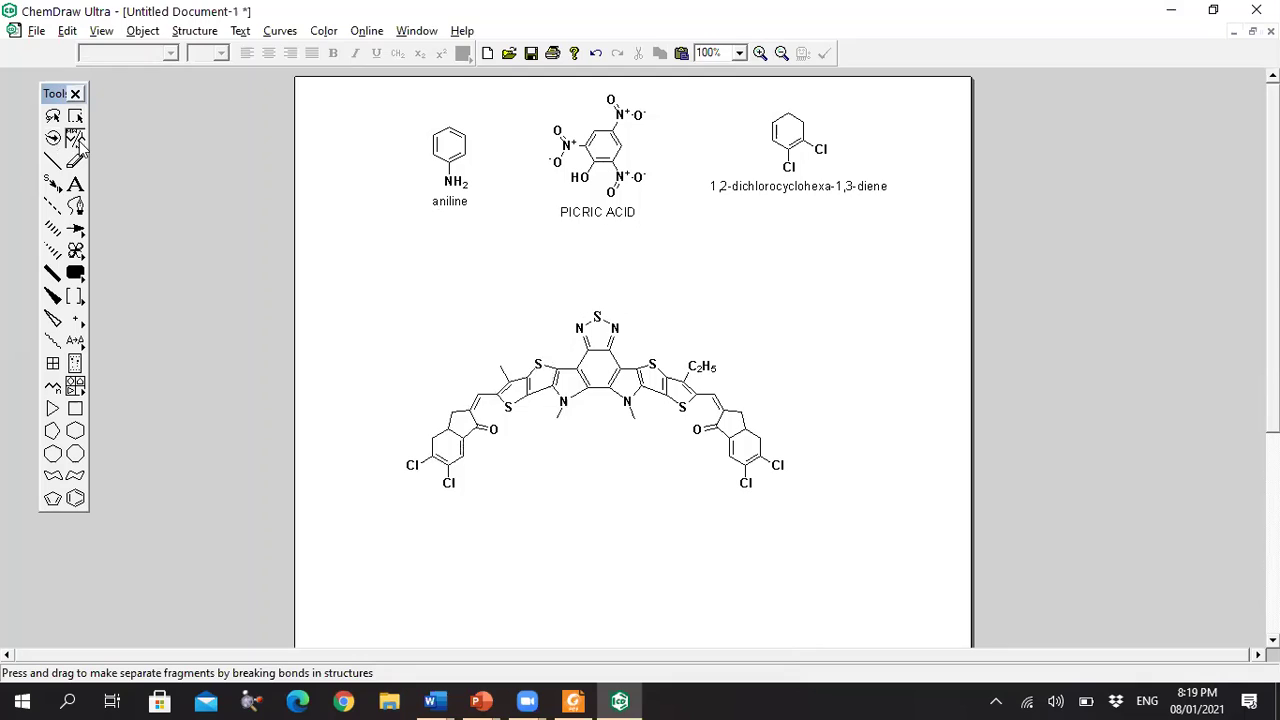
left_click(56, 187)
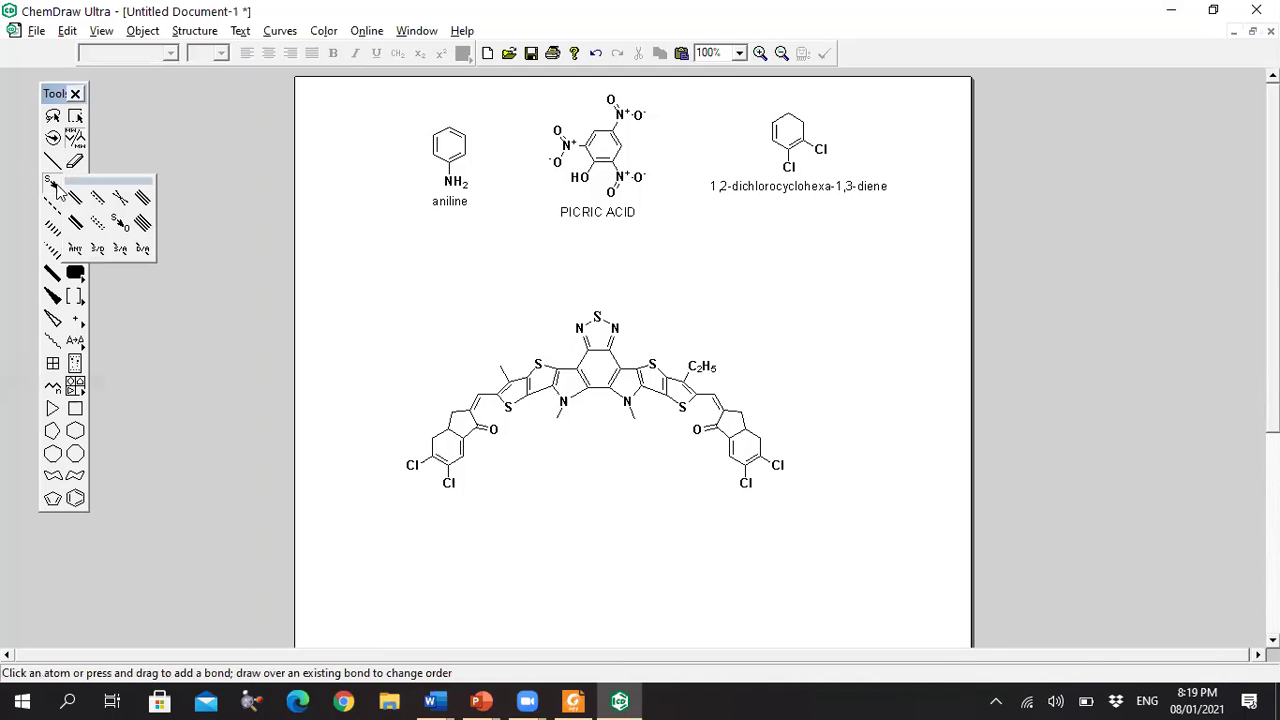
left_click(111, 216)
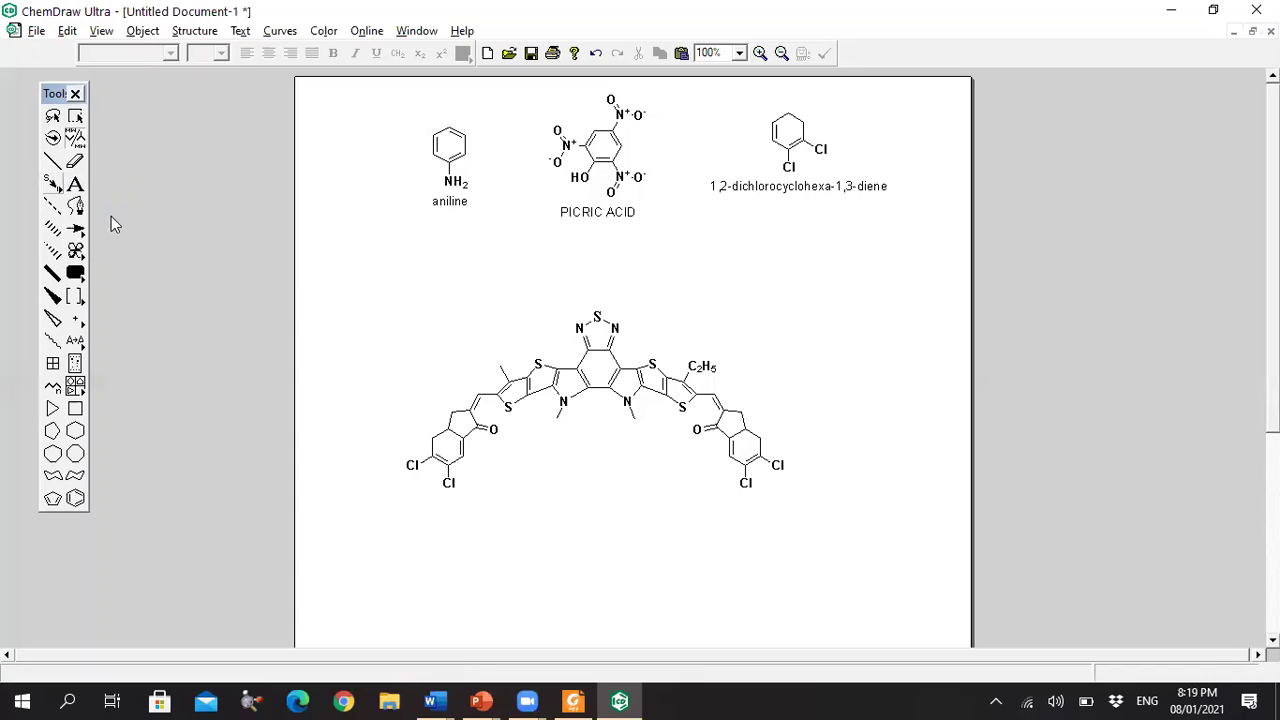
left_click(50, 208)
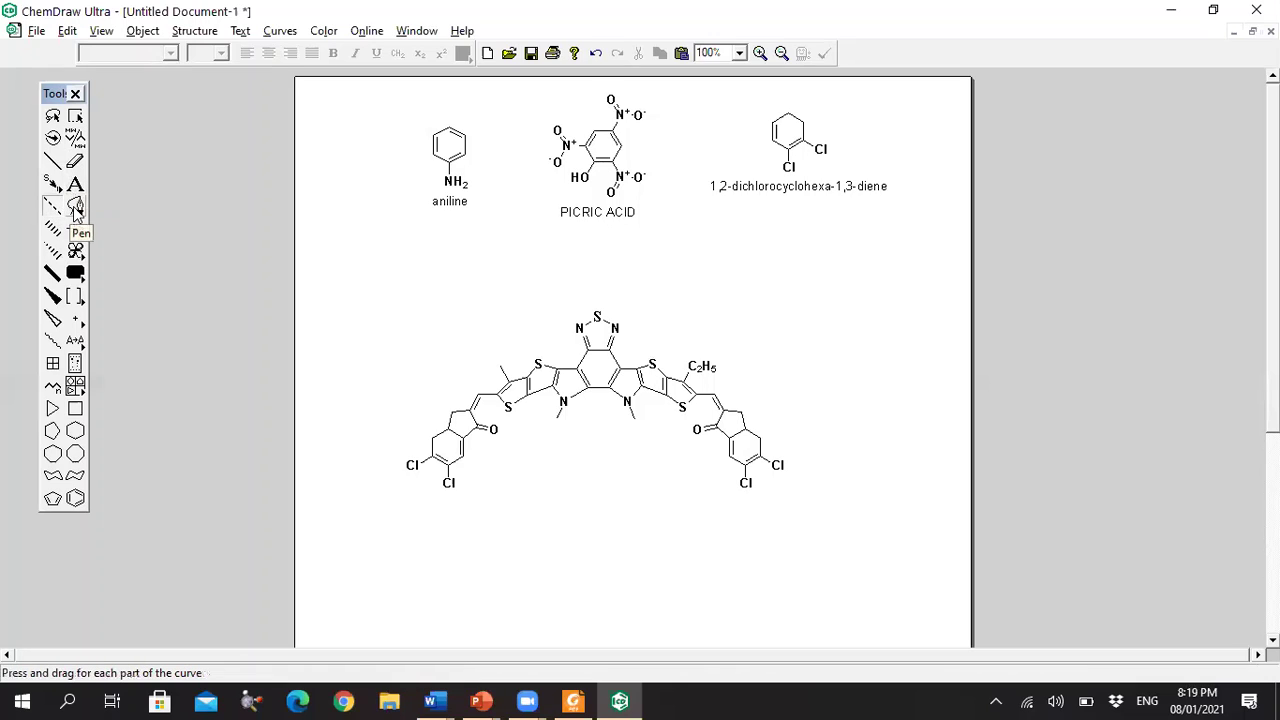
Step: Draw two bold straight arrows, one from aniline to picric acid and one from picric acid to 1,2-dichlorocyclohexa-1,3-diene
left_click(76, 229)
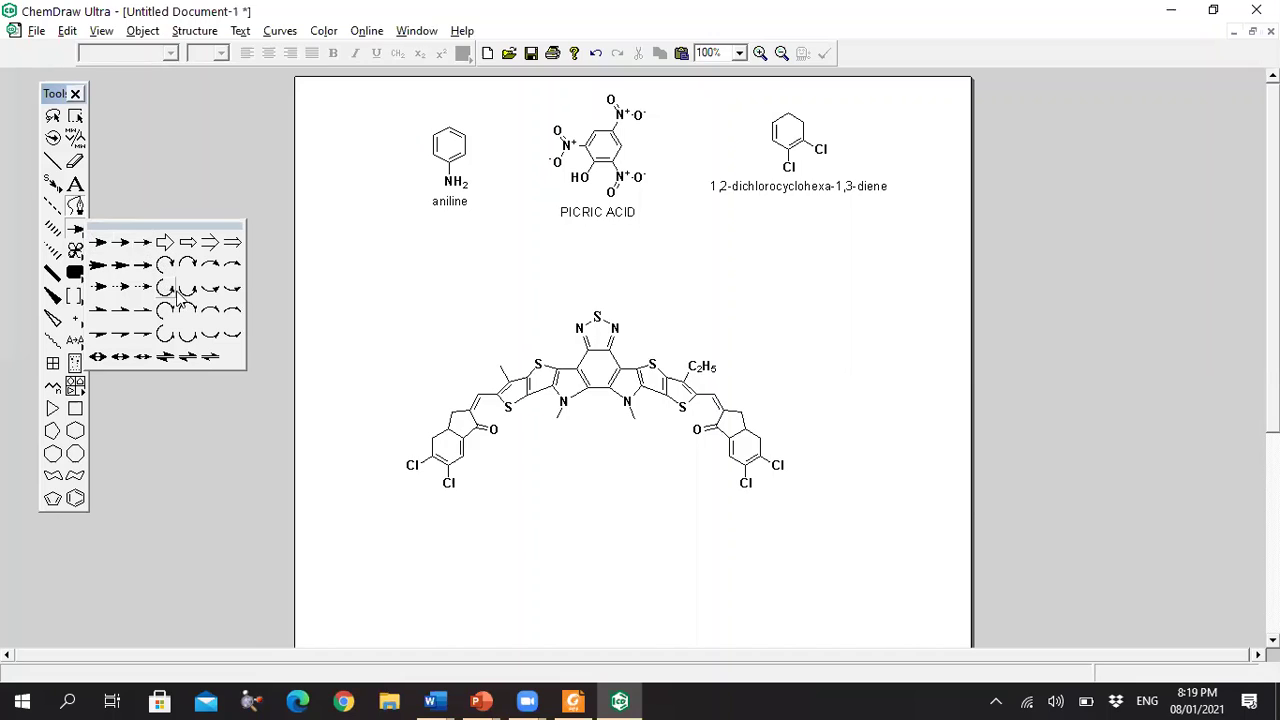
left_click(142, 244)
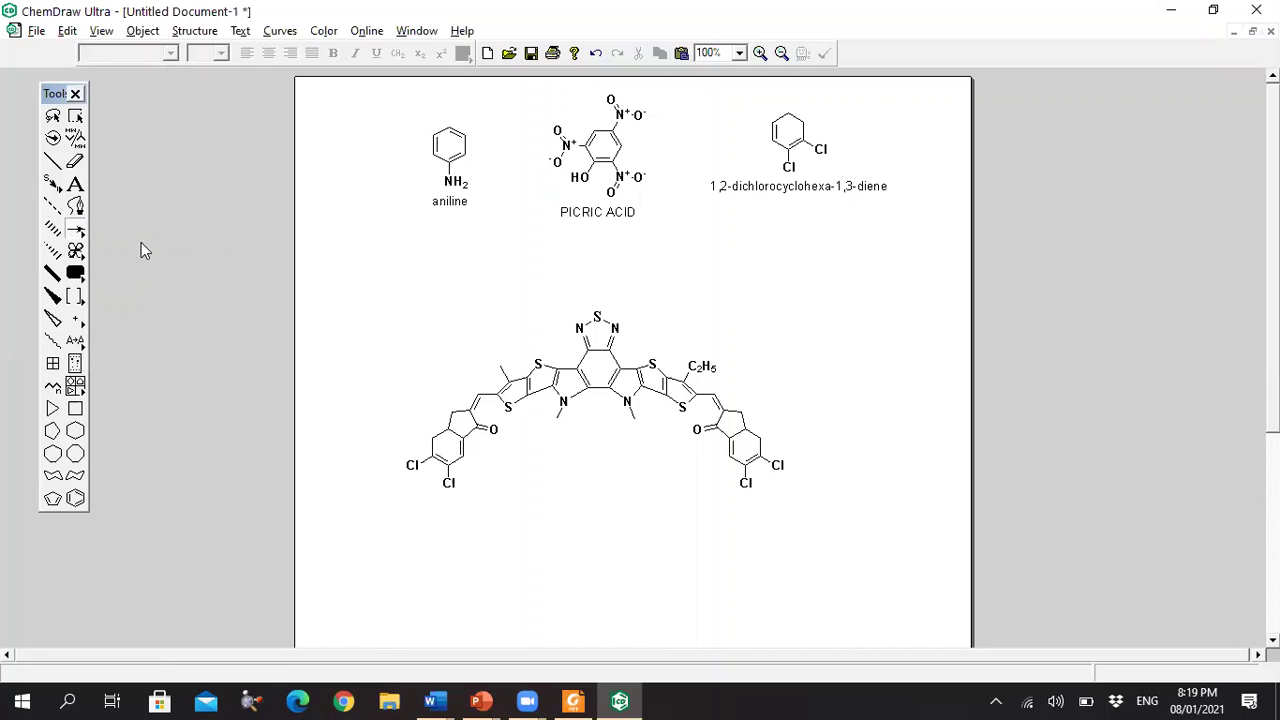
left_click(76, 206)
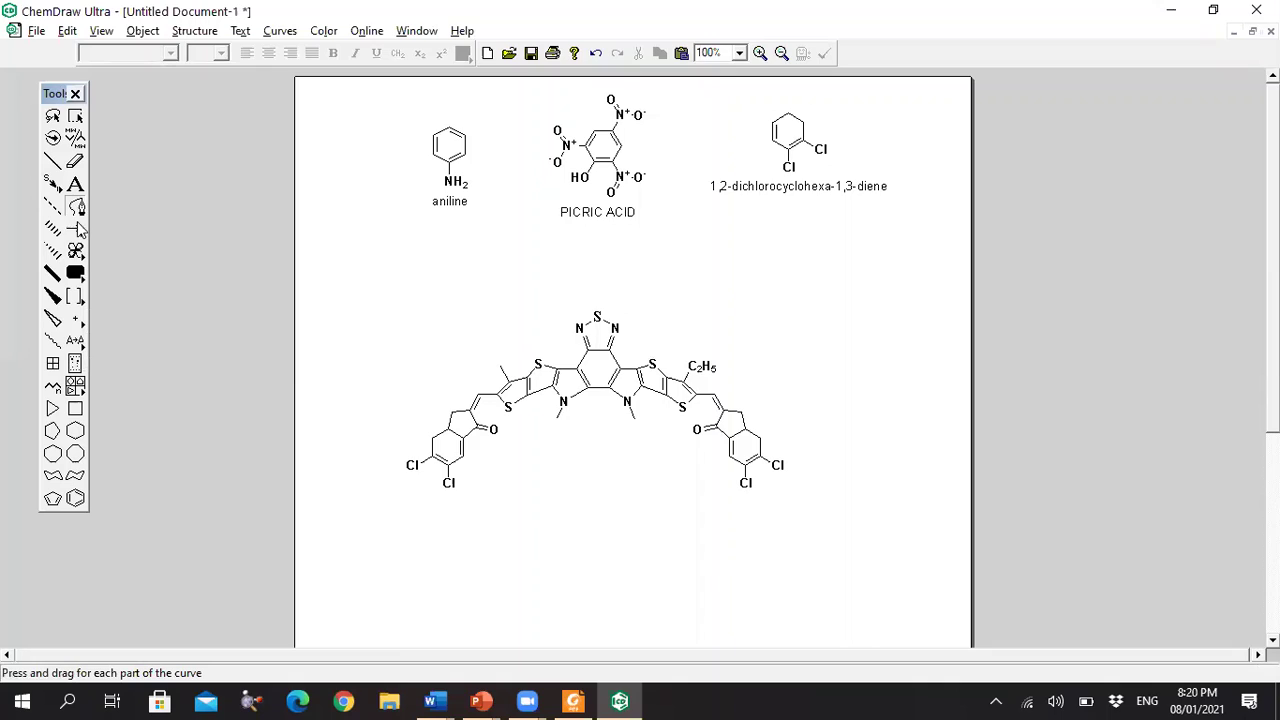
left_click(79, 232)
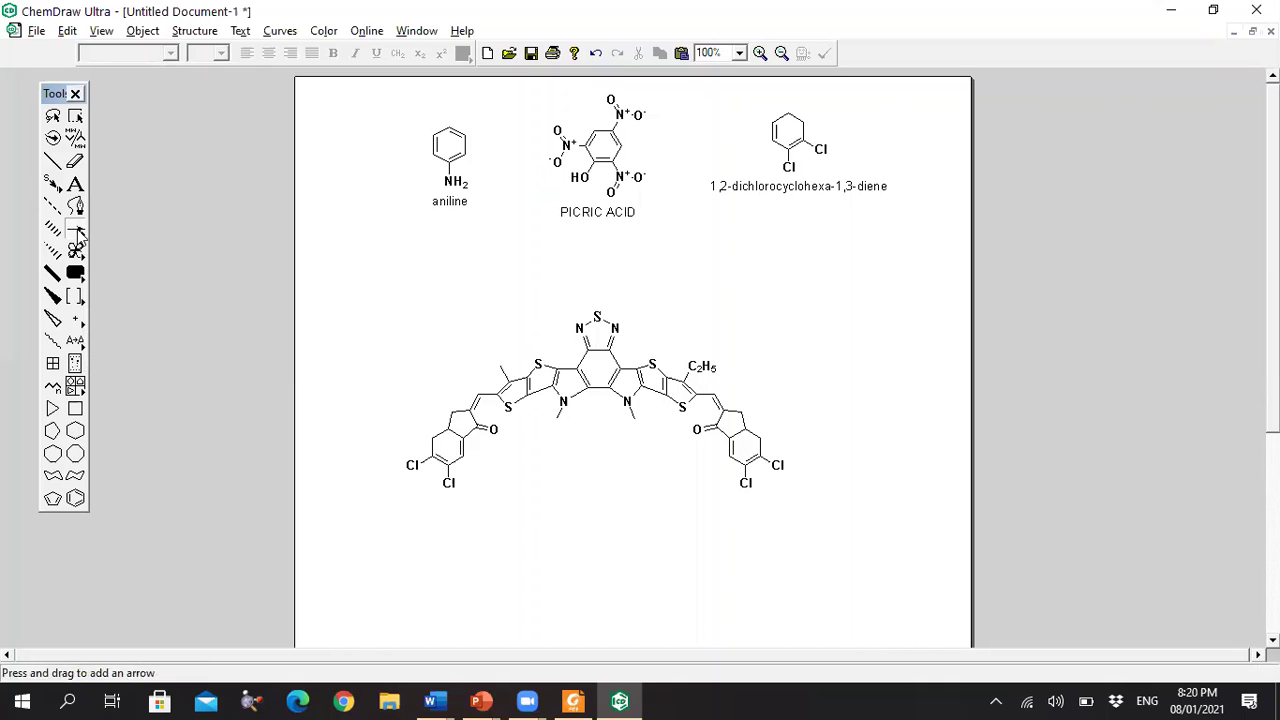
left_click(79, 232)
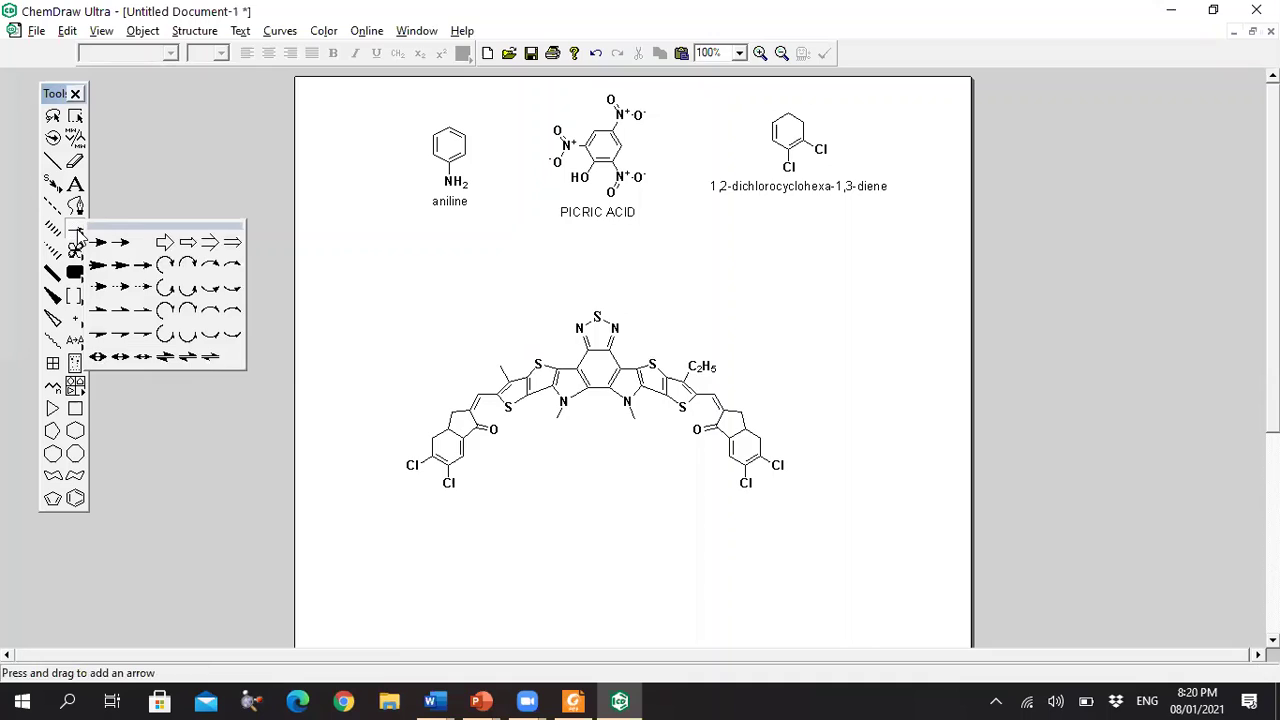
left_click(79, 232)
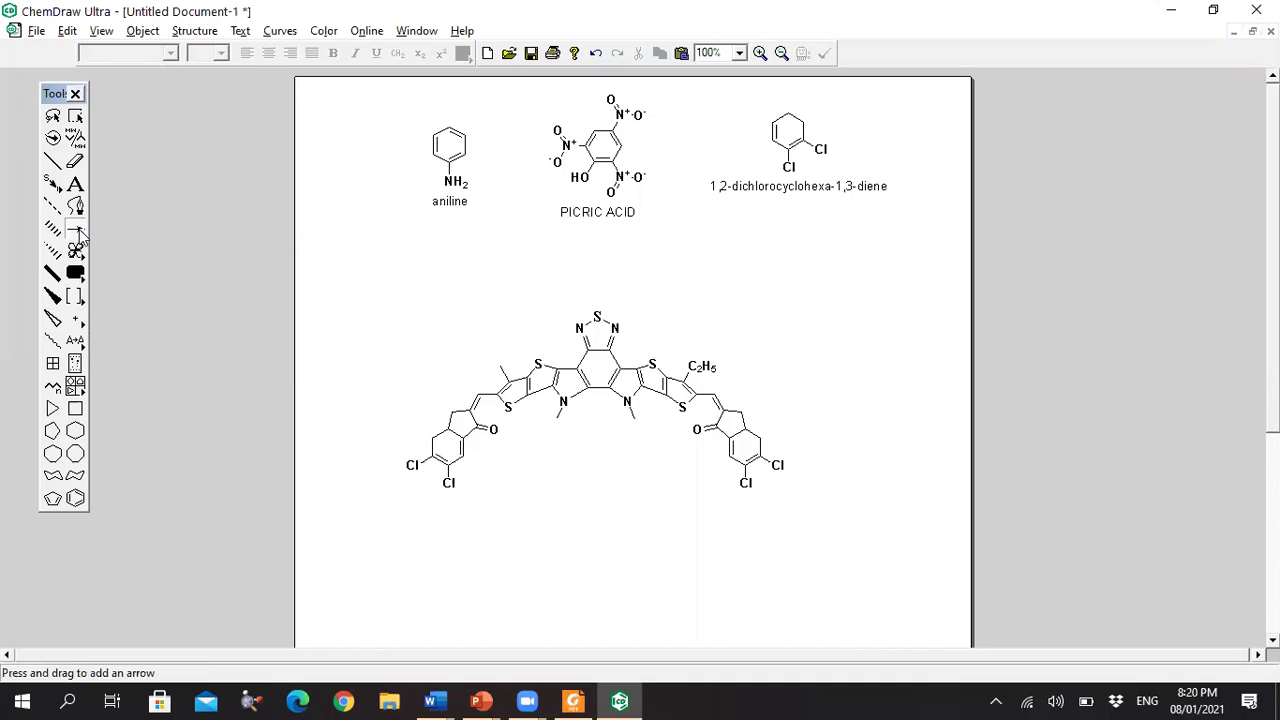
left_click(79, 232)
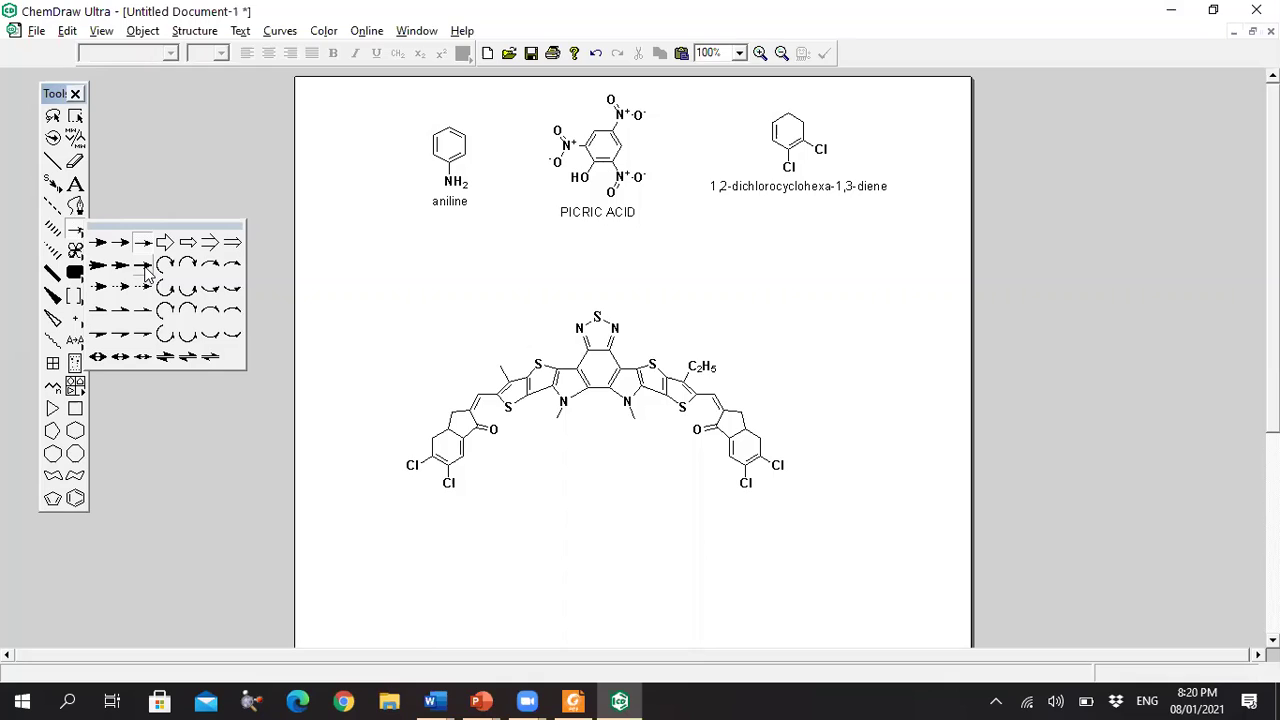
left_click(146, 266)
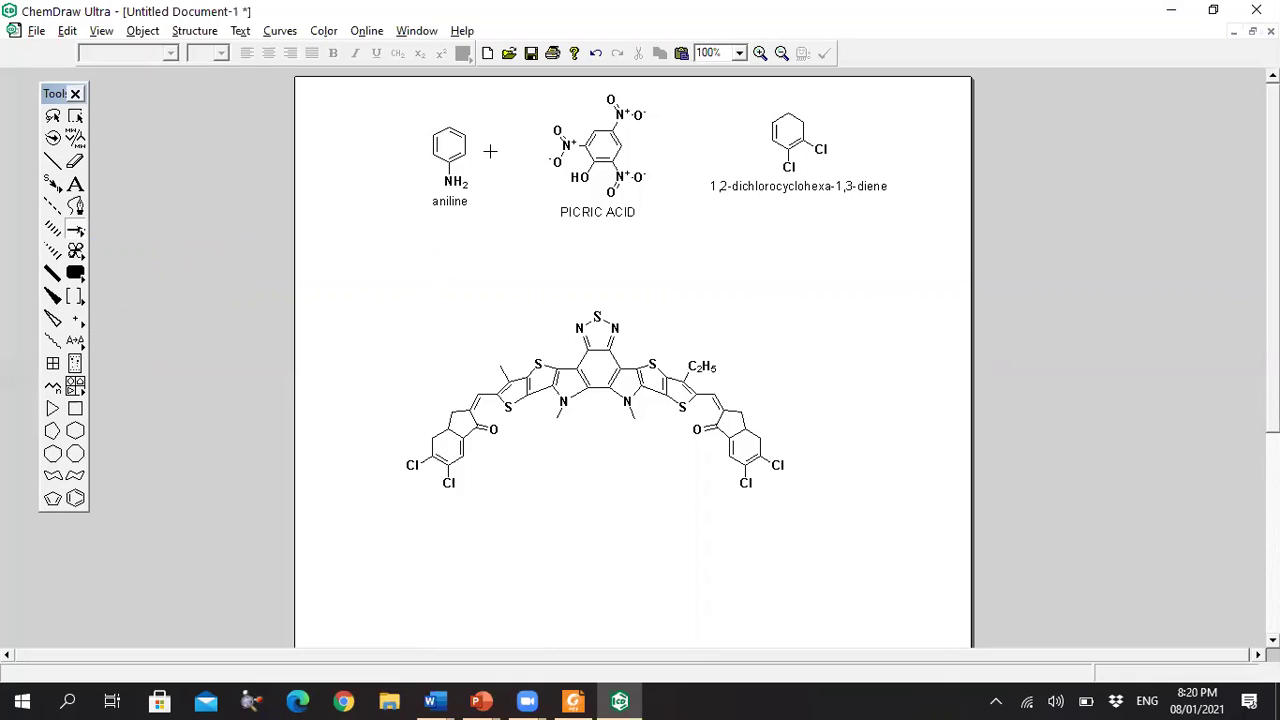
left_click_drag(515, 153, 543, 154)
left_click_drag(660, 155, 761, 155)
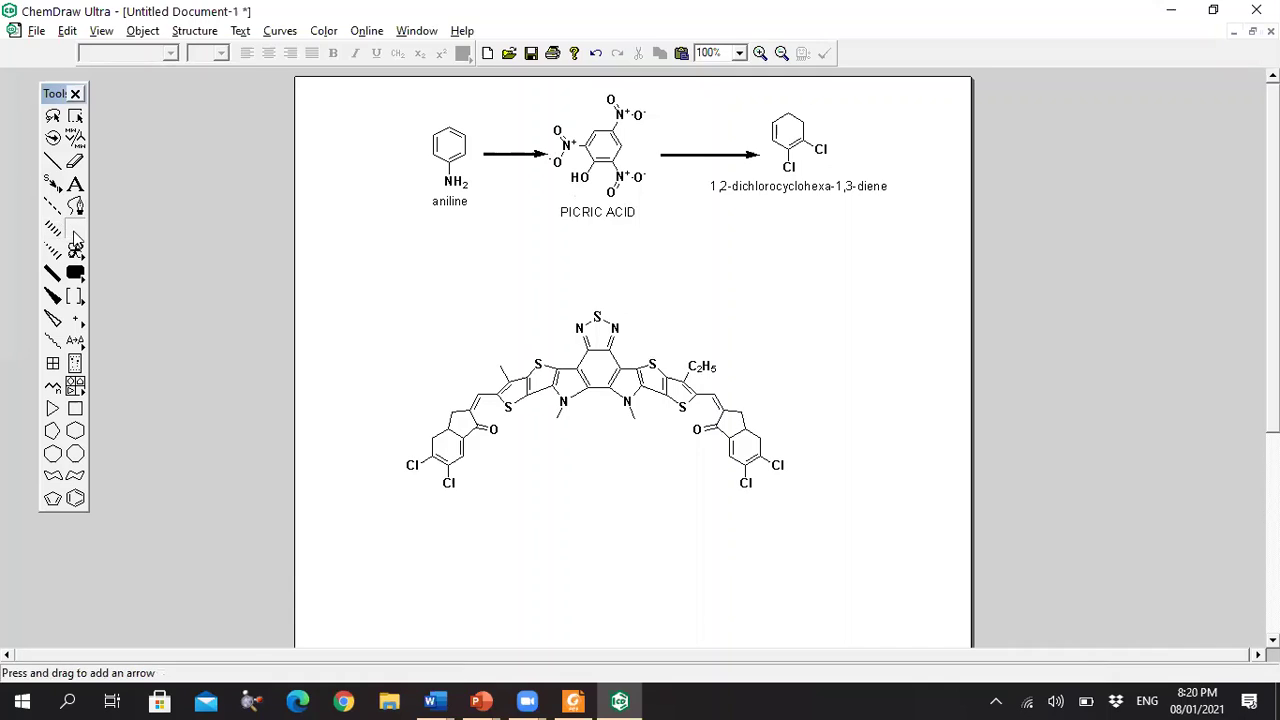
Step: Draw a small curved arrow above the first reaction arrow and move it down so it sits just over that arrow
left_click_drag(76, 232, 192, 271)
left_click_drag(483, 126, 518, 124)
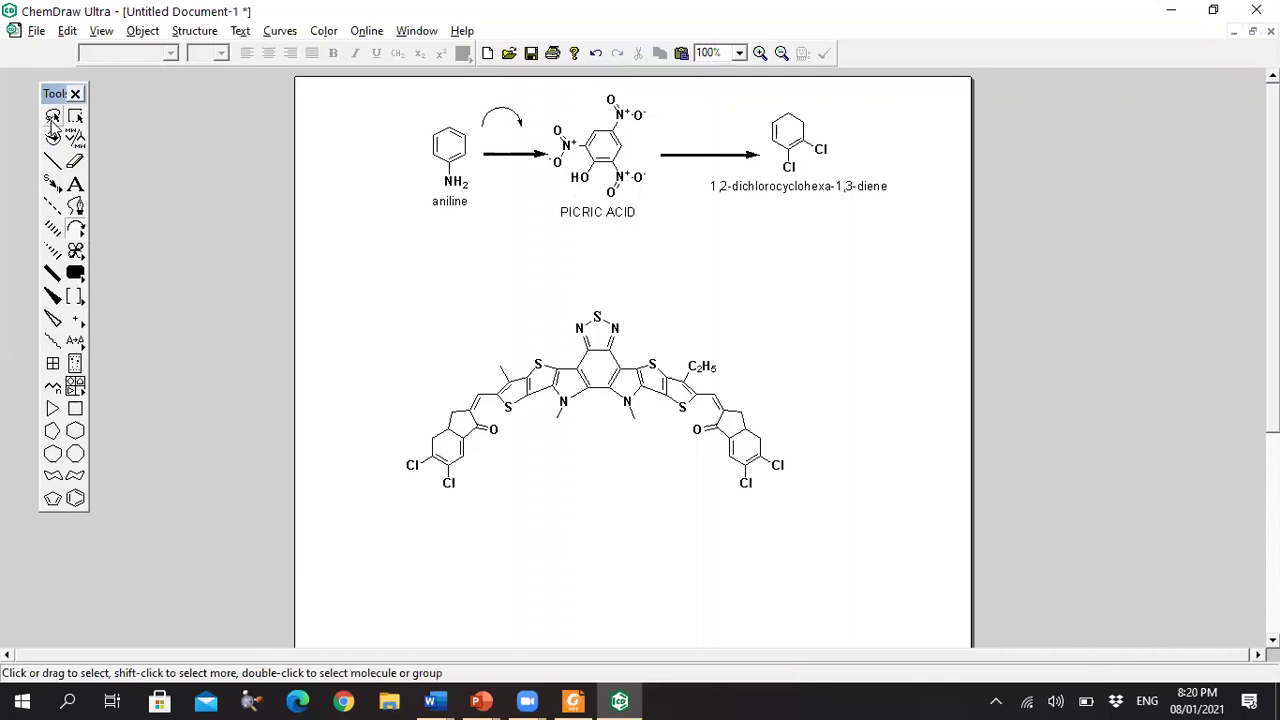
left_click(53, 116)
left_click_drag(507, 105, 527, 121)
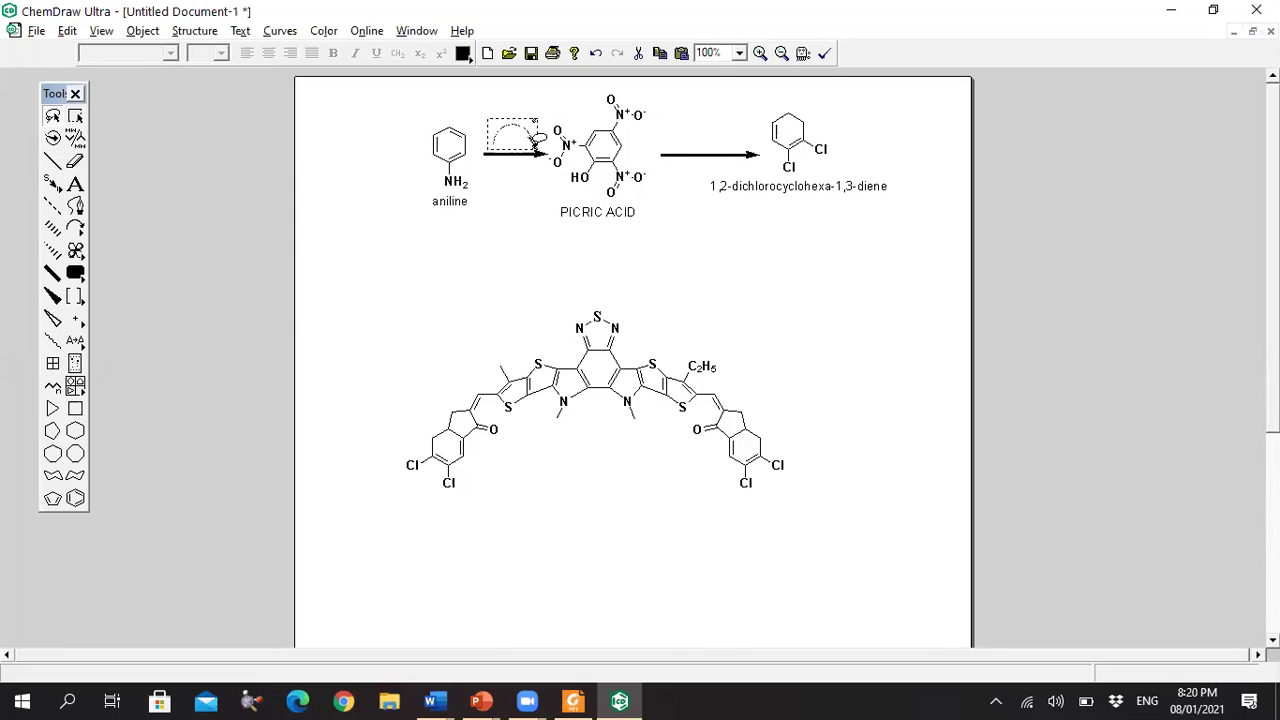
left_click(538, 138)
left_click(524, 134)
left_click_drag(528, 134, 515, 134)
Step: Look through the orbital and chemical symbol choices and the predefined template categories from Amino Acids to Supramolecules
left_click(52, 252)
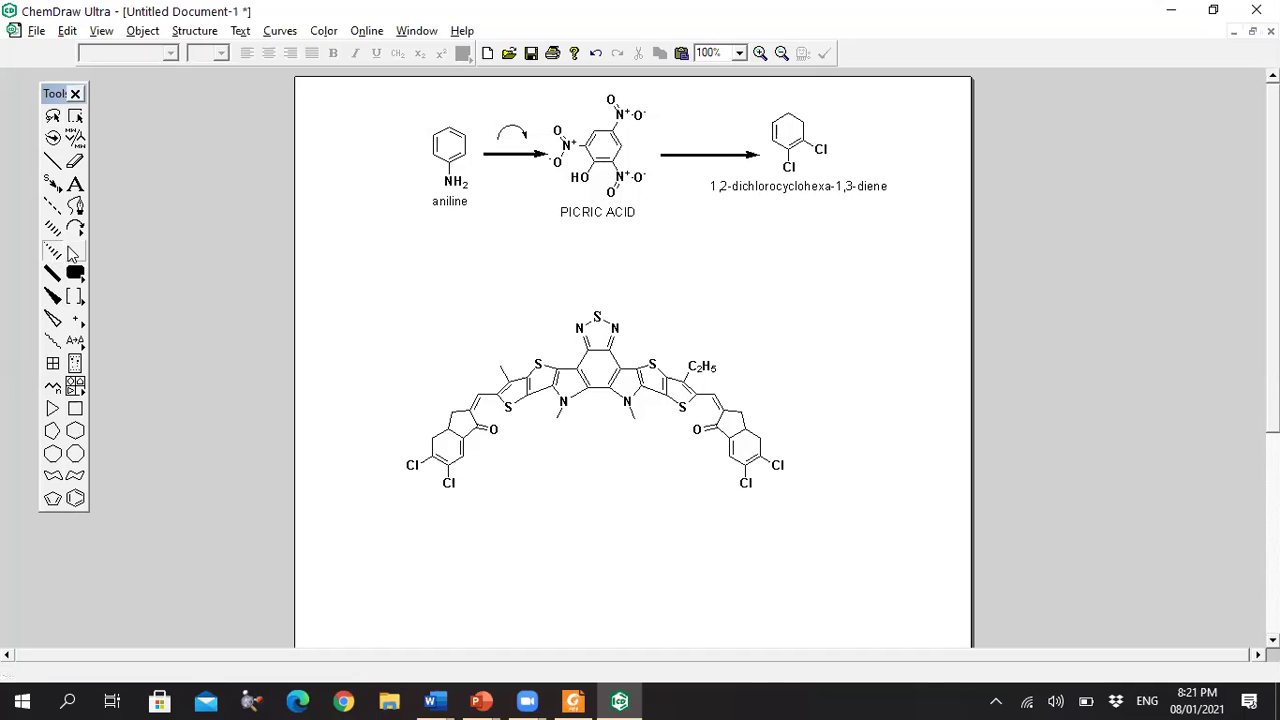
left_click(75, 254)
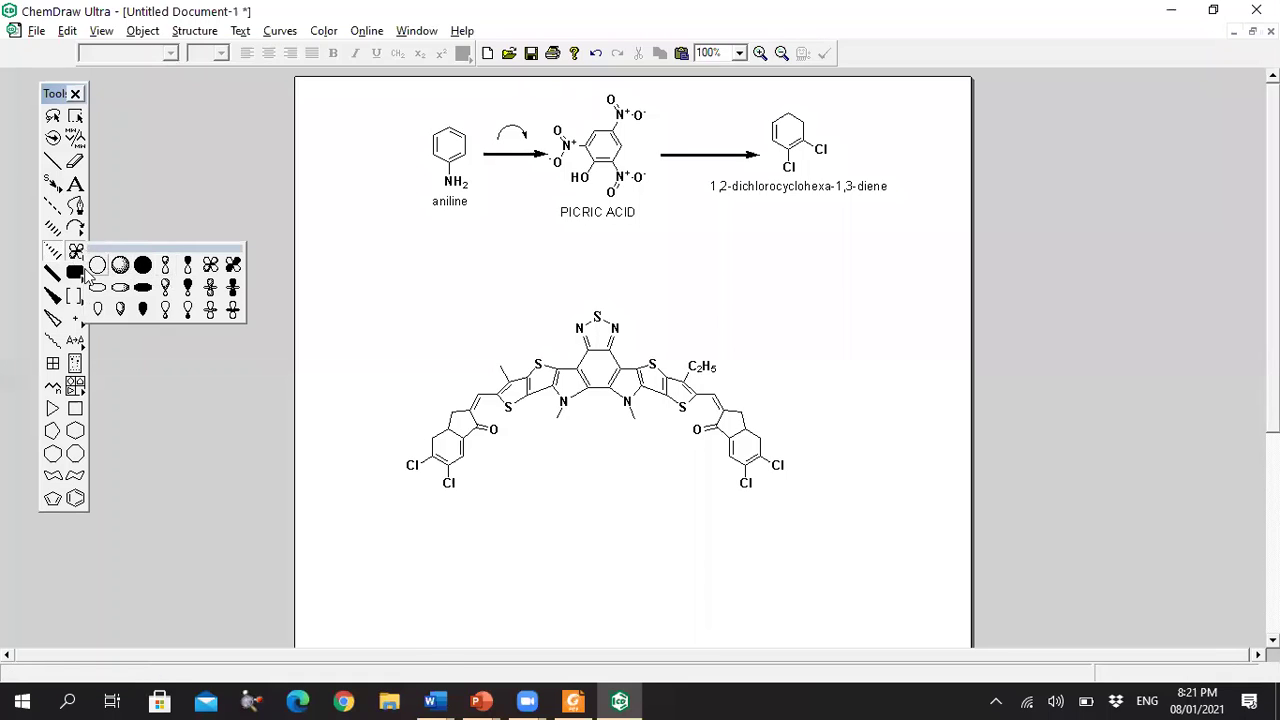
left_click(53, 275)
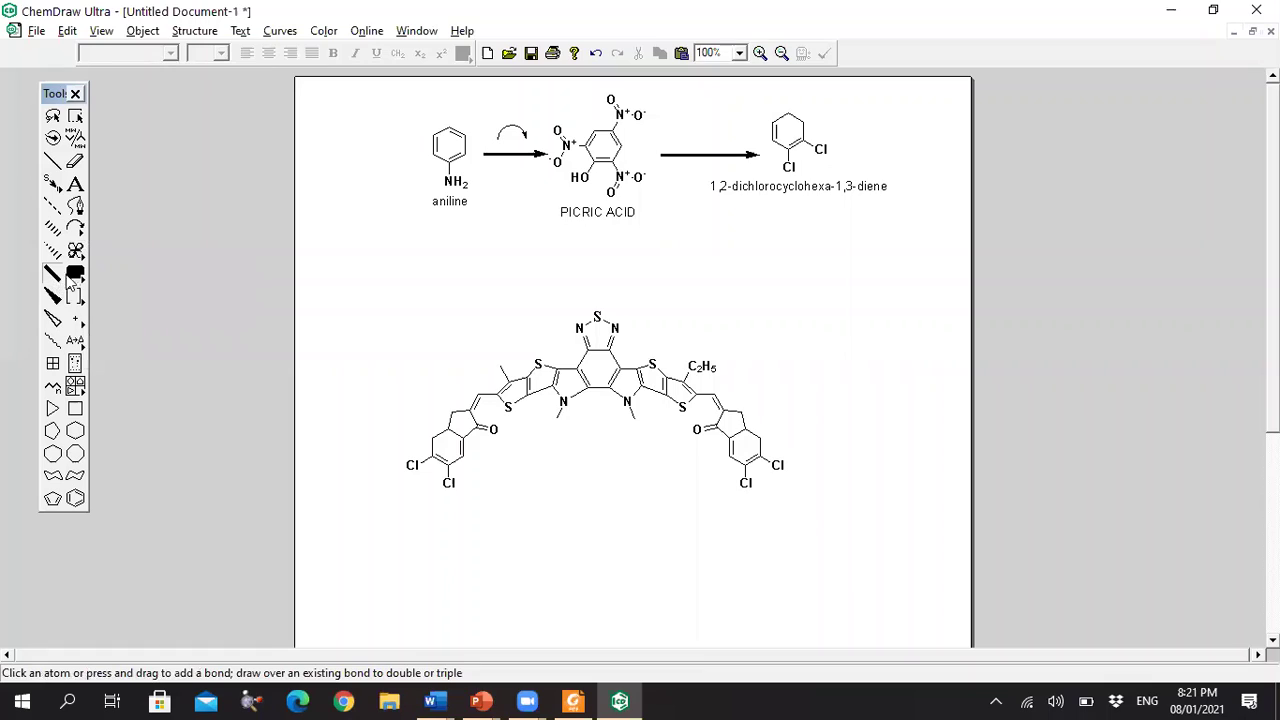
left_click(72, 279)
left_click(72, 318)
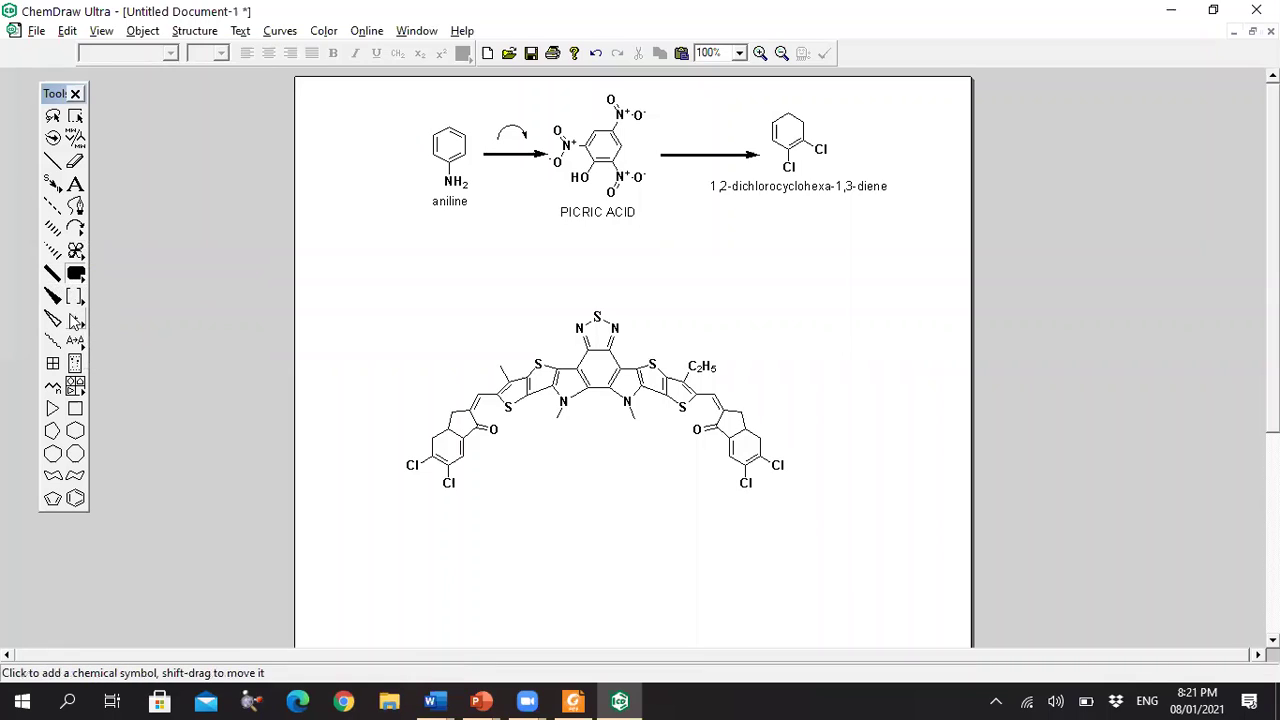
left_click(75, 320)
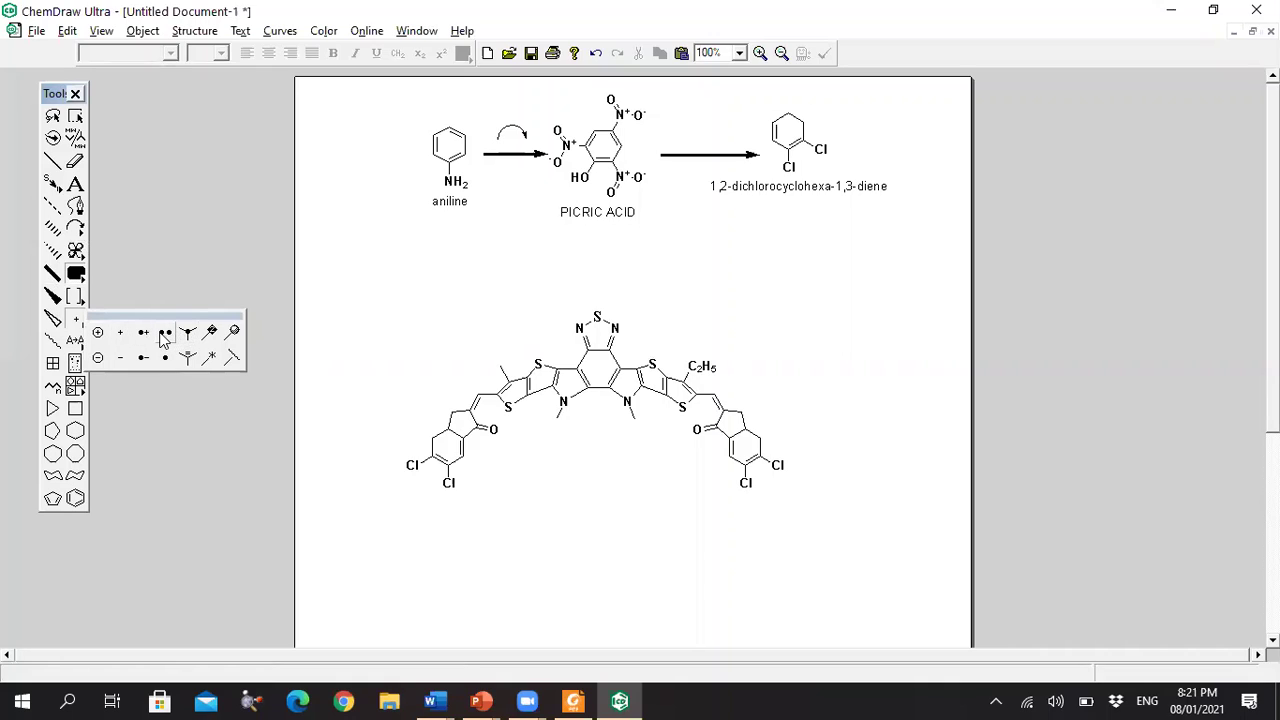
left_click(98, 334)
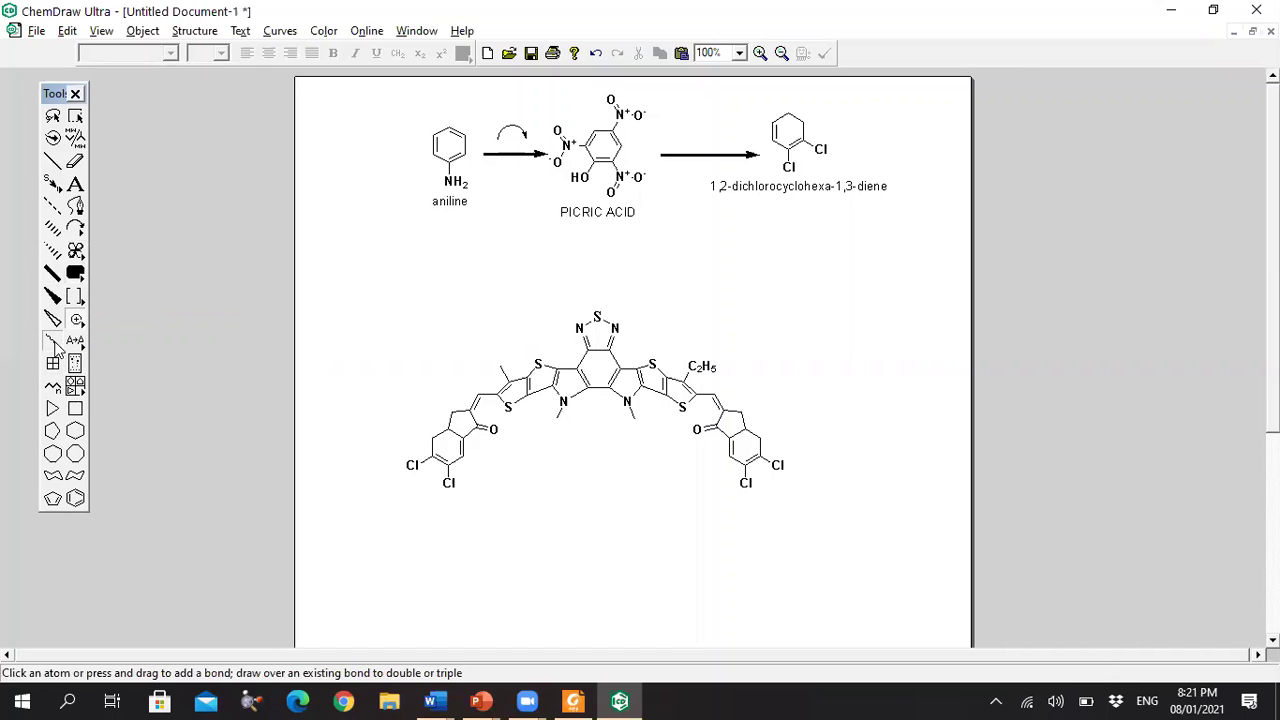
left_click(53, 341)
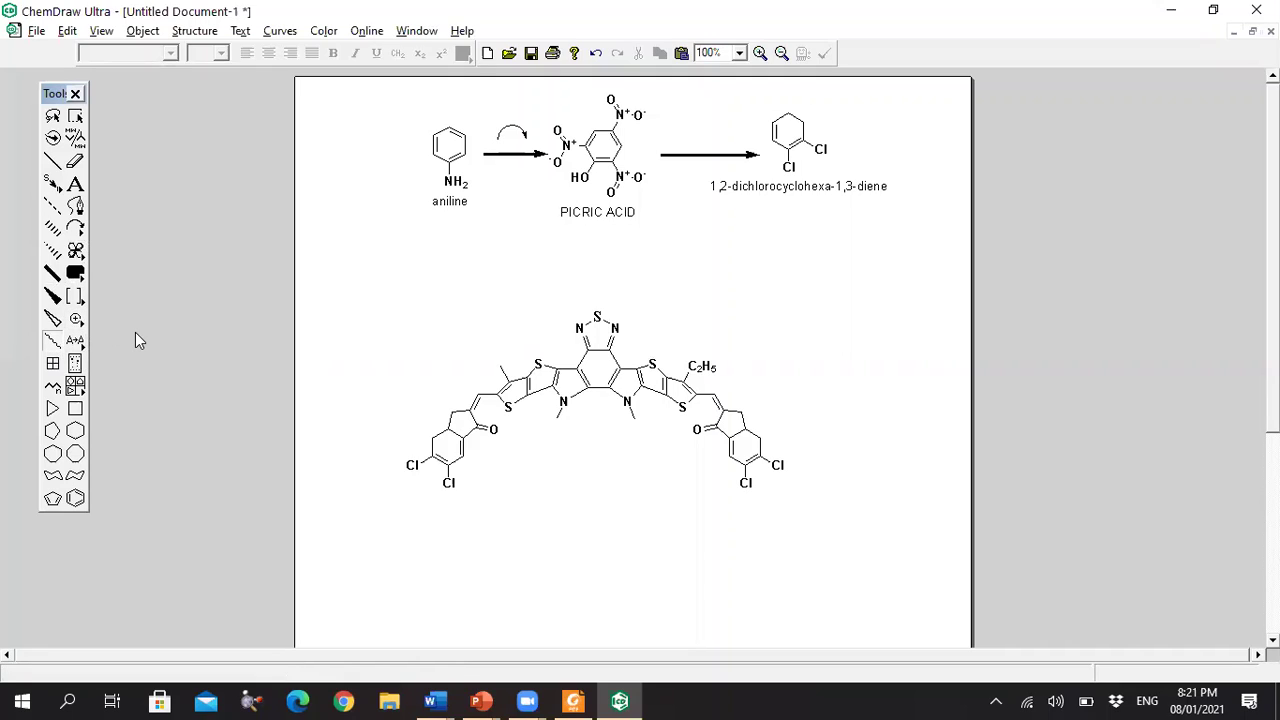
left_click(74, 387)
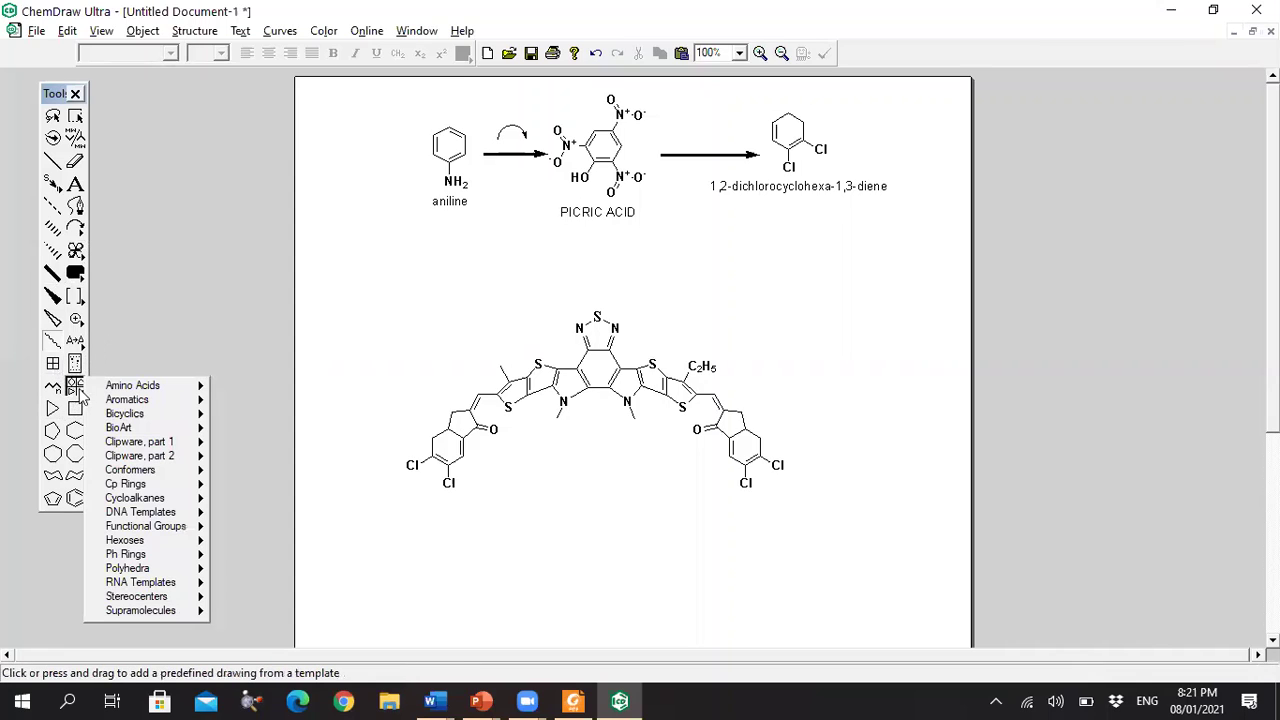
mouse_move(158, 417)
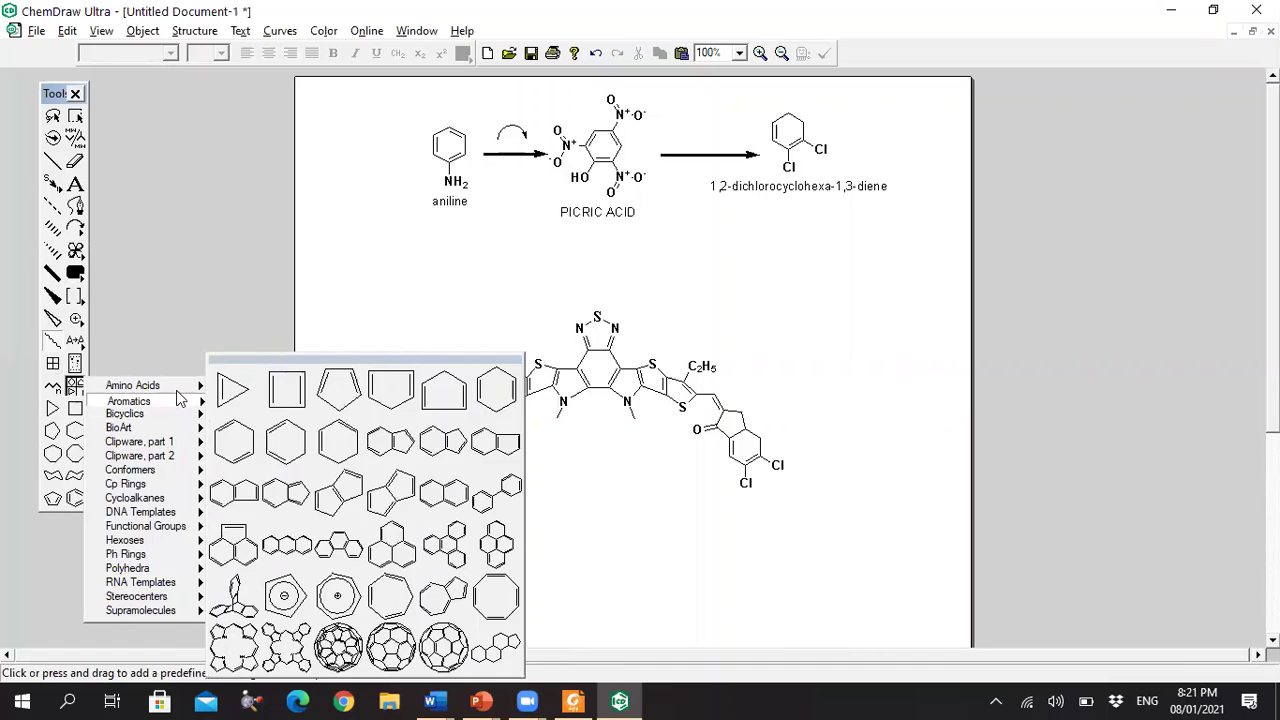
mouse_move(176, 392)
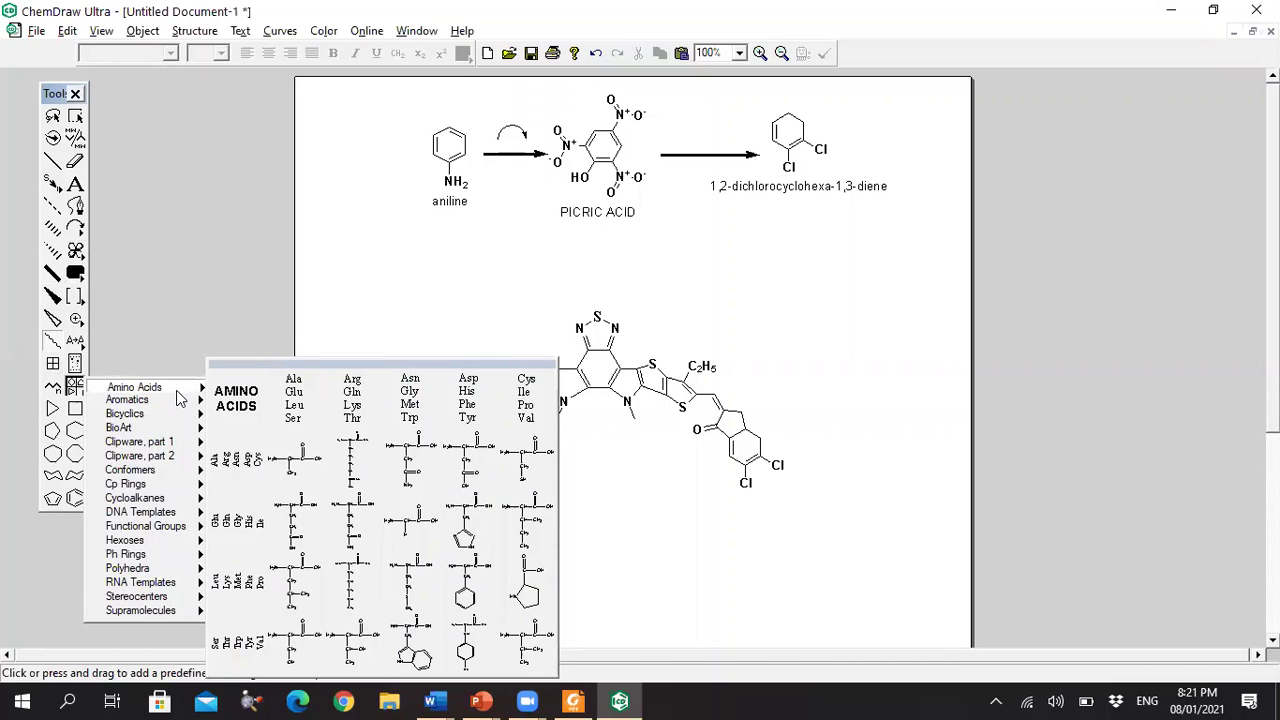
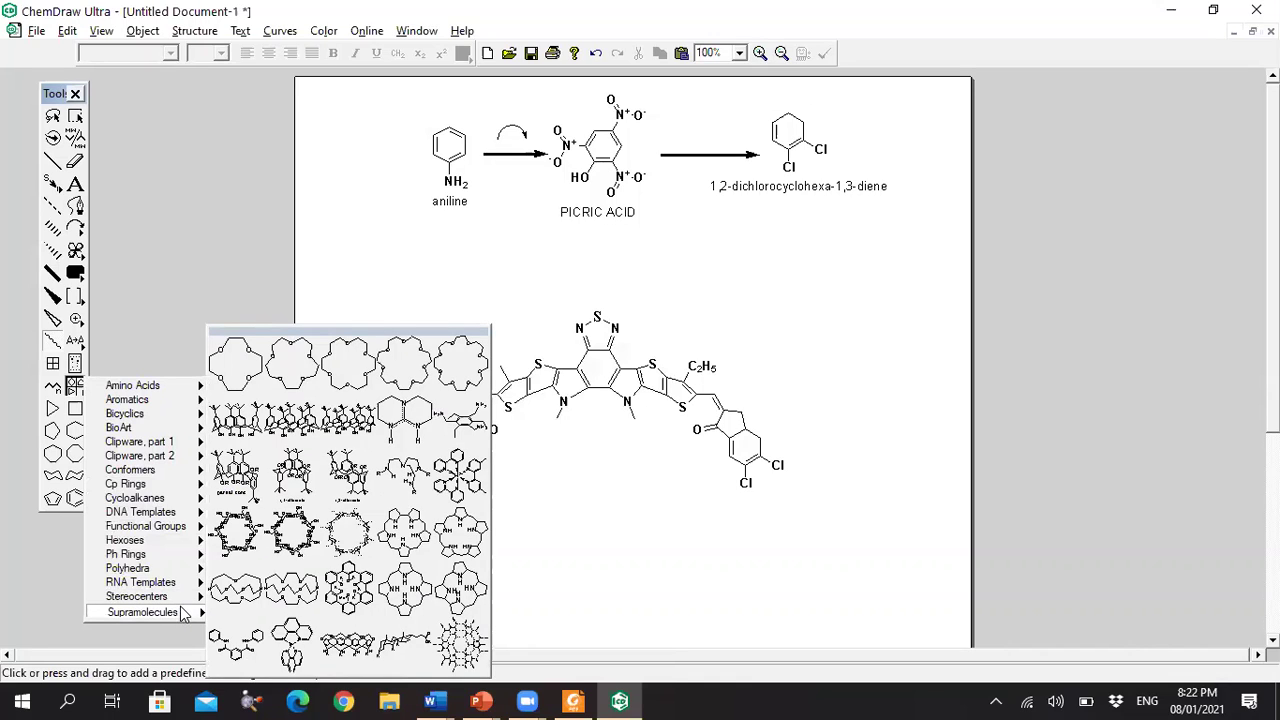
left_click(103, 412)
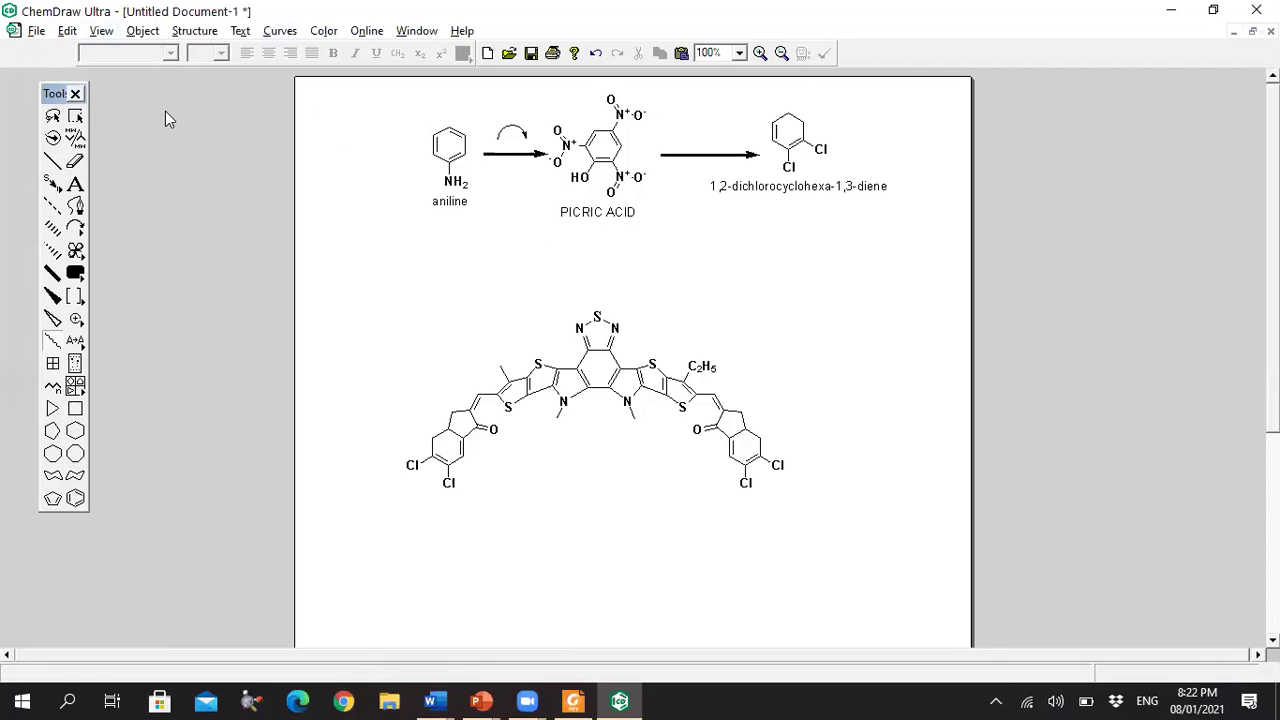
Step: Select the entire large molecule and apply Clean Up Structure to it
left_click(75, 115)
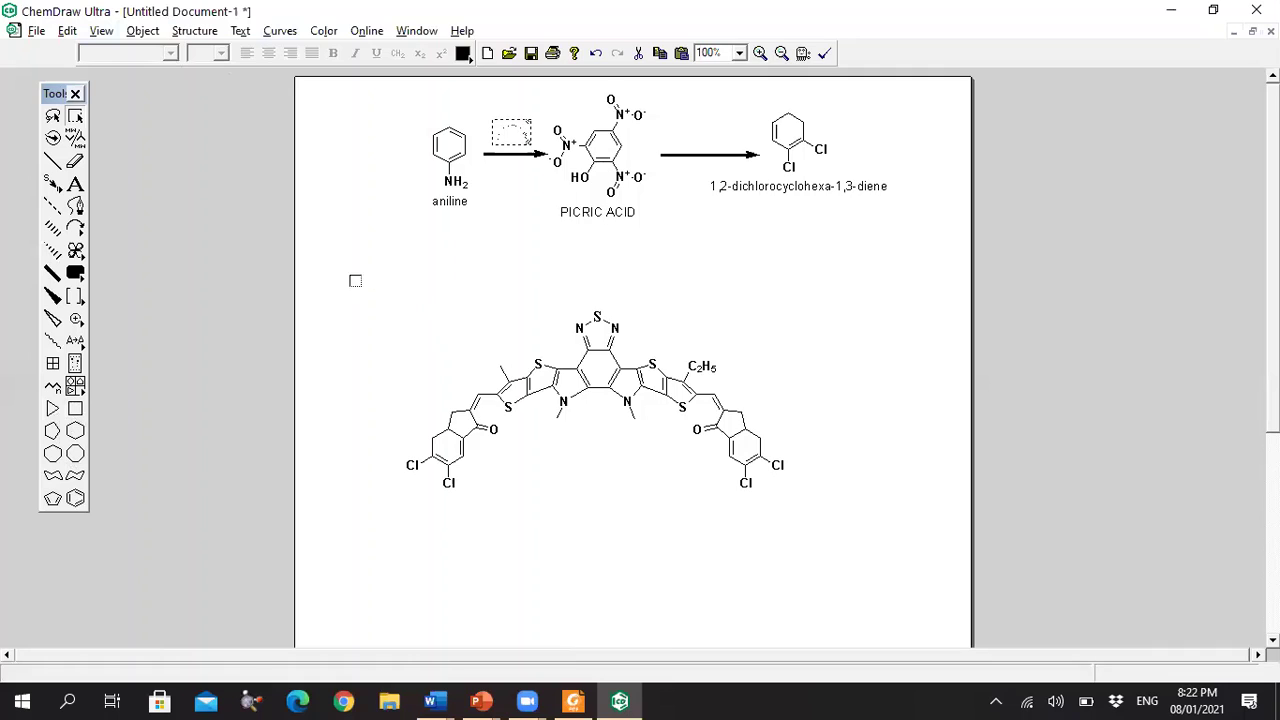
left_click_drag(349, 275, 887, 547)
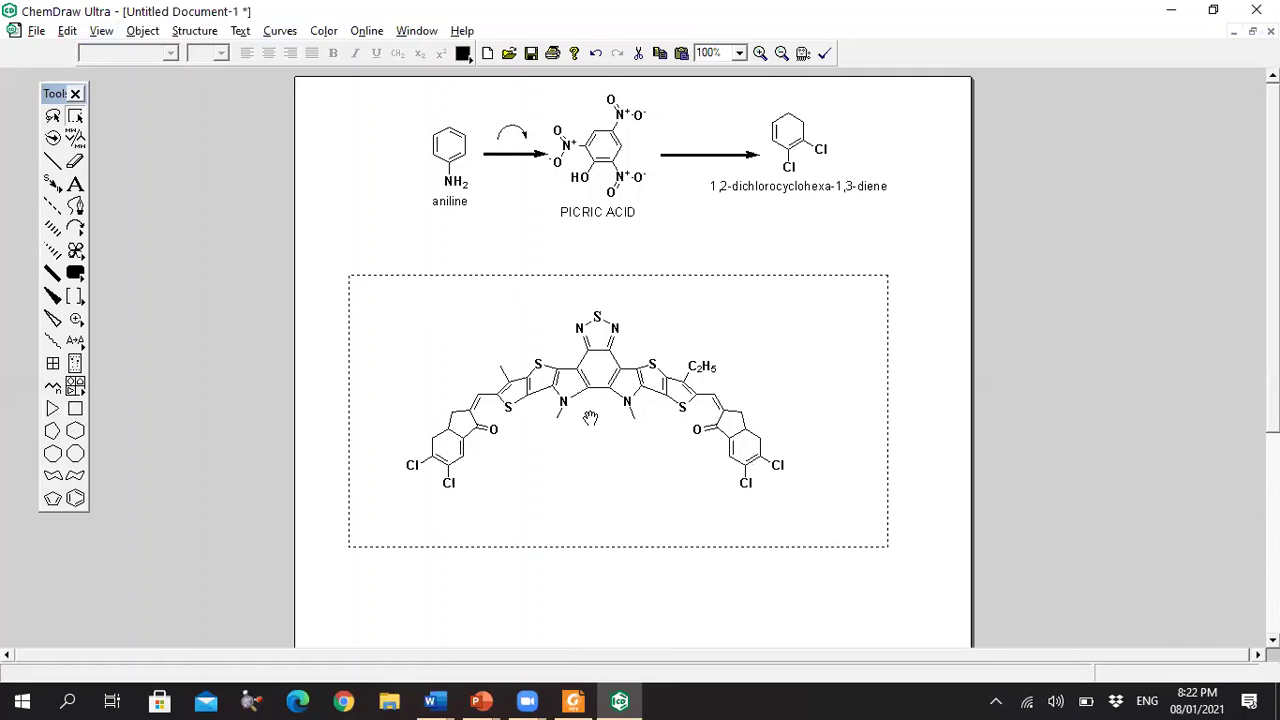
left_click_drag(590, 420, 591, 428)
right_click(590, 428)
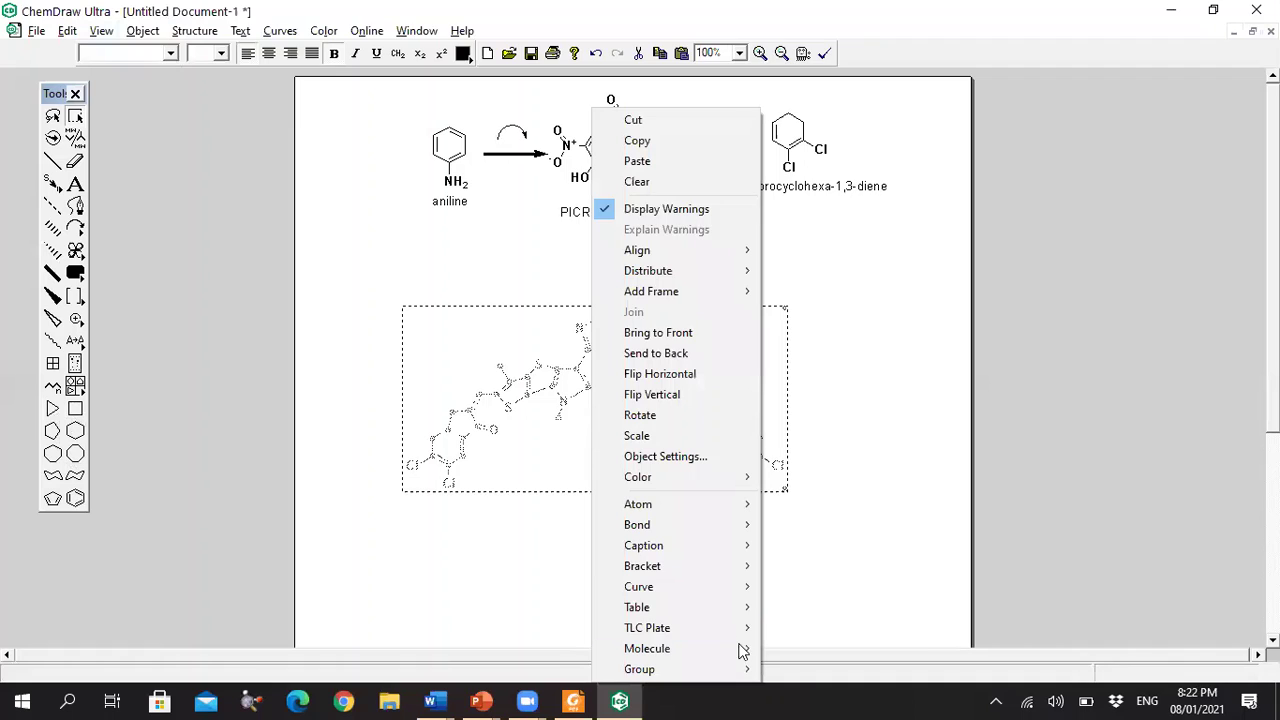
mouse_move(700, 648)
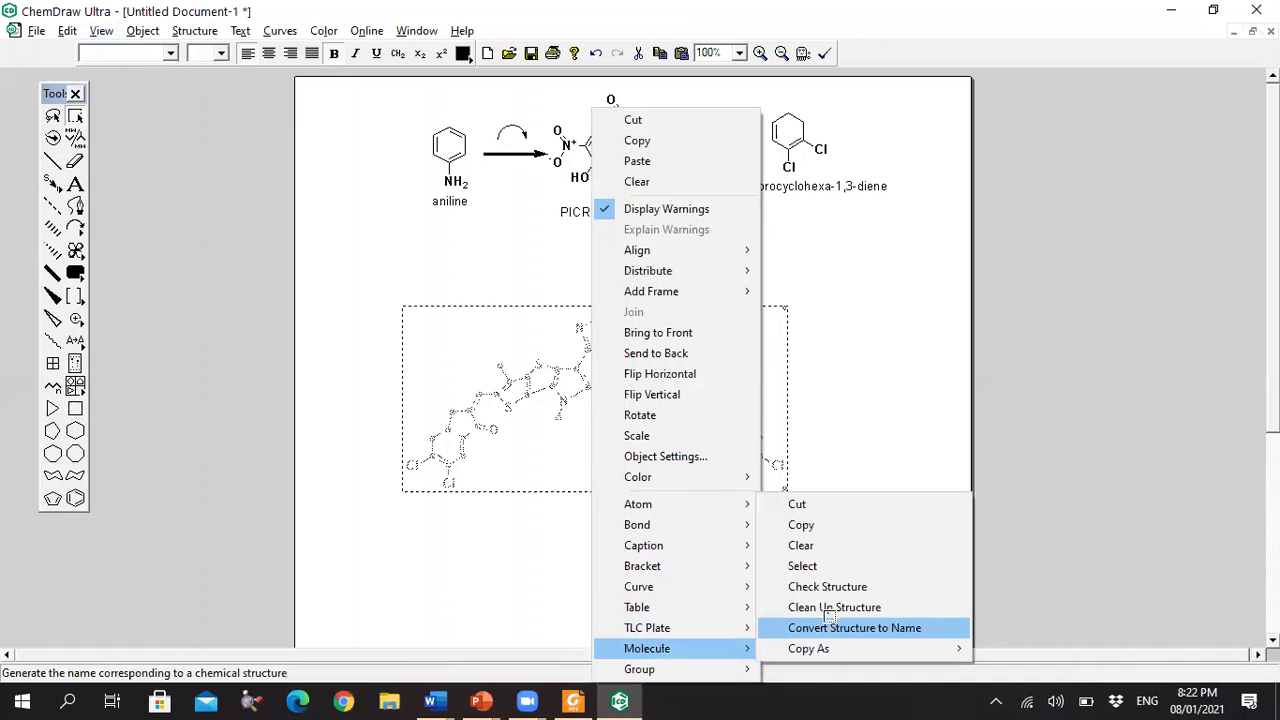
left_click(825, 608)
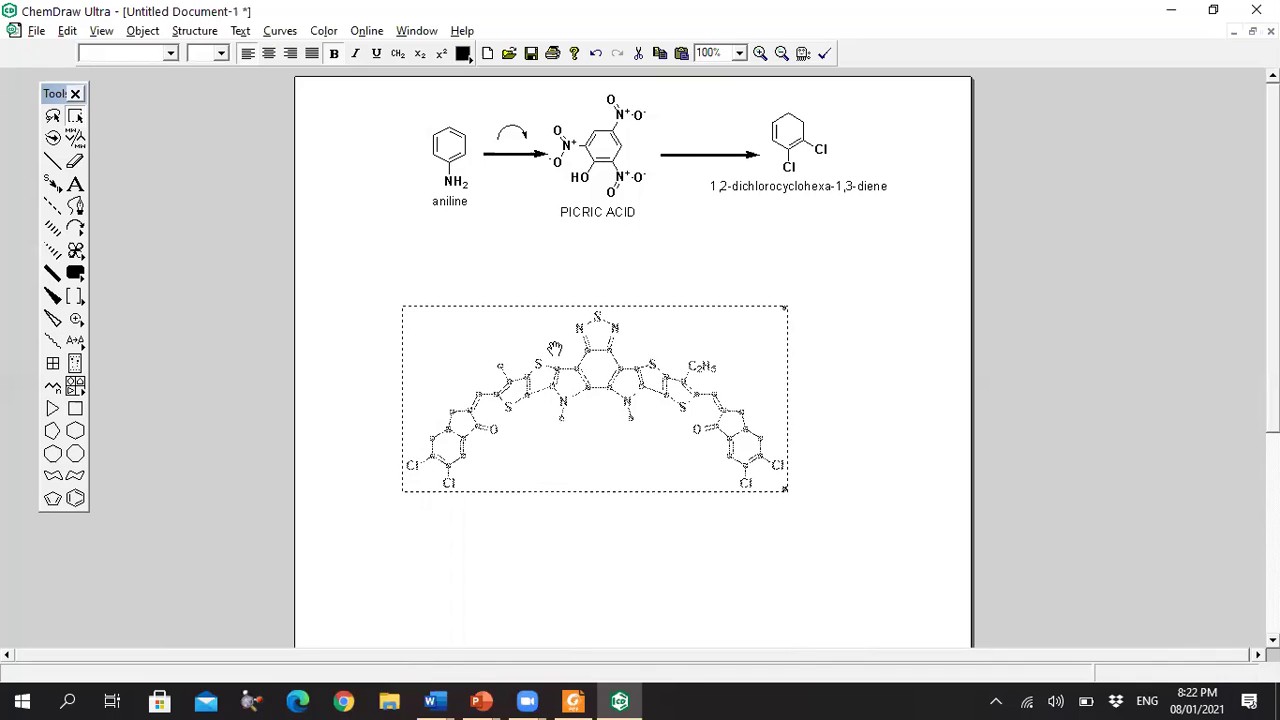
Step: Switch to PowerPoint, delete the blank slide's title and subtitle placeholders, and paste the copied large molecule
left_click(484, 700)
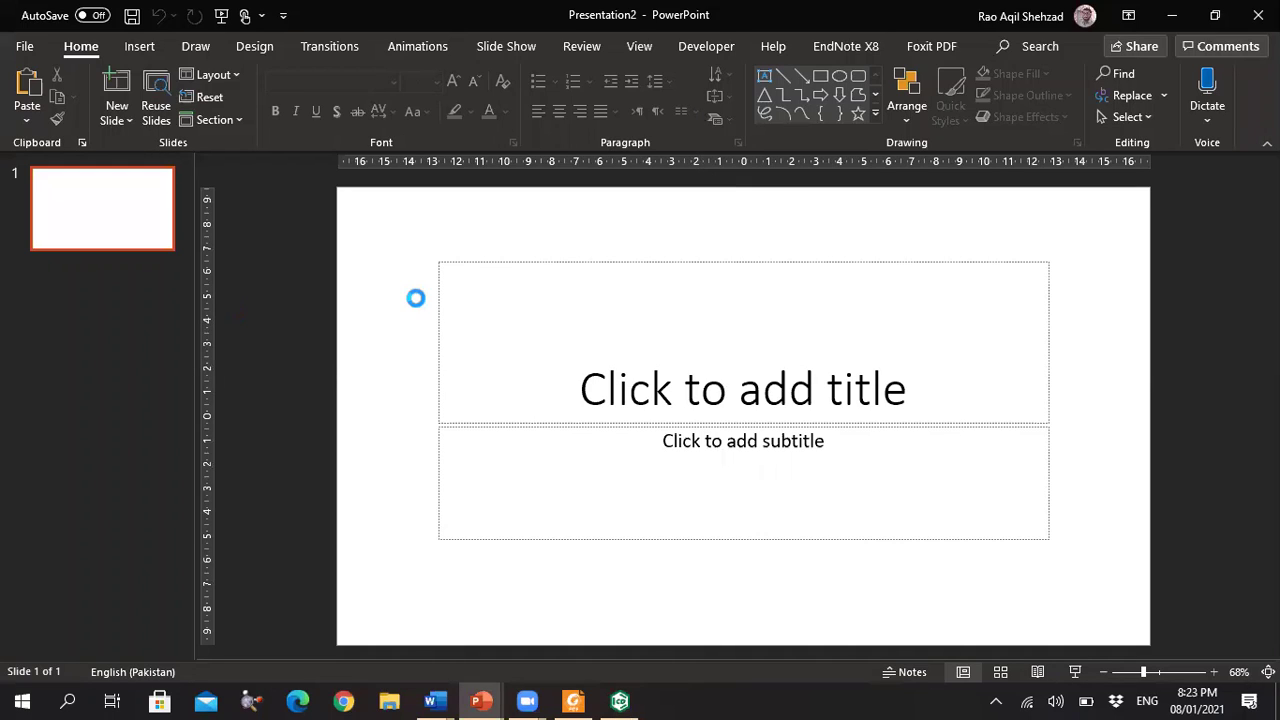
key("ctrl+a")
key("Delete")
key("ctrl+v")
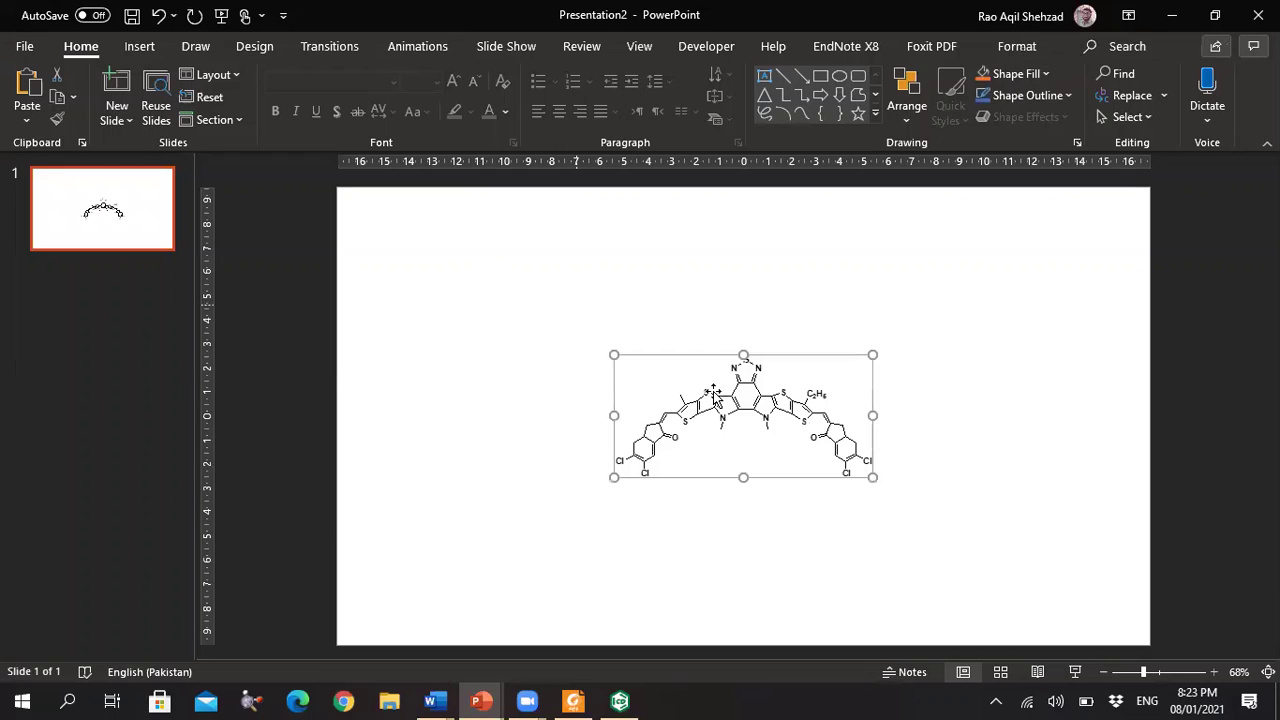
Step: Move the pasted molecule to the slide's upper left area and enlarge it proportionally
left_click_drag(767, 440, 588, 312)
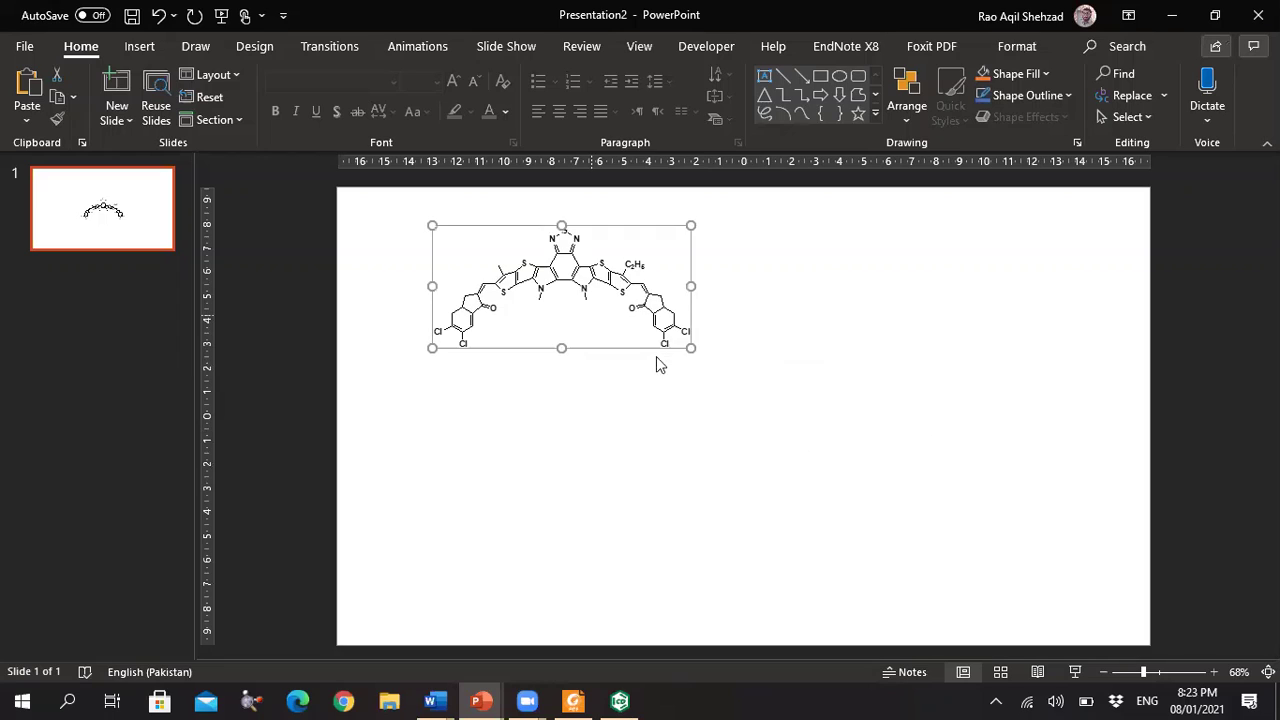
left_click_drag(690, 348, 797, 434)
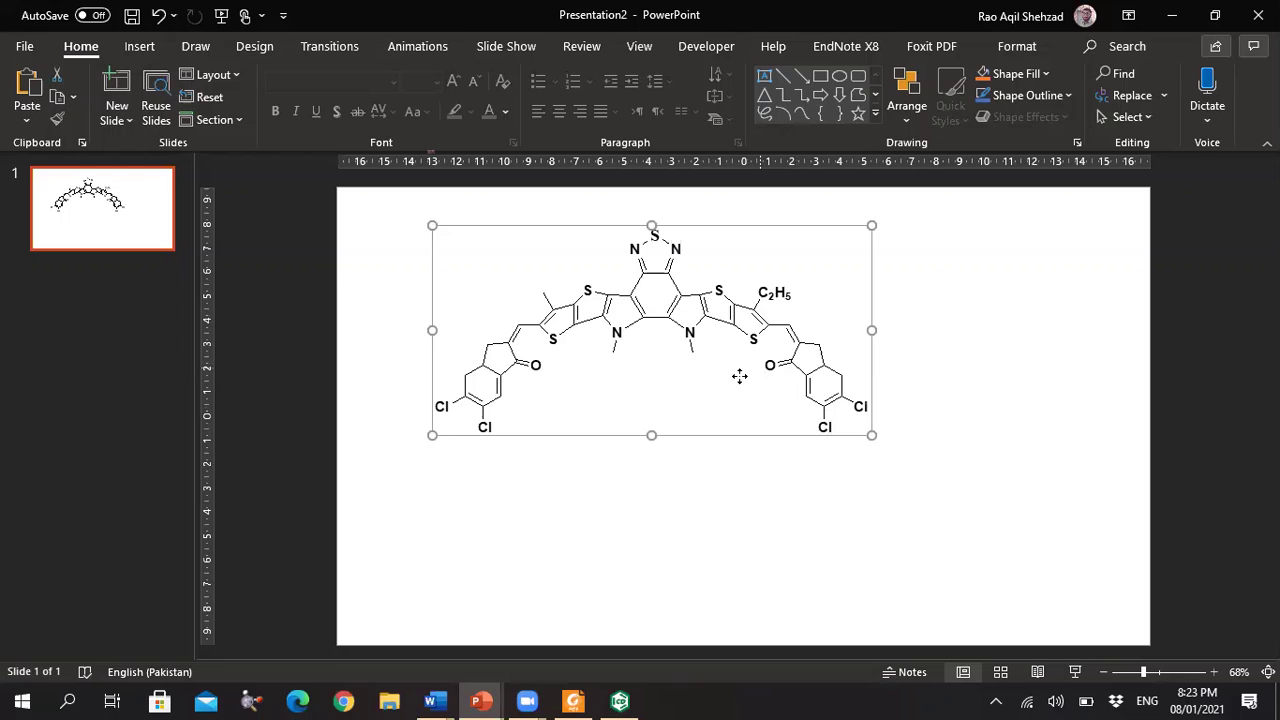
left_click_drag(752, 368, 727, 390)
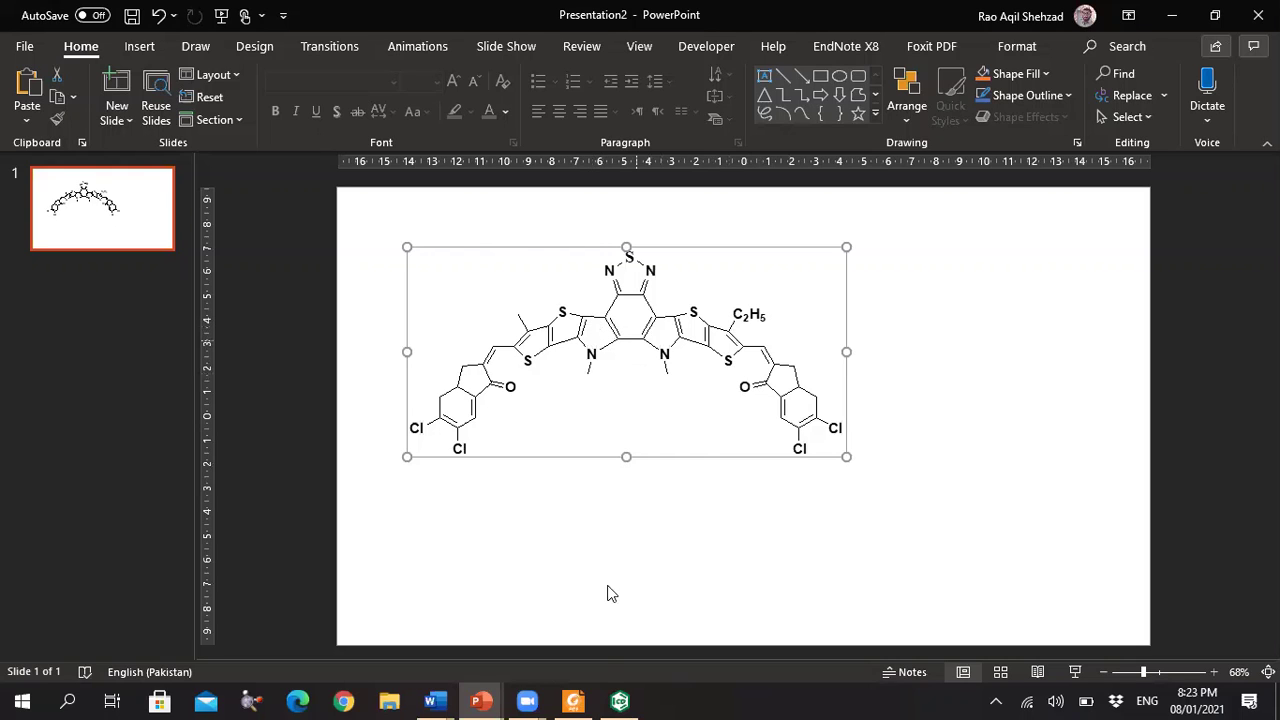
Step: Switch back to ChemDraw and select the entire large molecule for copying
left_click(620, 700)
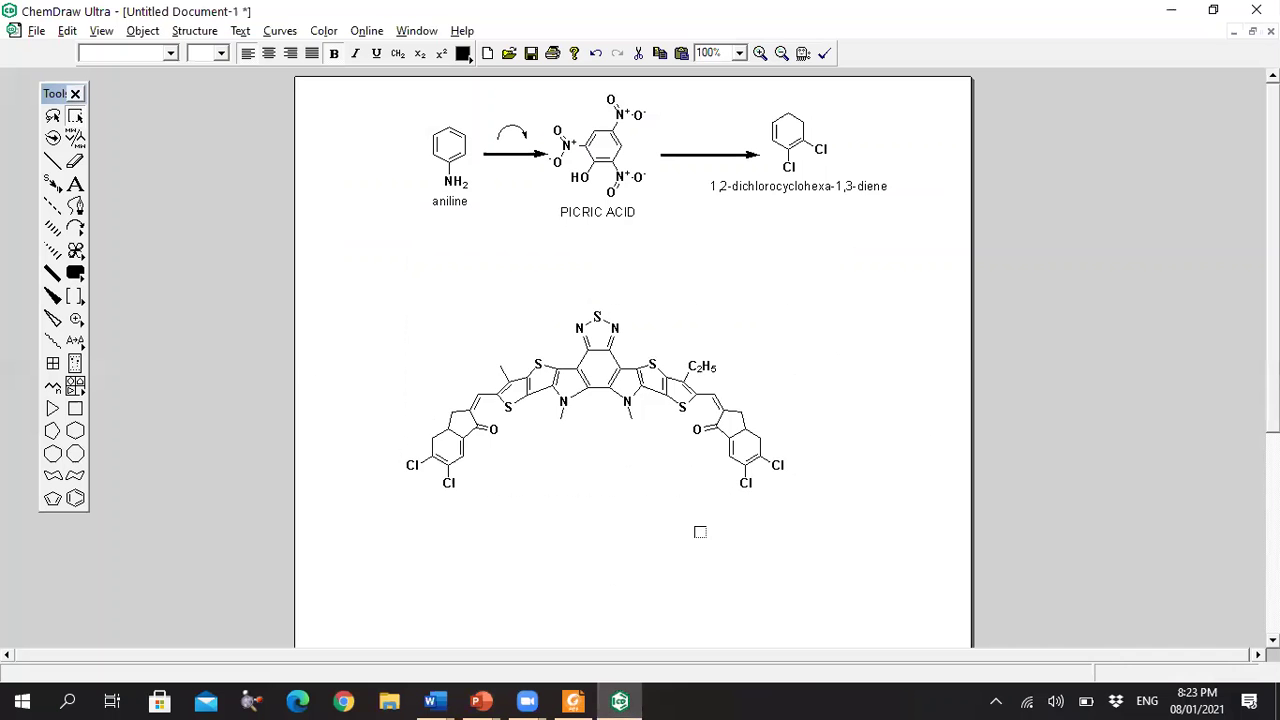
left_click(759, 56)
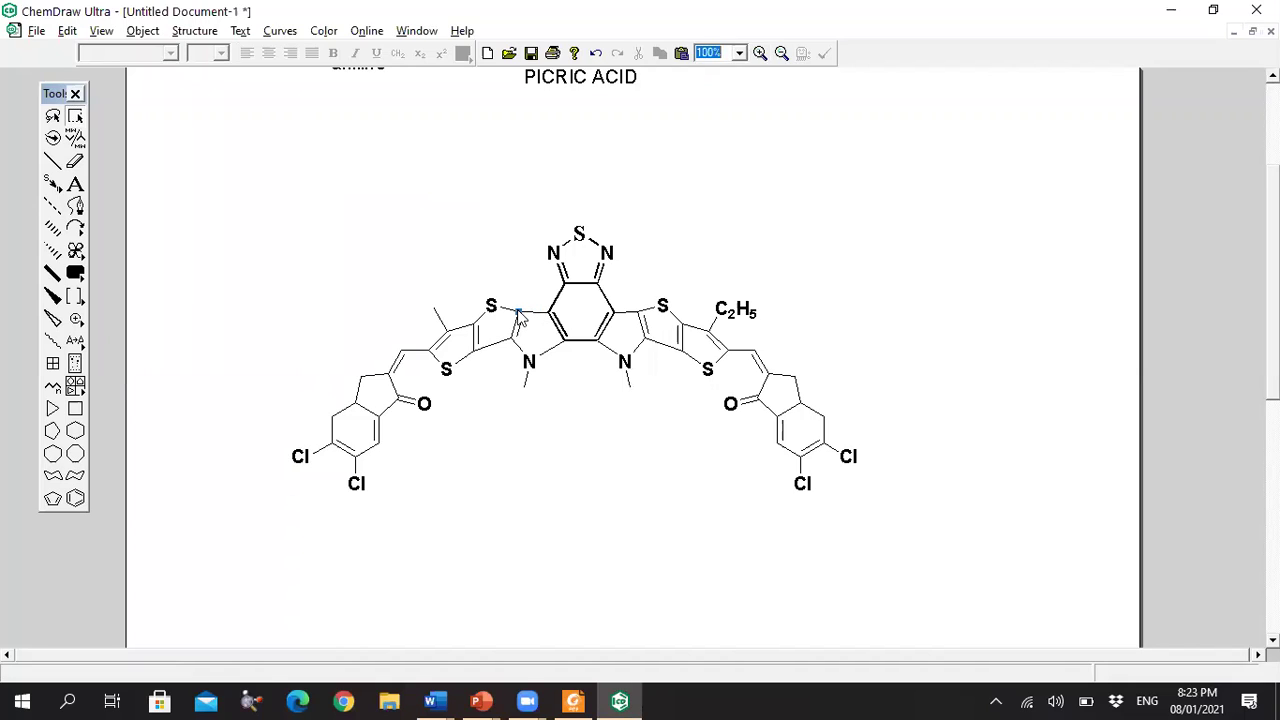
left_click(728, 312)
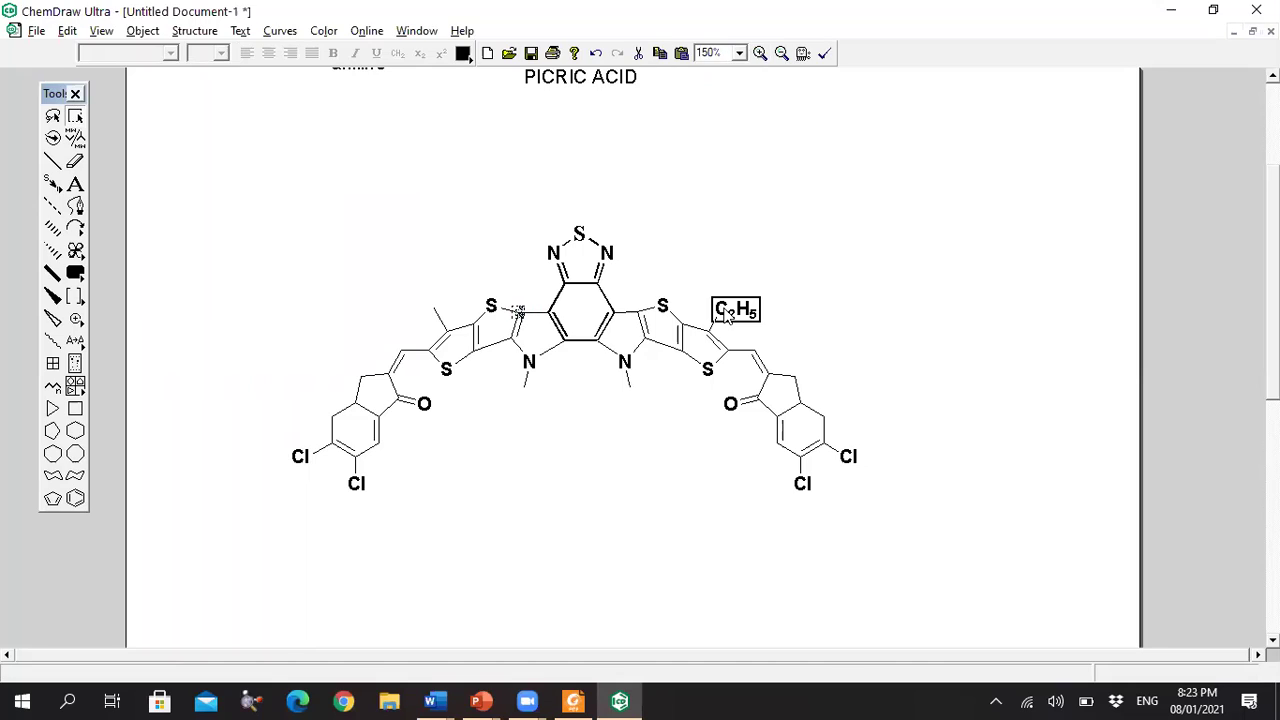
left_click(816, 205)
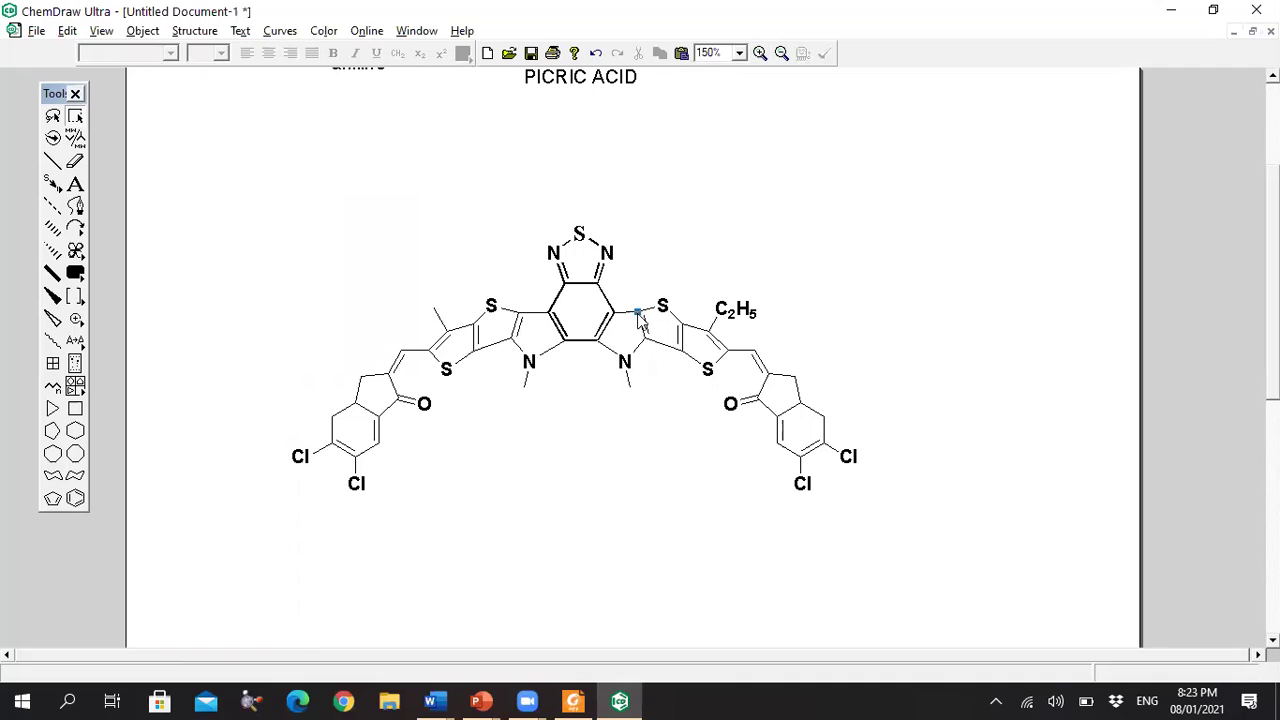
left_click(638, 314)
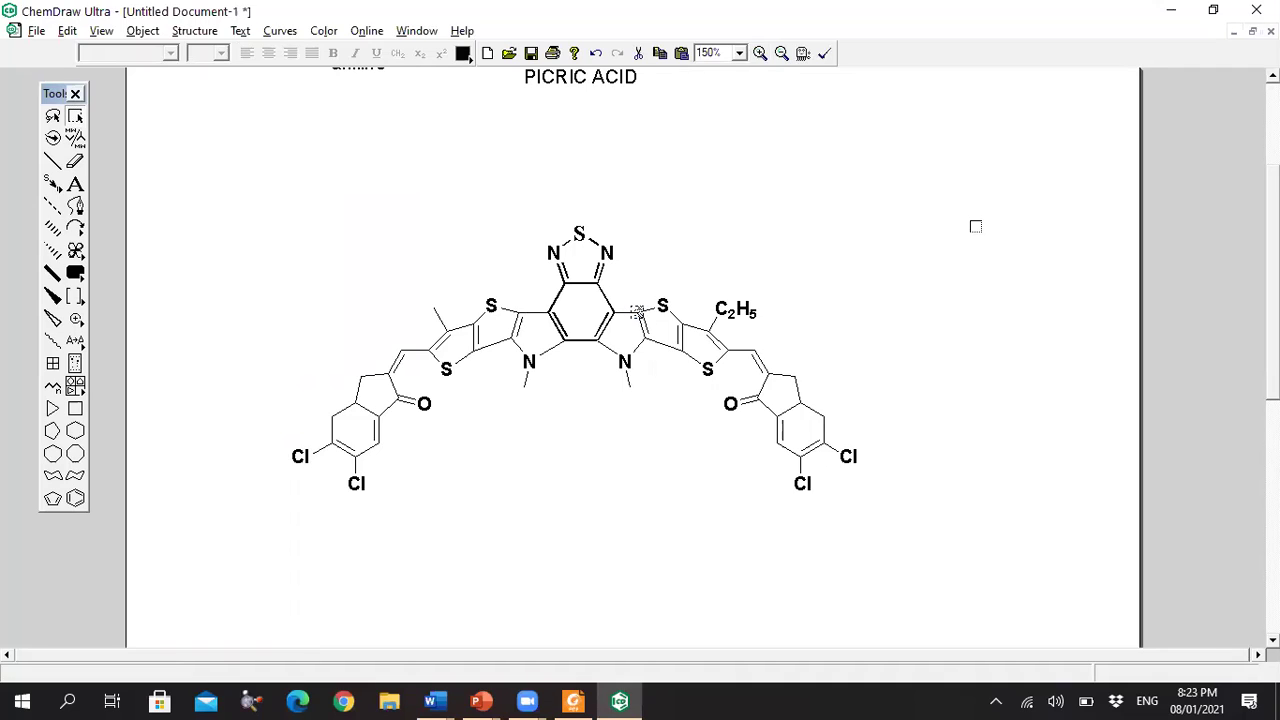
left_click(962, 226)
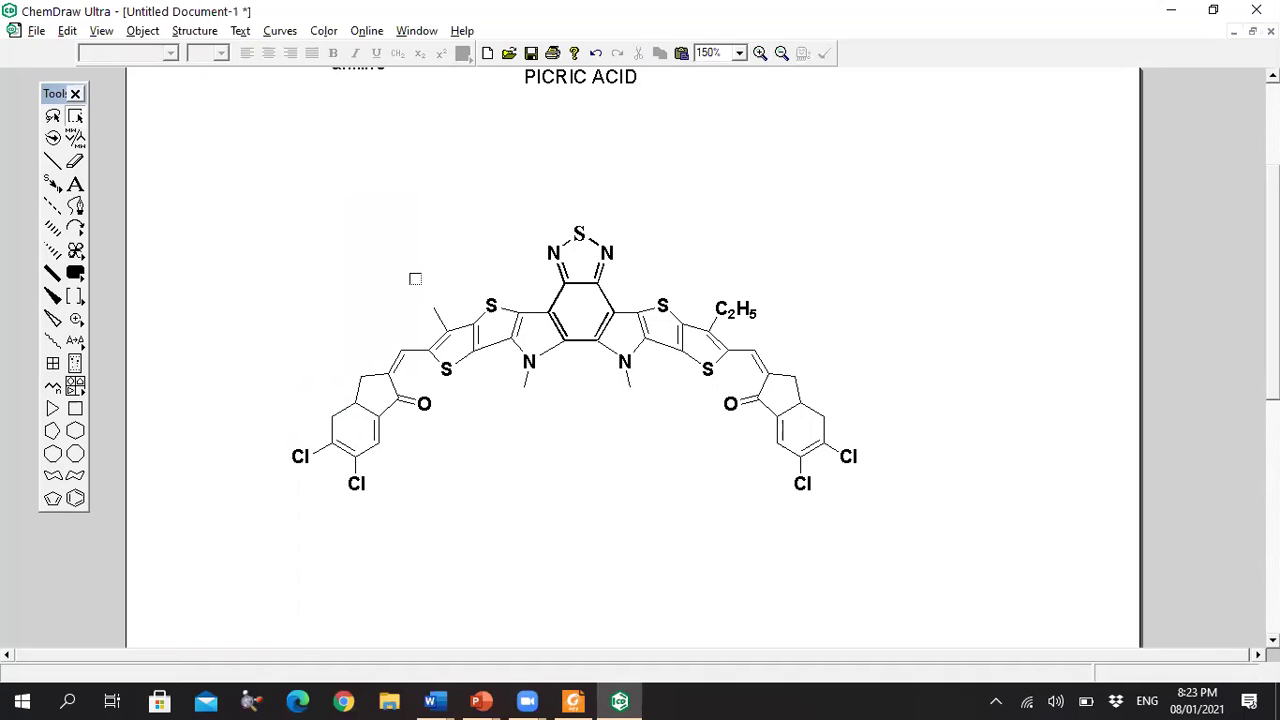
left_click_drag(252, 214, 897, 574)
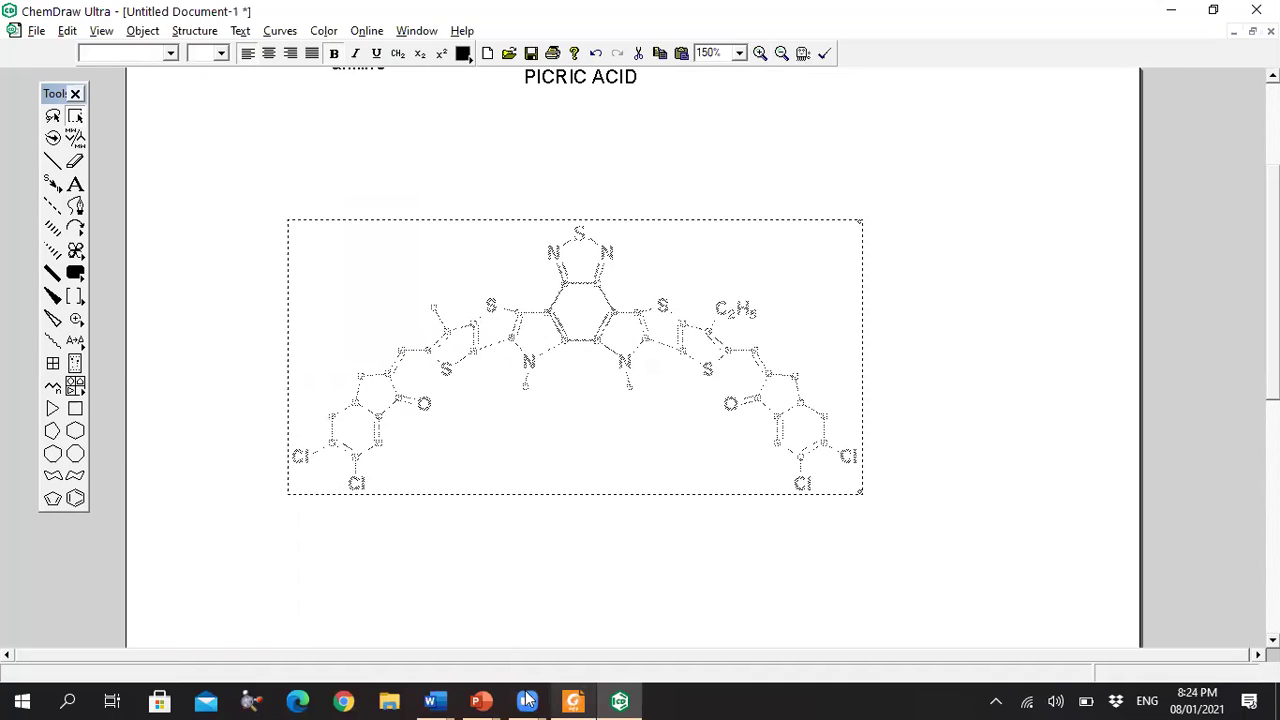
Step: Switch to Presentation2 in PowerPoint, replace the old molecule with the newly copied one, and move it to the slide's upper left area
left_click(483, 700)
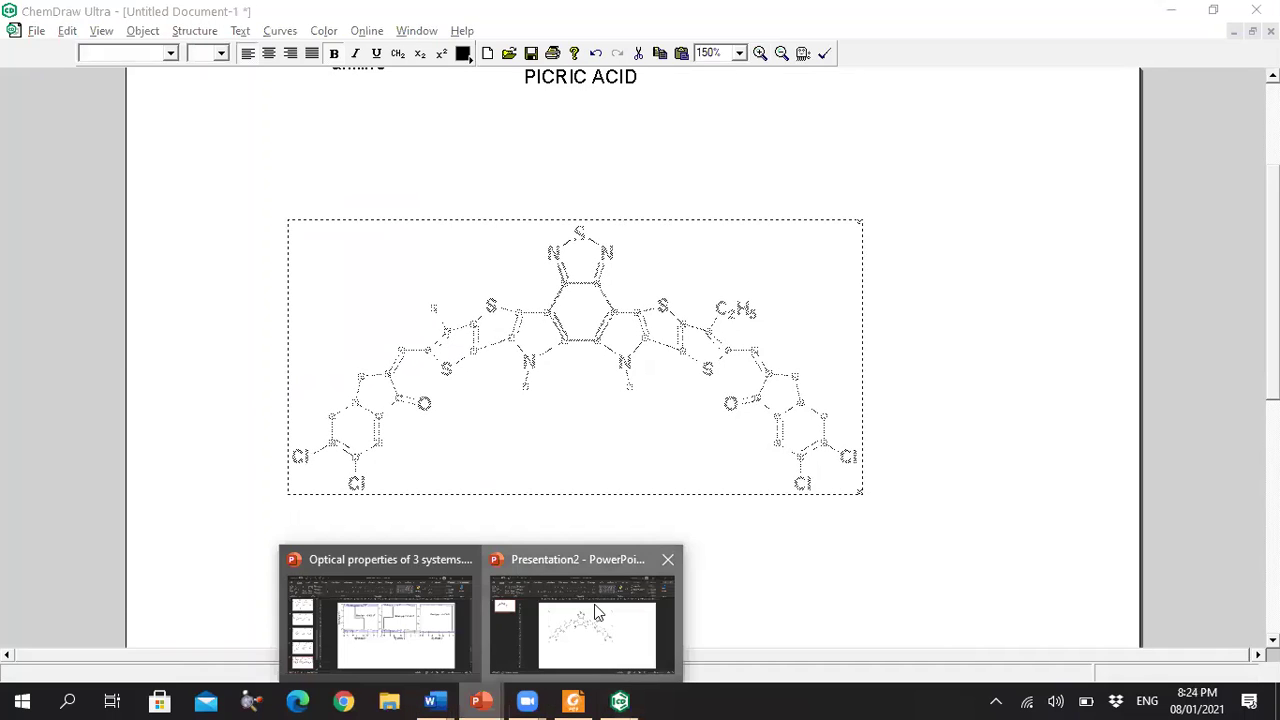
left_click(594, 610)
key("Delete")
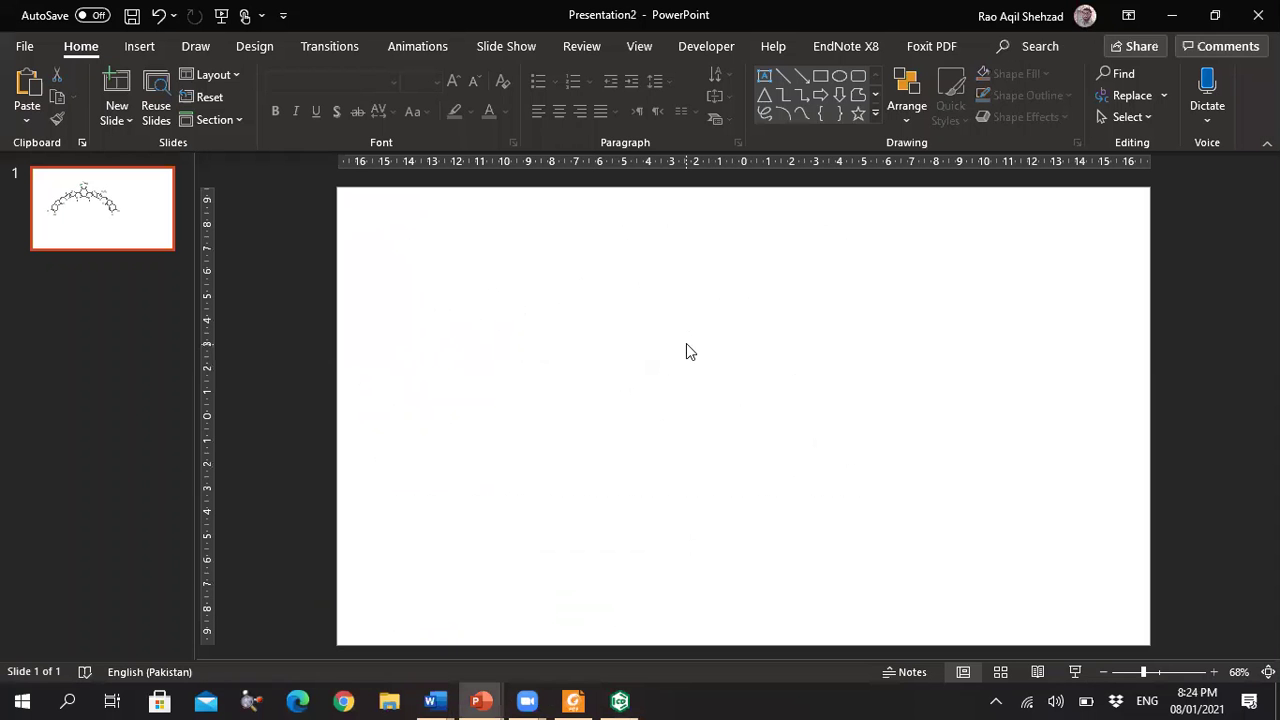
key("ctrl+v")
left_click_drag(765, 410, 522, 268)
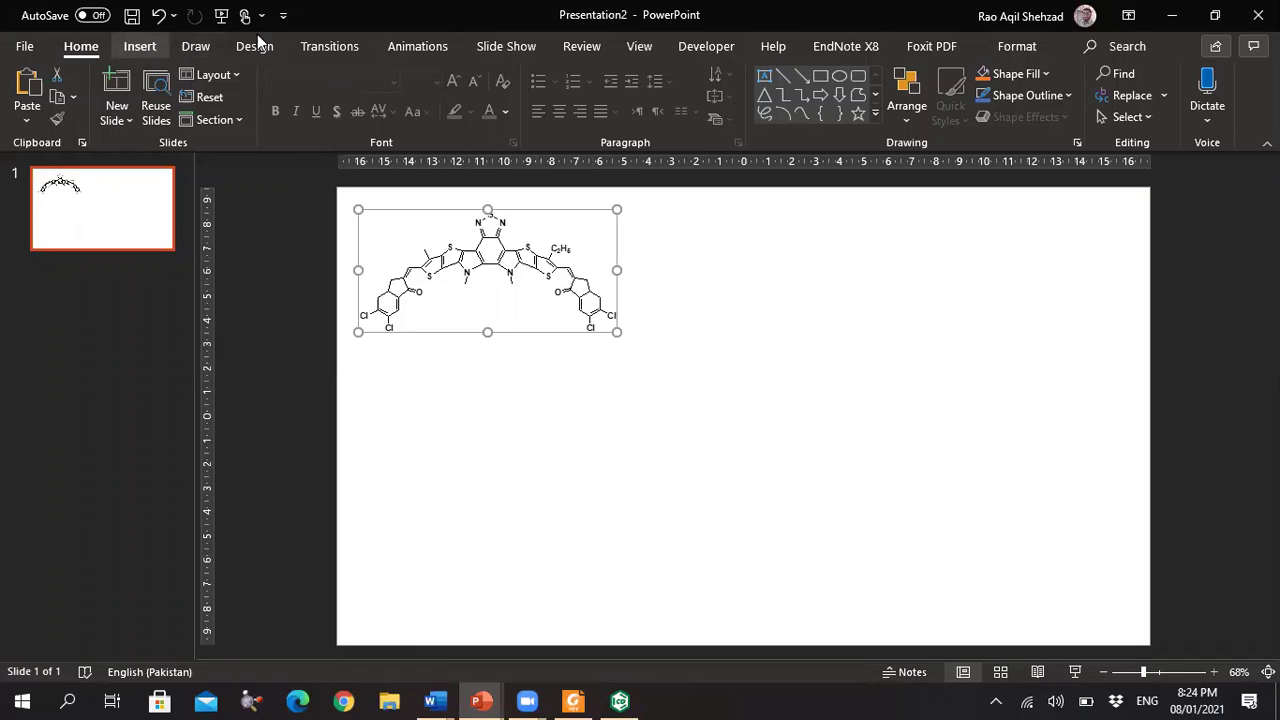
Step: Add a text box beside the molecule reading "Reference" and make its text bold
left_click(849, 95)
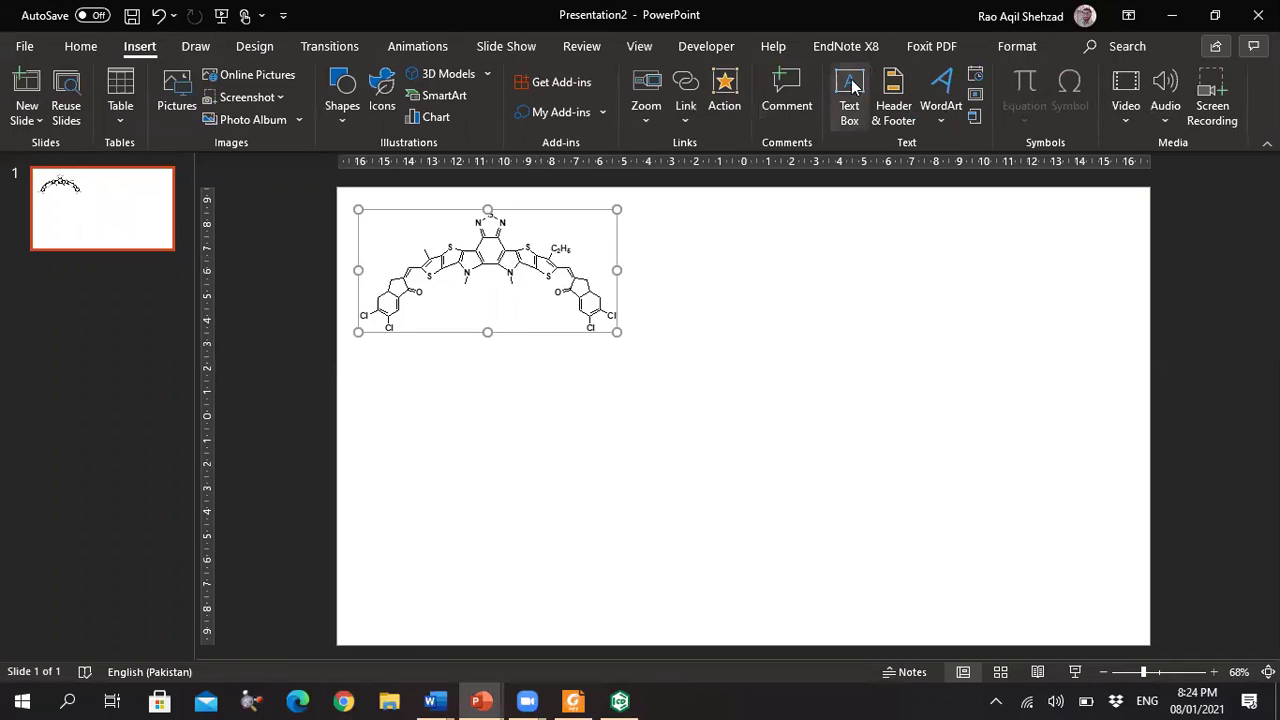
left_click(650, 240)
type("Re")
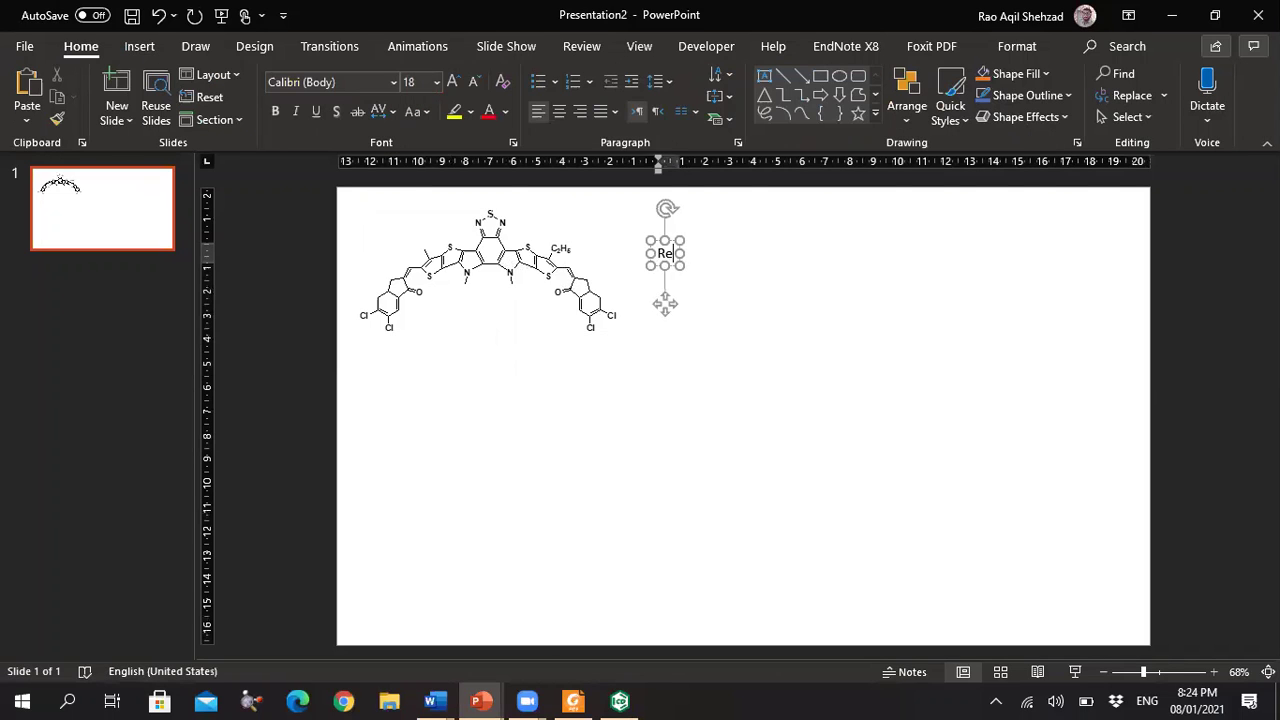
type("ference")
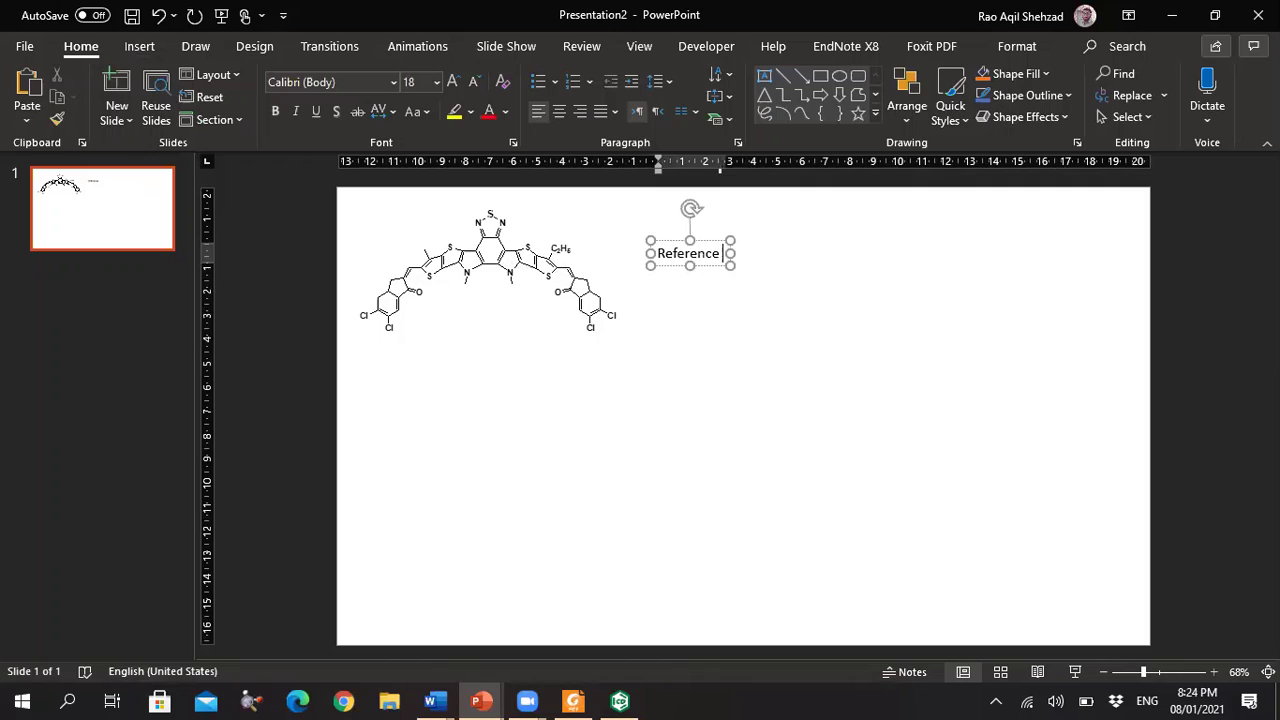
key("ctrl+a")
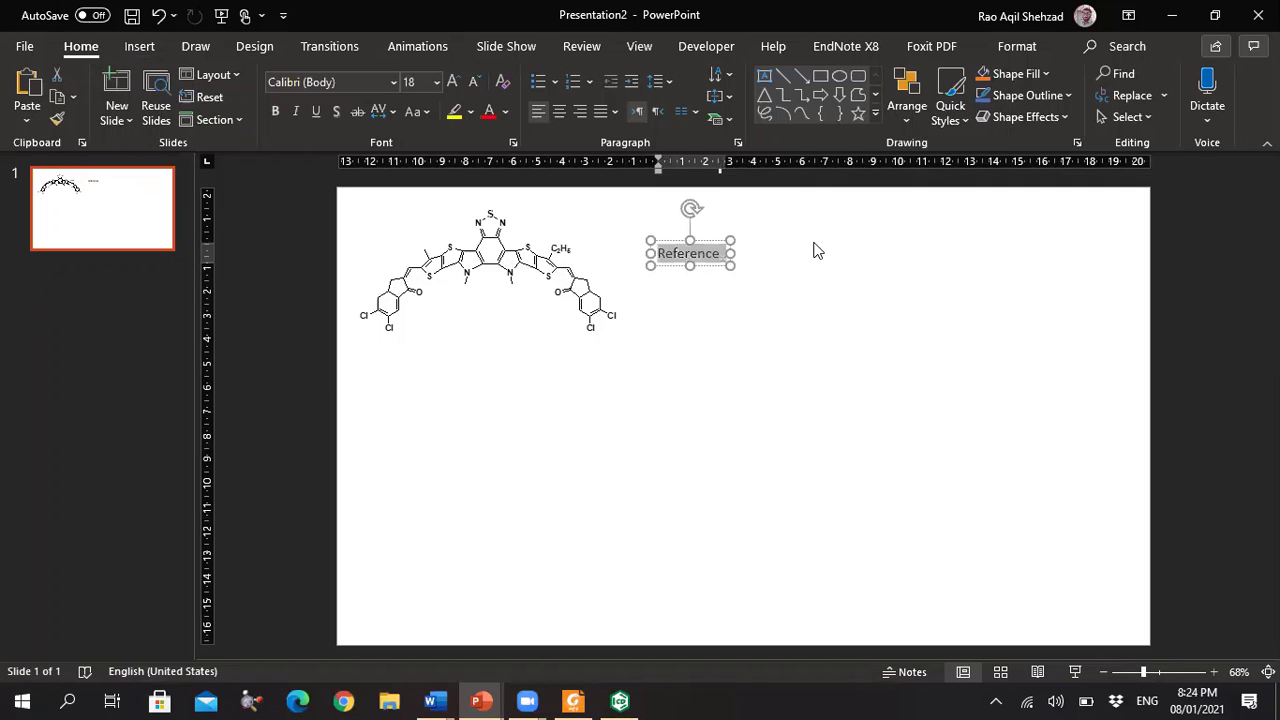
key("ctrl+b")
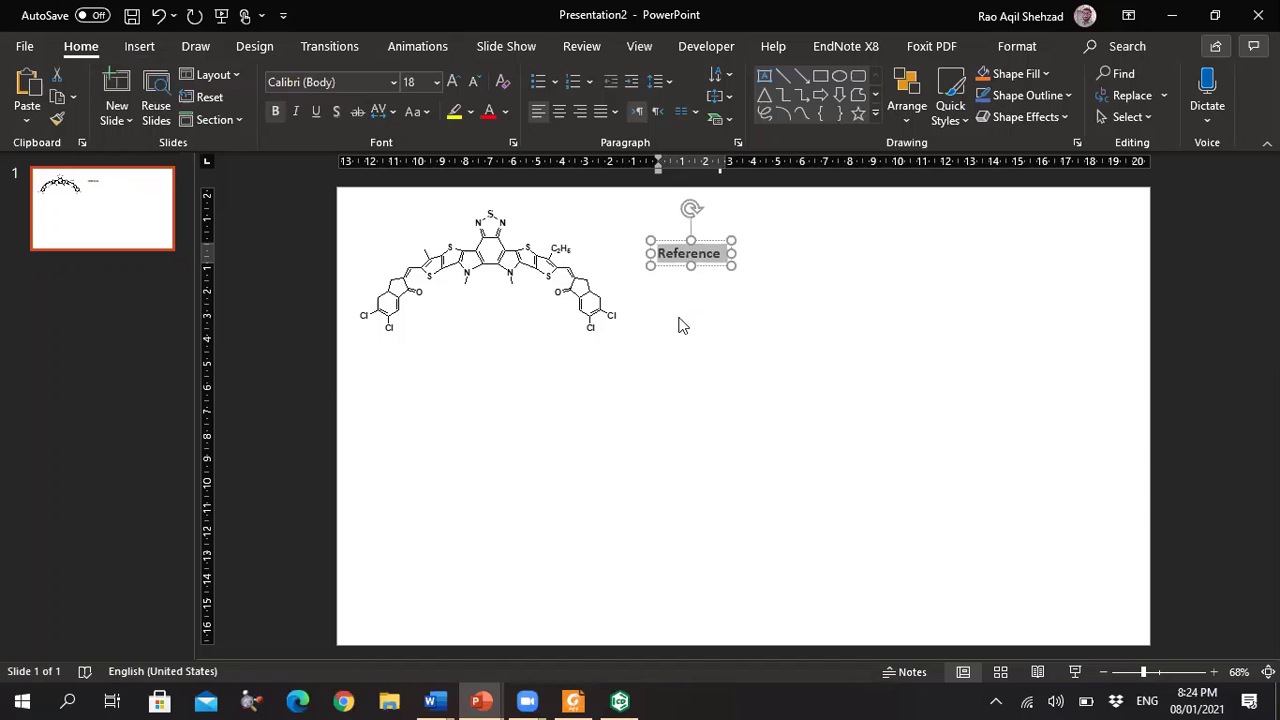
left_click(697, 313)
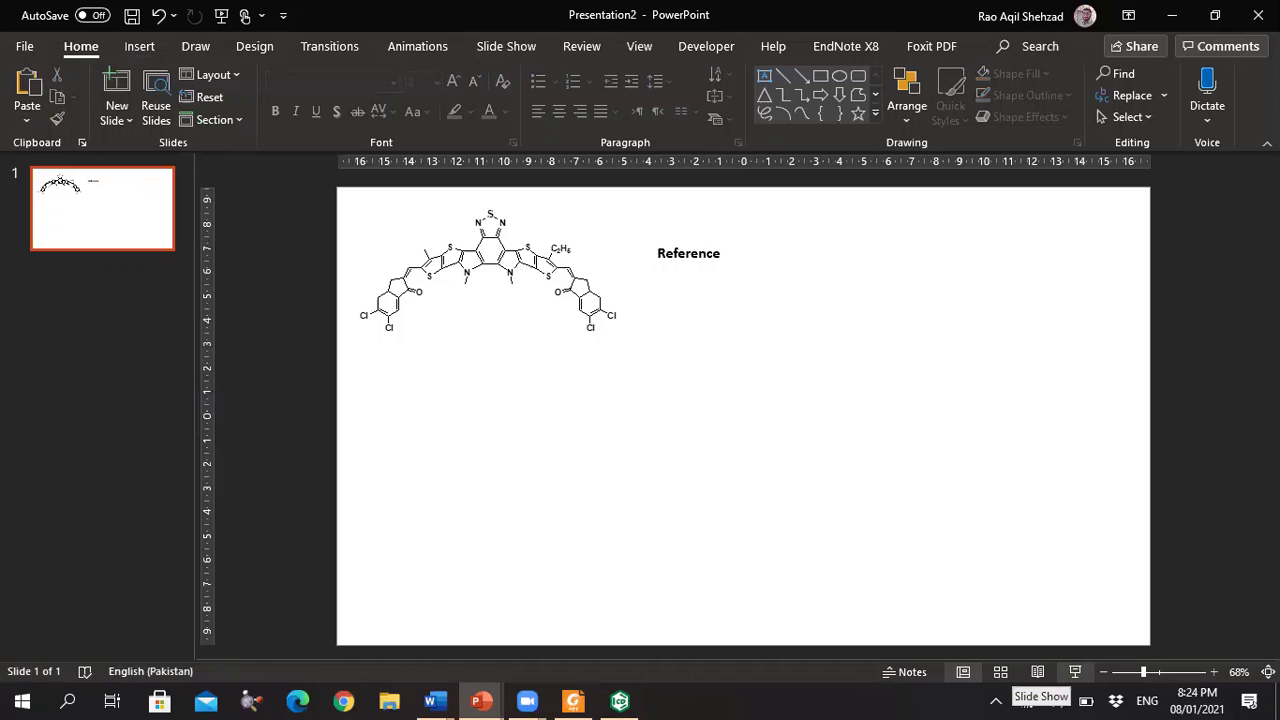
Step: Show the slide full screen, capture a rectangular screenshot of the molecule with its Reference label, and end the slide show
left_click(1075, 672)
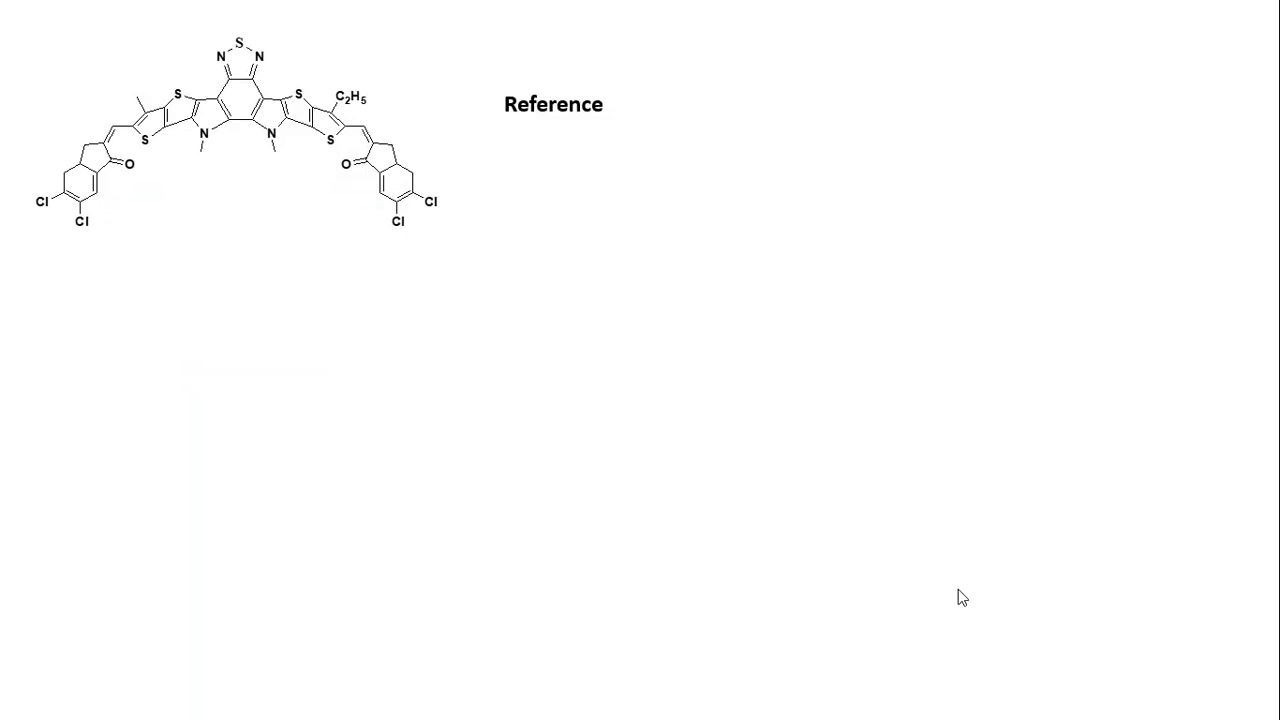
key("super+shift+s")
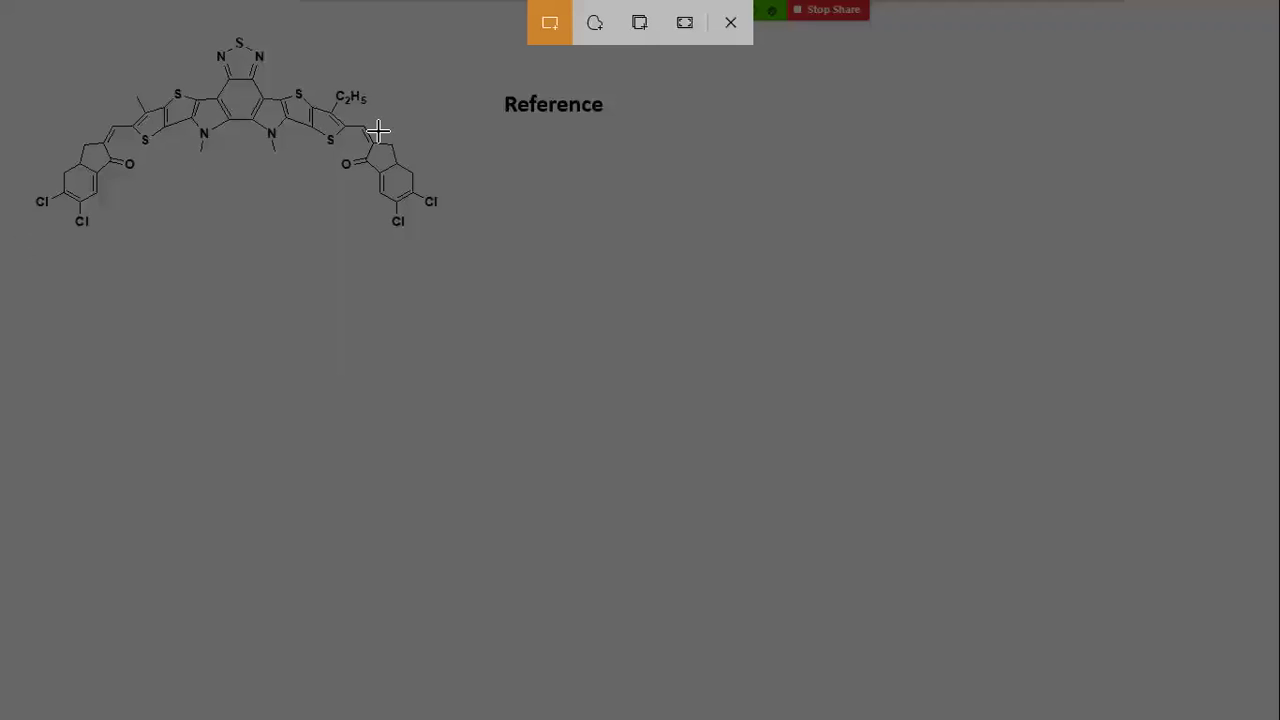
left_click_drag(27, 17, 626, 252)
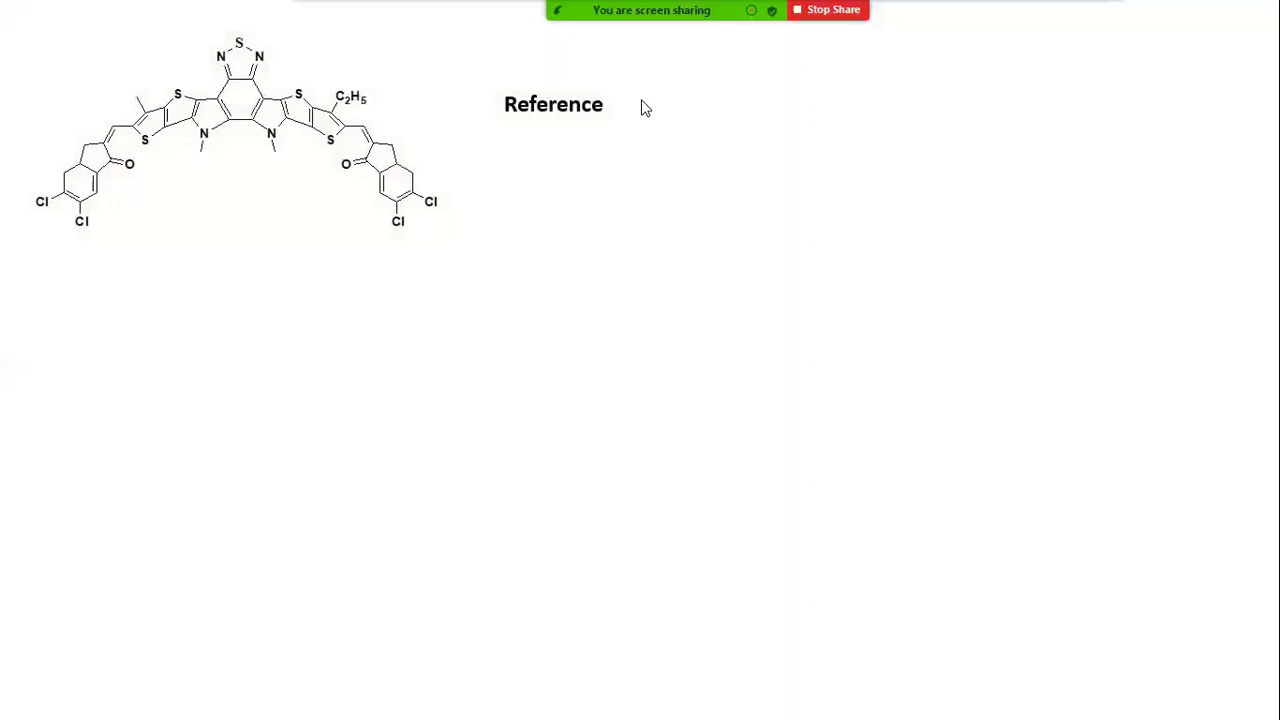
key("Escape")
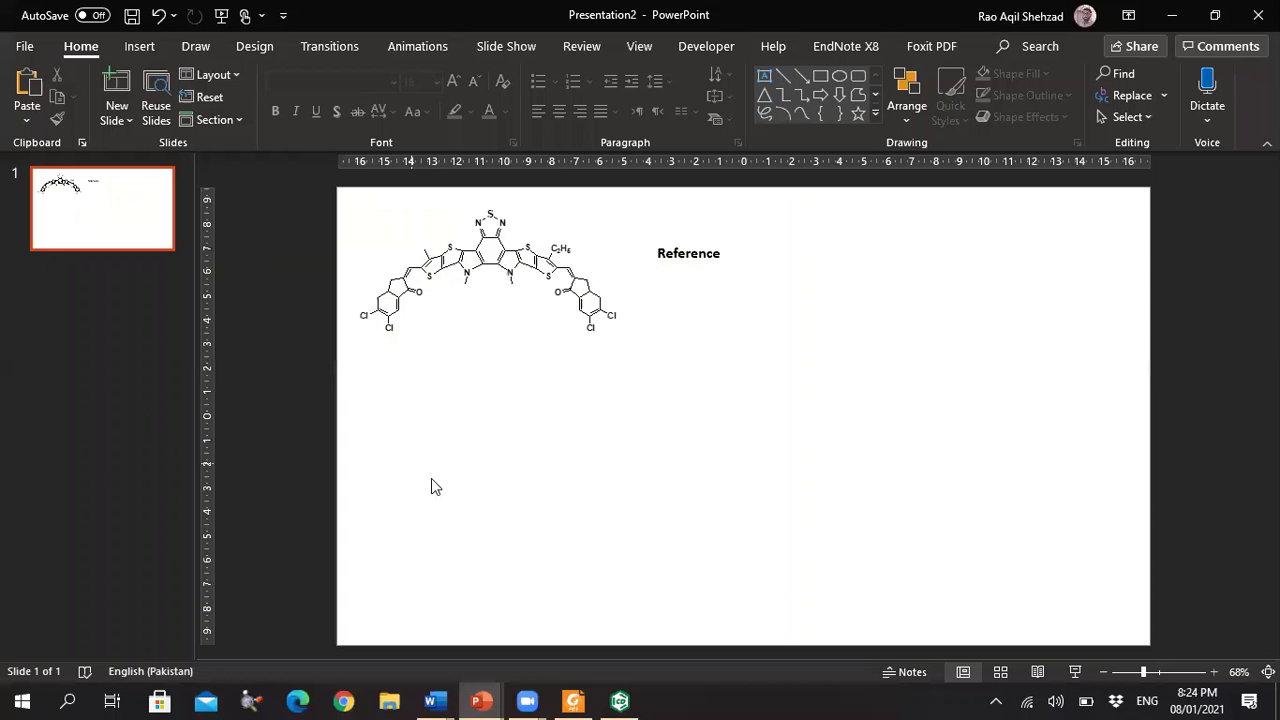
Step: Switch to the blank Document1 in Word and insert a text box reading "Figure 1. ChemDraw Structures"
left_click(432, 700)
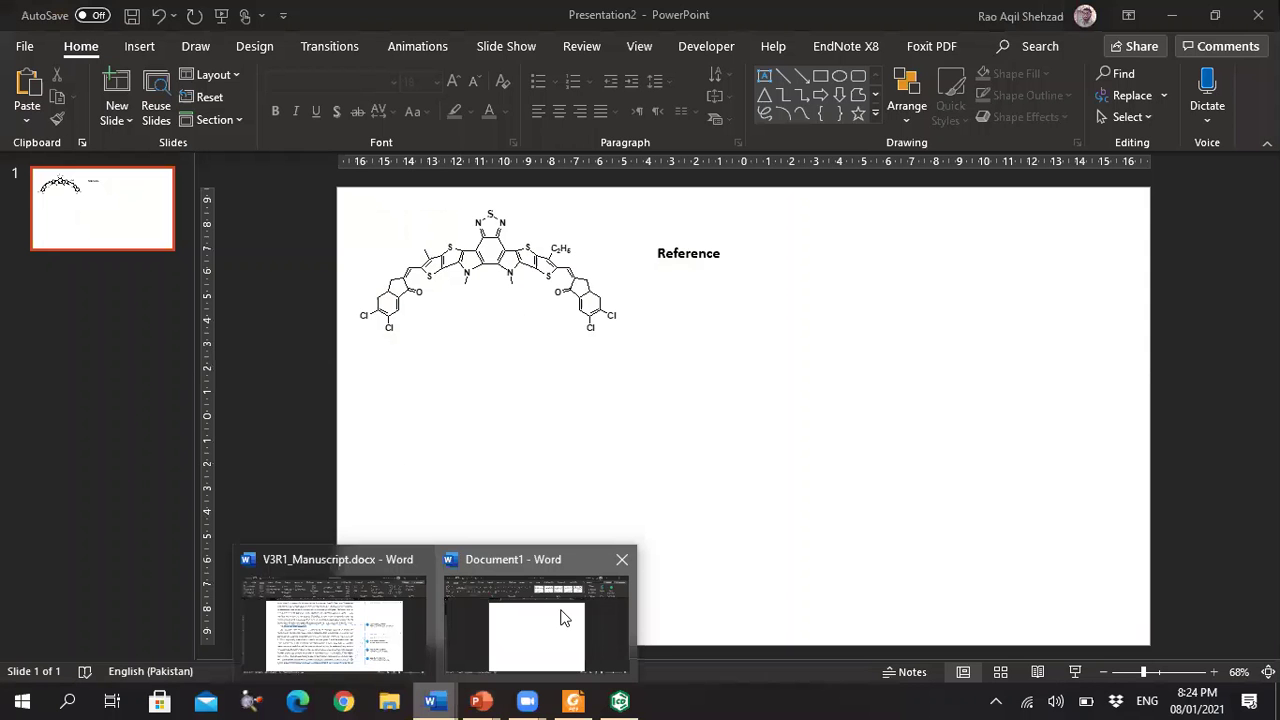
left_click(563, 611)
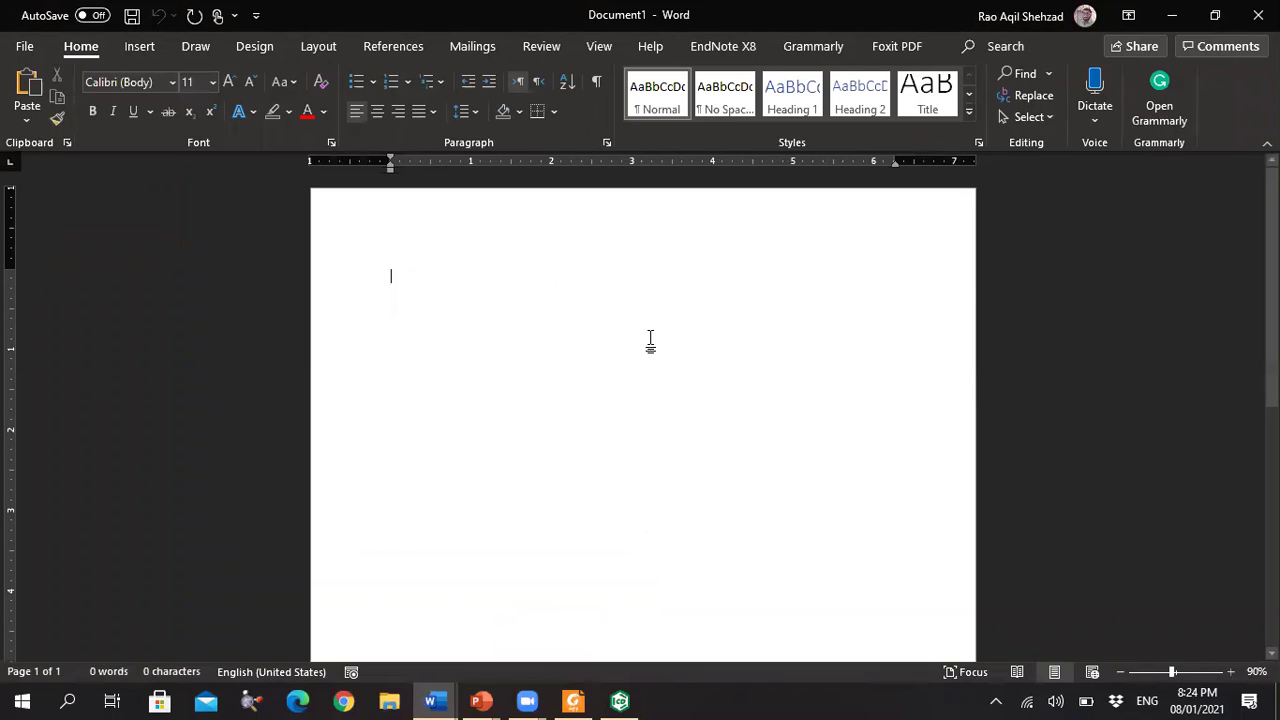
left_click(138, 46)
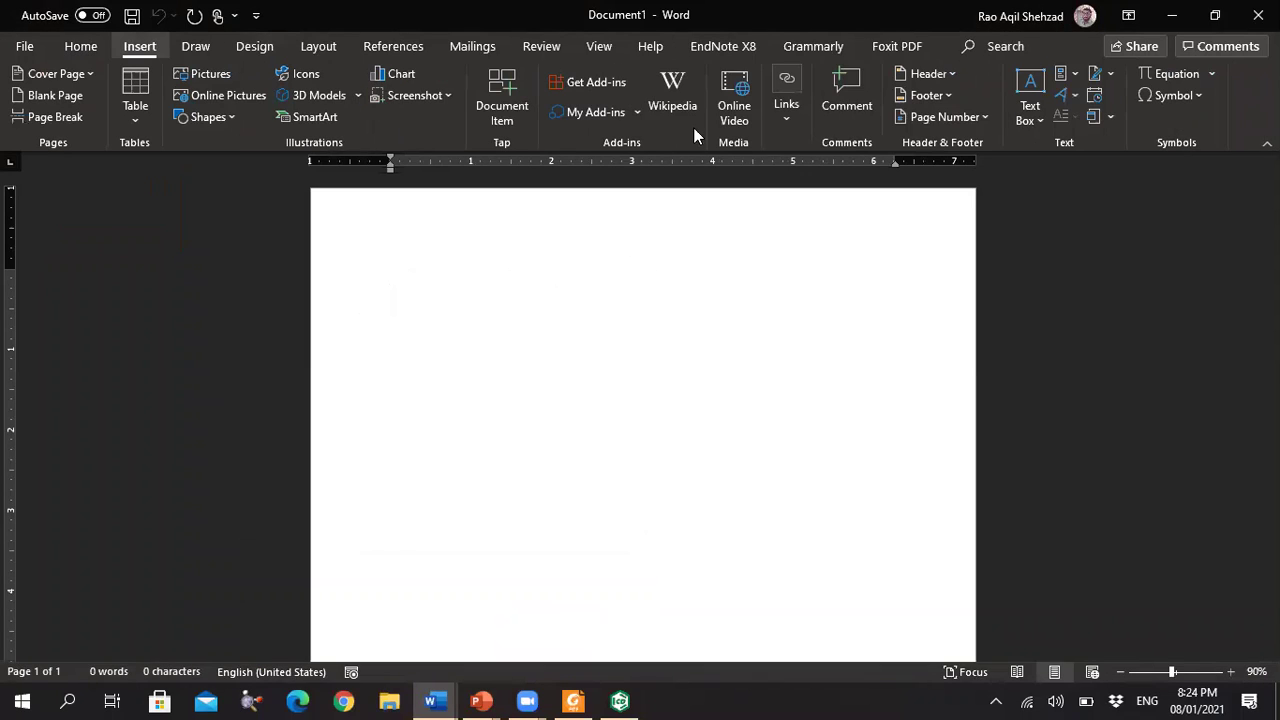
left_click(1030, 98)
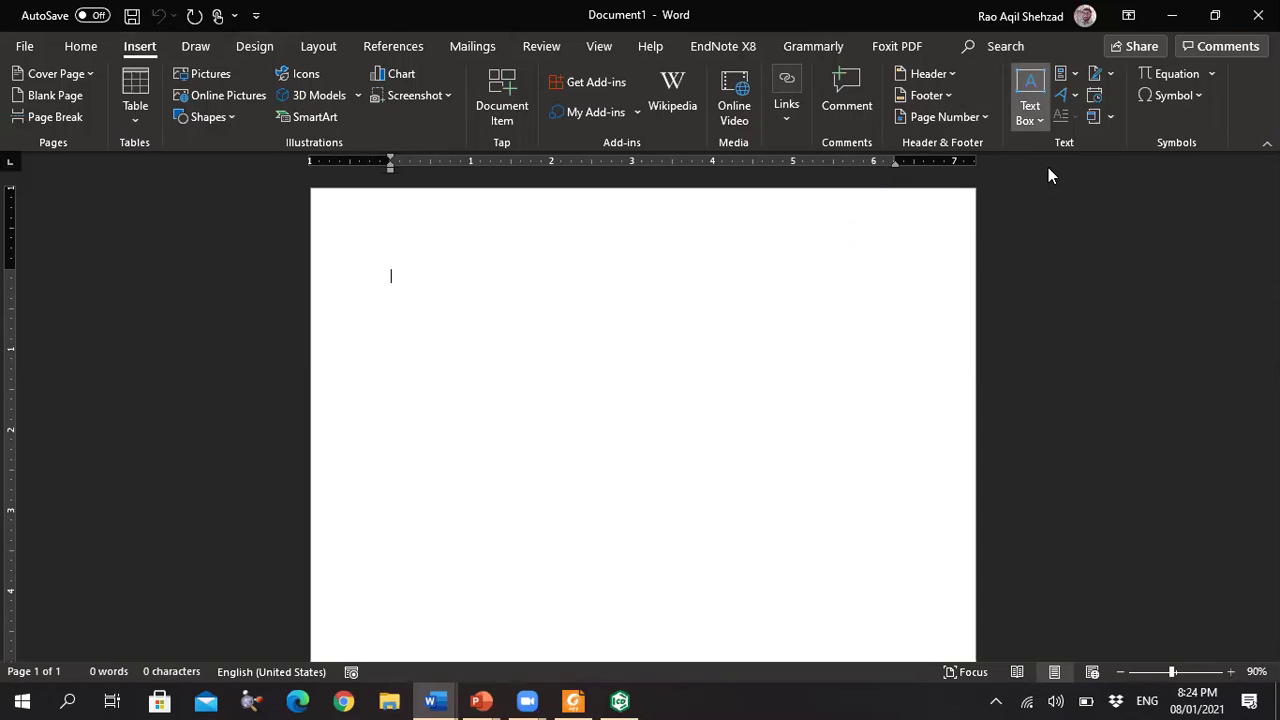
left_click(949, 257)
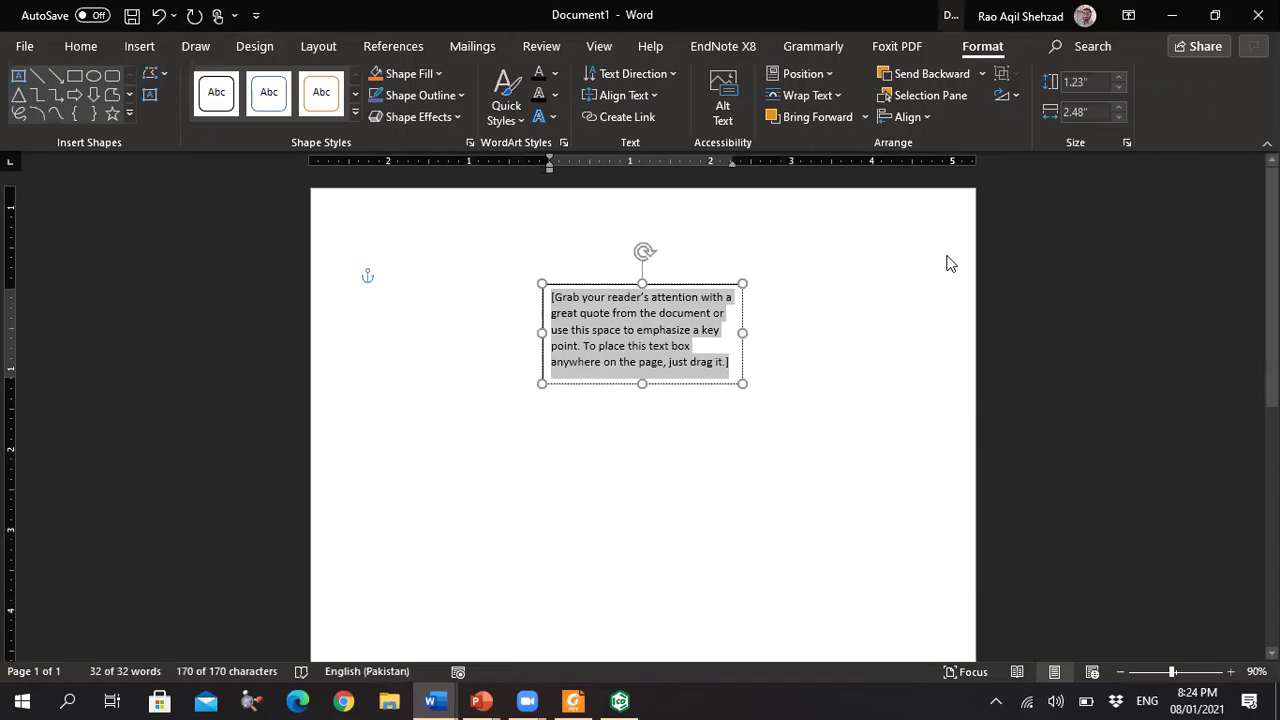
type("Figure ")
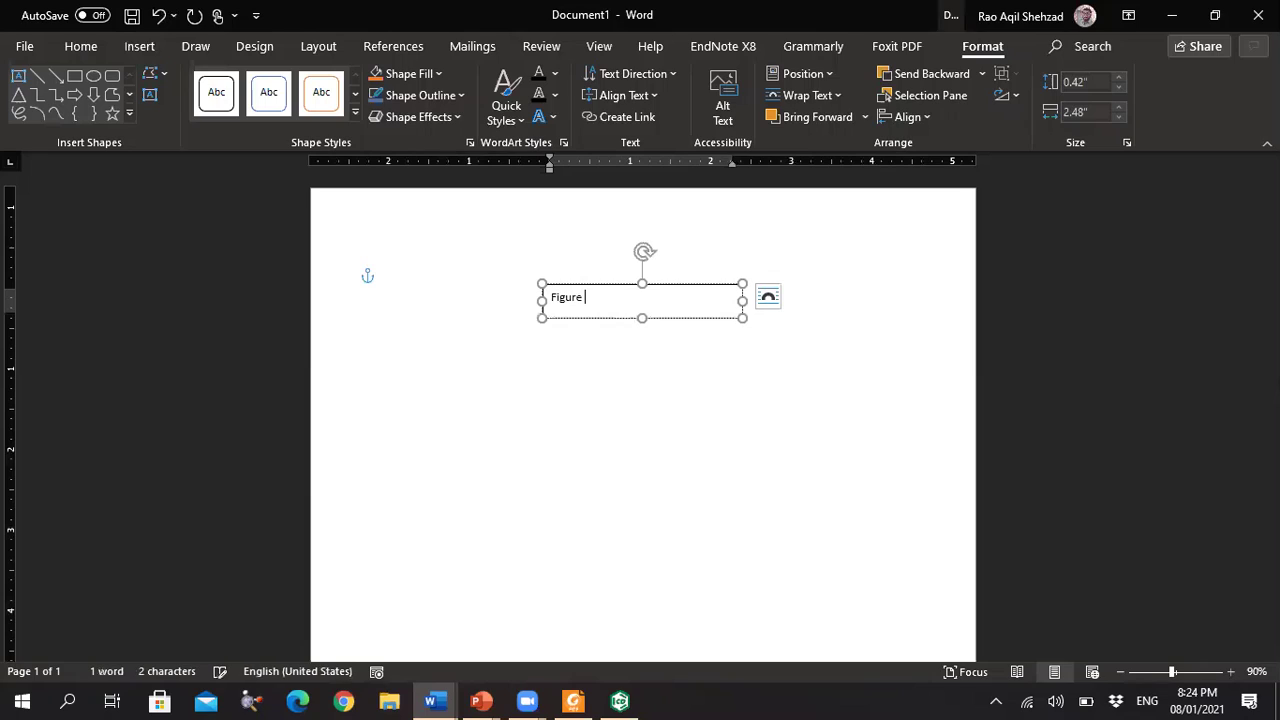
type("1. ")
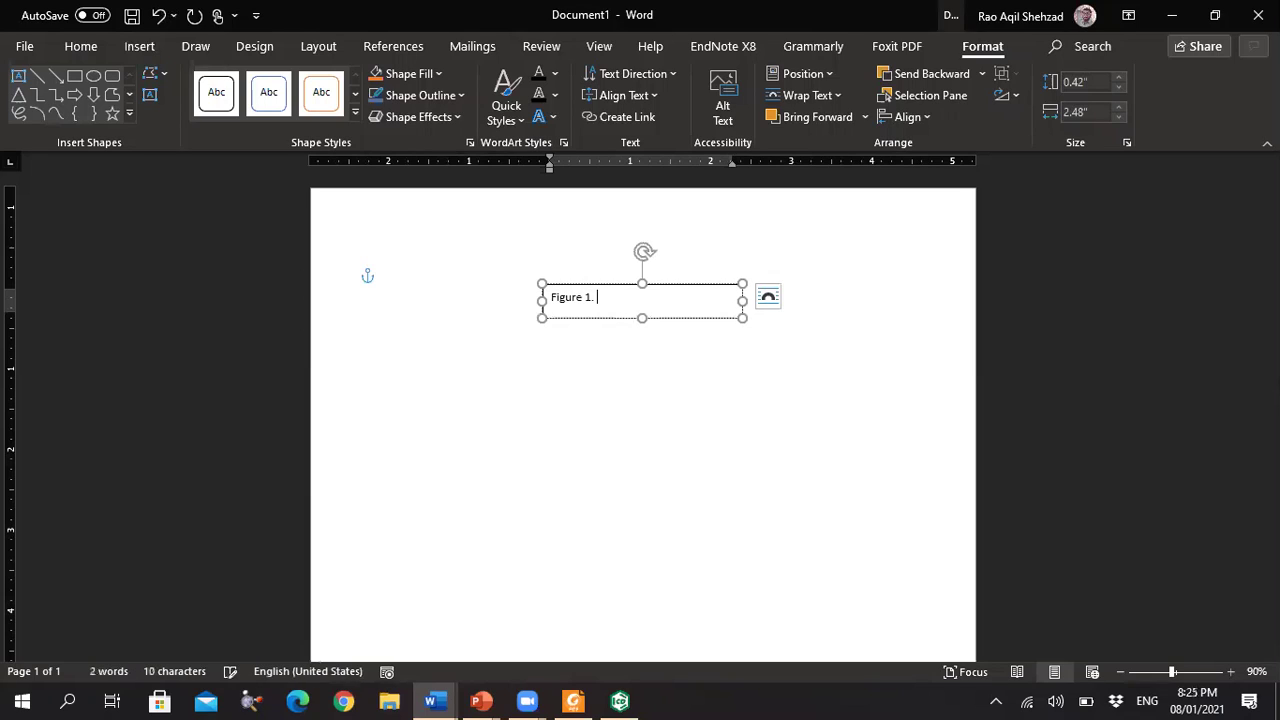
type("ChemDraw Structures")
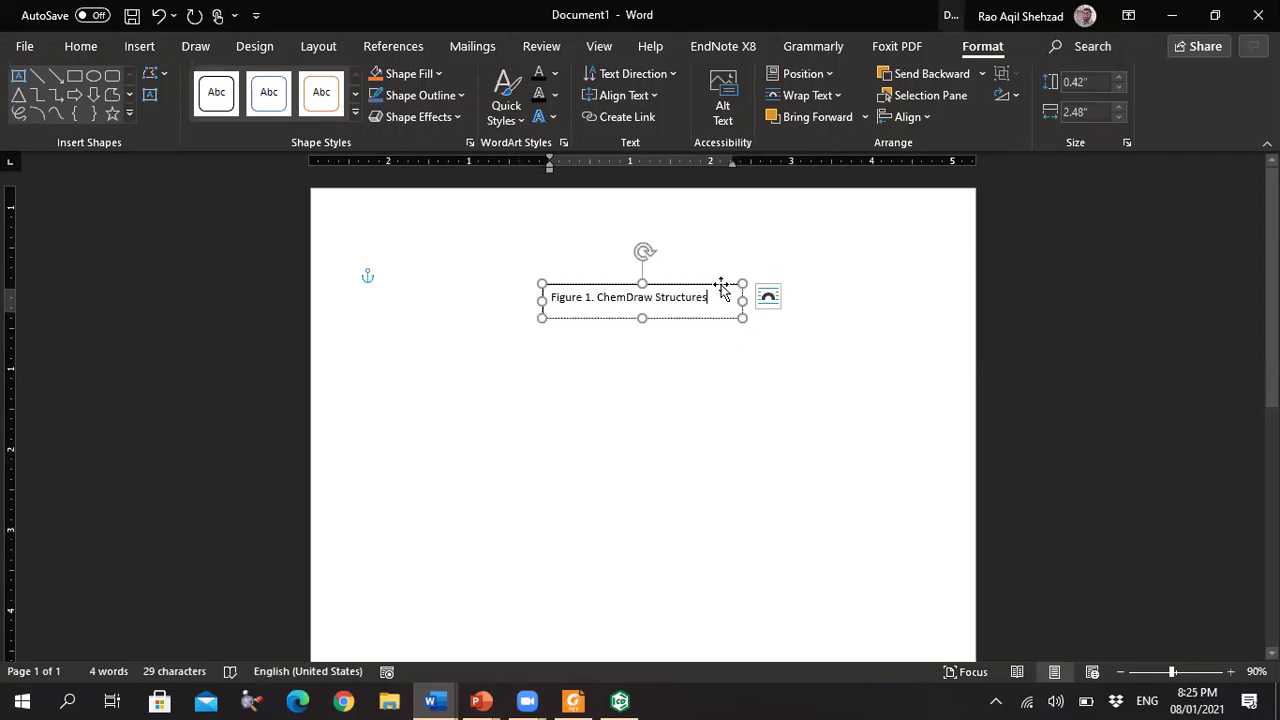
Step: Move the caption text box toward the page's left margin and enlarge it to about 6.21" wide and 2.89" high
left_click_drag(543, 294, 552, 486)
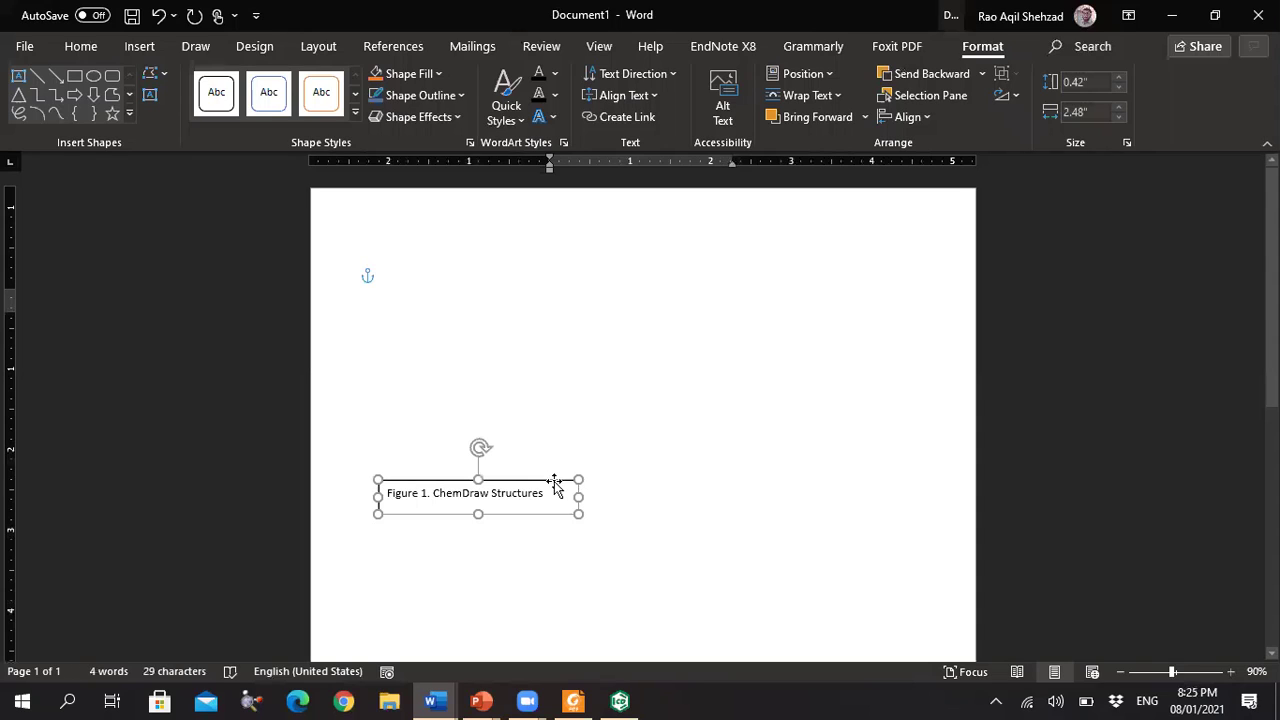
left_click(575, 495)
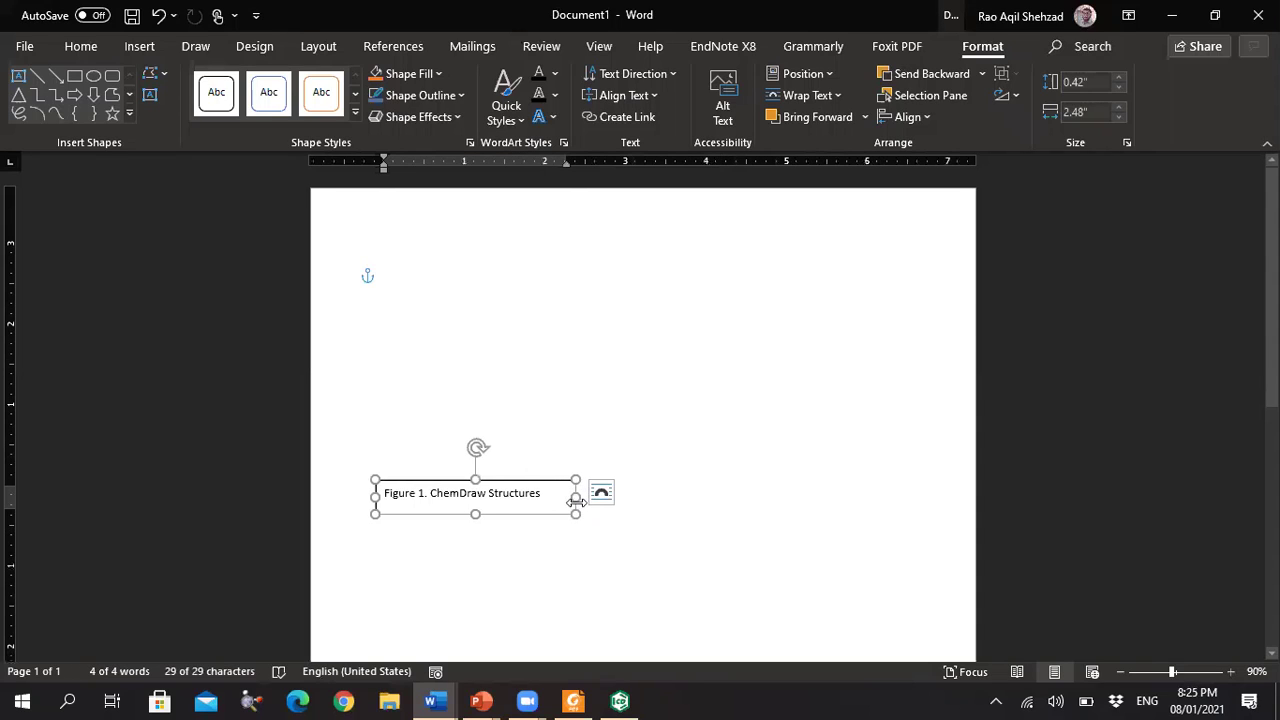
left_click_drag(843, 489, 877, 489)
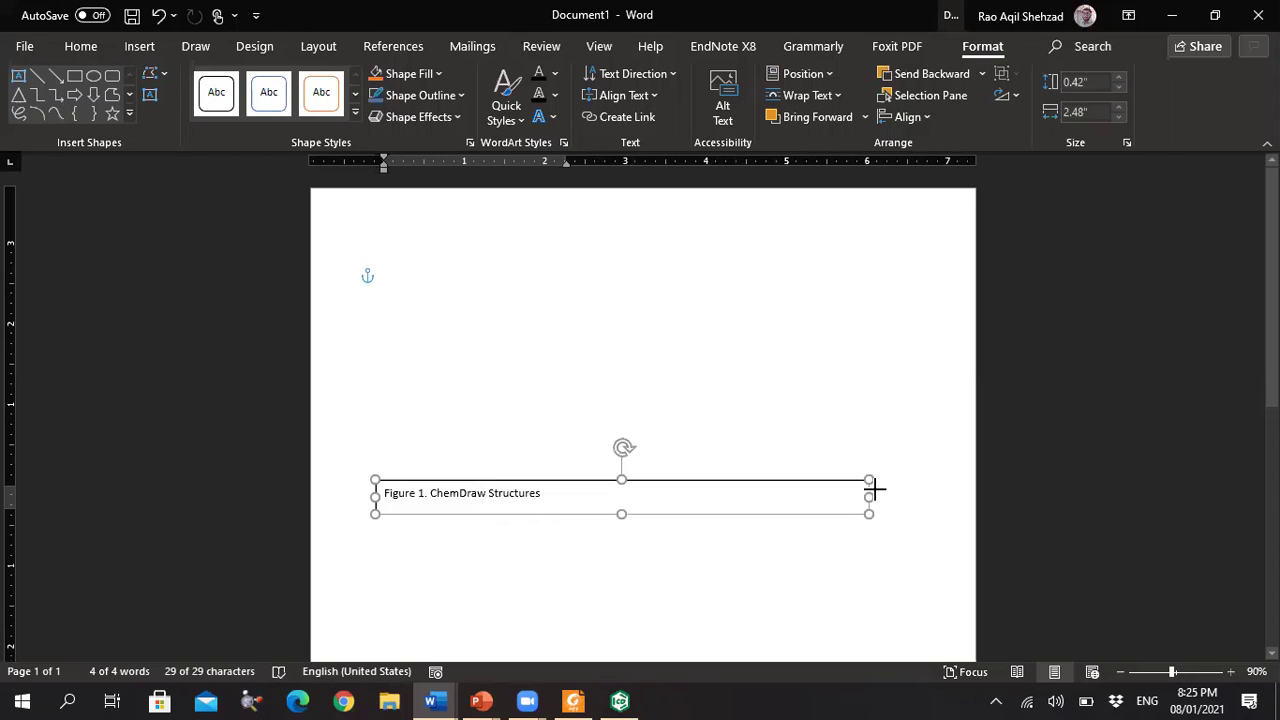
left_click_drag(622, 478, 624, 281)
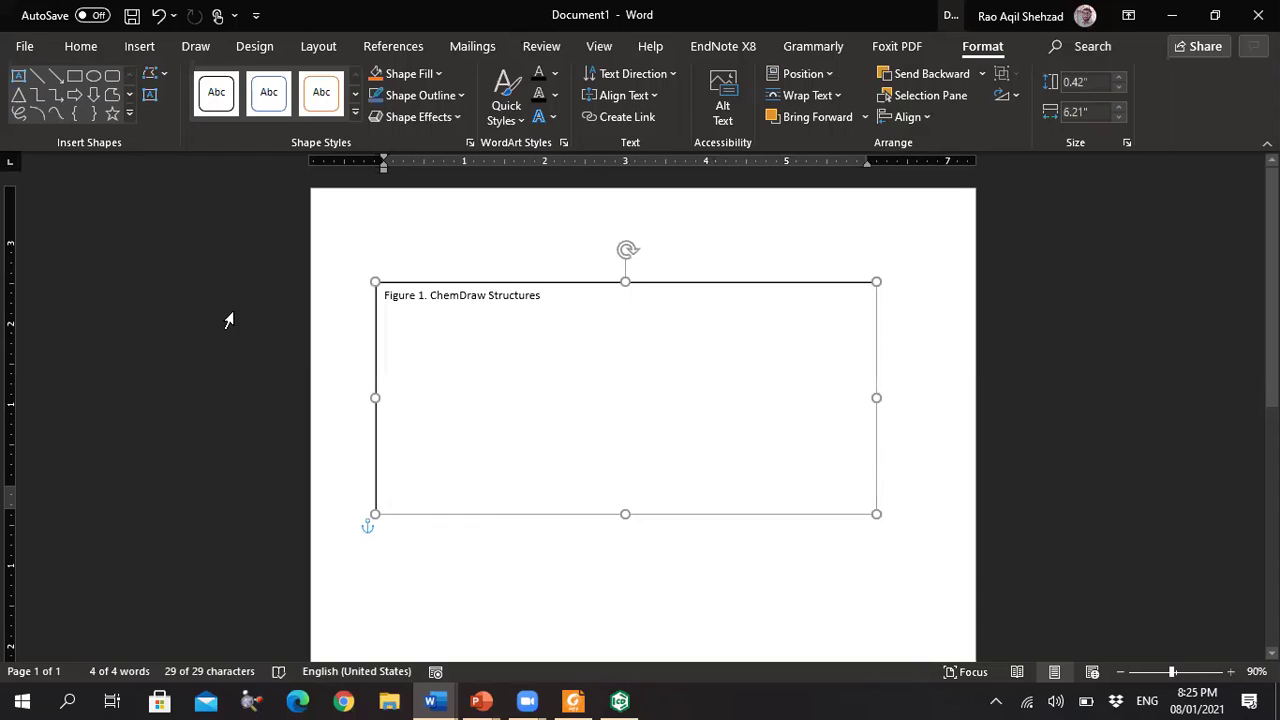
Step: Add an empty line above the figure caption inside the text box and paste the captured molecule screenshot there
left_click(381, 291)
key("Return")
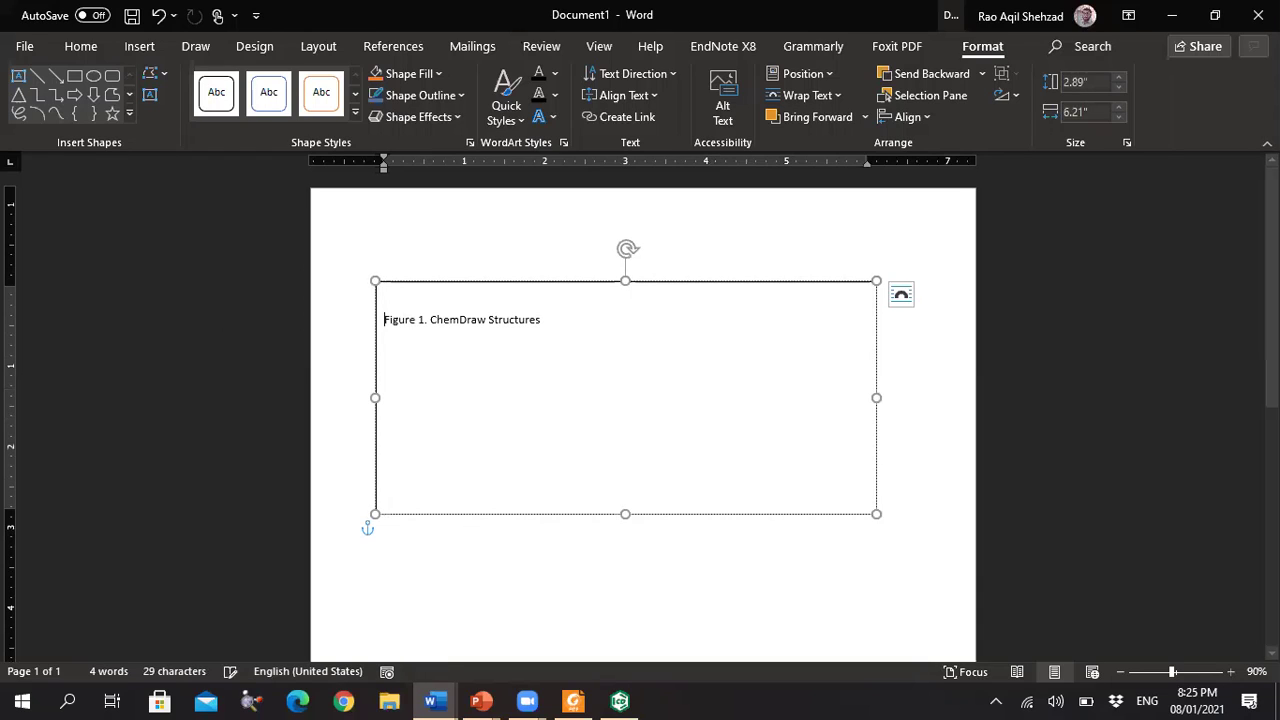
key("ctrl+v")
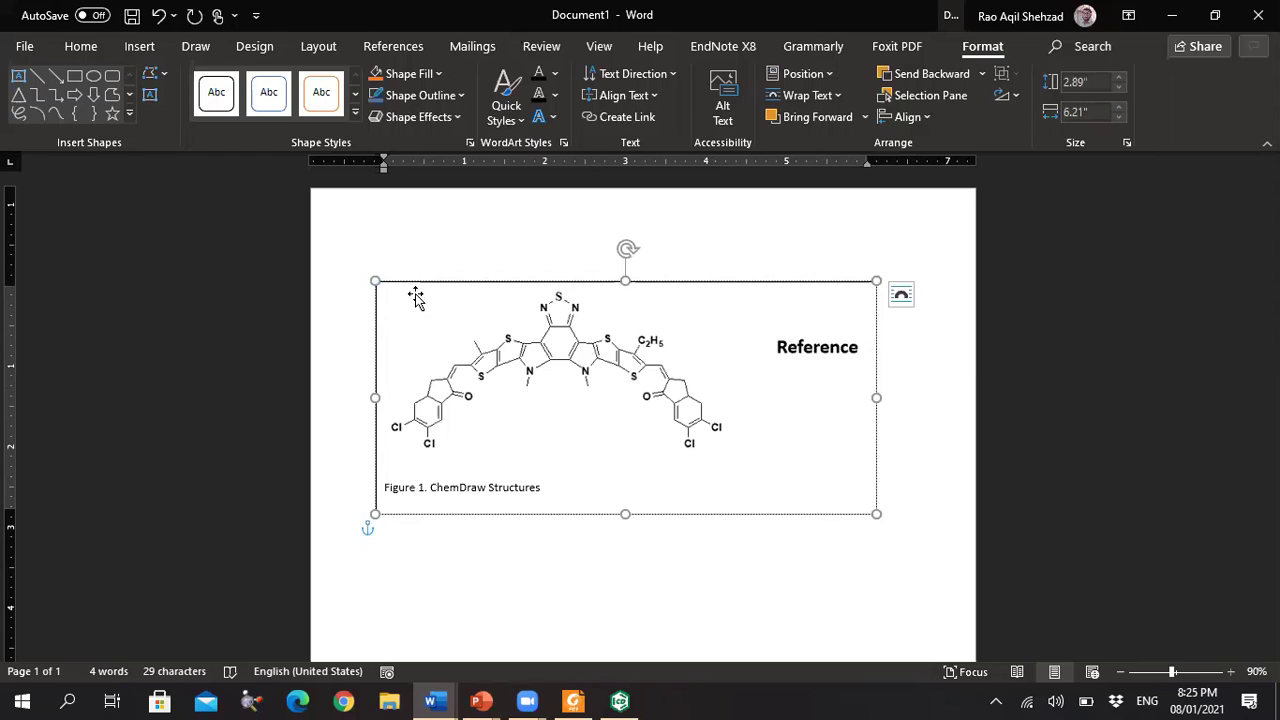